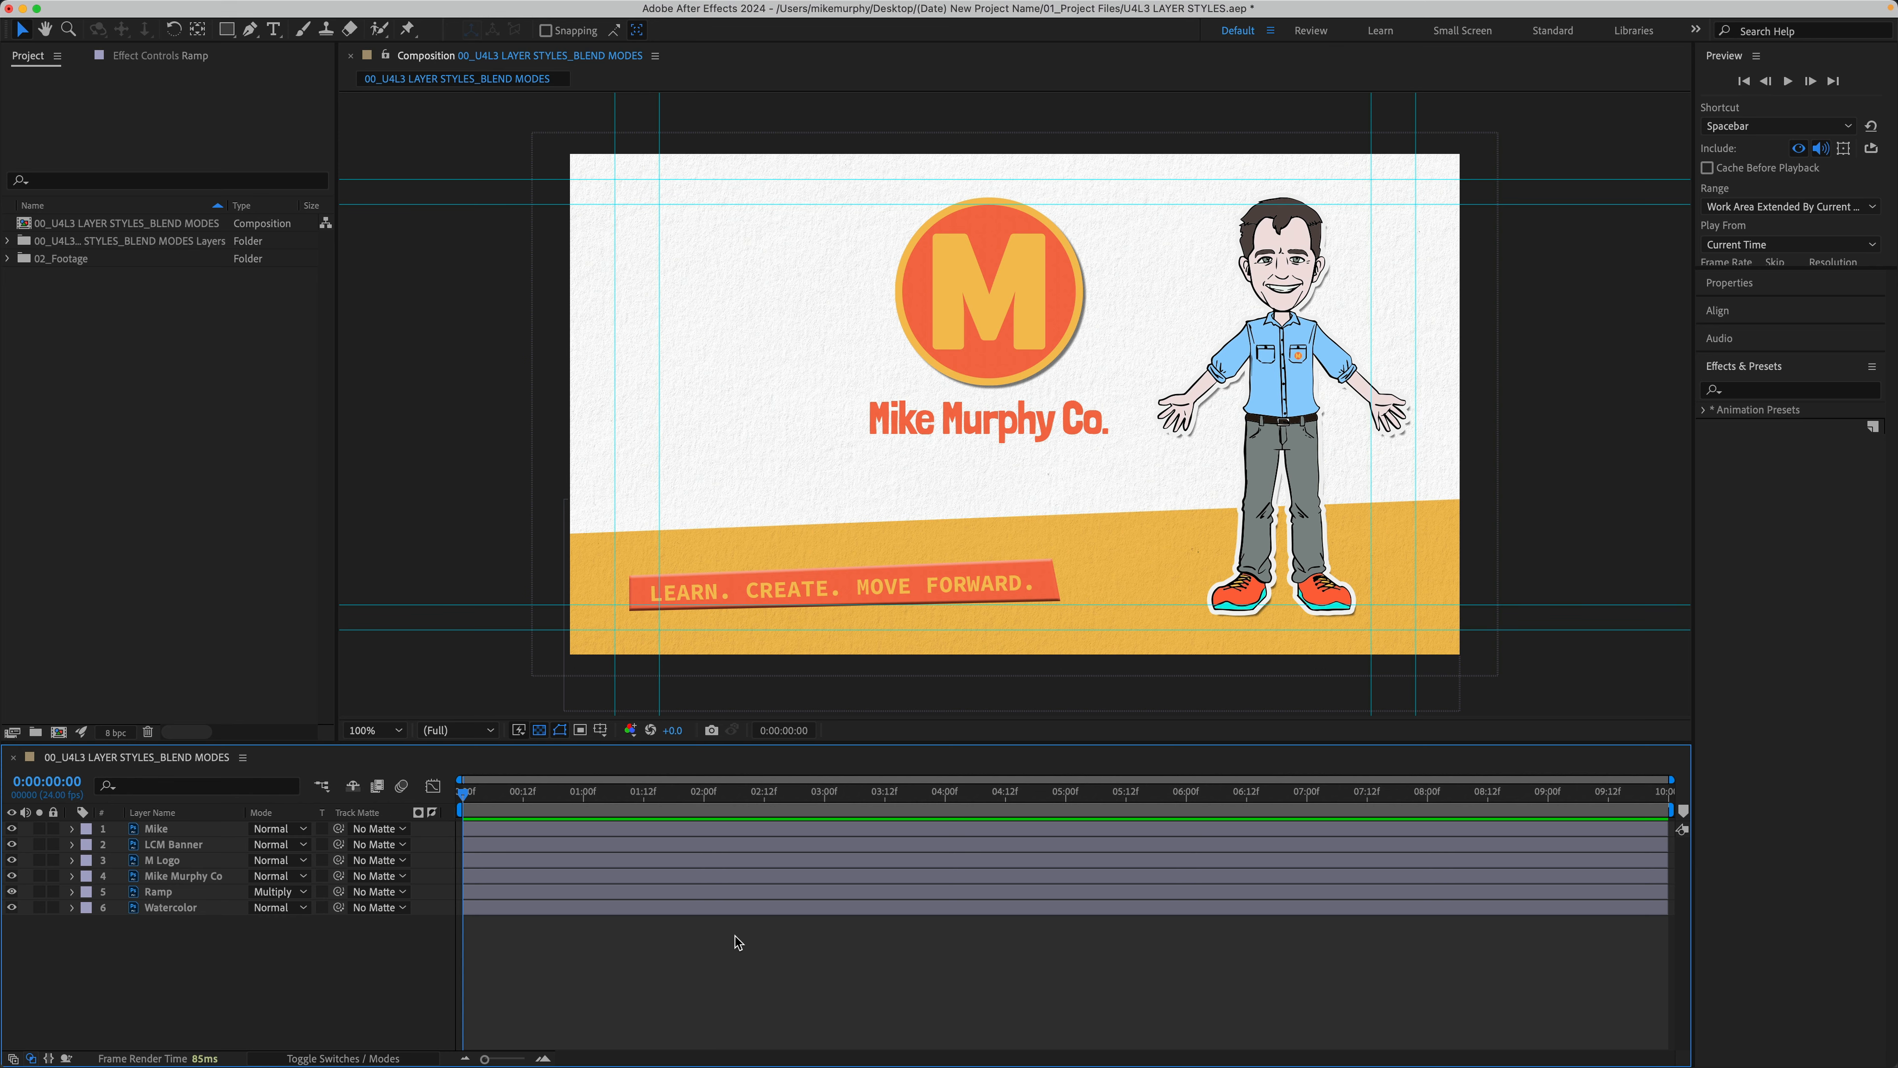
Step: Import 00_U4L3 LAYER STYLES_BLEND MODES.psd as Composition - Retain Layer Sizes with layer styles merged into footage
double_click(83, 401)
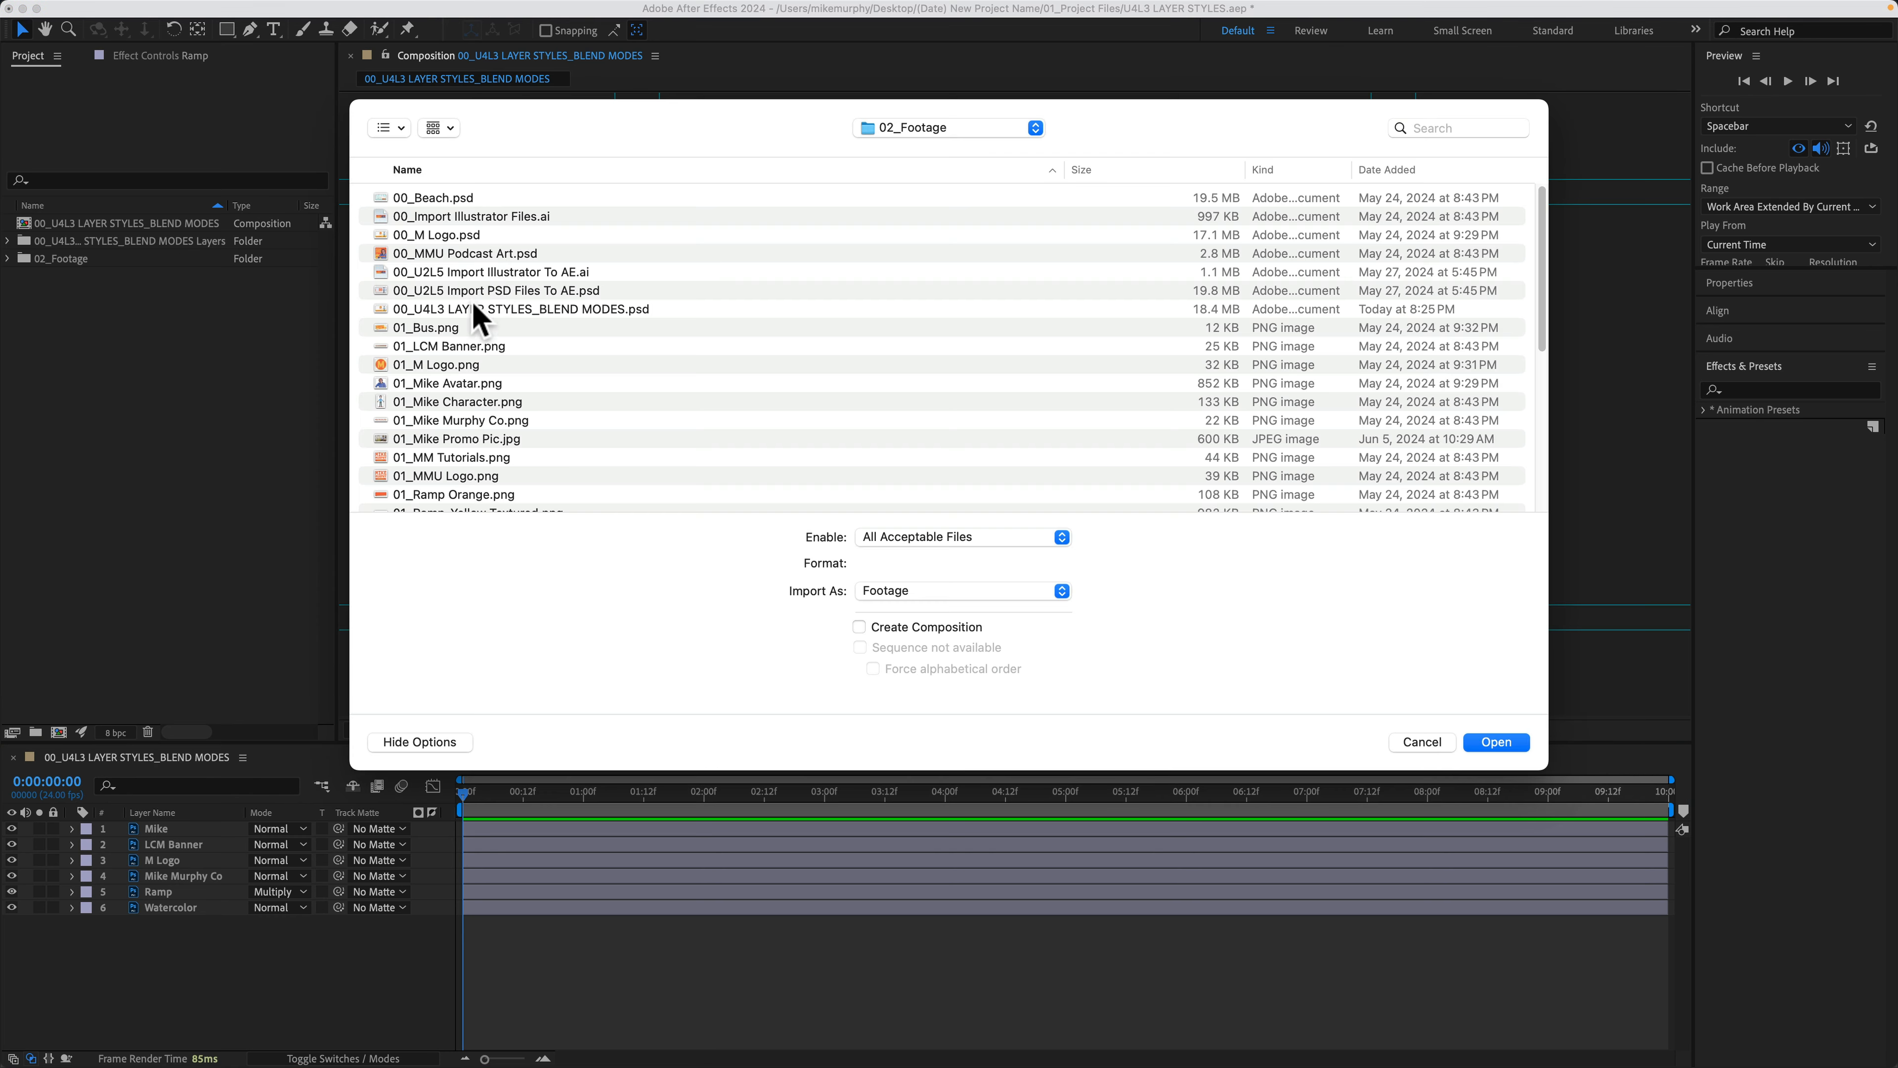
left_click(422, 309)
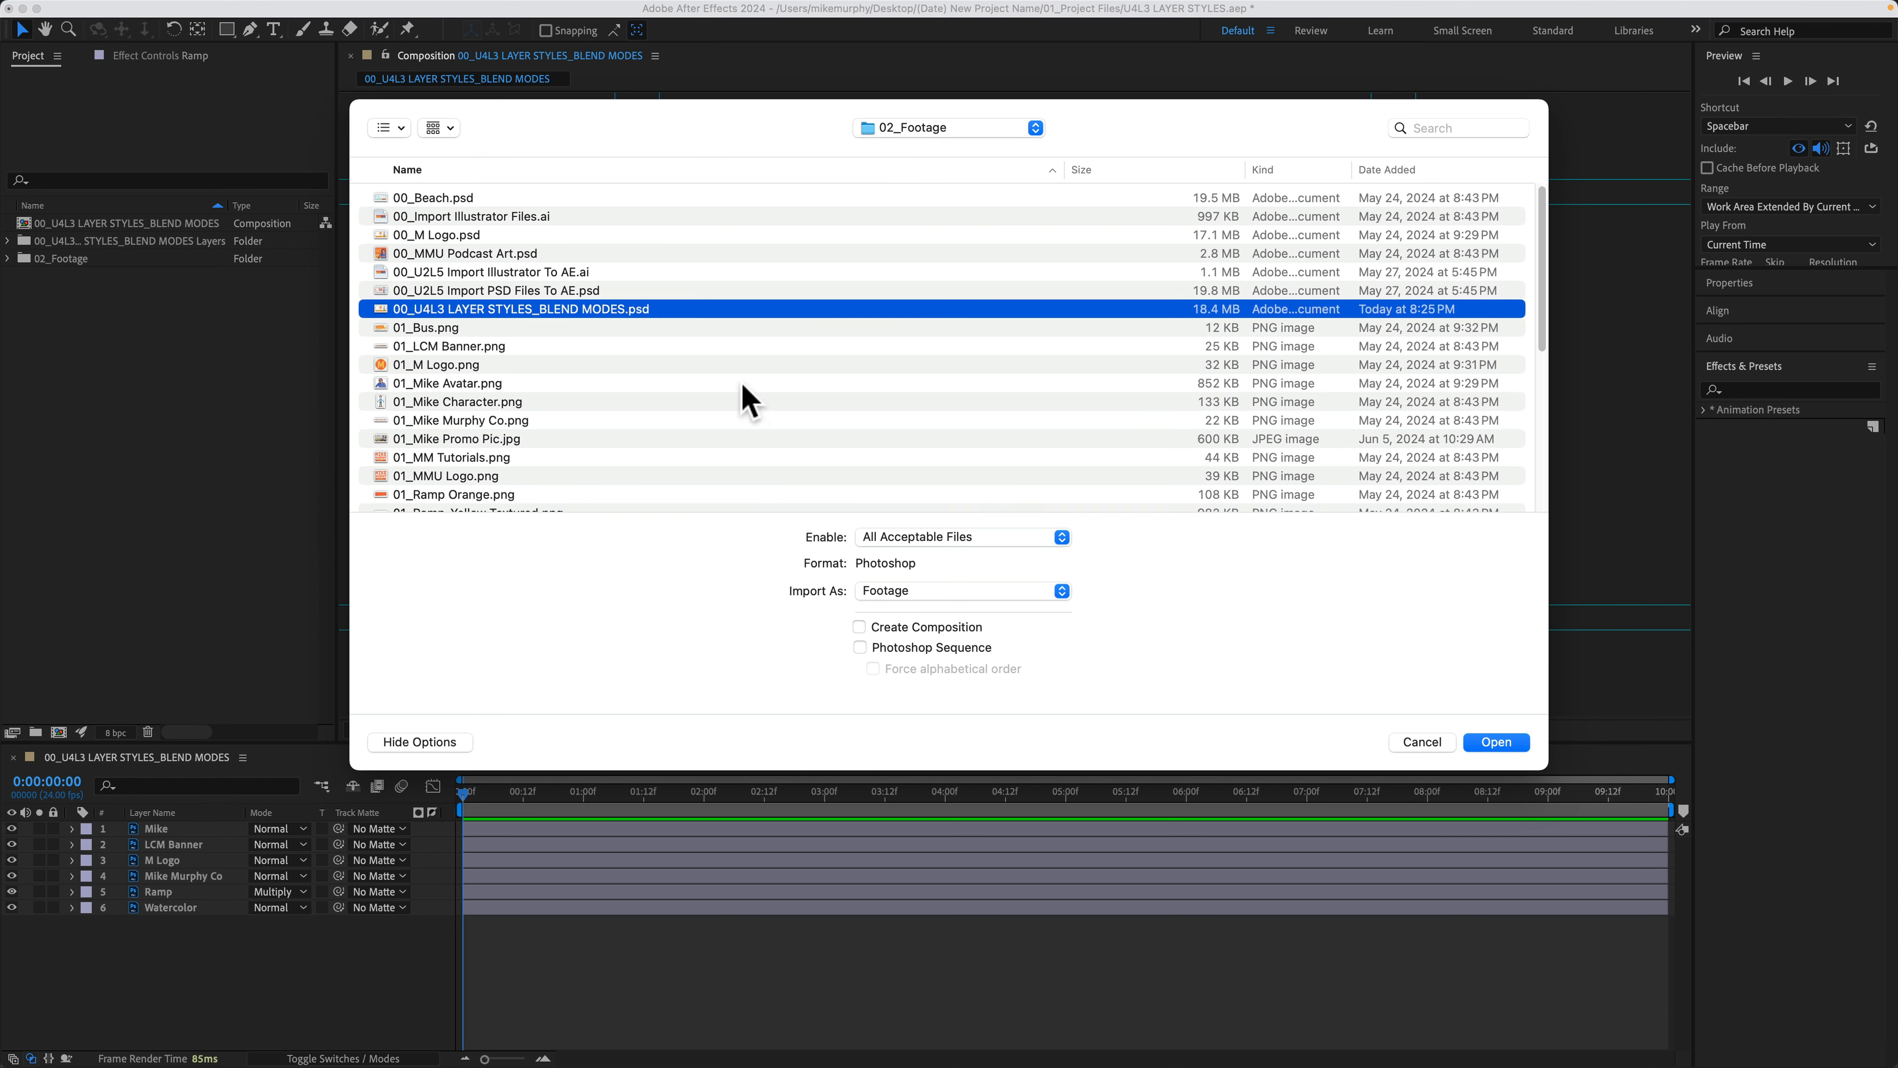
left_click(908, 591)
left_click(925, 619)
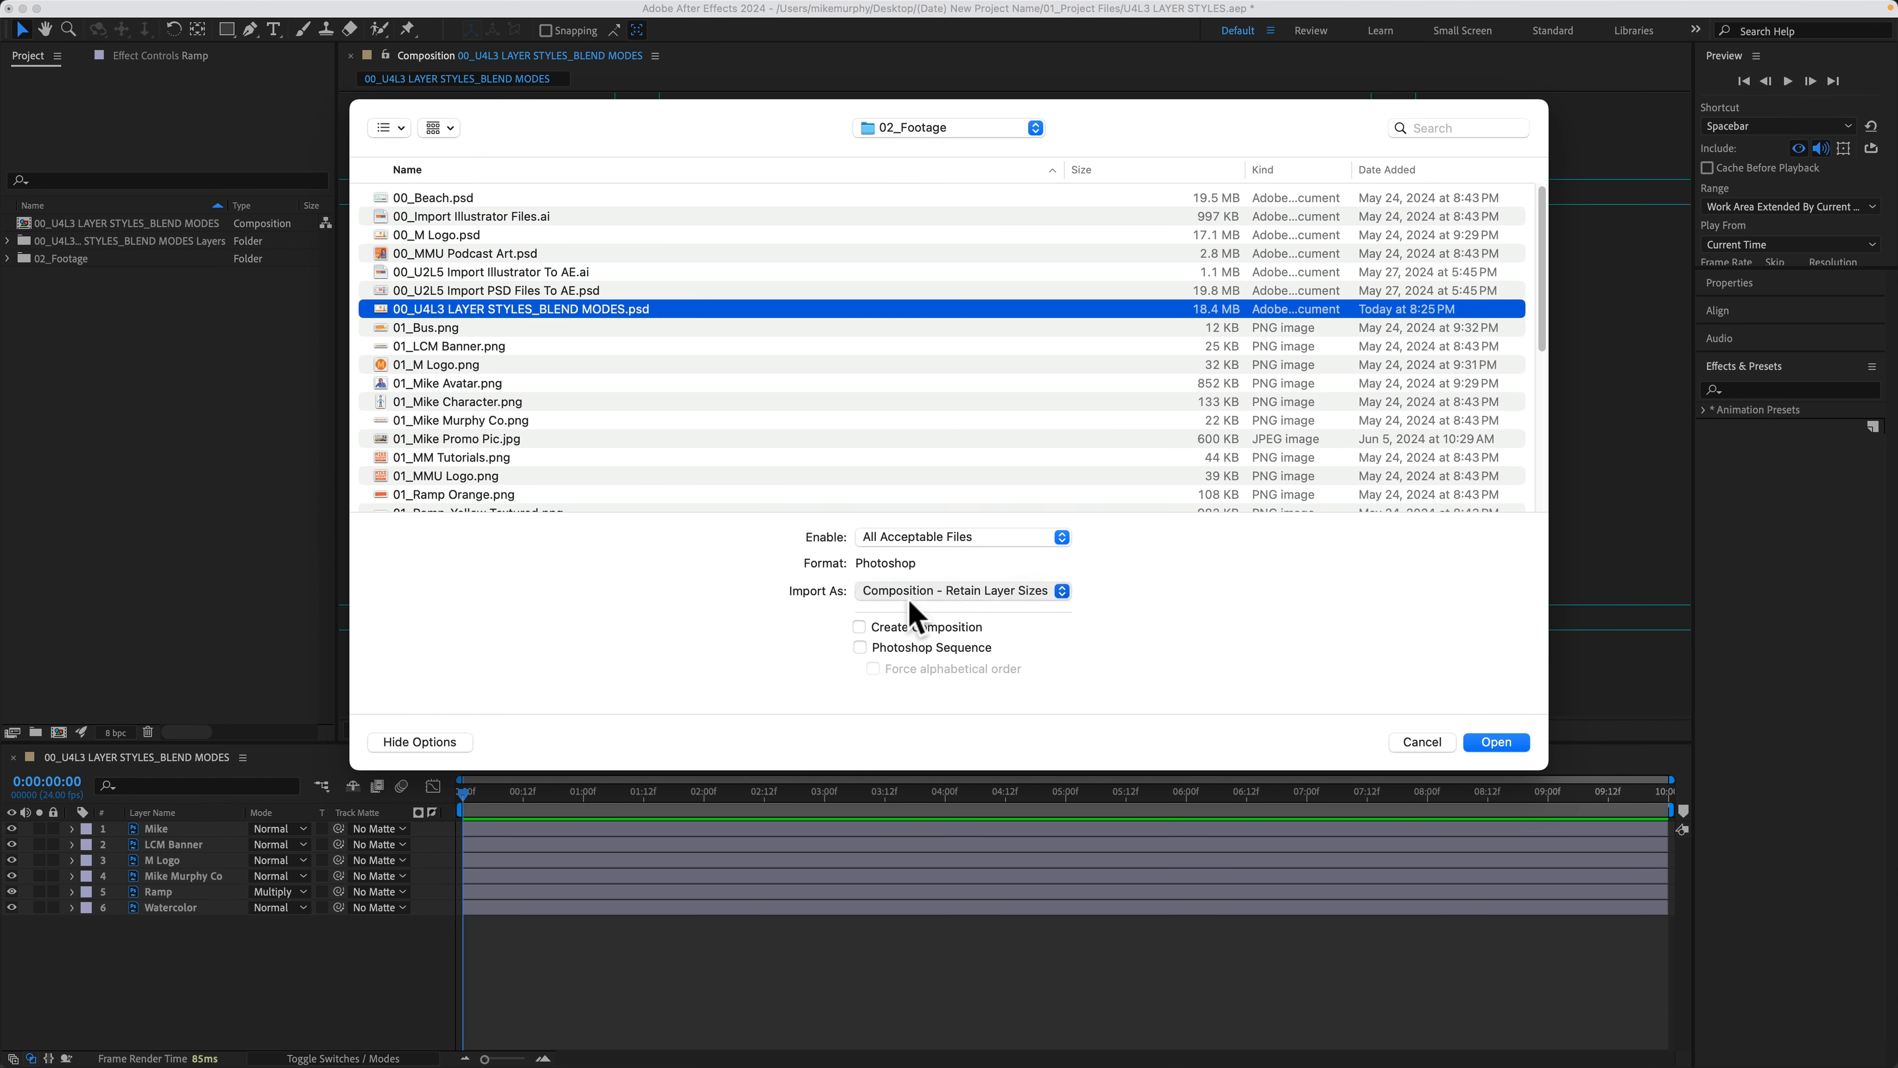
left_click(1497, 743)
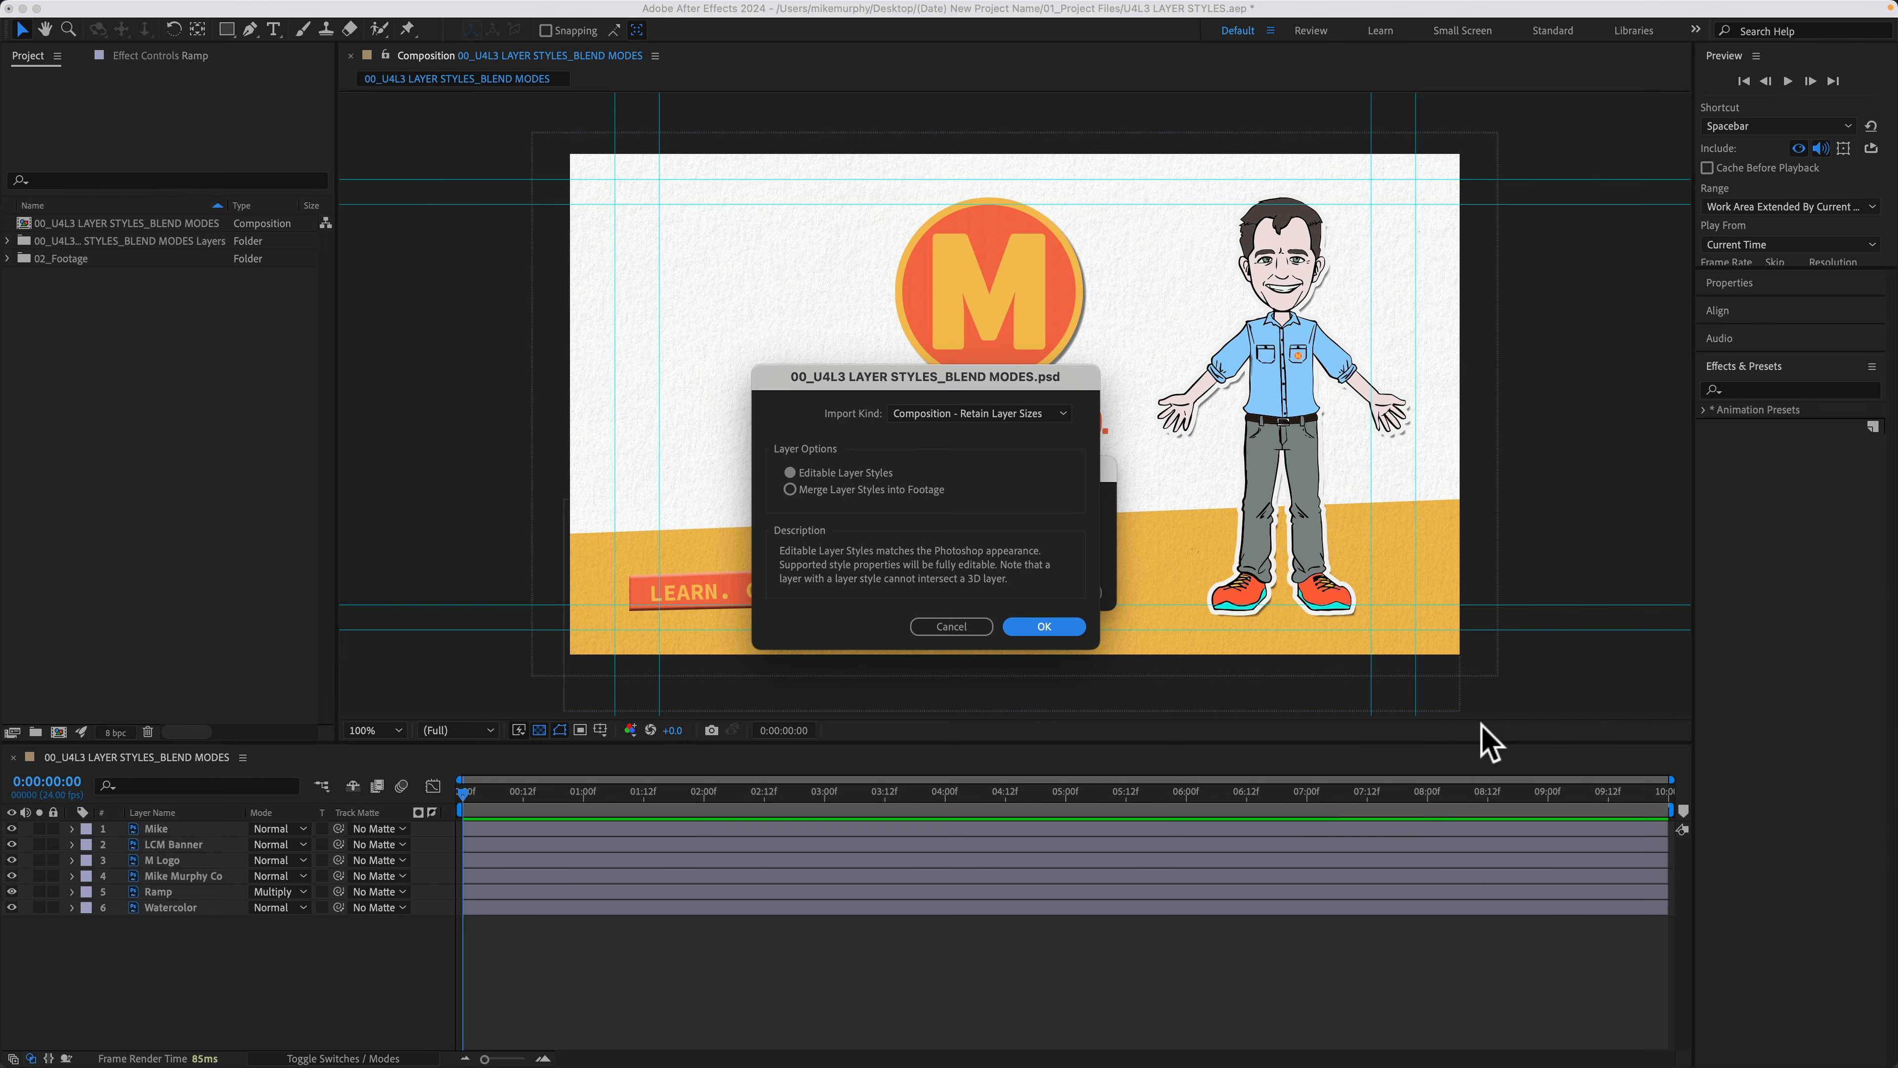
left_click(790, 489)
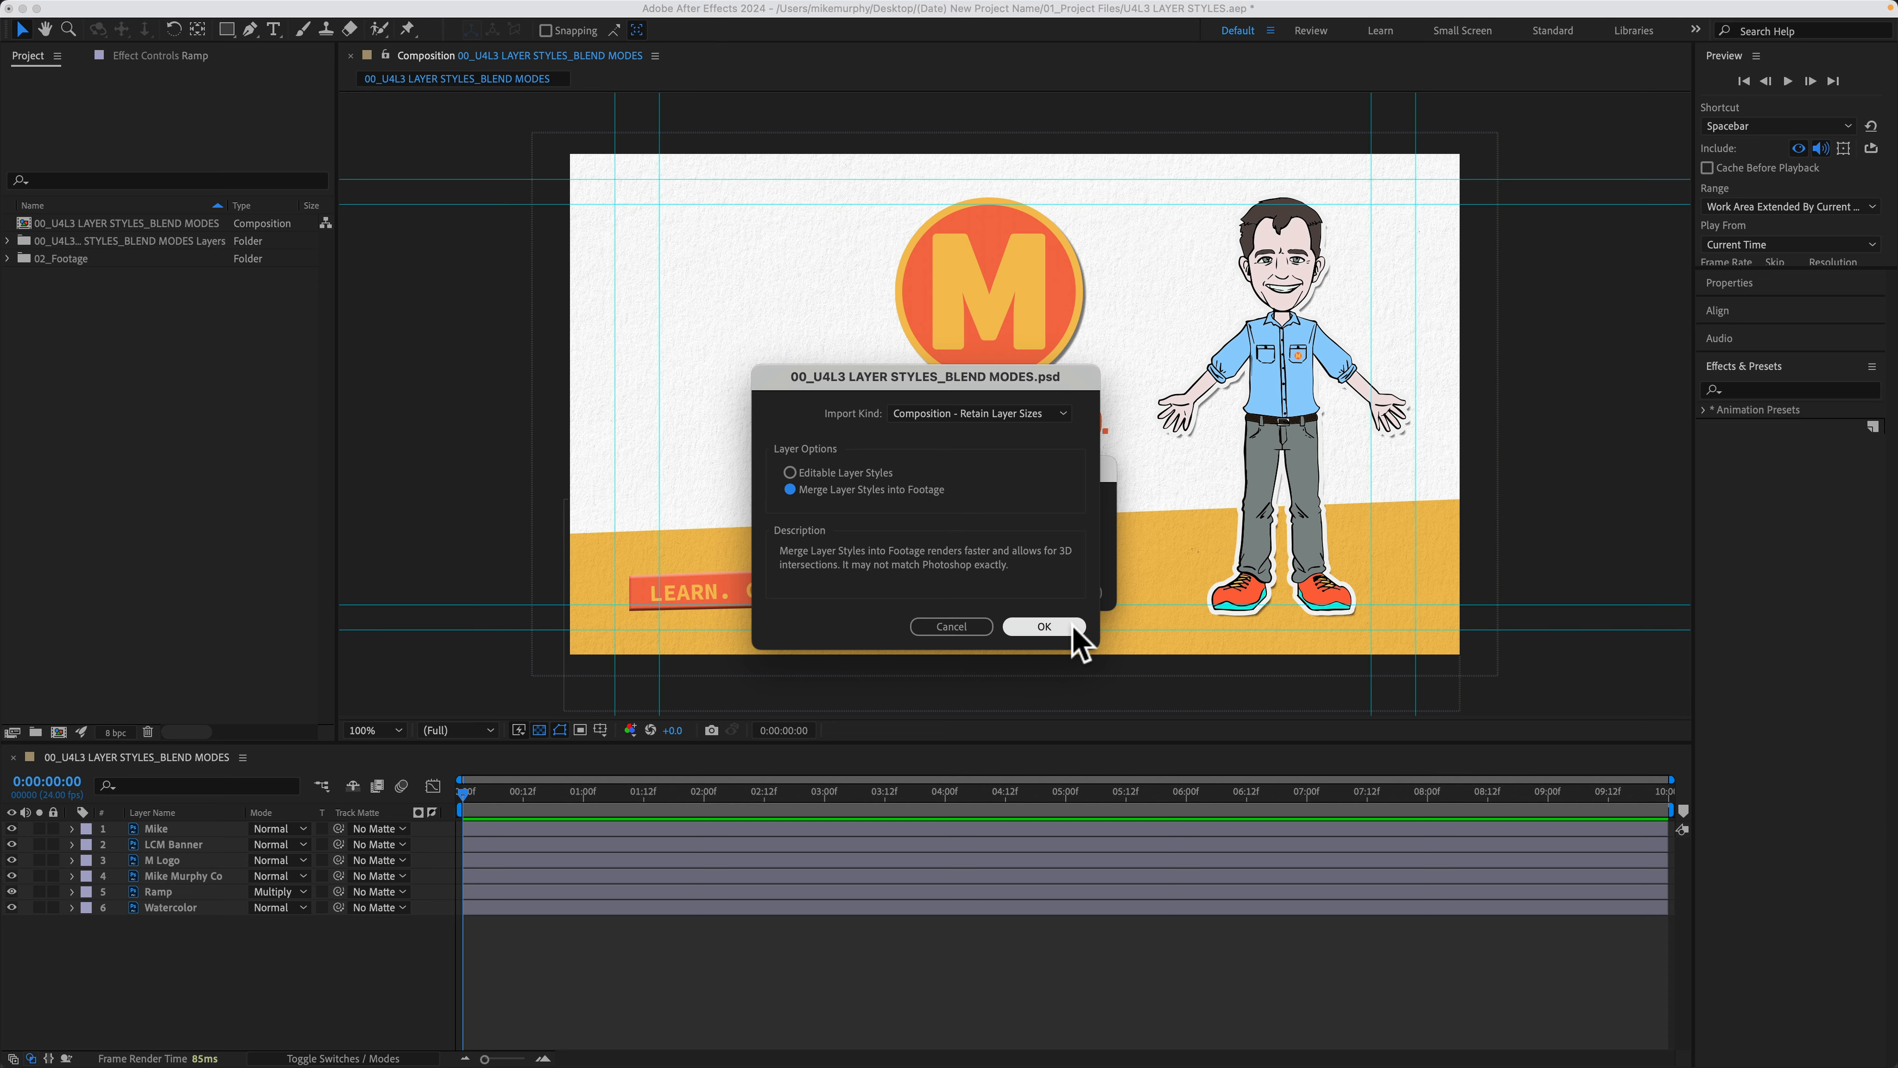
left_click(1044, 627)
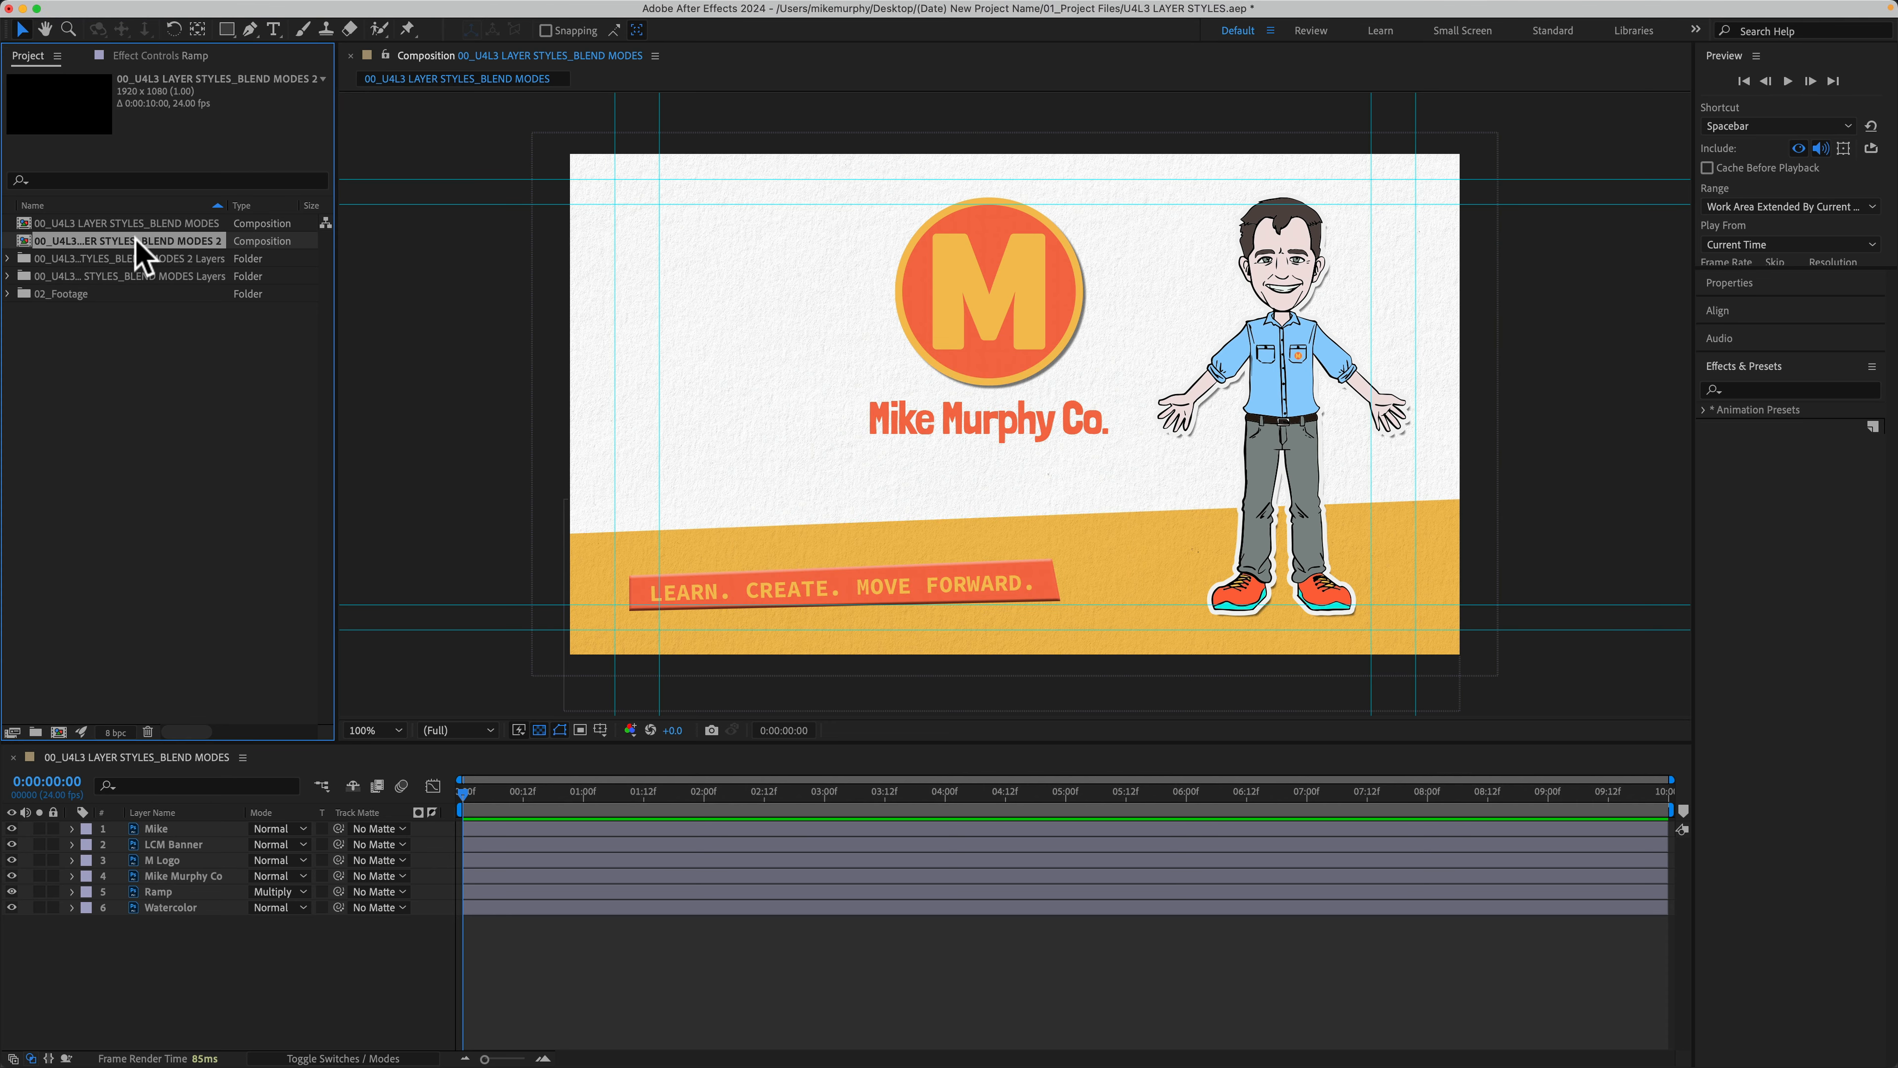
Step: Open the 00_U4L3 LAYER STYLES_BLEND MODES 2 composition and expand each layer's Transform properties
double_click(22, 243)
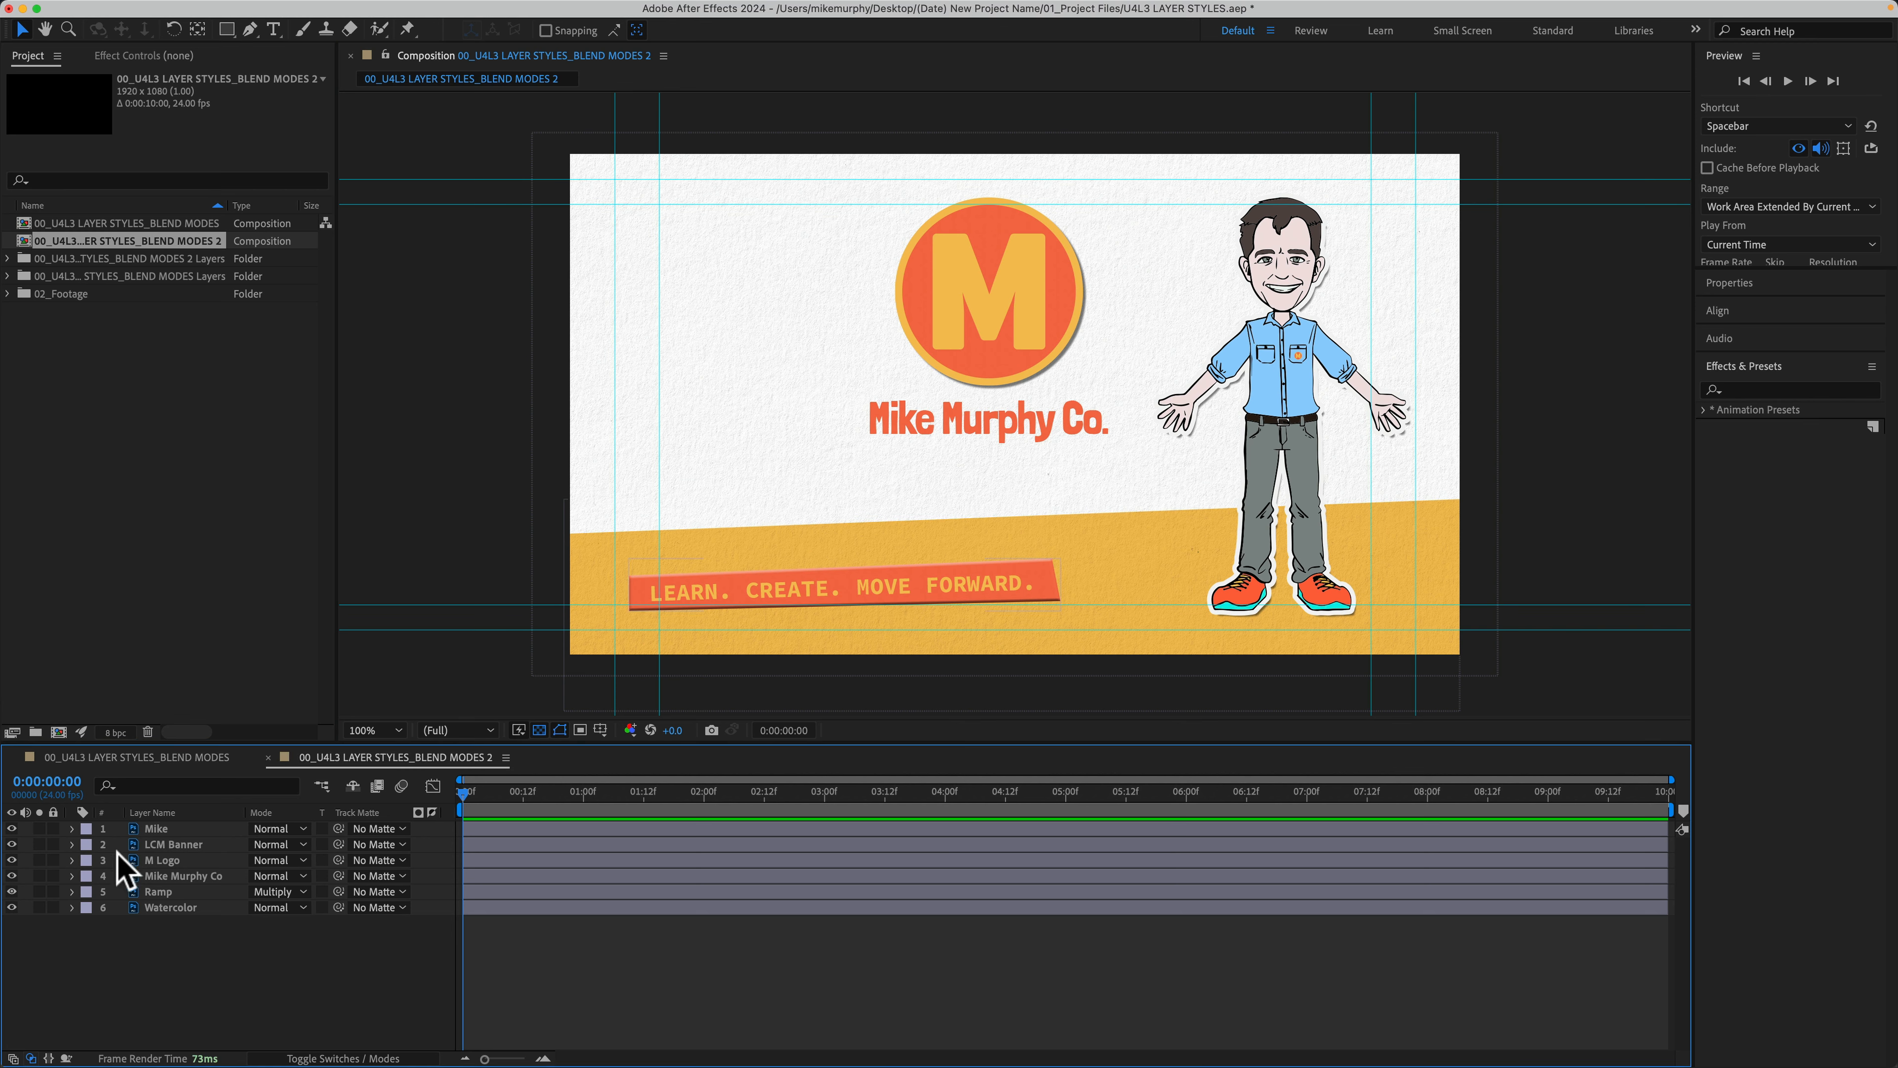
left_click(12, 829)
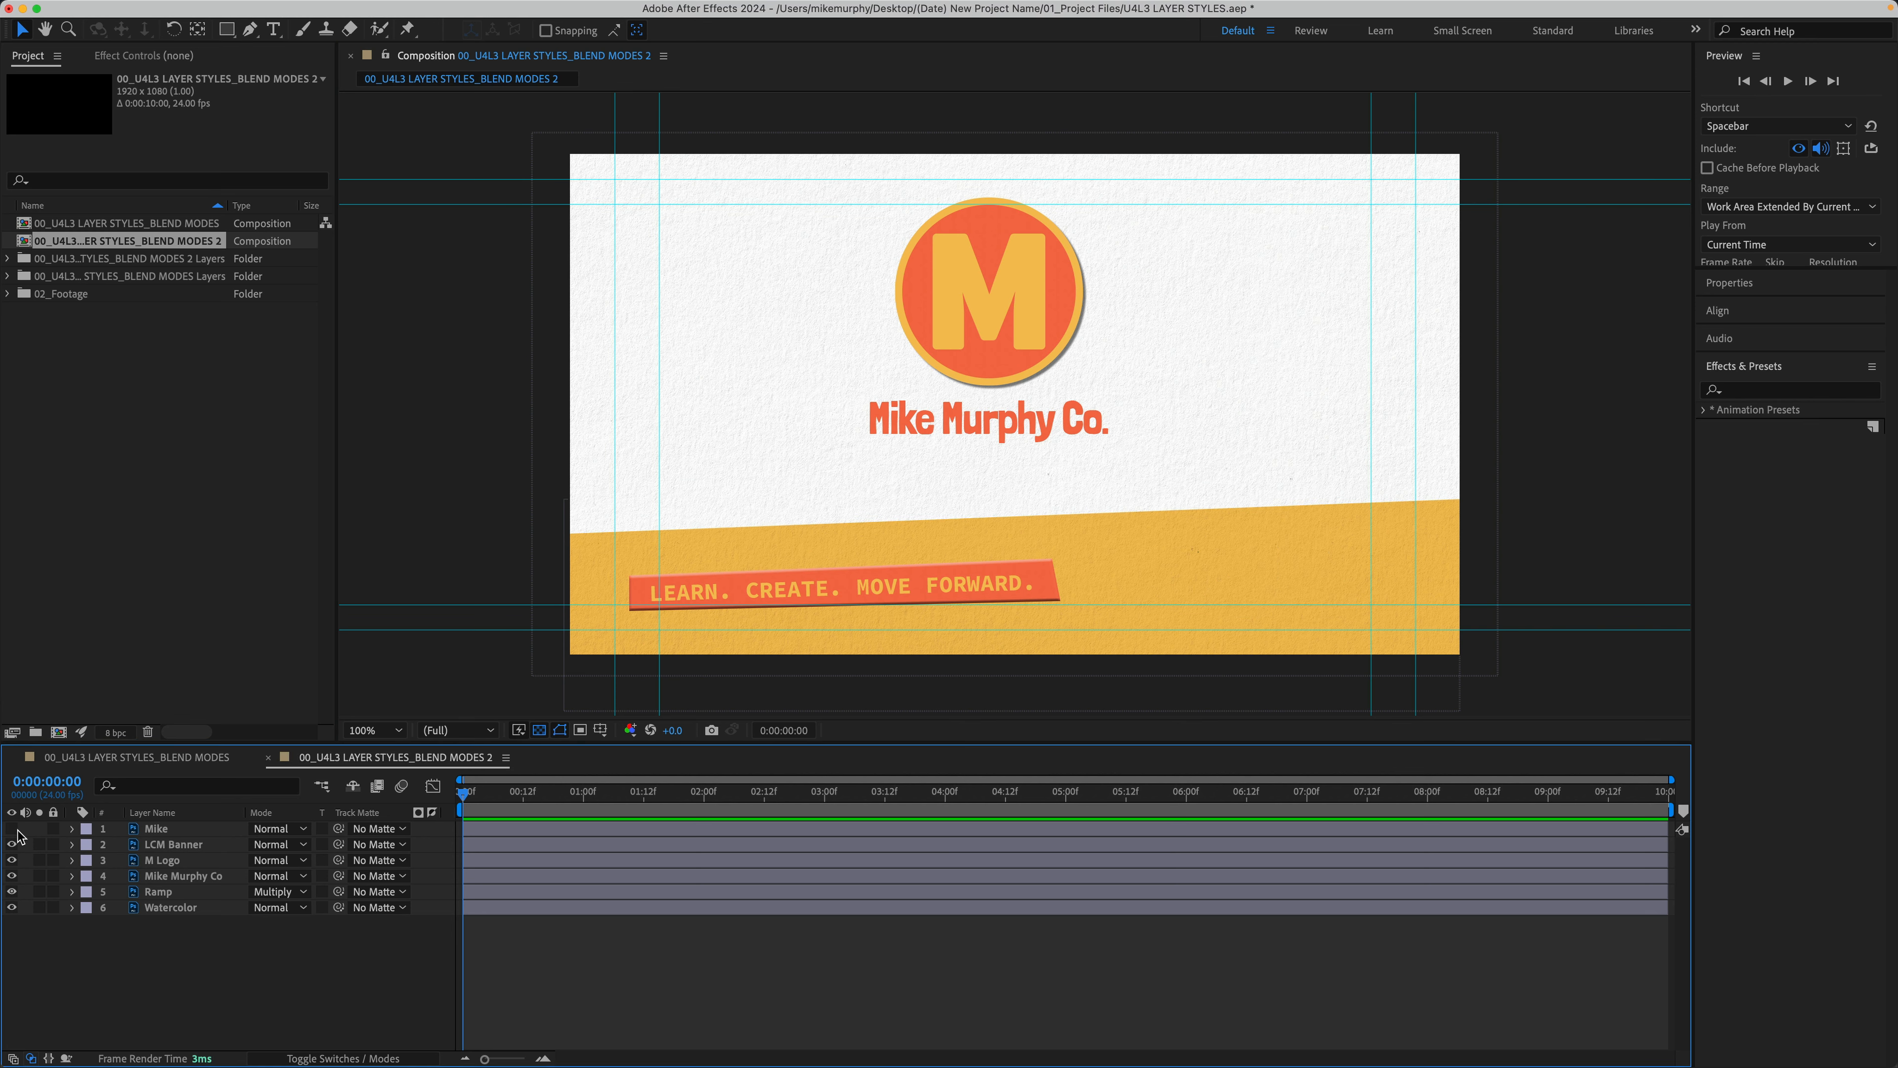
left_click(12, 829)
left_click(71, 829)
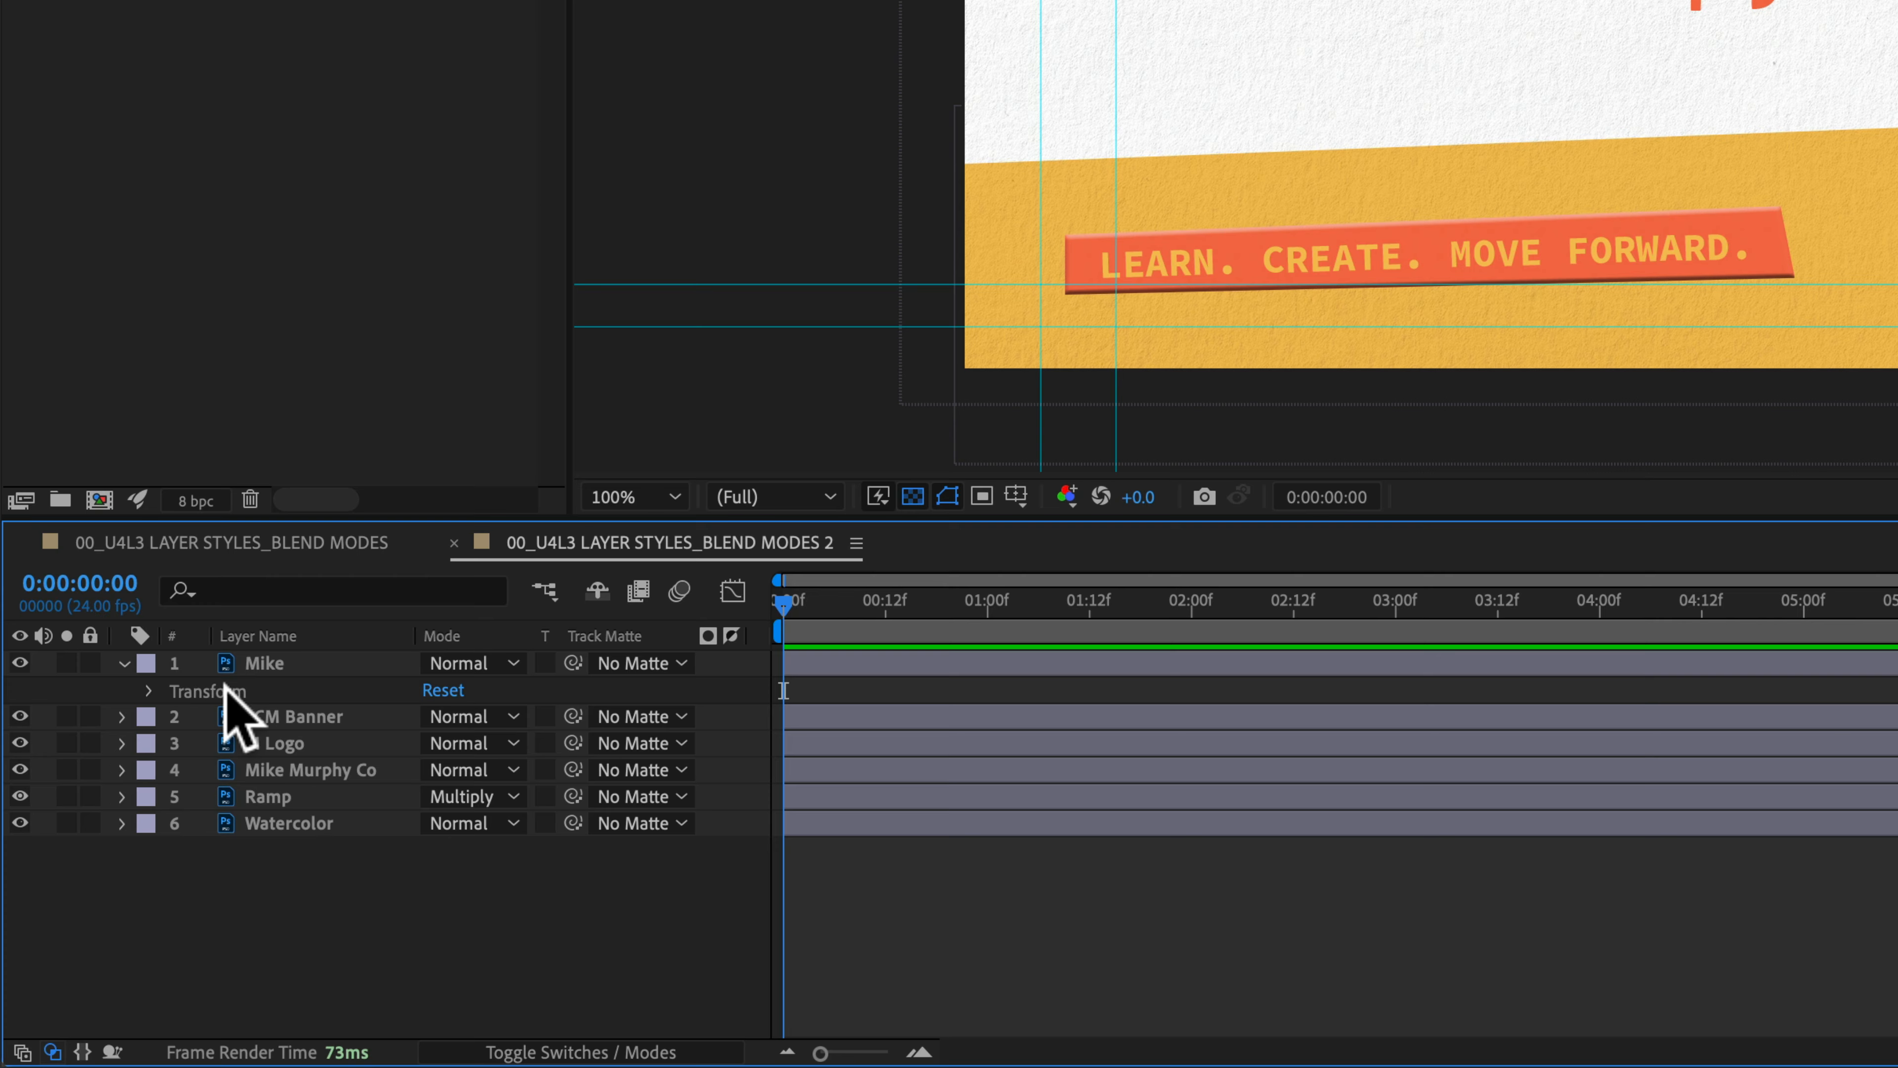
left_click(127, 845)
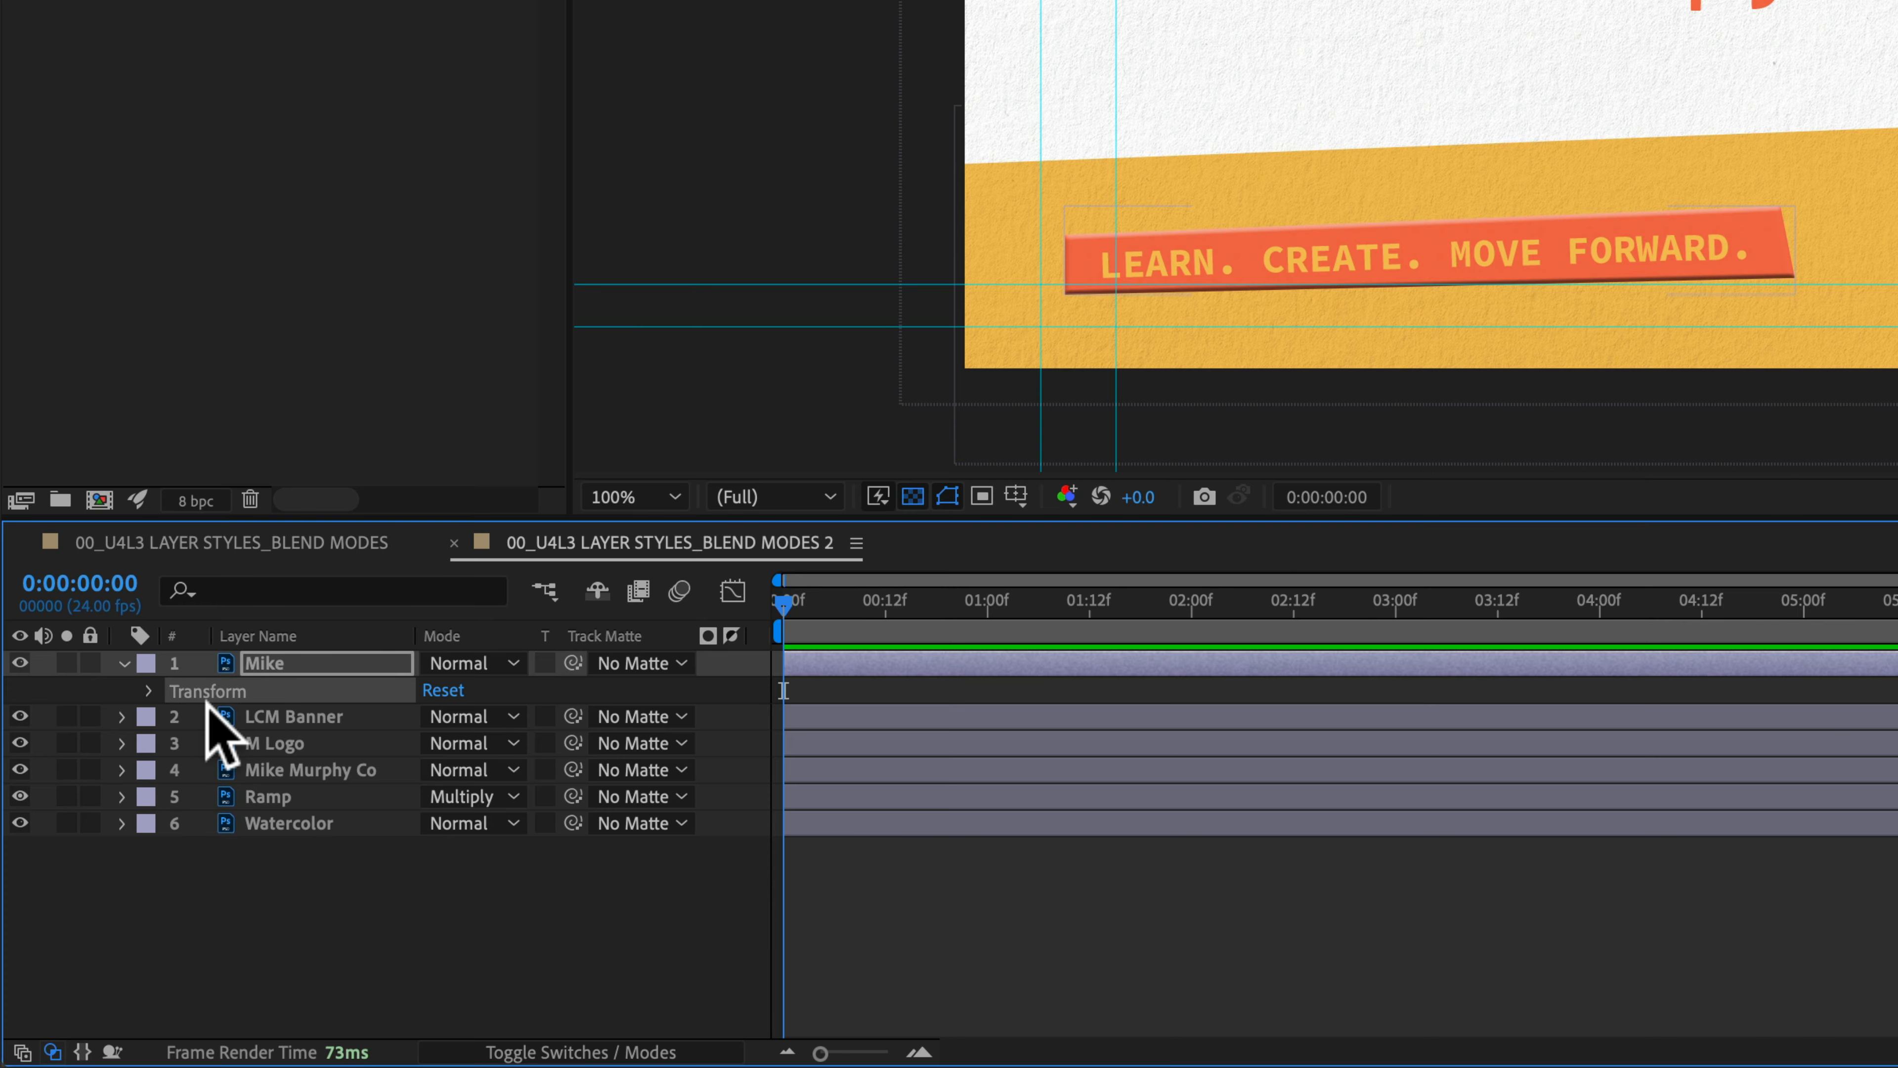
left_click(122, 716)
left_click(121, 769)
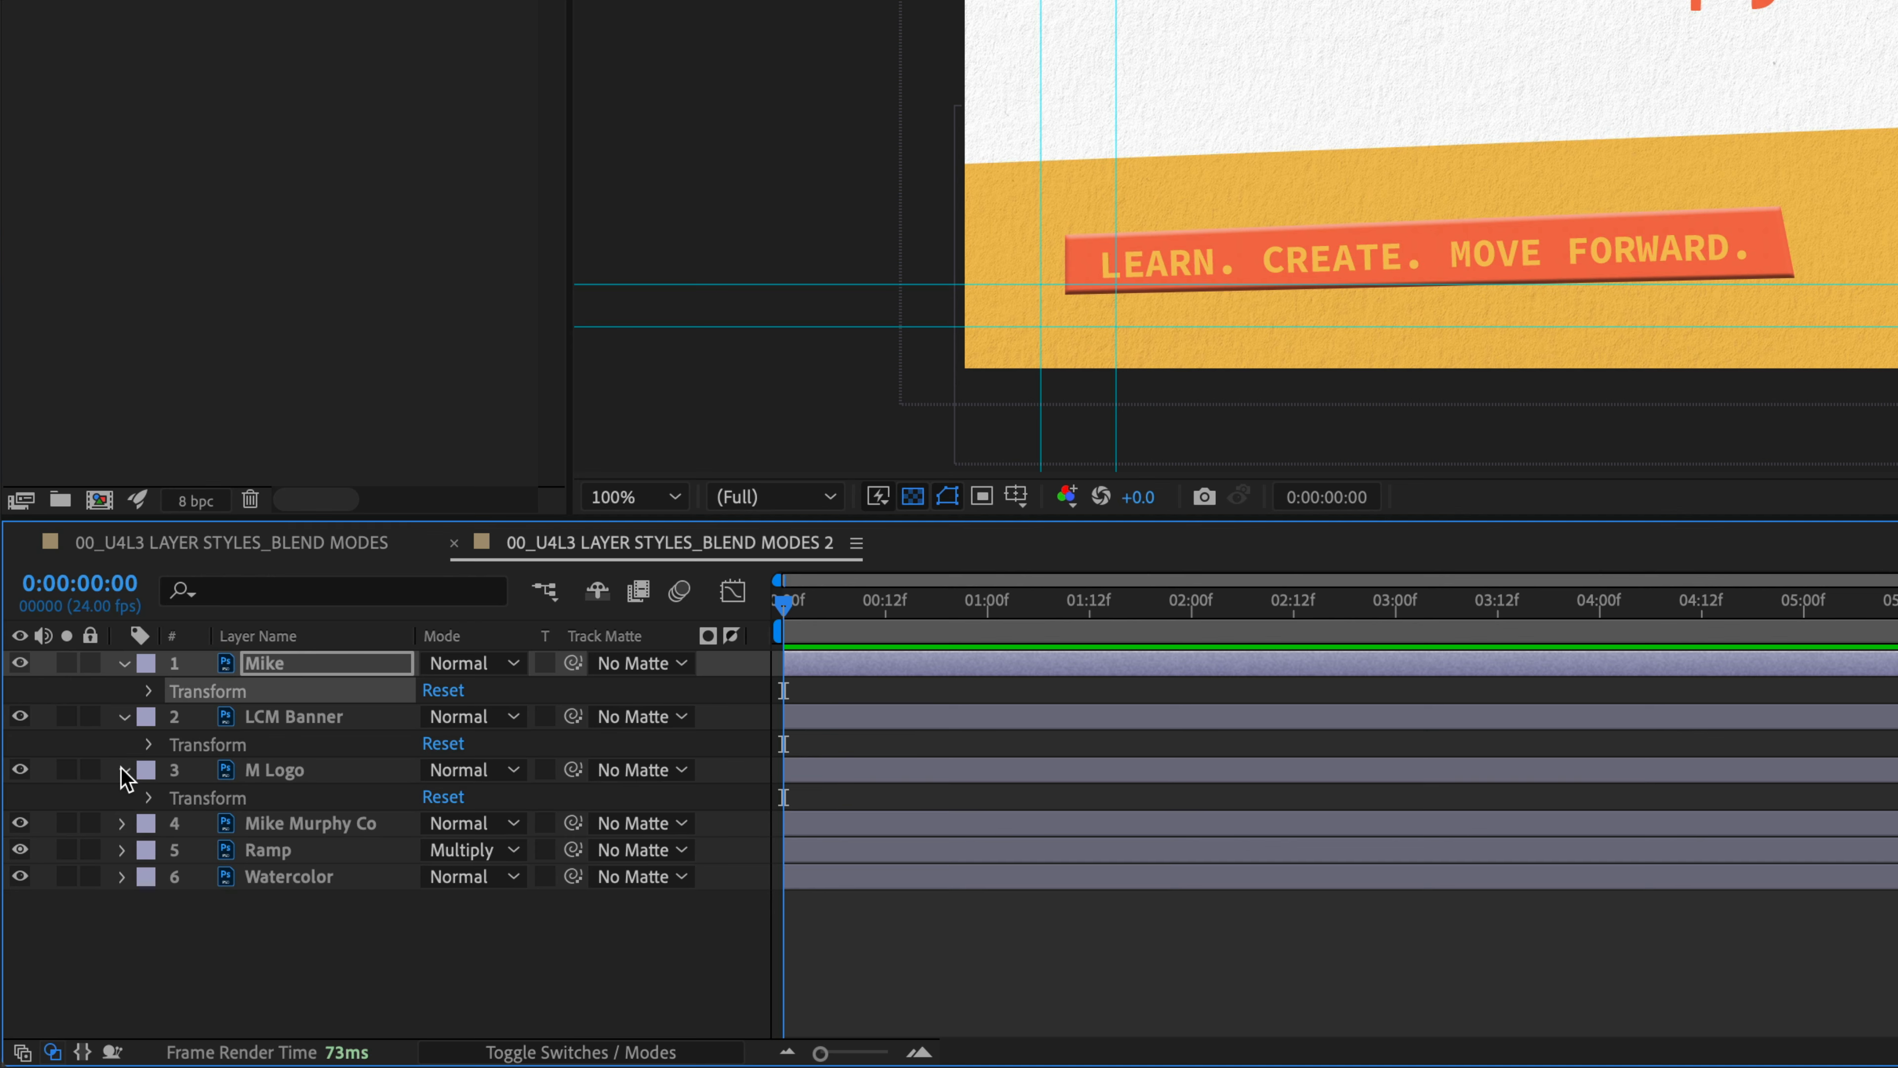
left_click(124, 823)
left_click(124, 876)
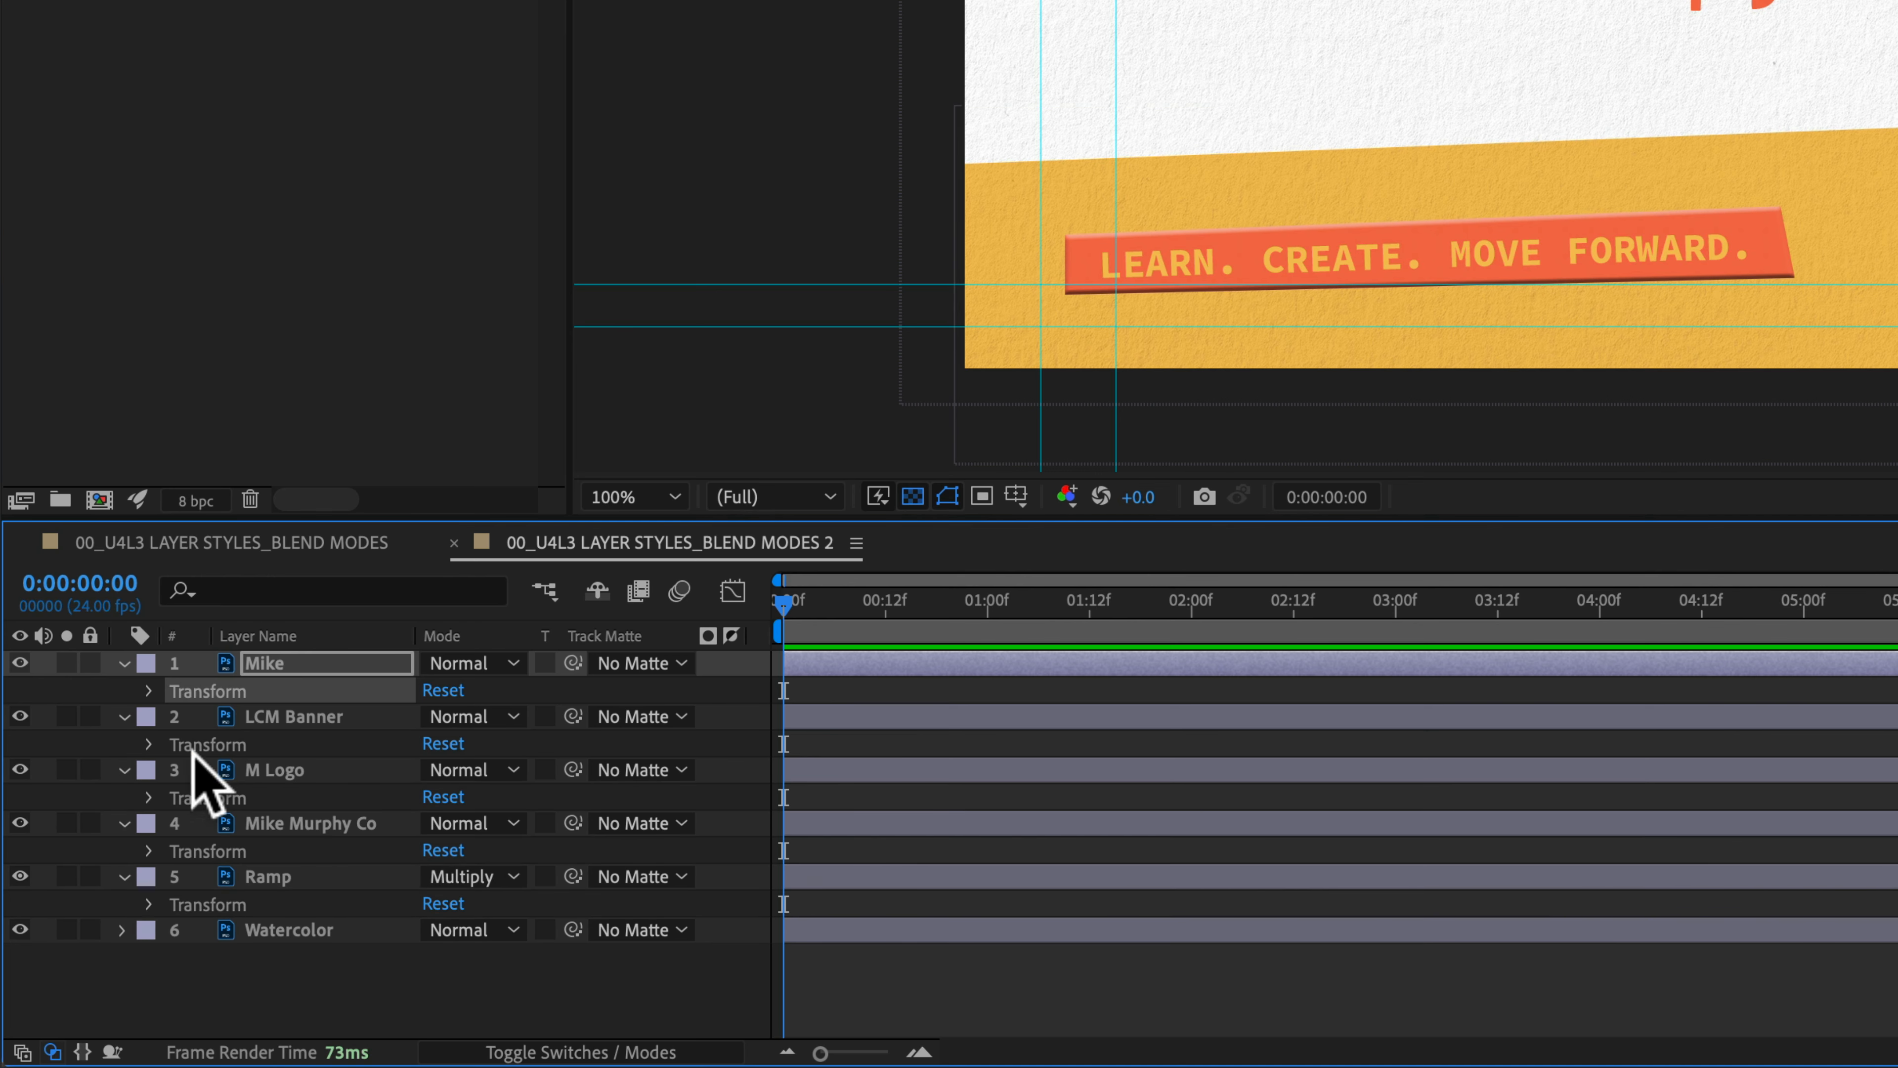
Step: Collapse the expanded layers and marquee-select all six layers
left_click(123, 662)
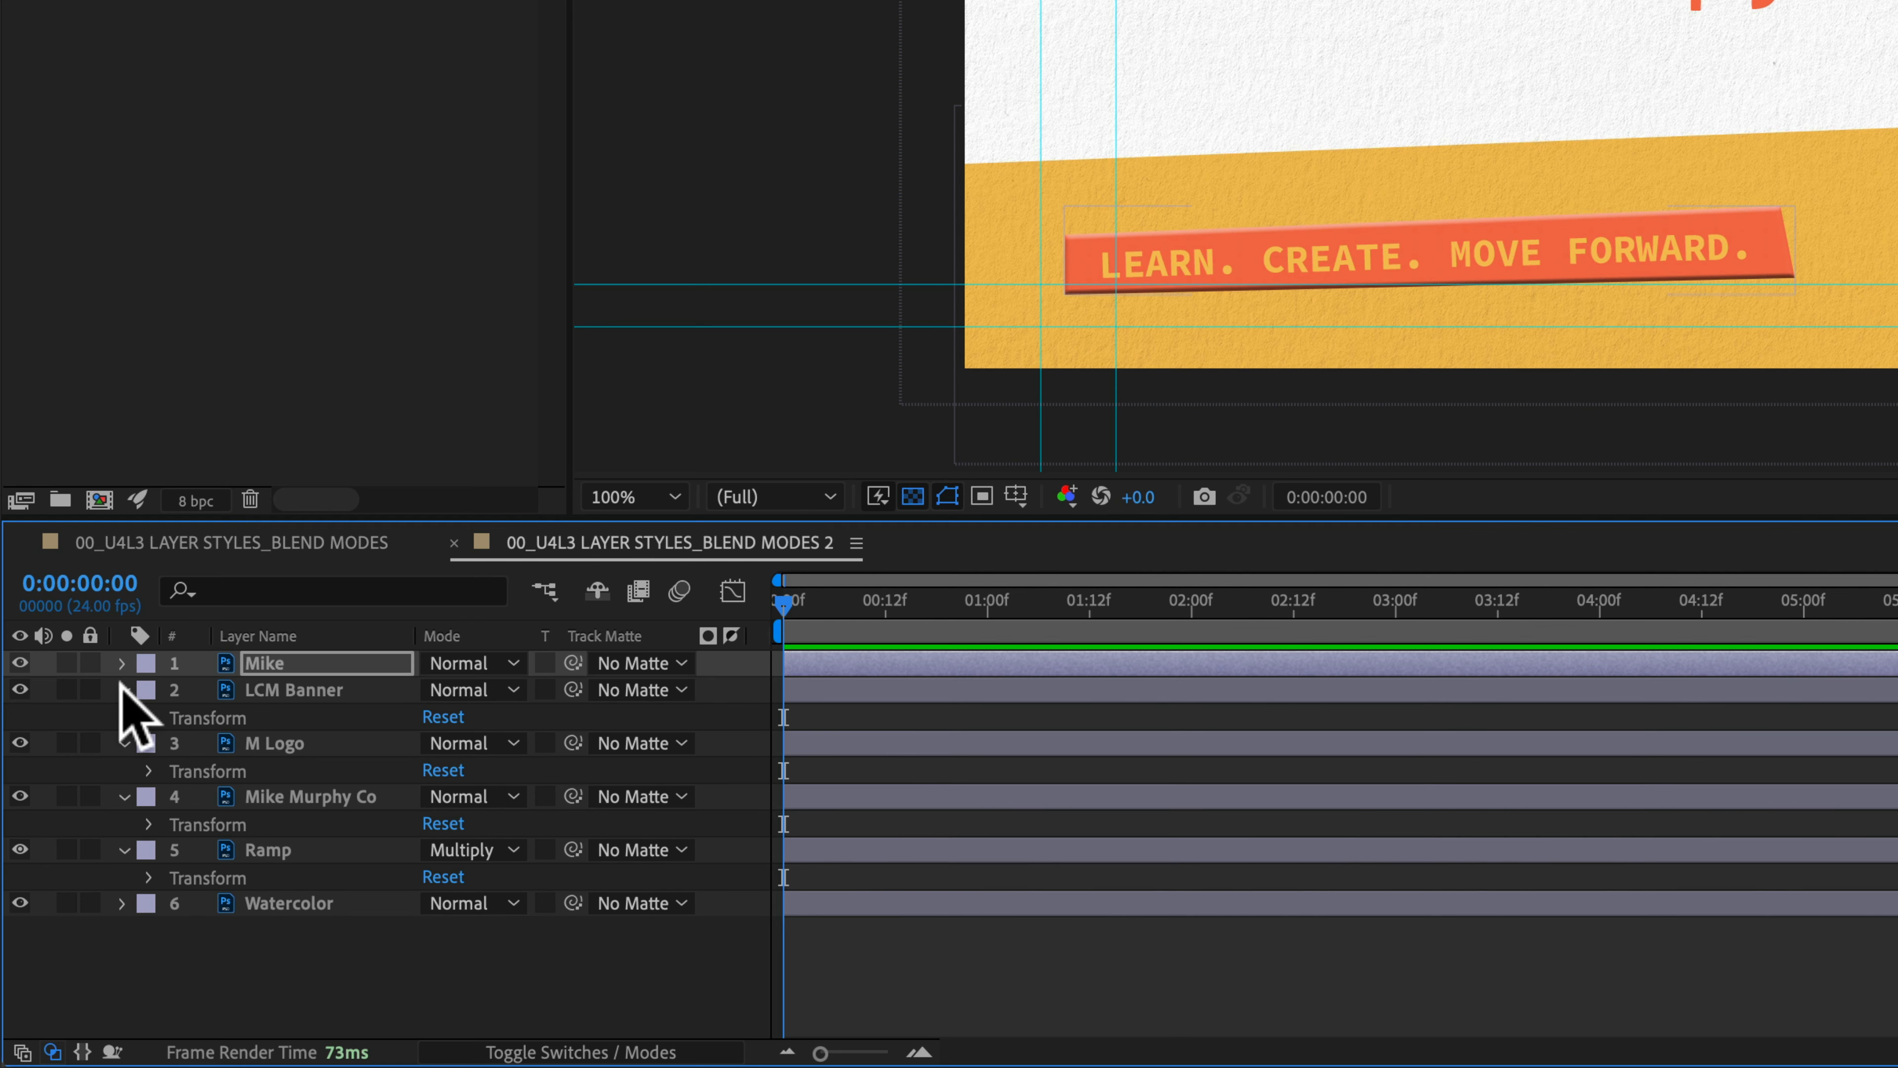
left_click(123, 690)
left_click(124, 717)
left_click(123, 742)
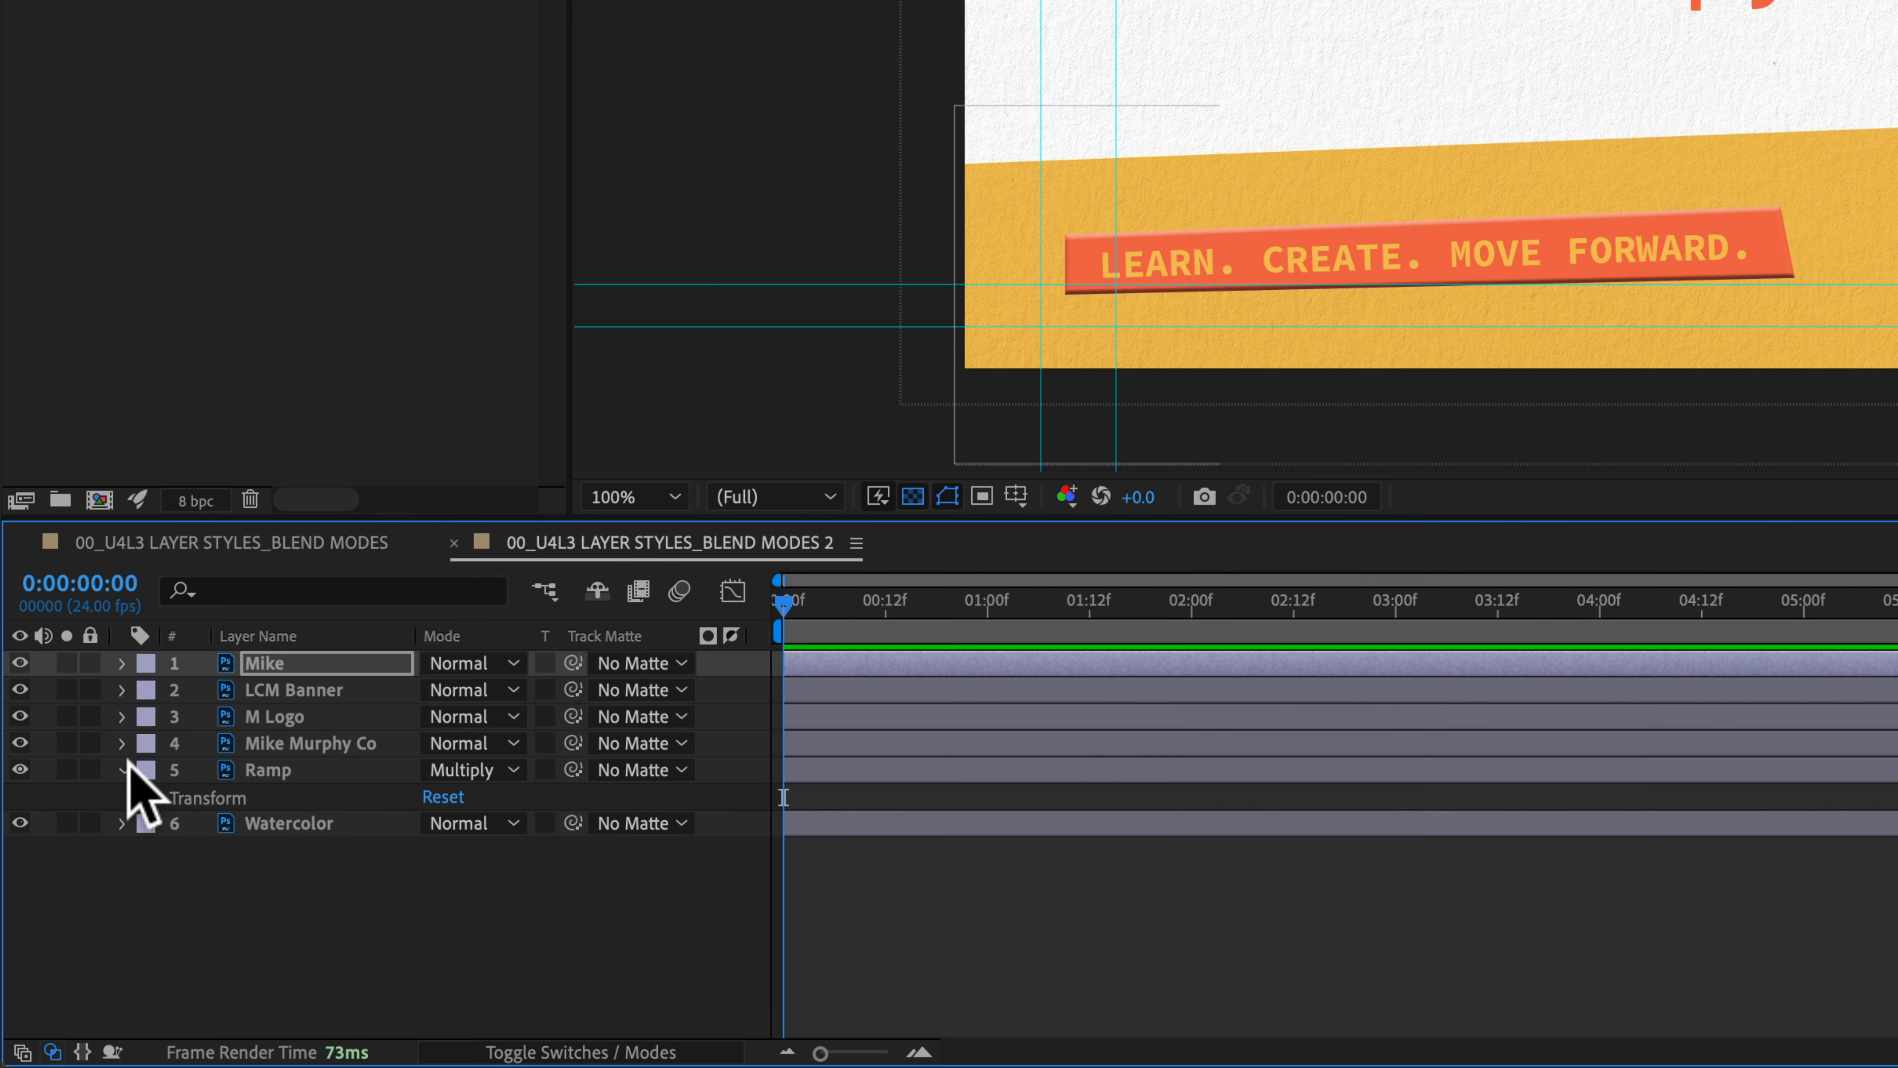
left_click(123, 769)
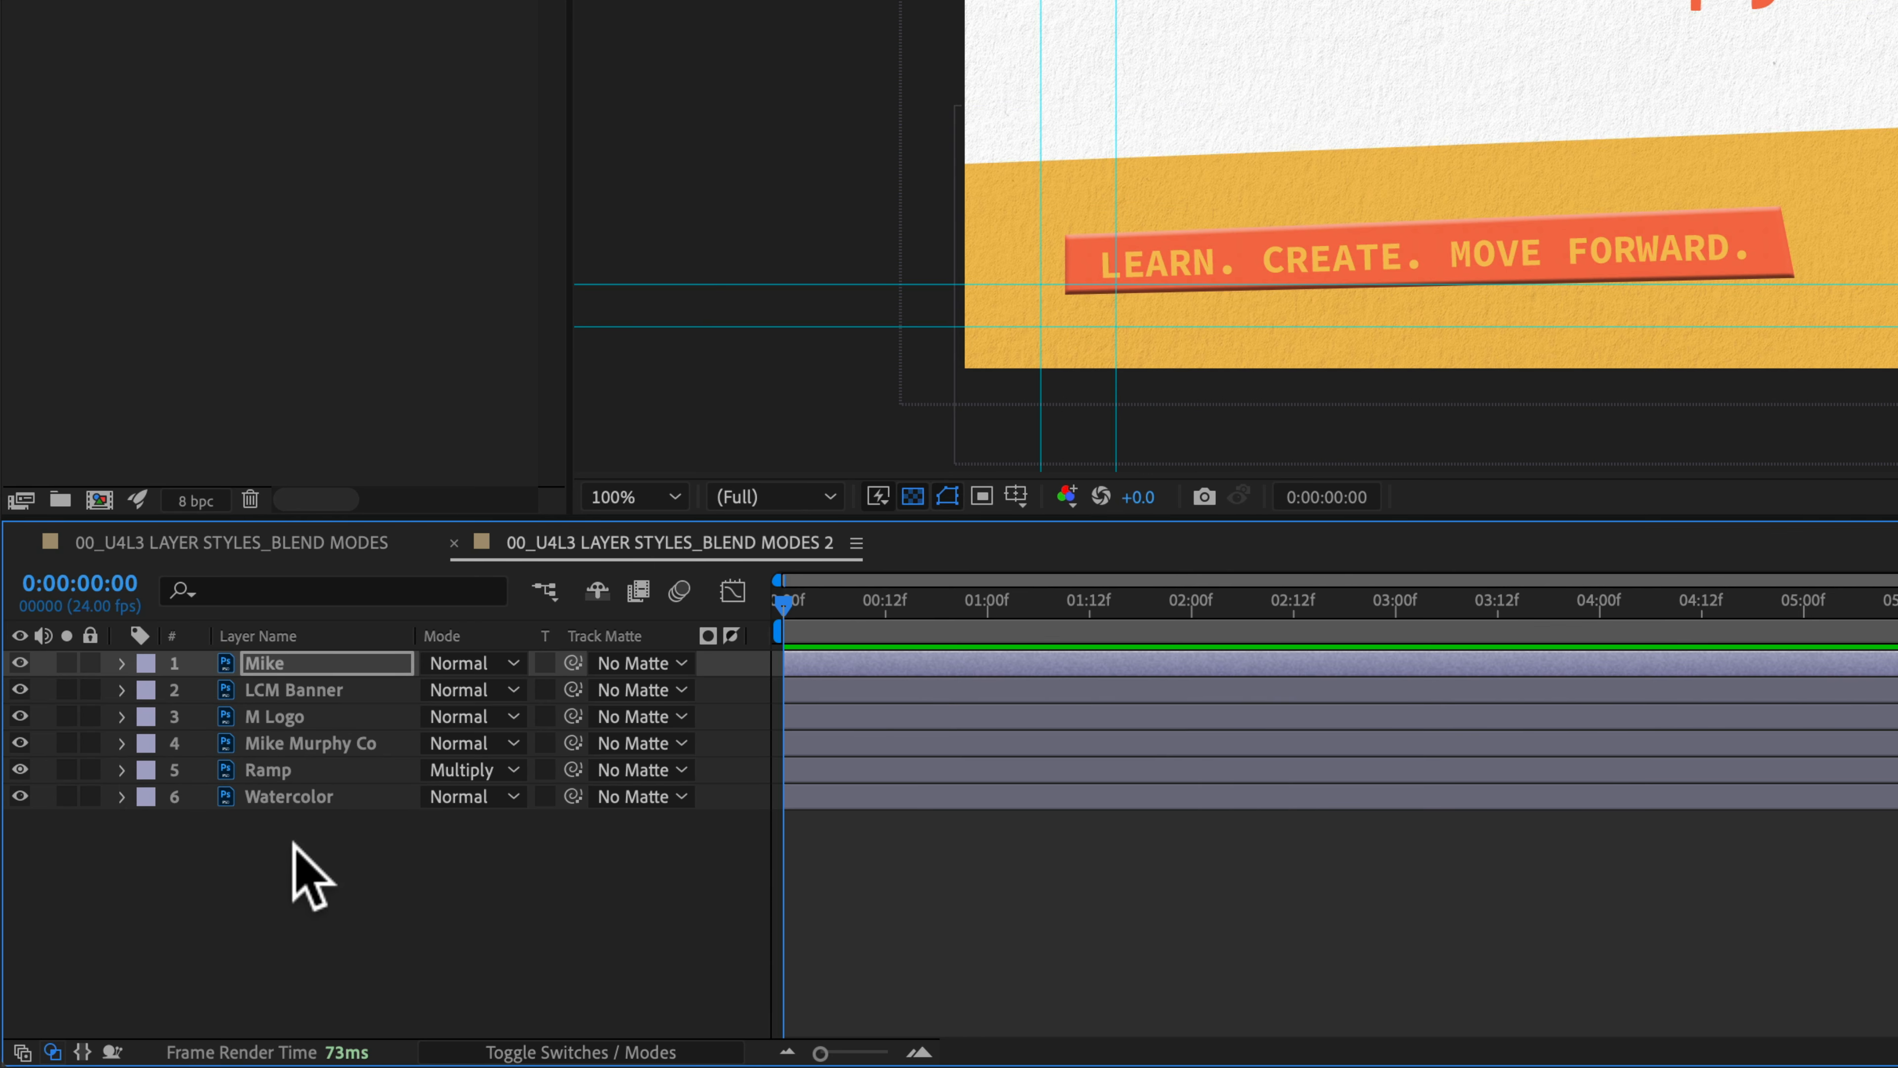
left_click_drag(306, 874, 293, 643)
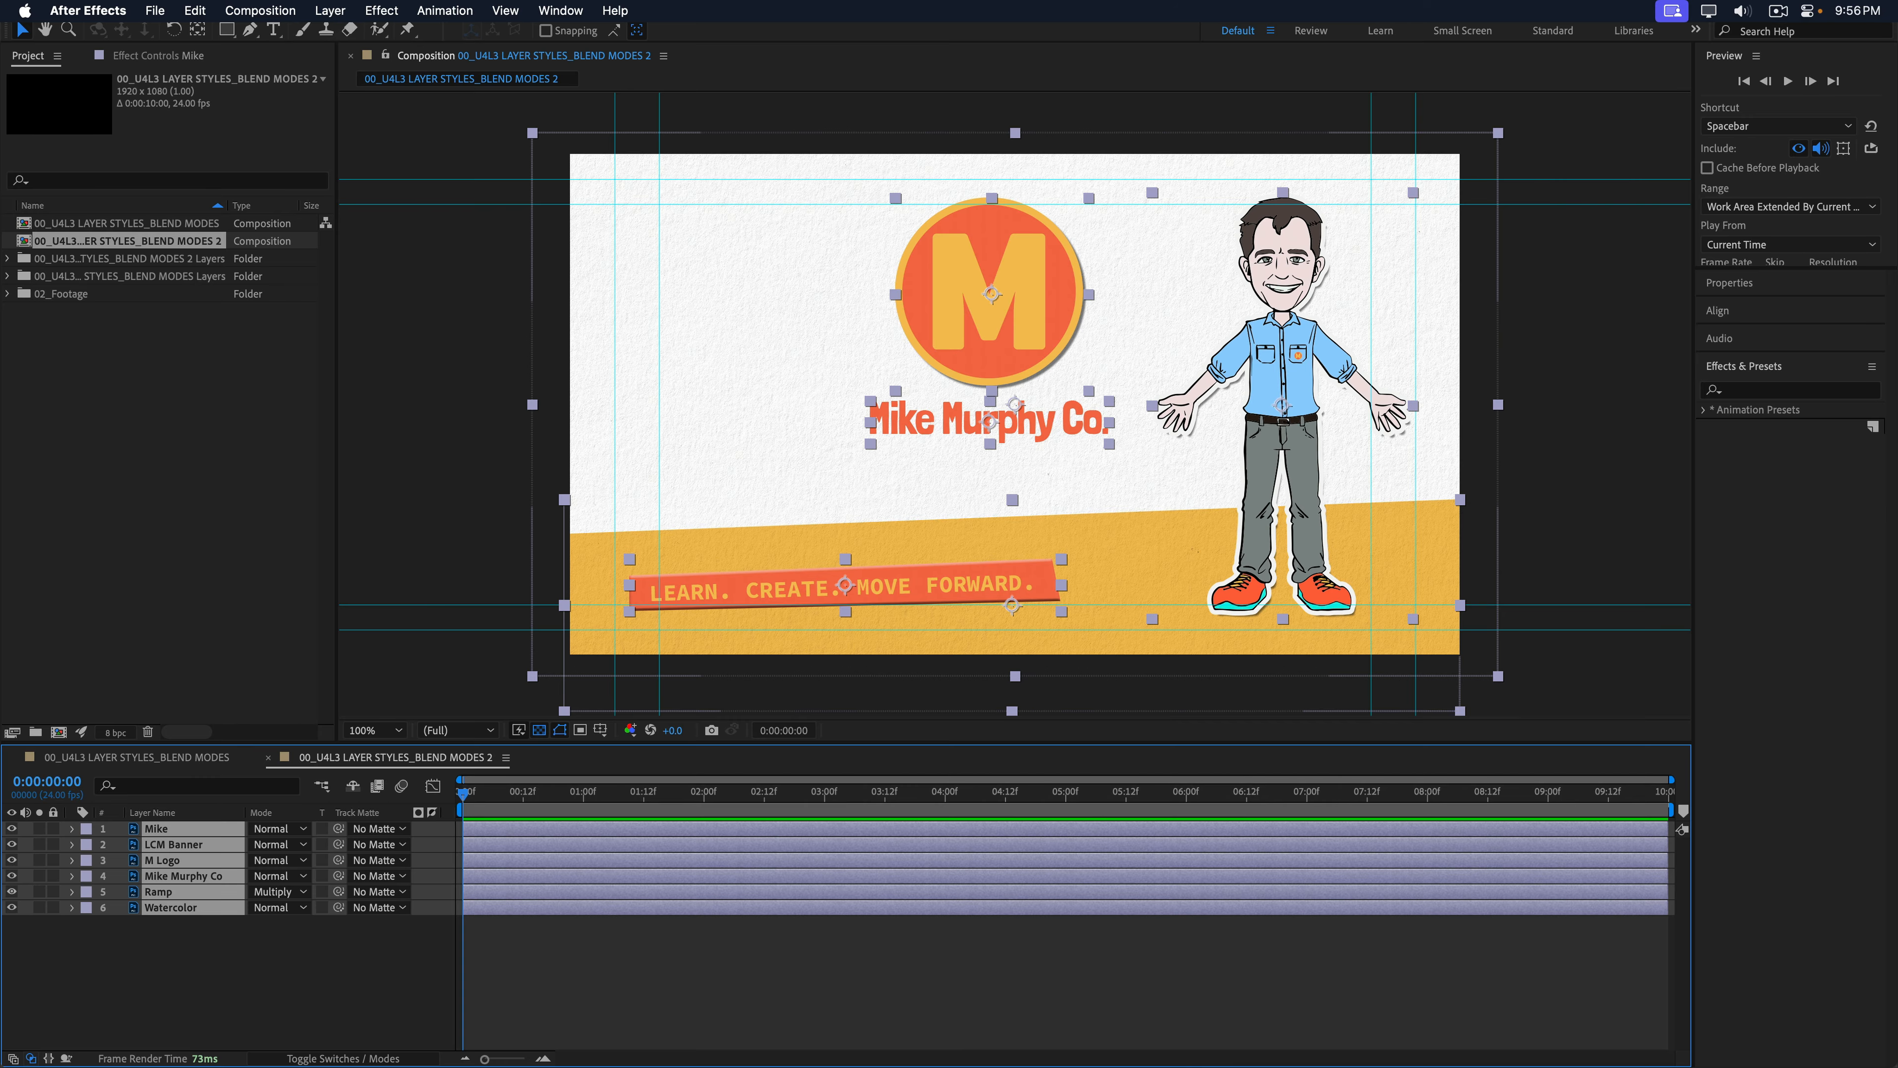
Step: Convert the six layers' merged styles via Layer Styles > Convert to Editable Styles, then collapse them
left_click(333, 10)
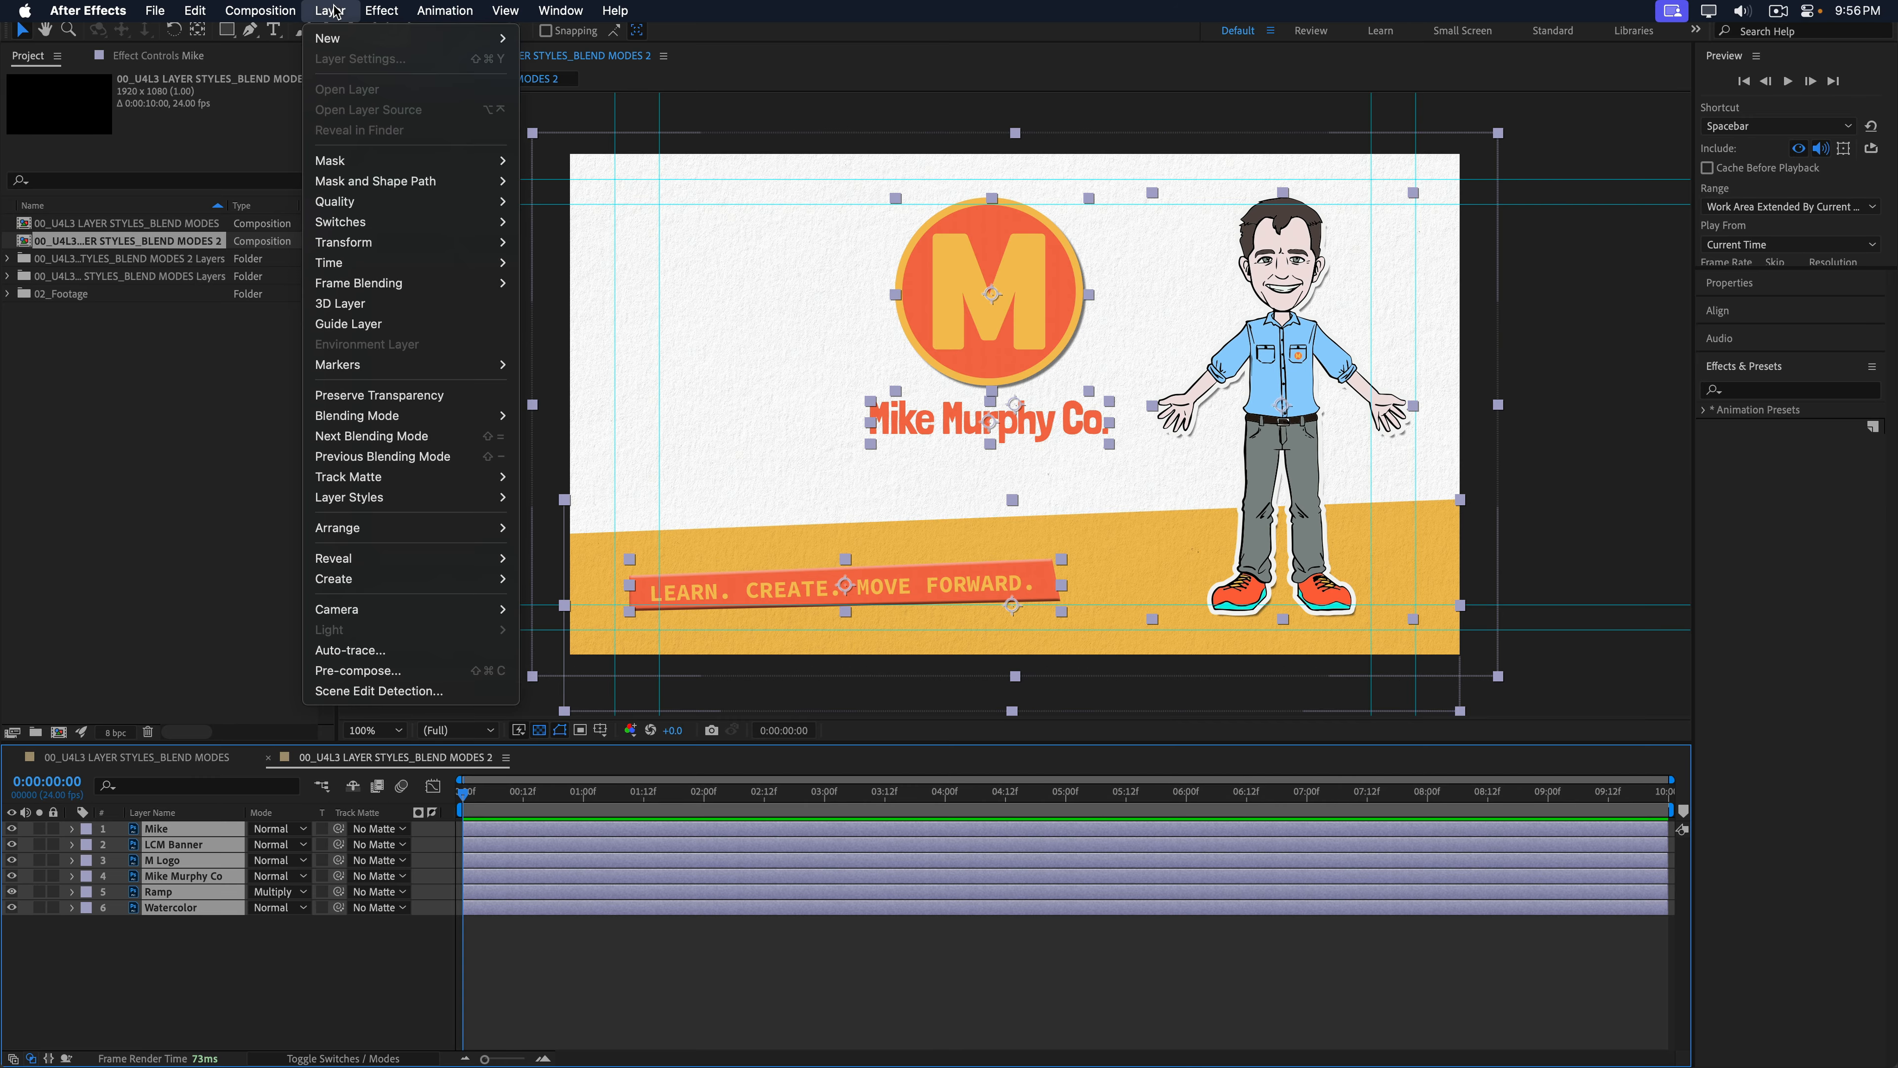
mouse_move(359, 499)
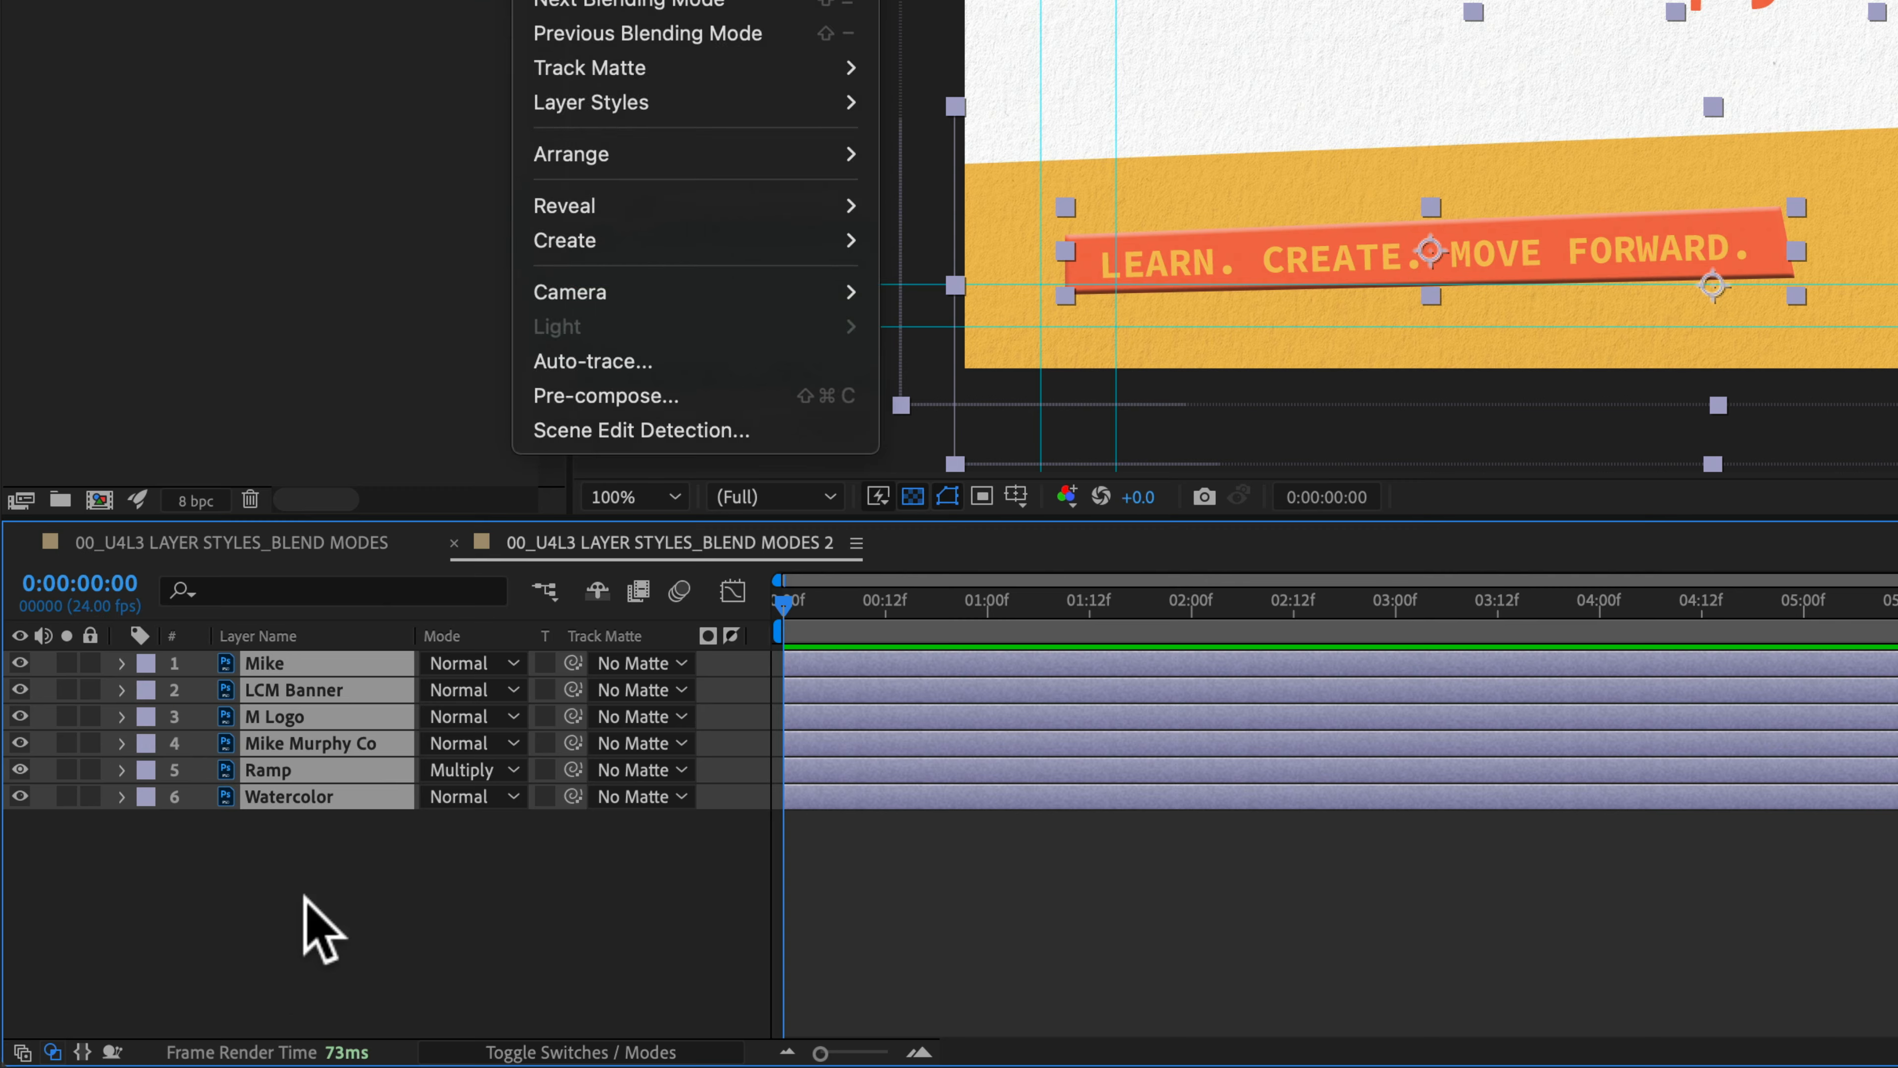
left_click(157, 985)
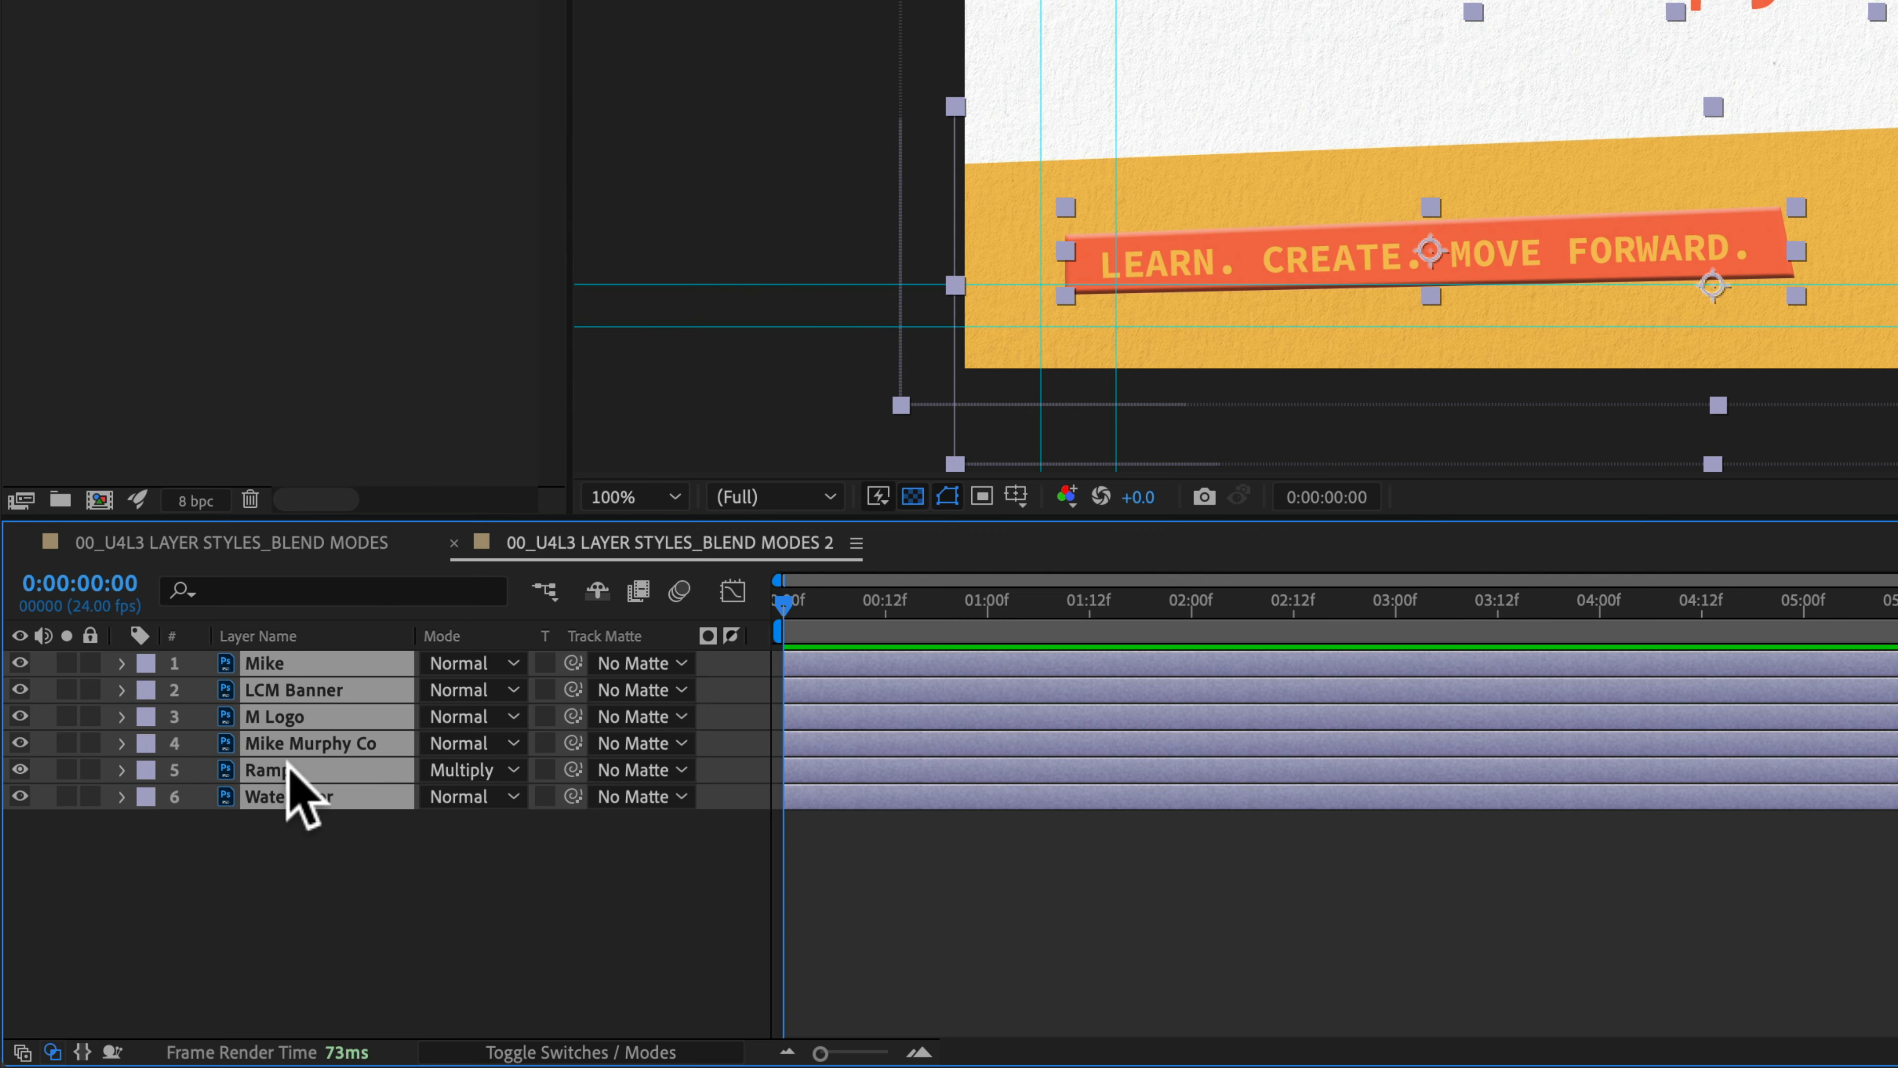
right_click(290, 693)
mouse_move(343, 527)
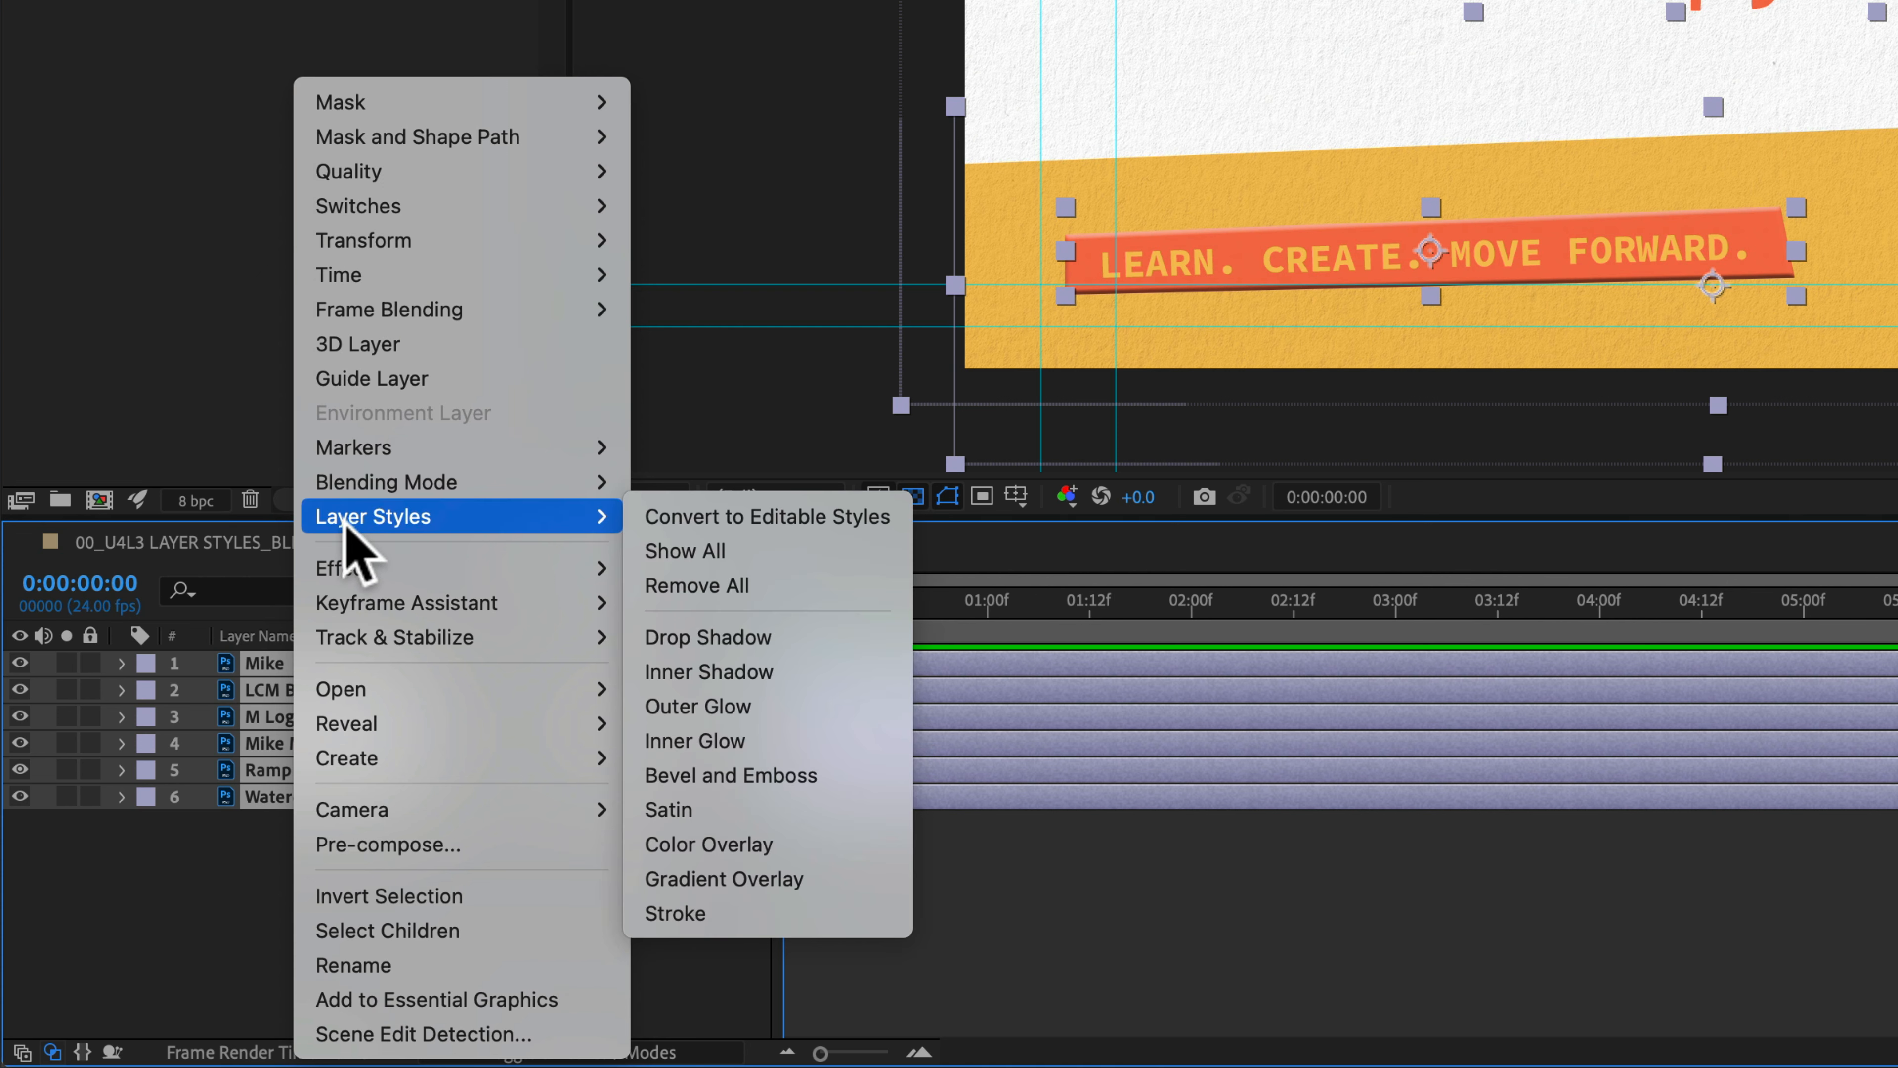
left_click(884, 532)
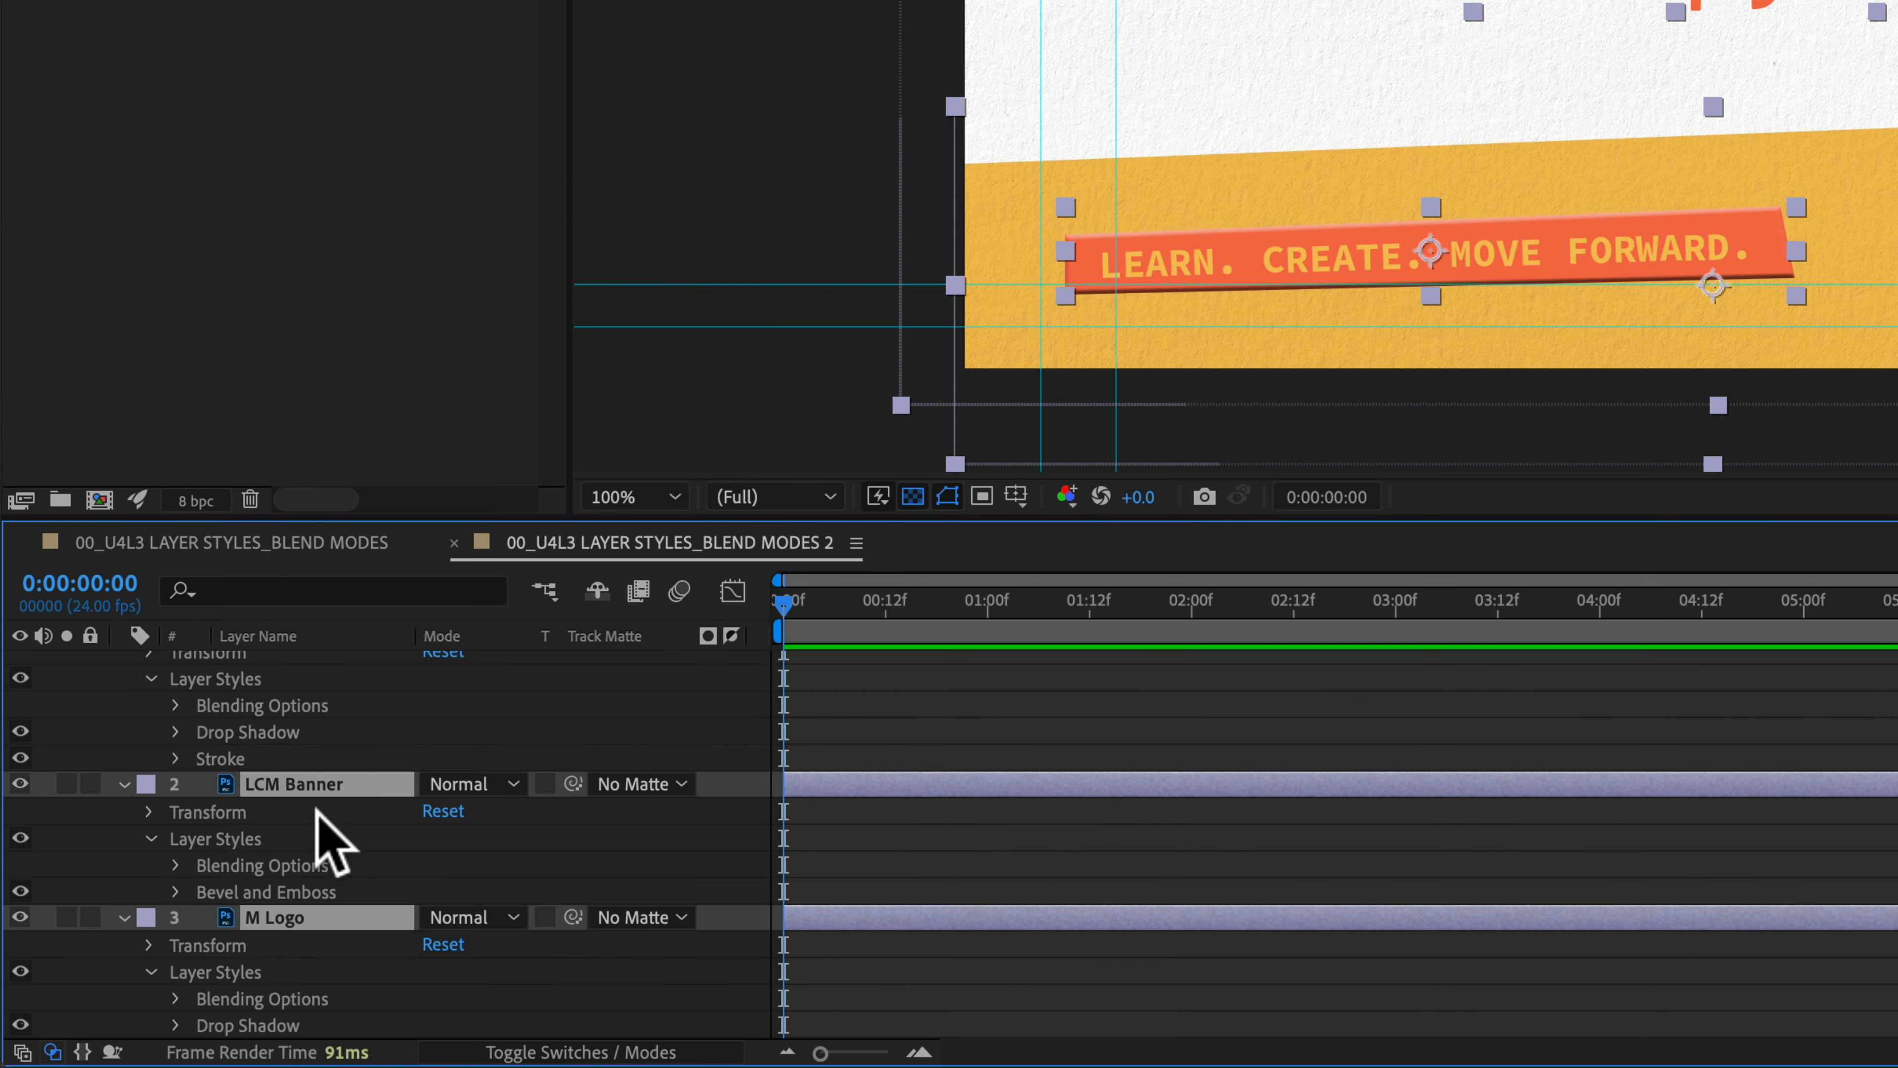
scroll(310, 822, "up", 1)
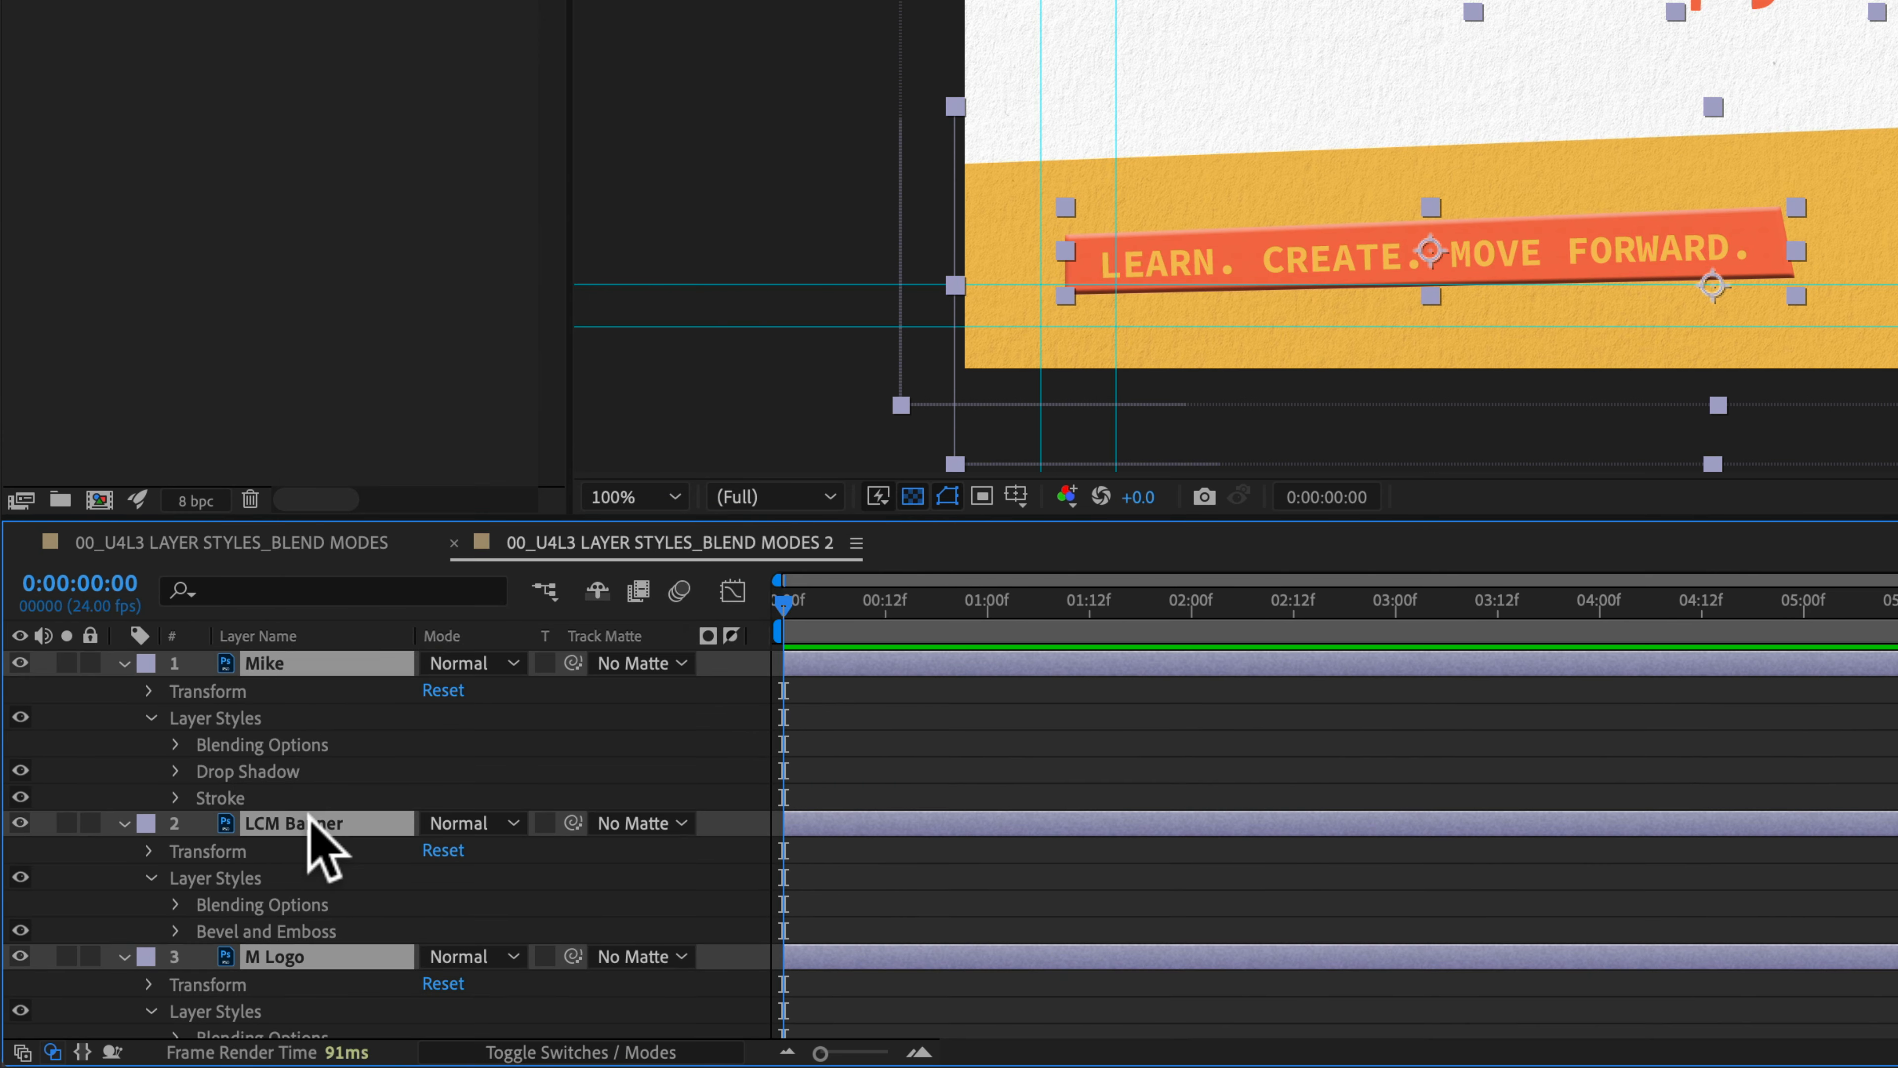
left_click(149, 717)
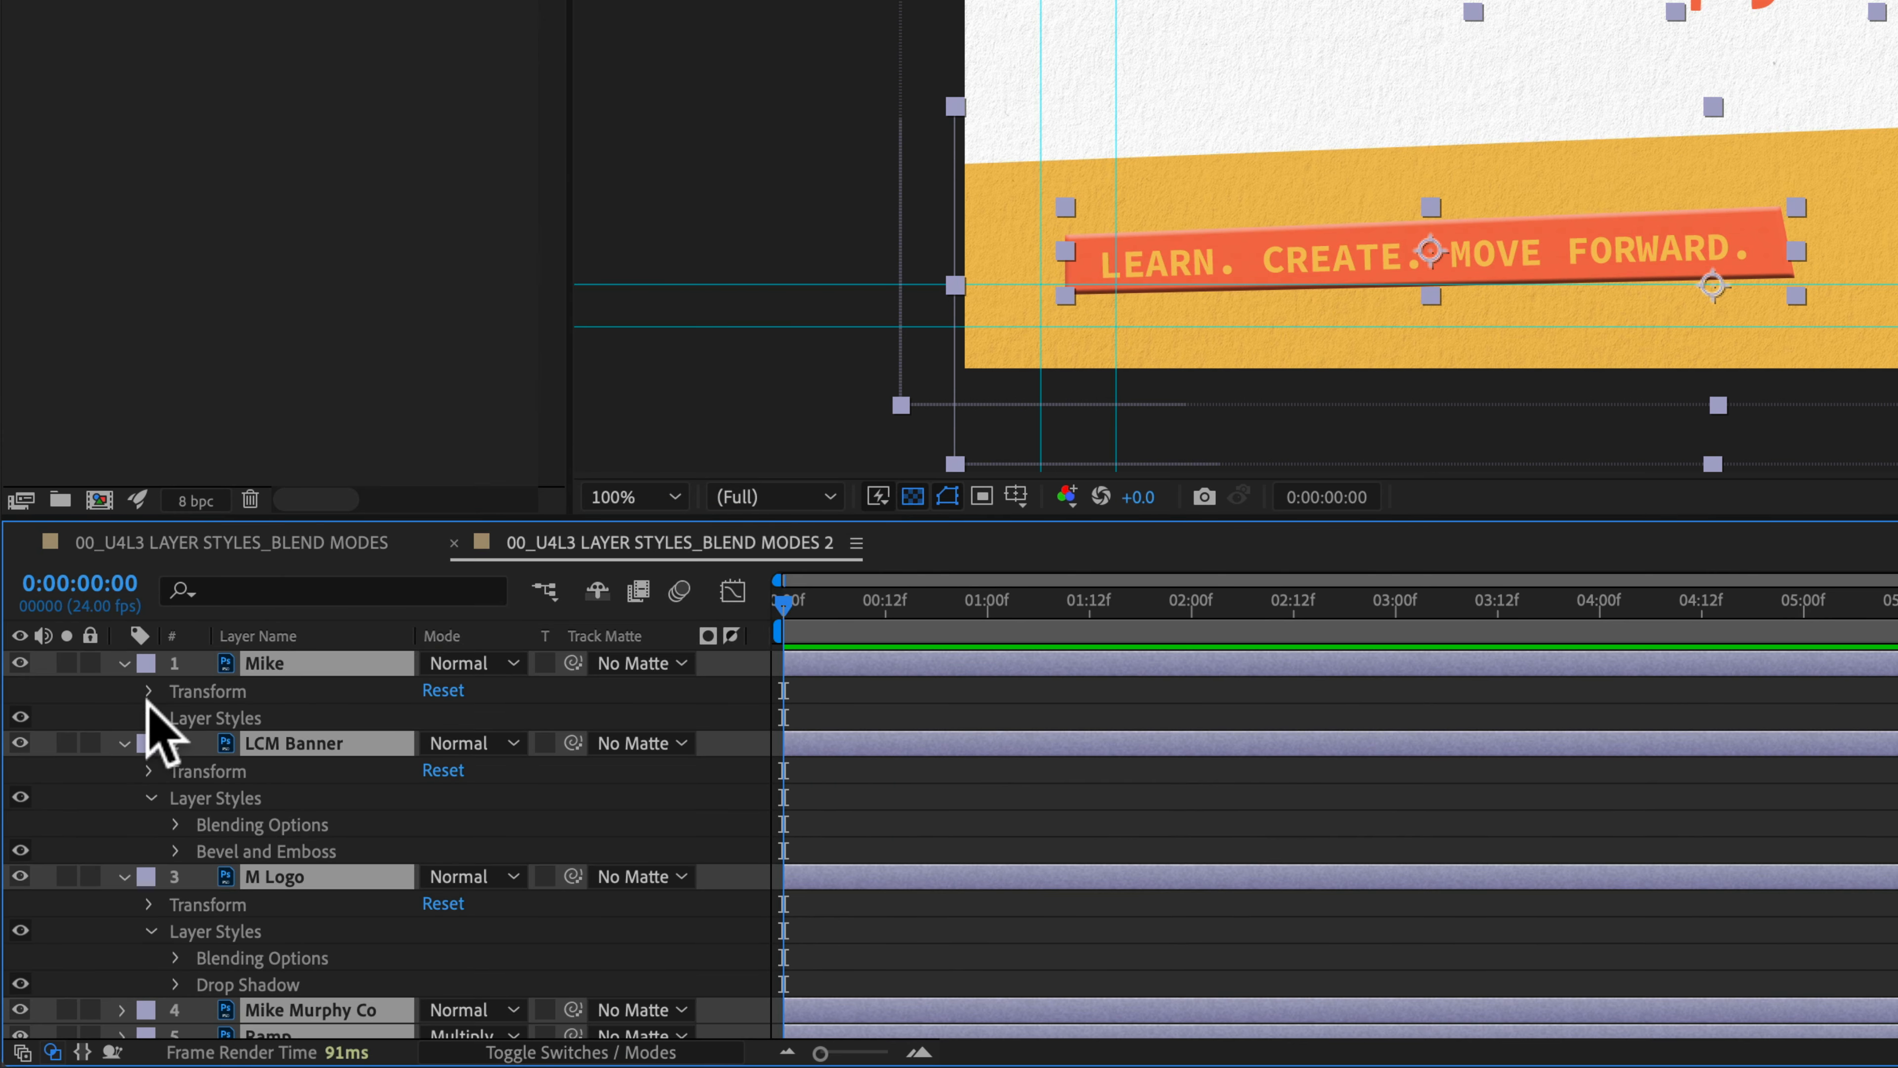
left_click(123, 663)
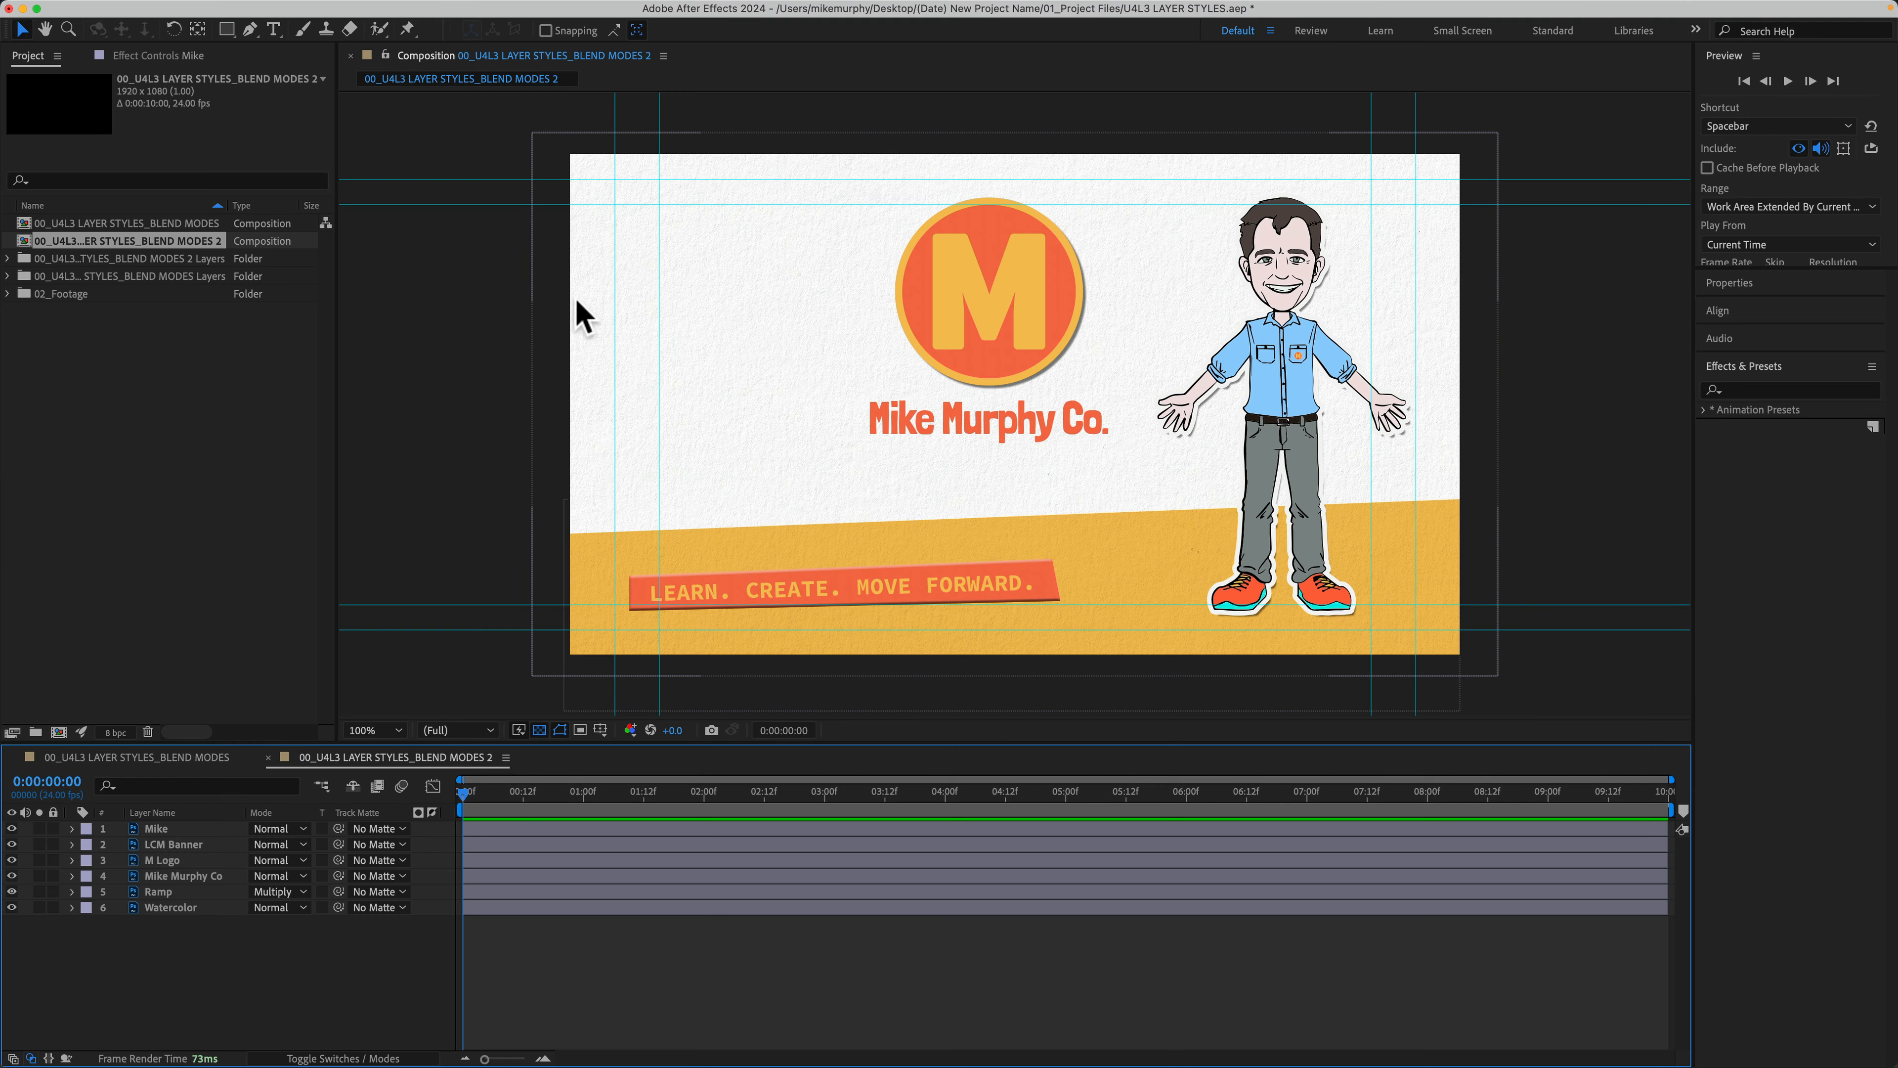
Step: Hide the composition guides with Cmd+;
left_click(600, 730)
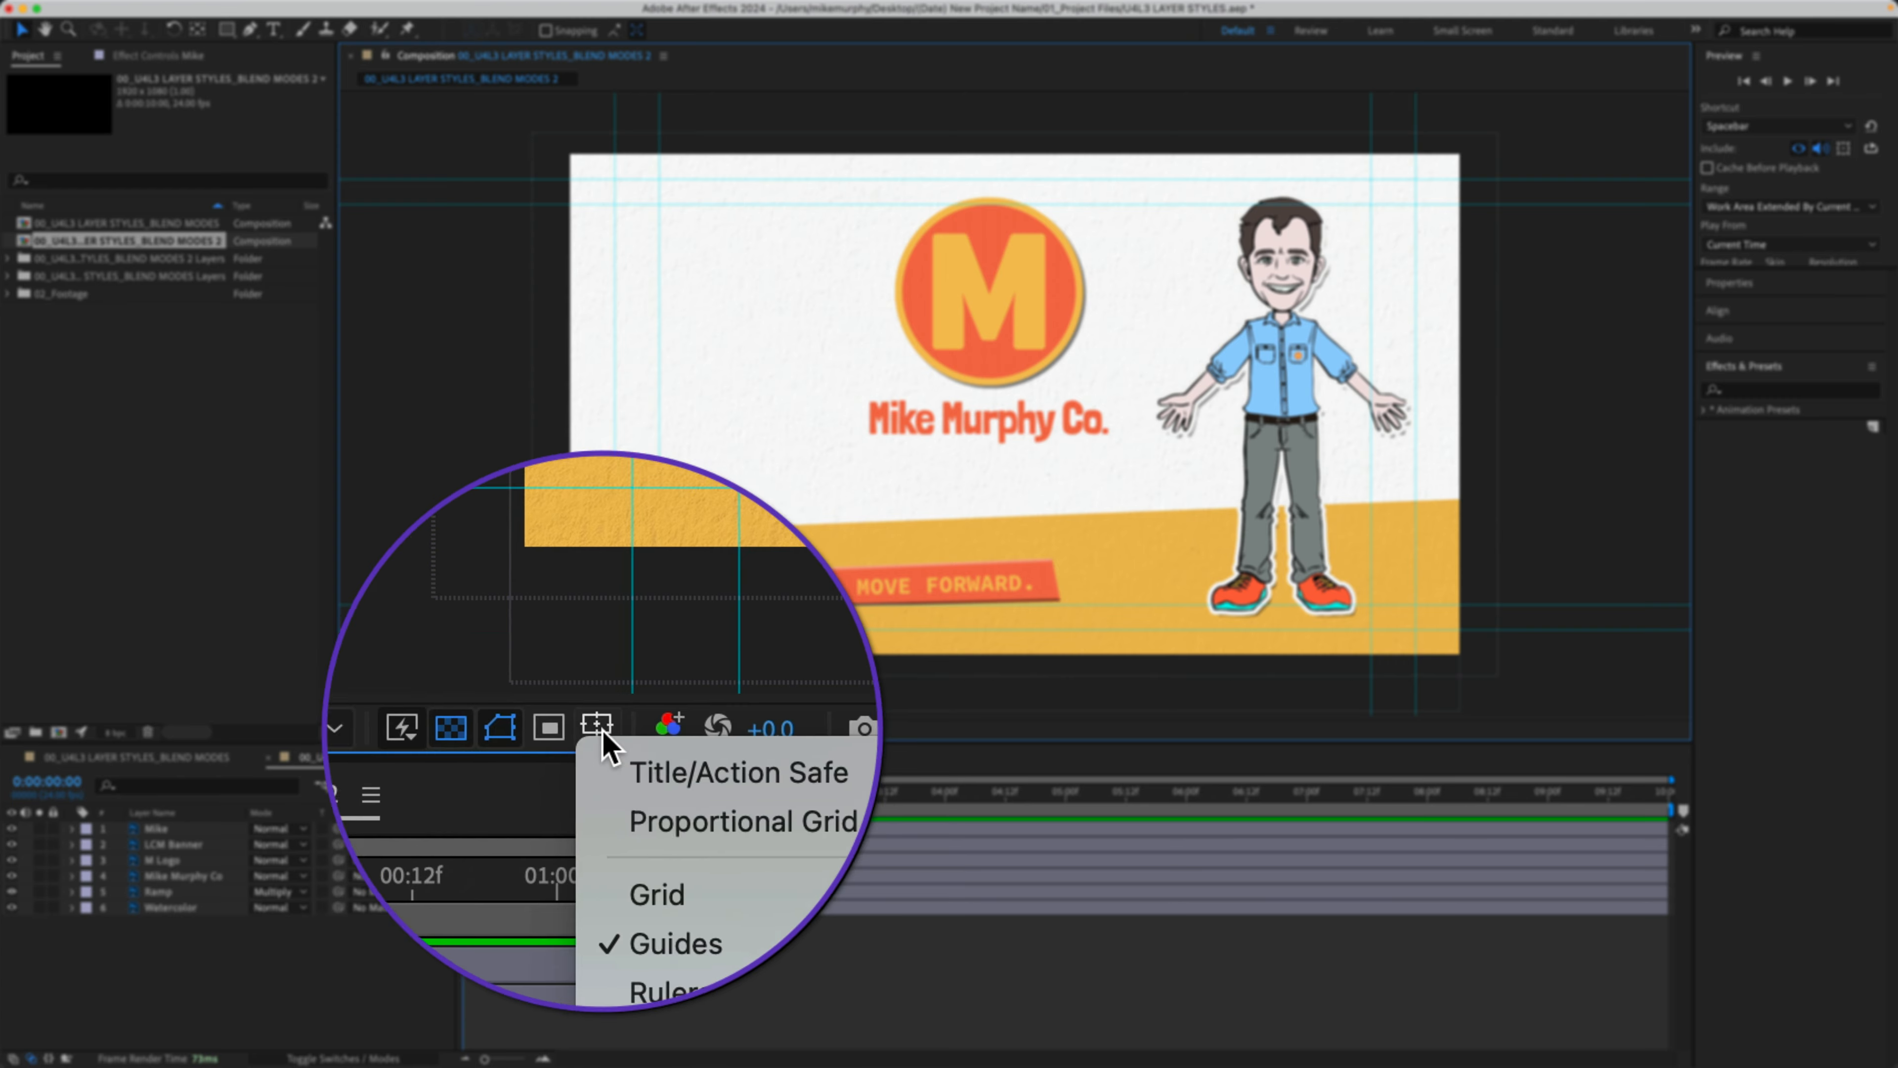
left_click(499, 664)
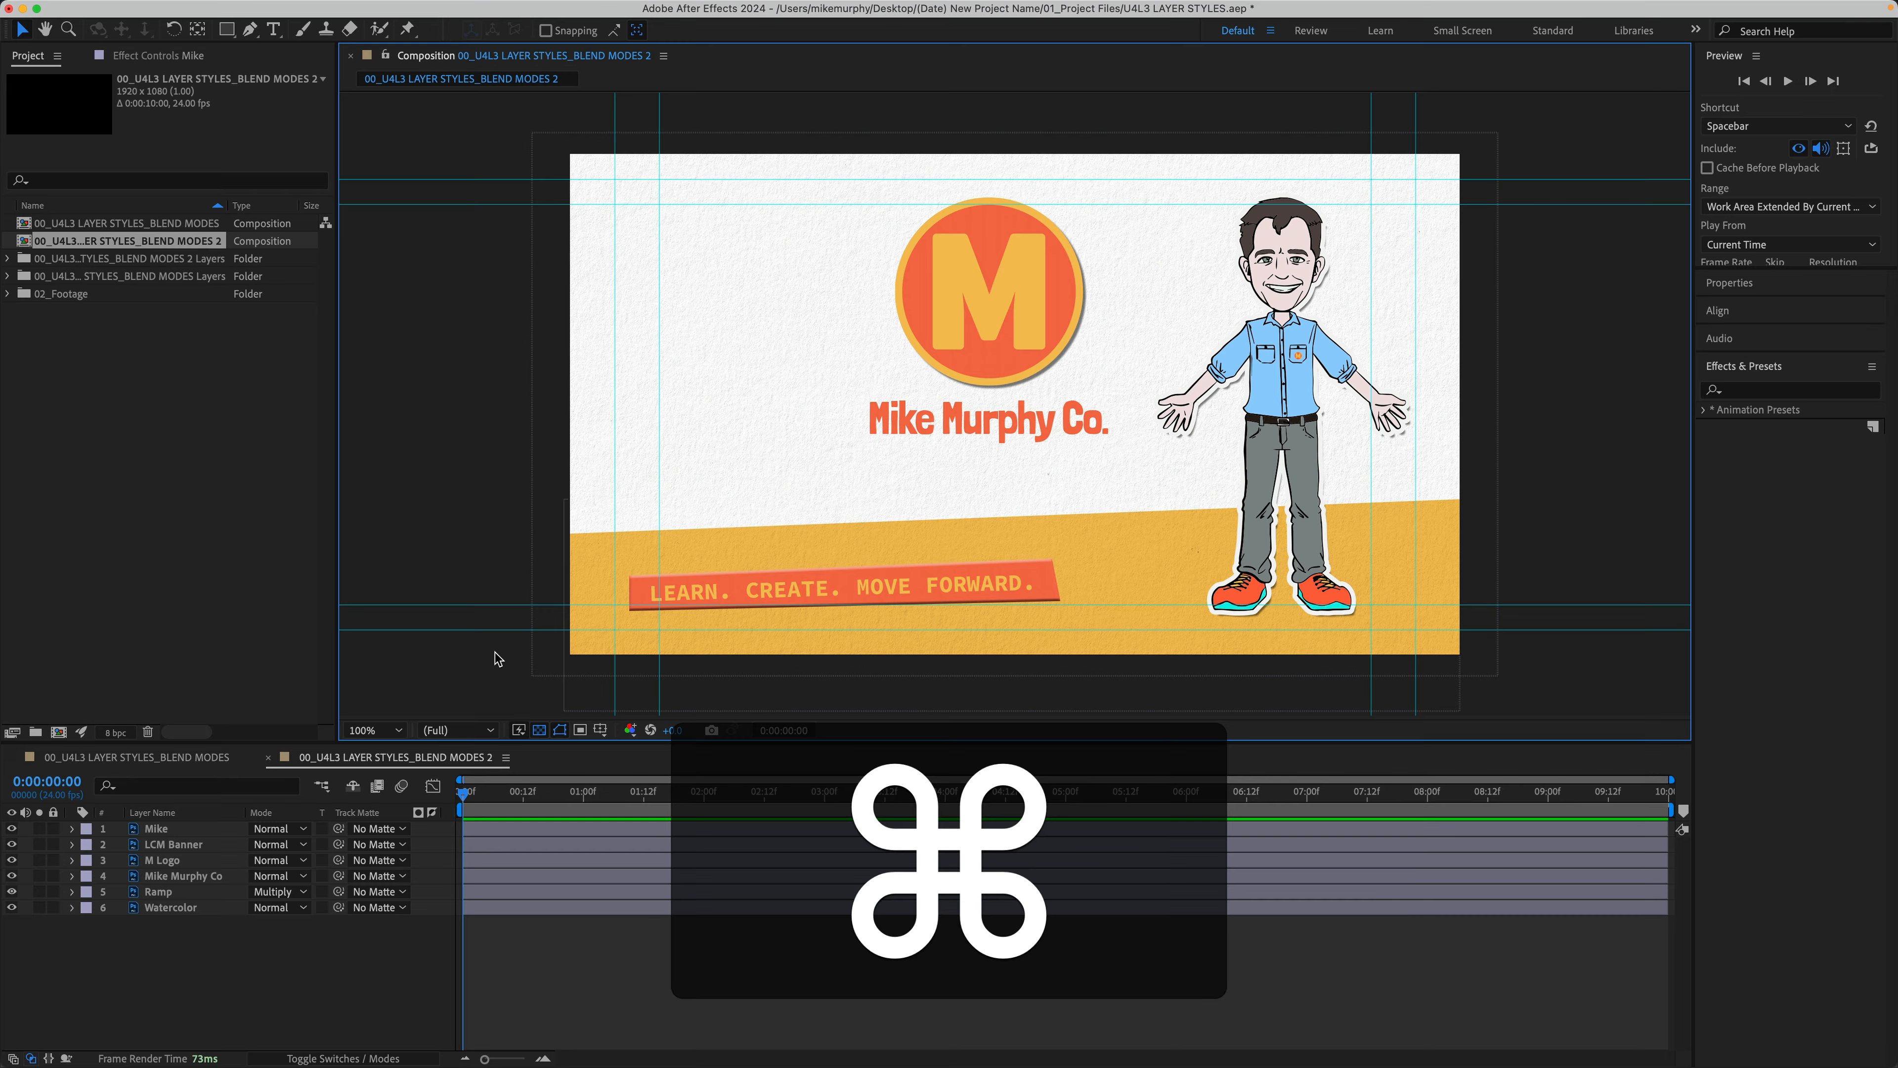
key("super+semicolon")
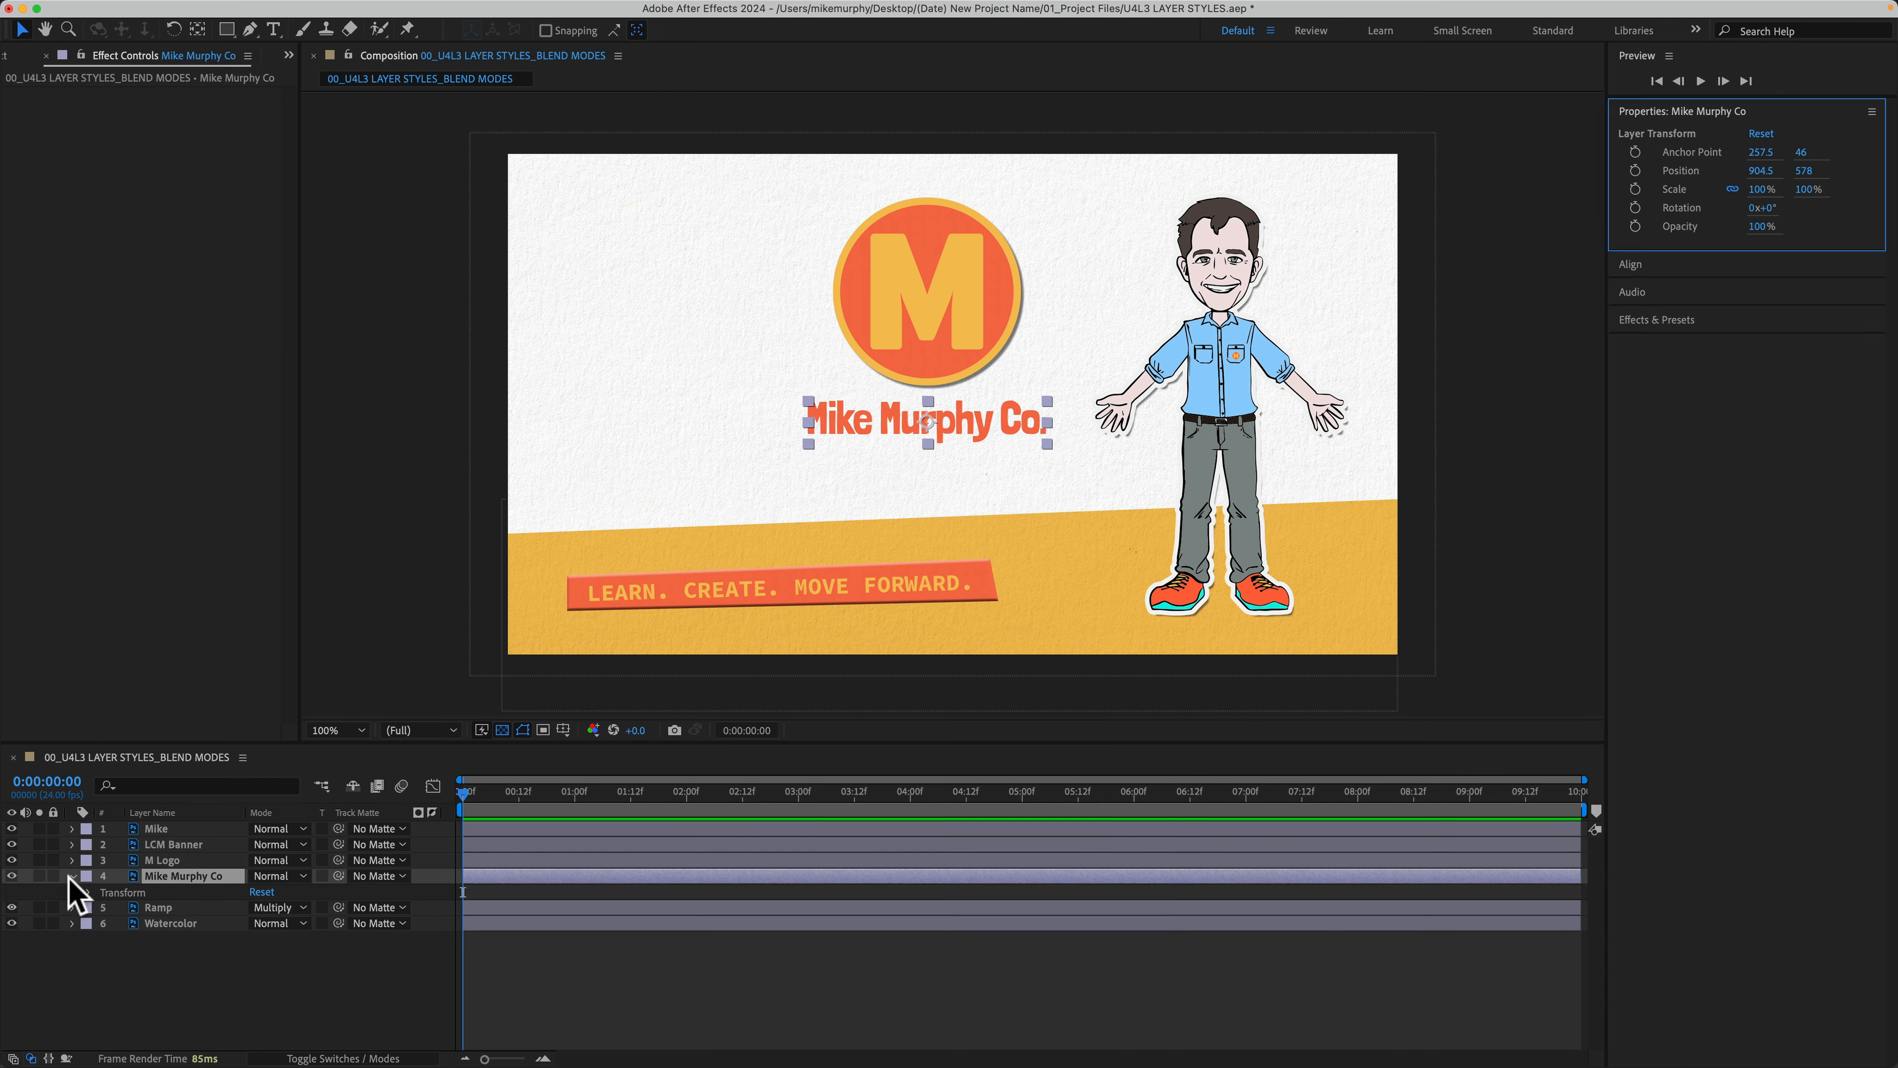
left_click(128, 1001)
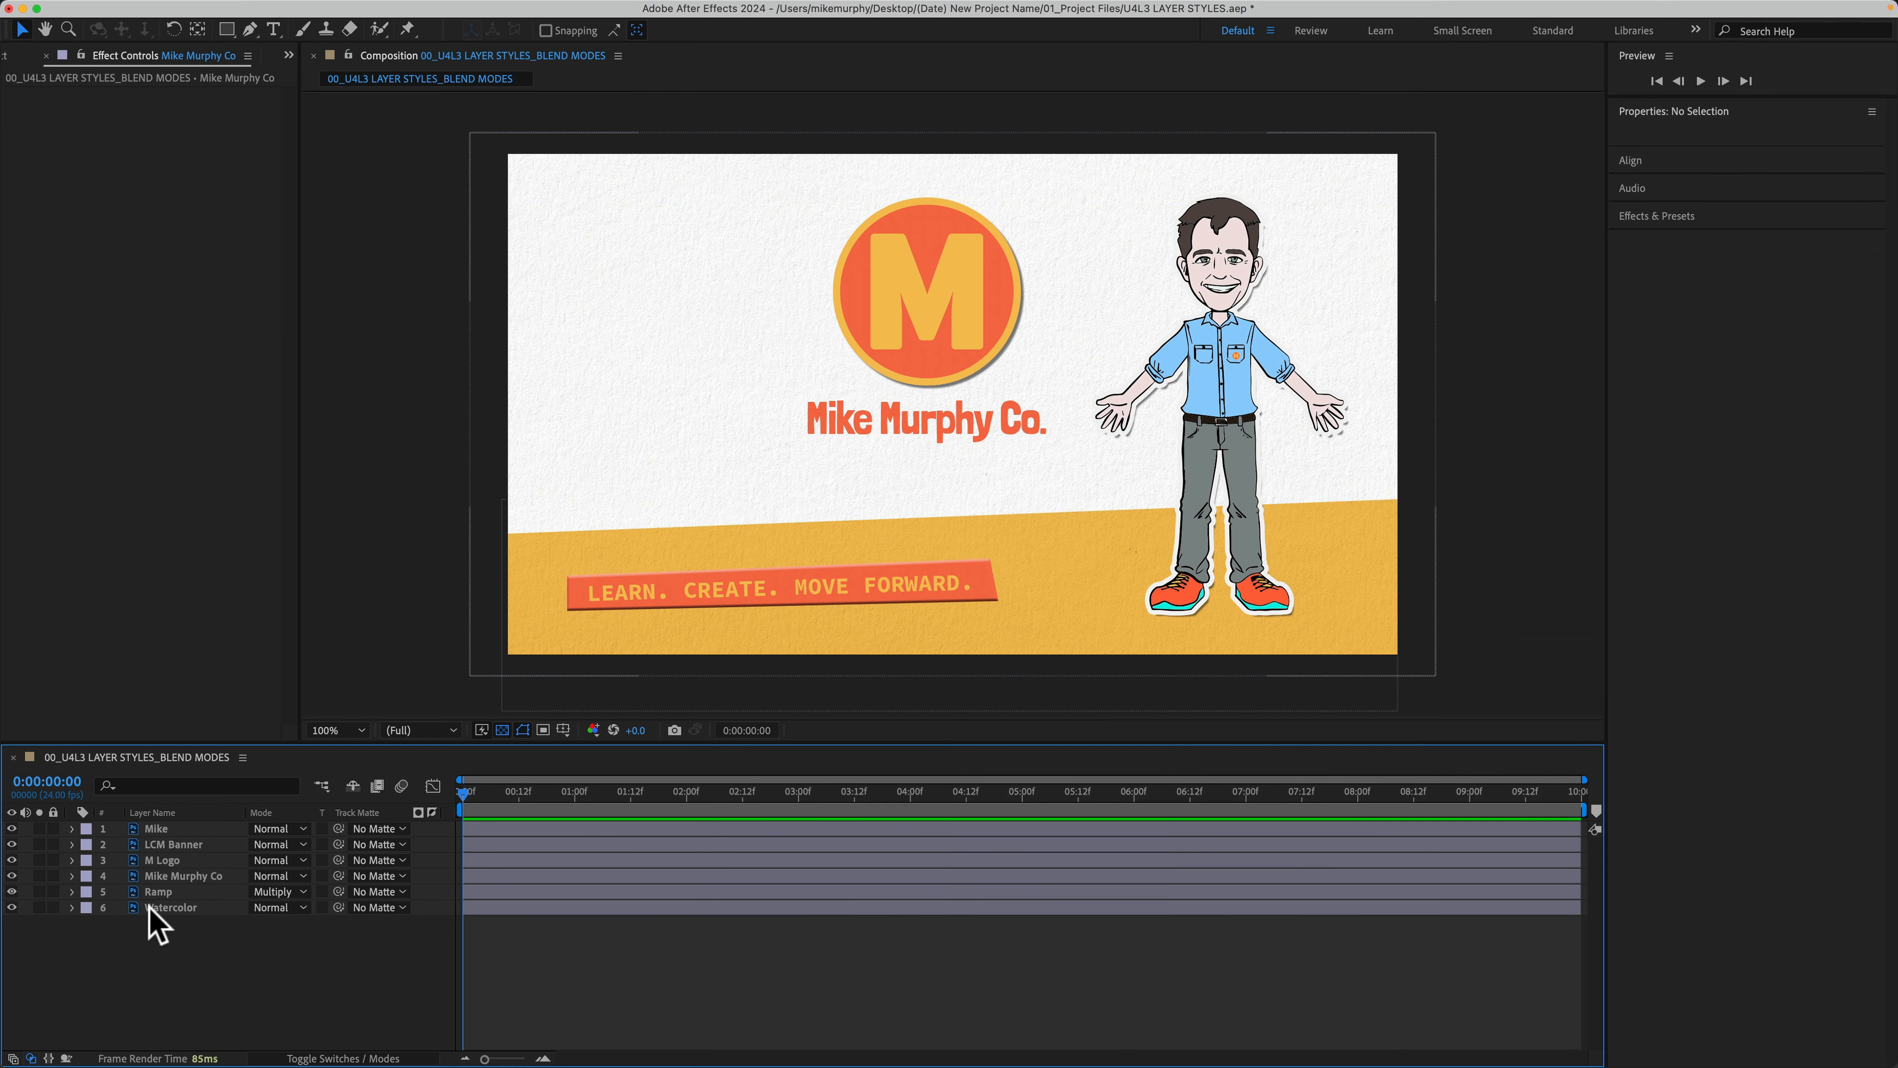
Step: Apply a Color Overlay layer style to the Mike Murphy Co text layer from the Layer menu
left_click(169, 878)
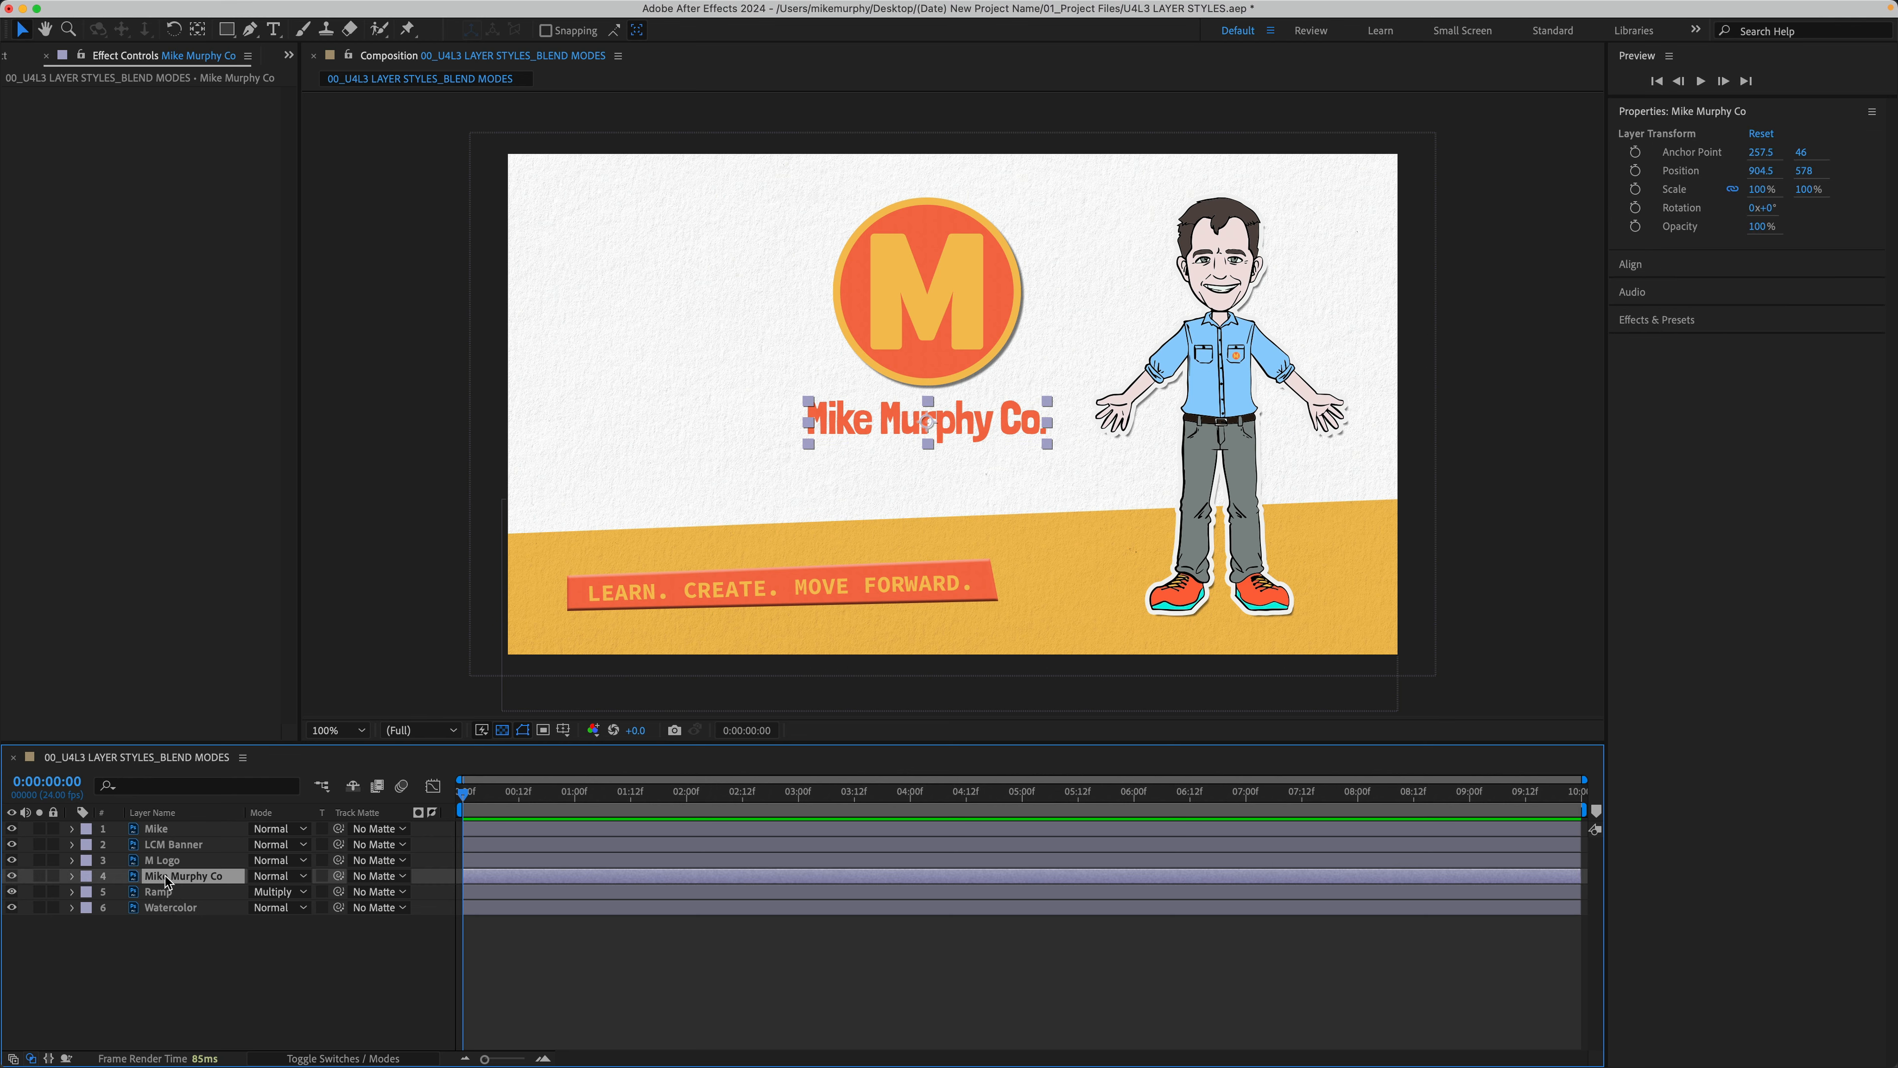
right_click(169, 878)
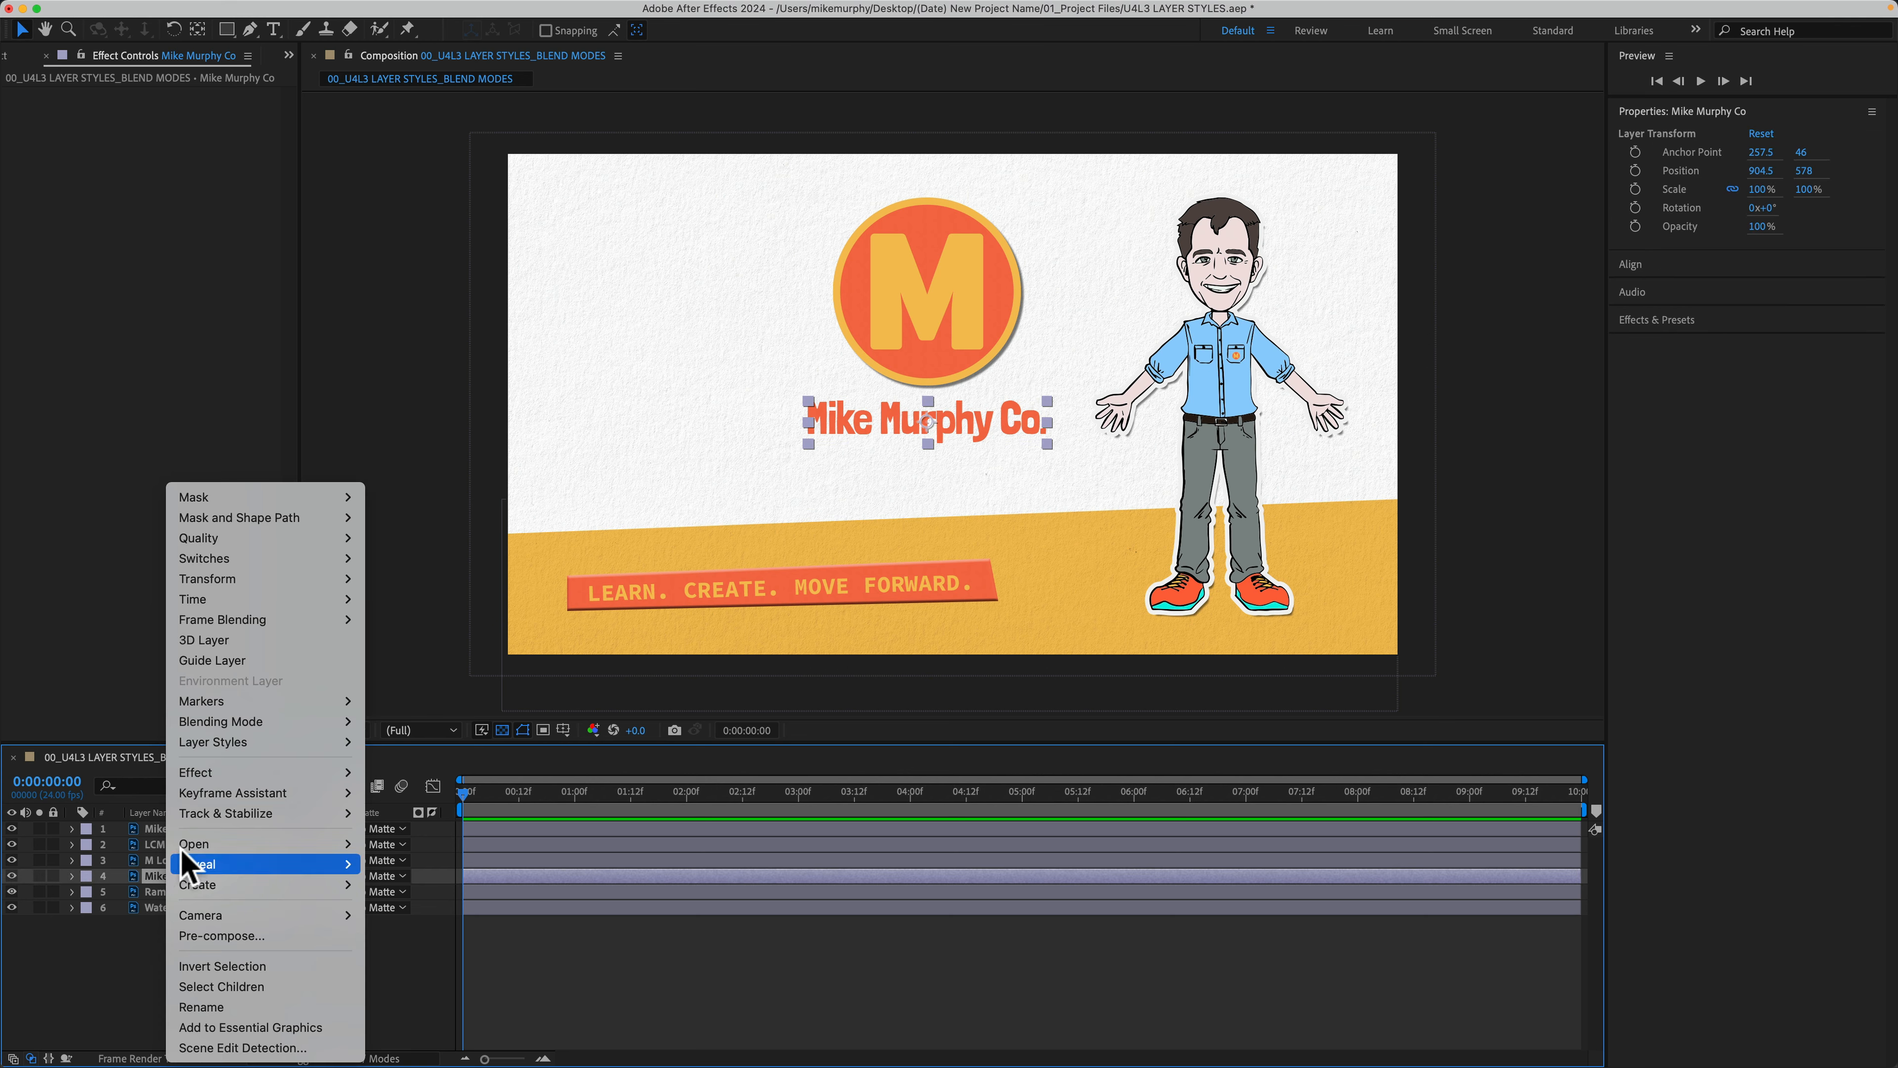
mouse_move(232, 744)
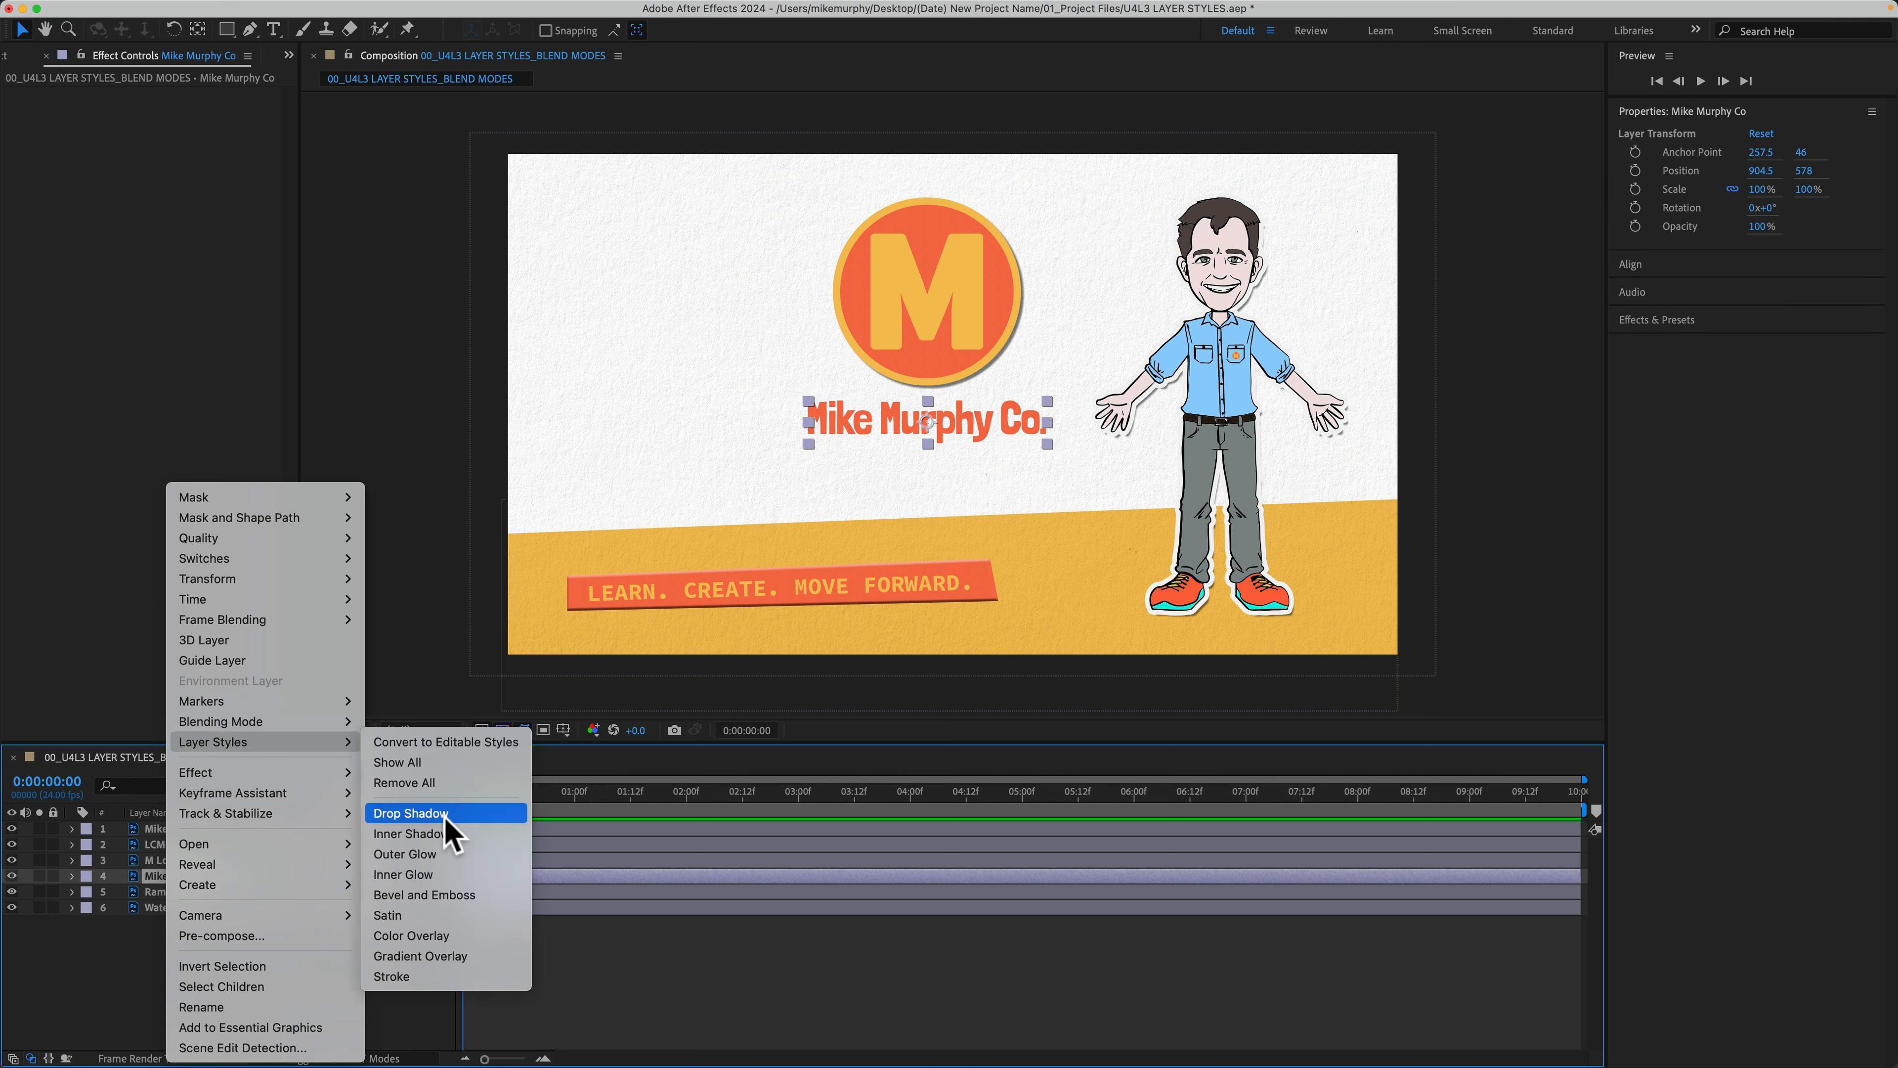
left_click(107, 995)
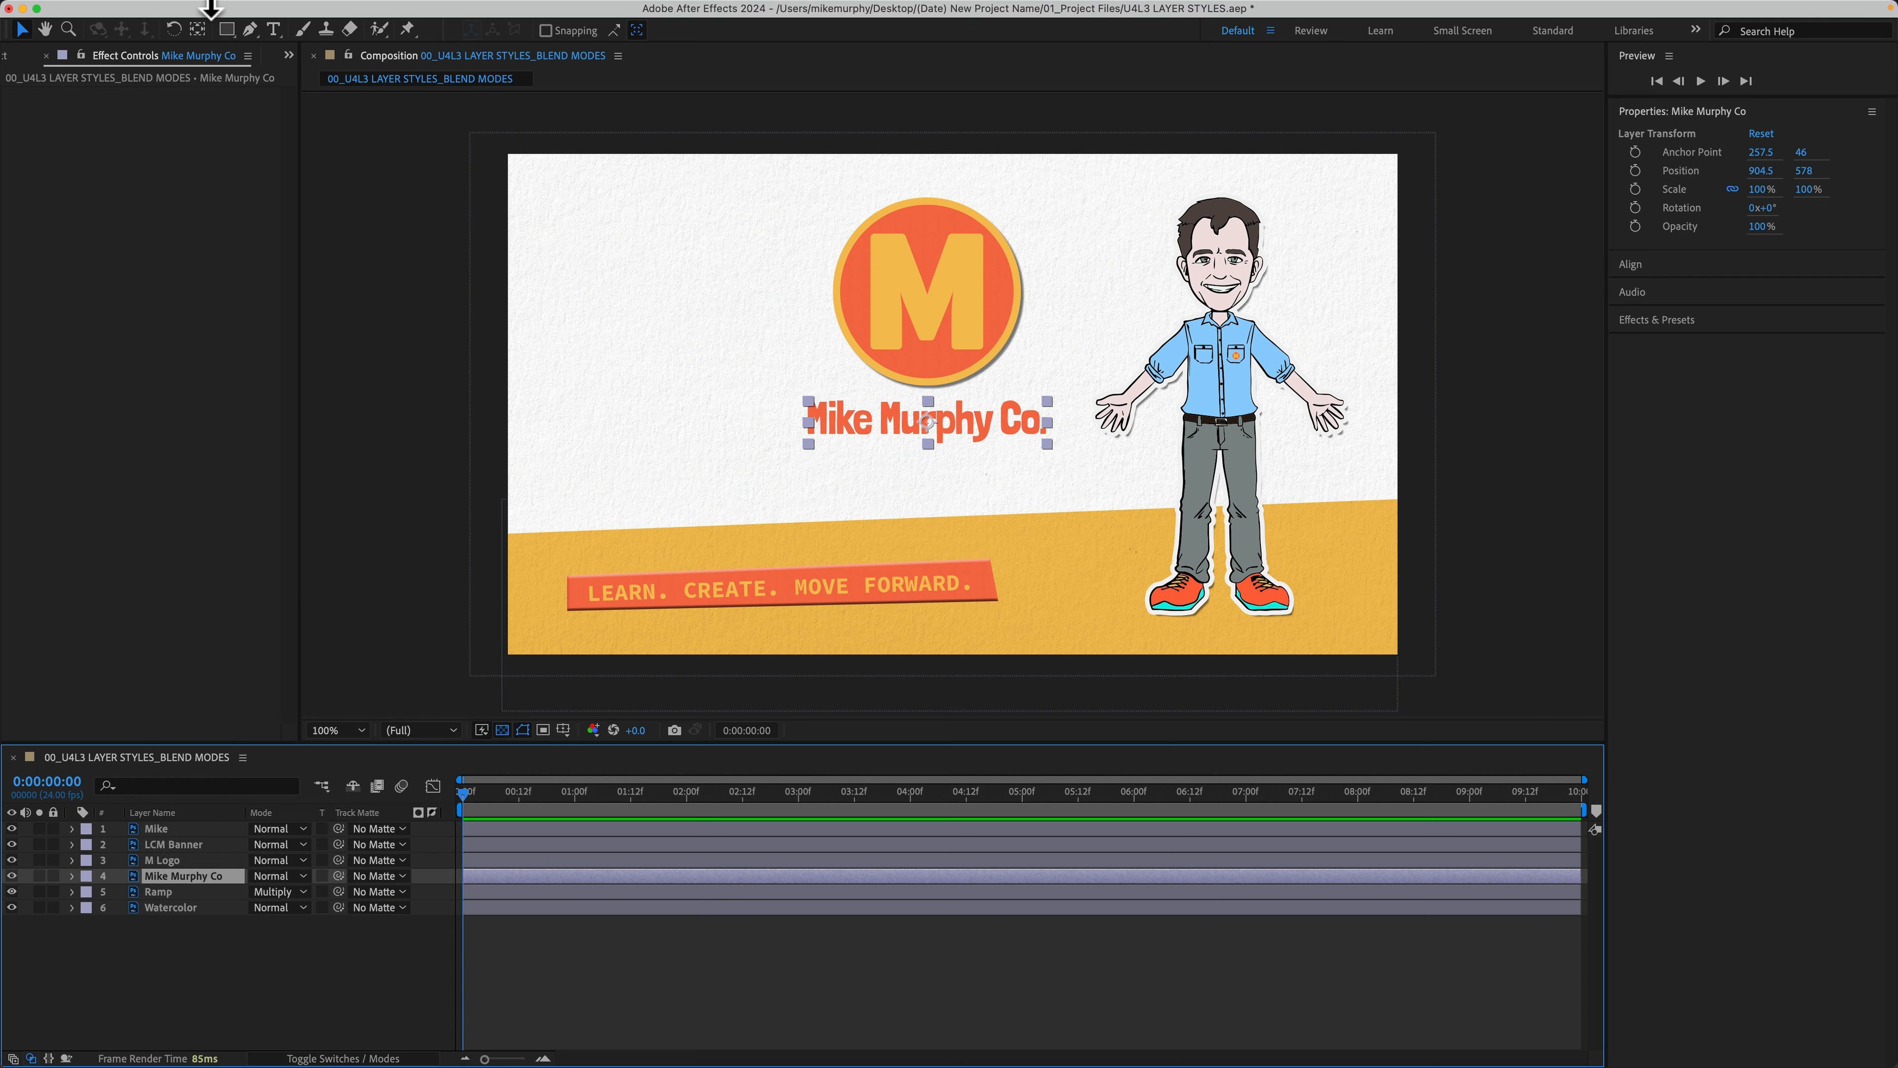
mouse_move(244, 2)
left_click(328, 10)
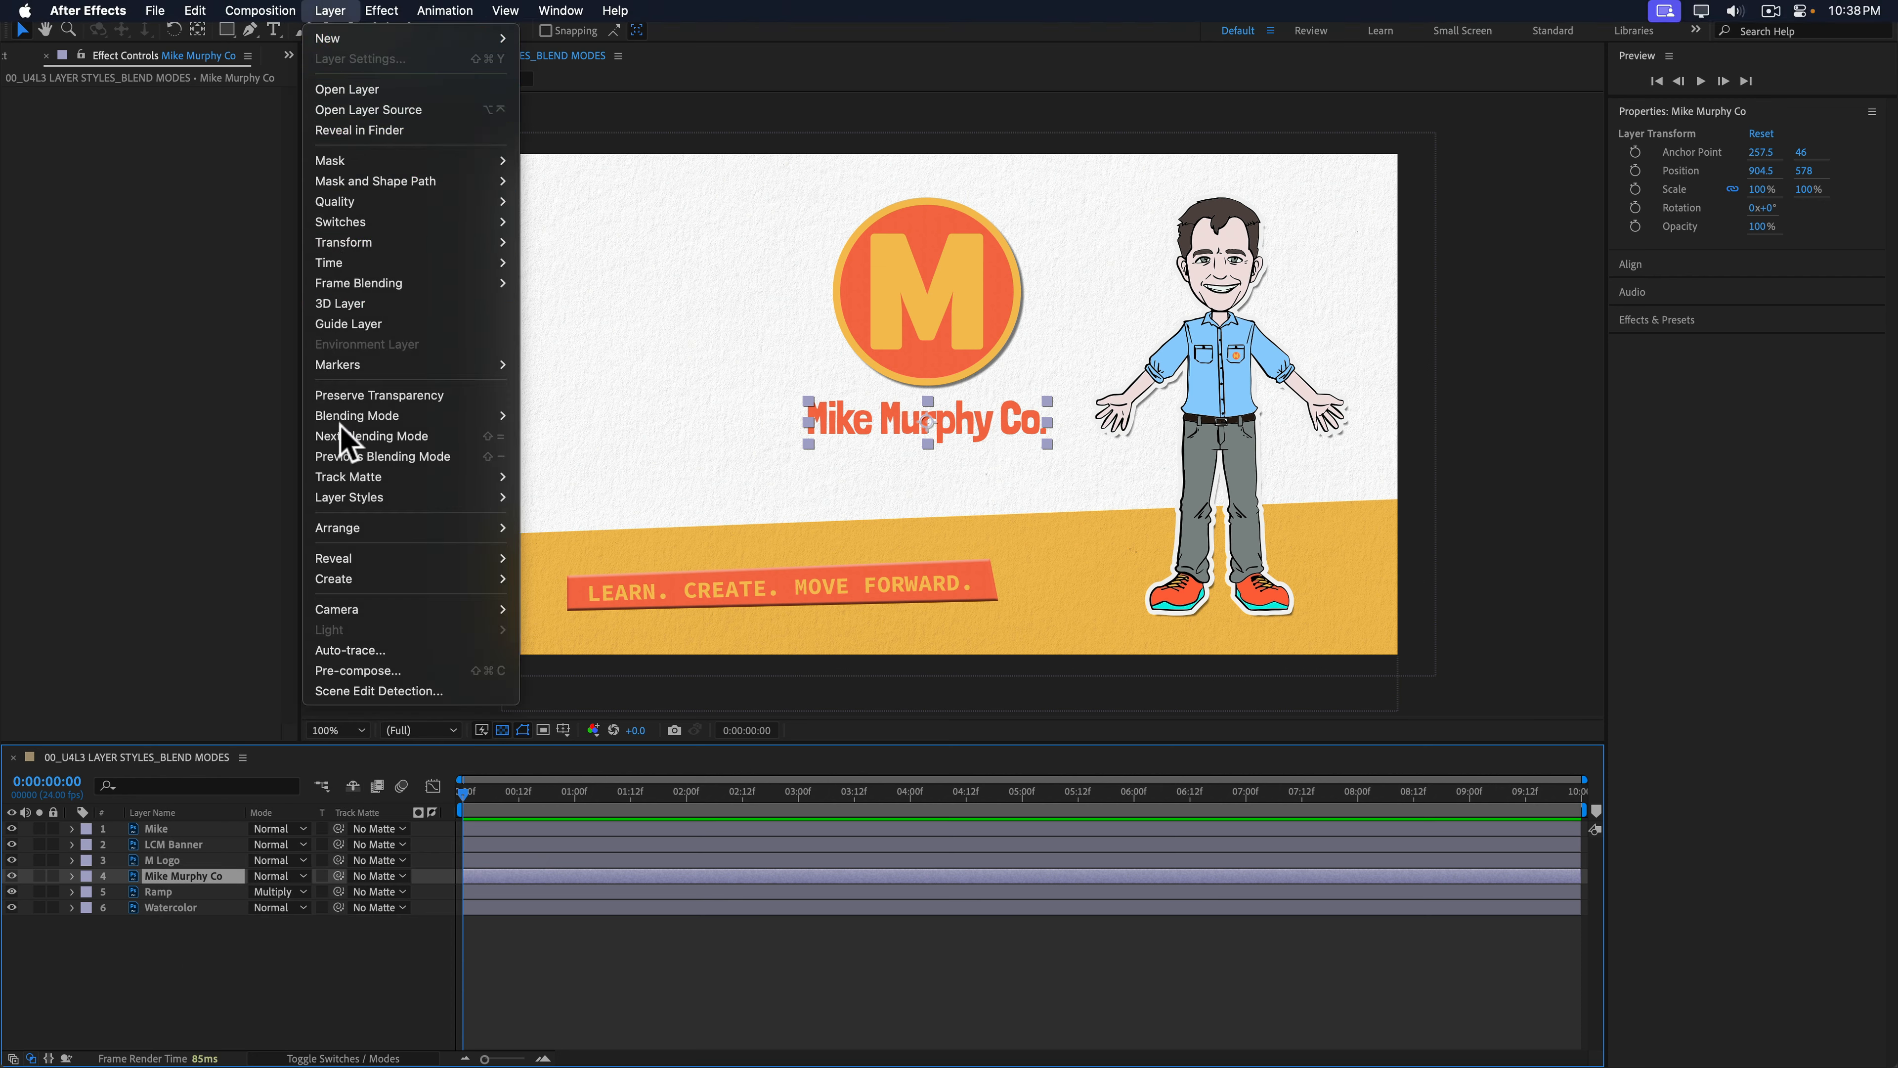
mouse_move(471, 499)
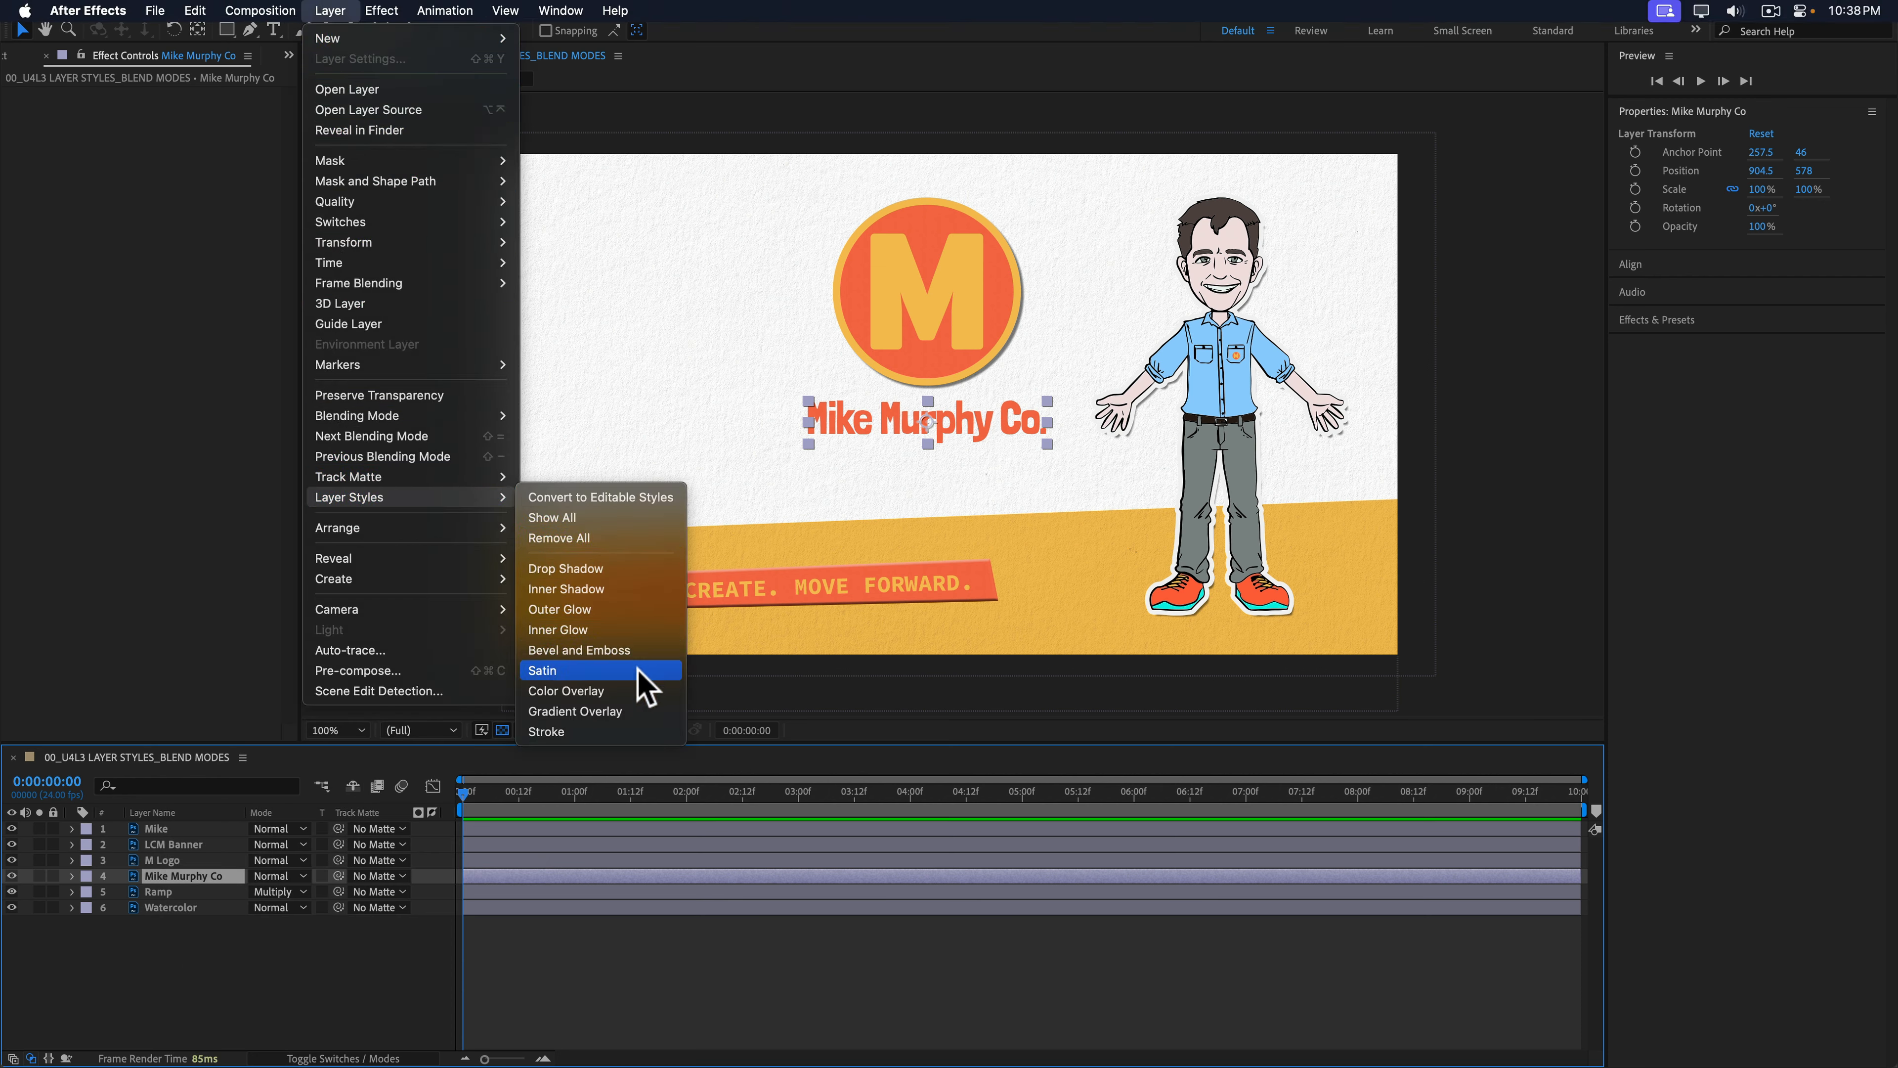
left_click(617, 691)
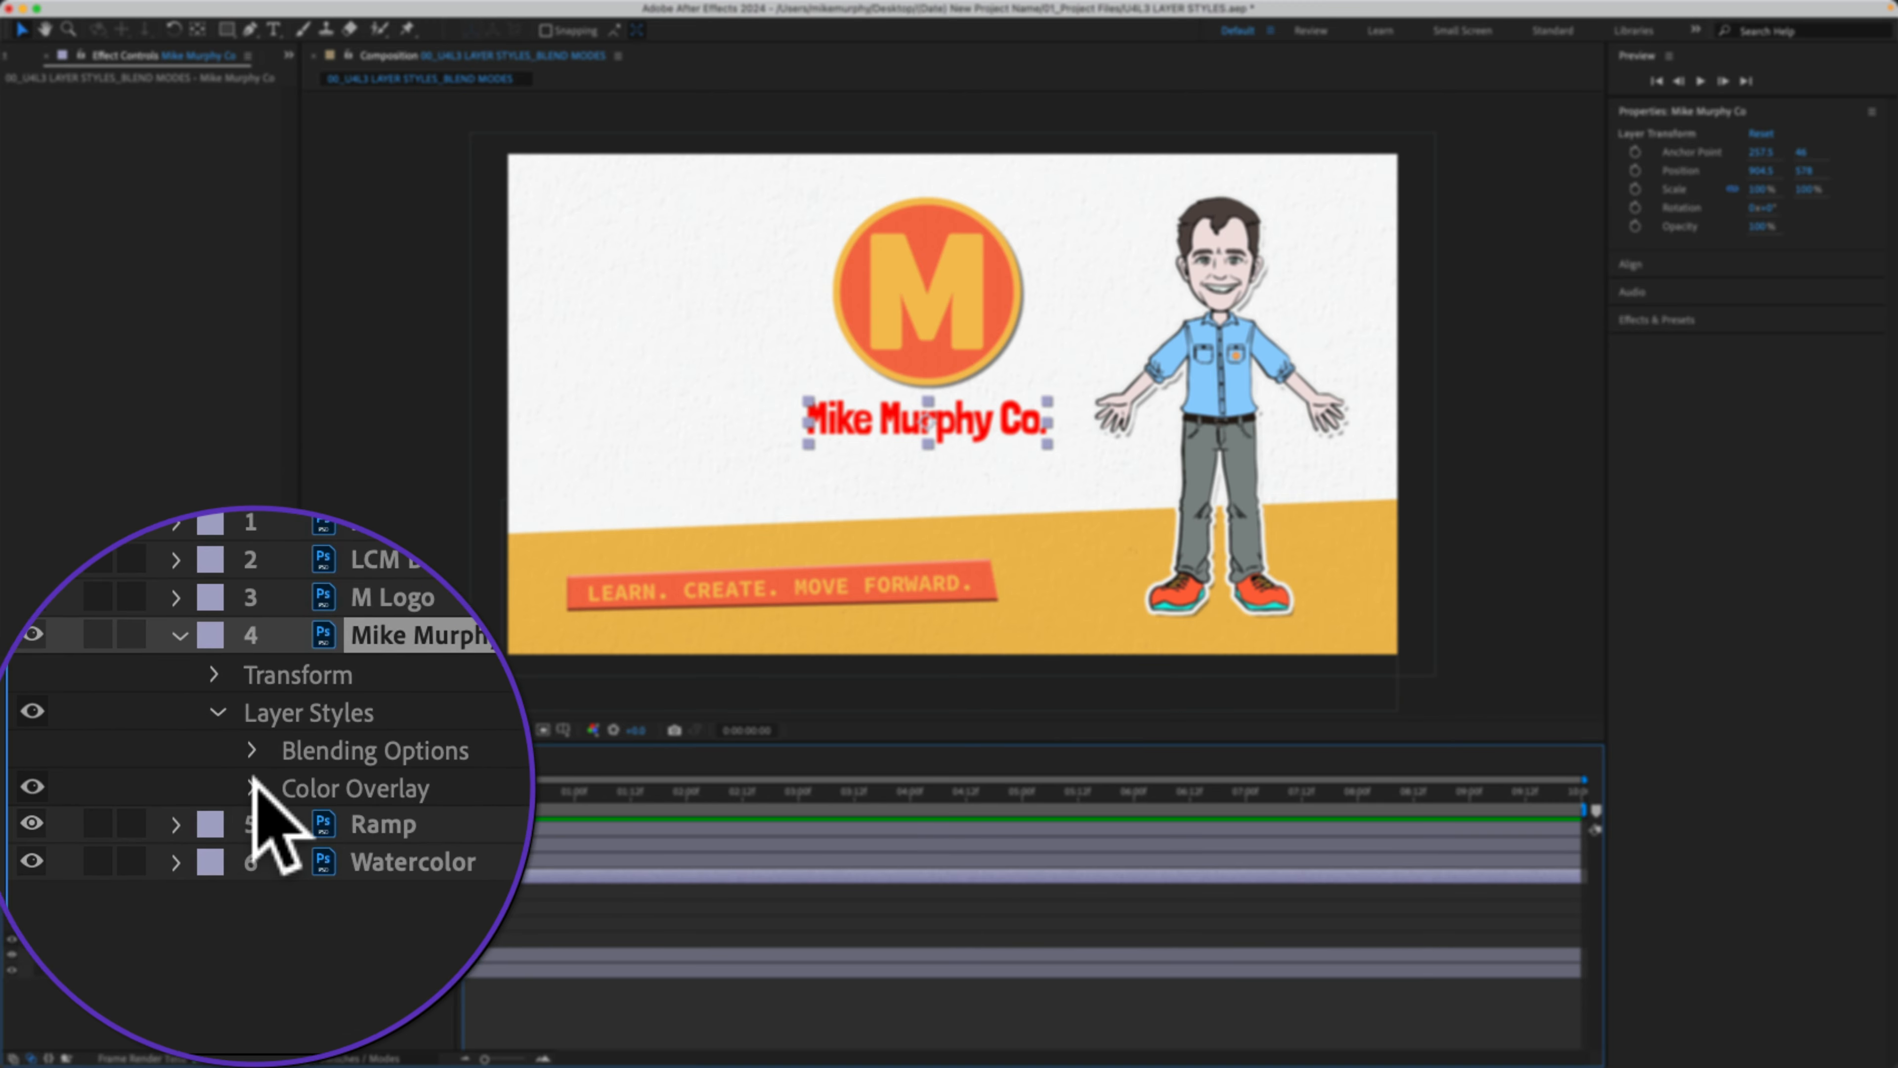
Step: Set the Color Overlay colour to the yellow sampled from the M logo
left_click(256, 790)
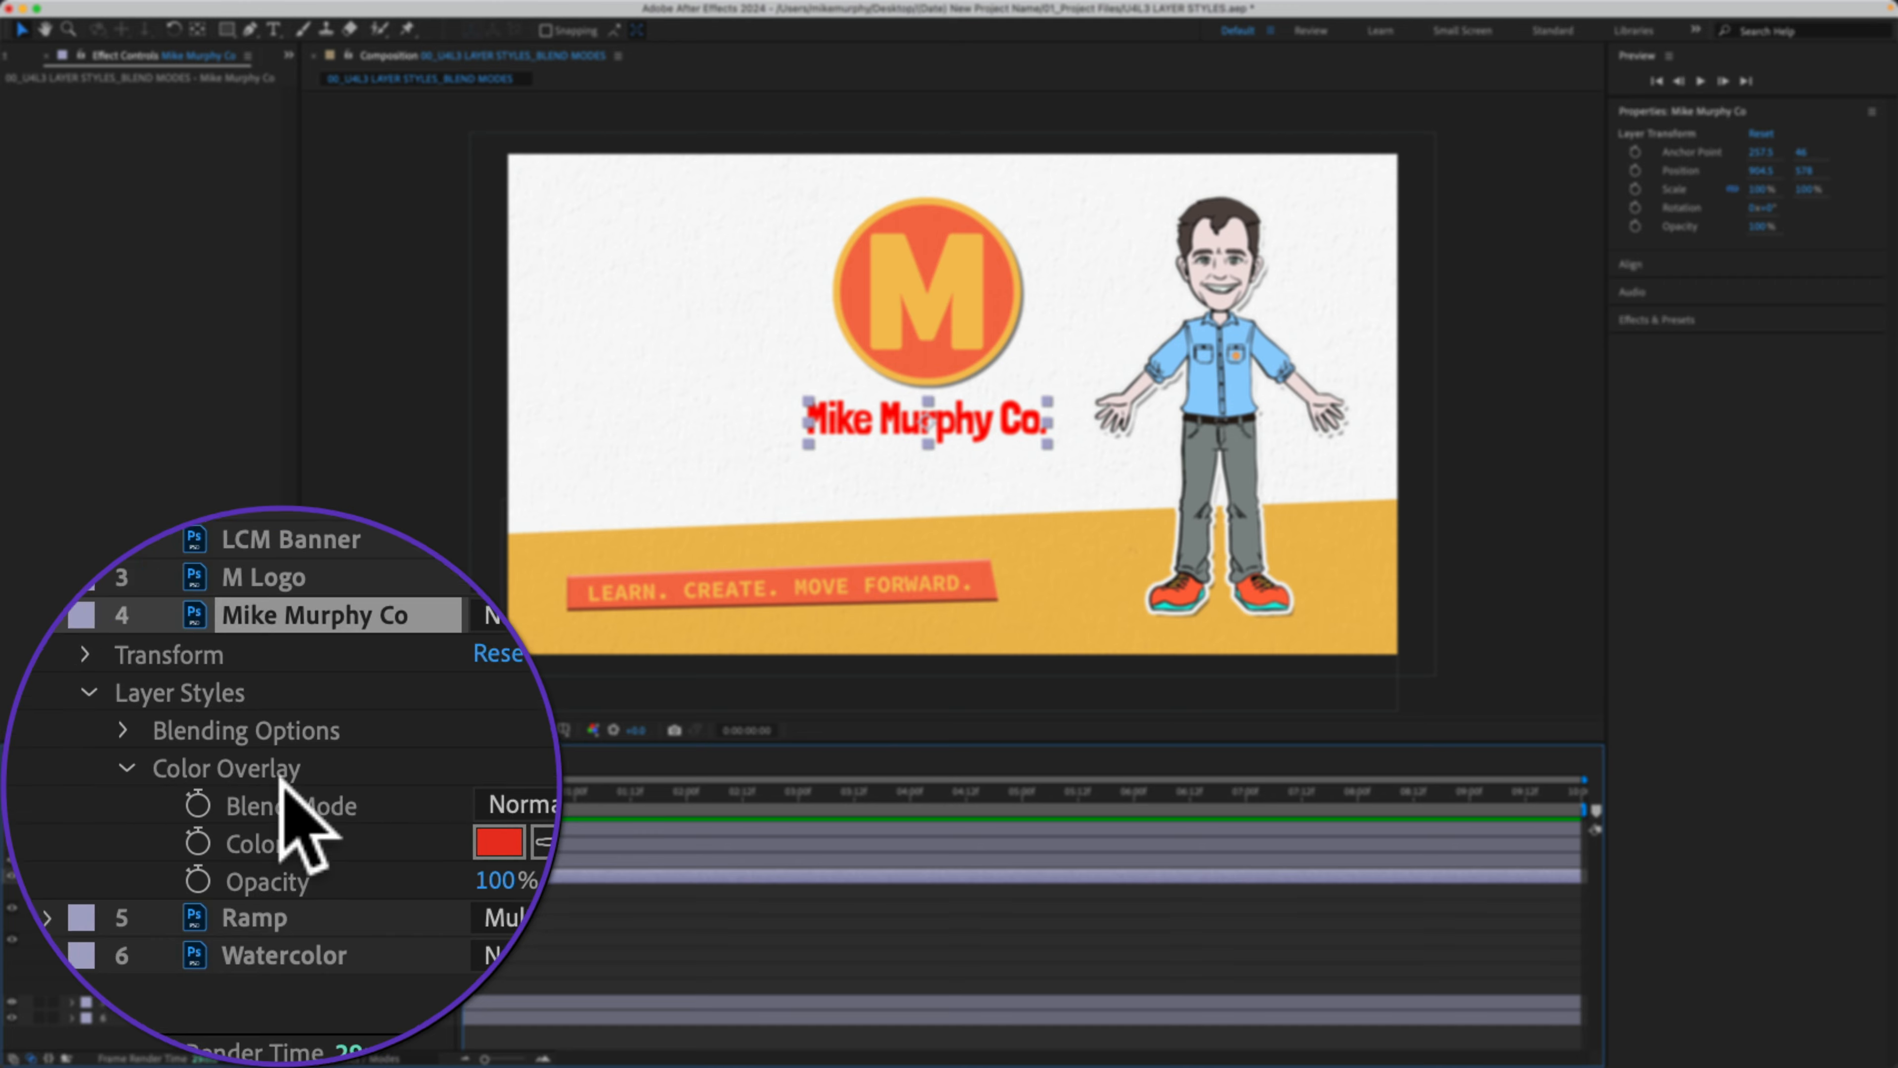
left_click(224, 830)
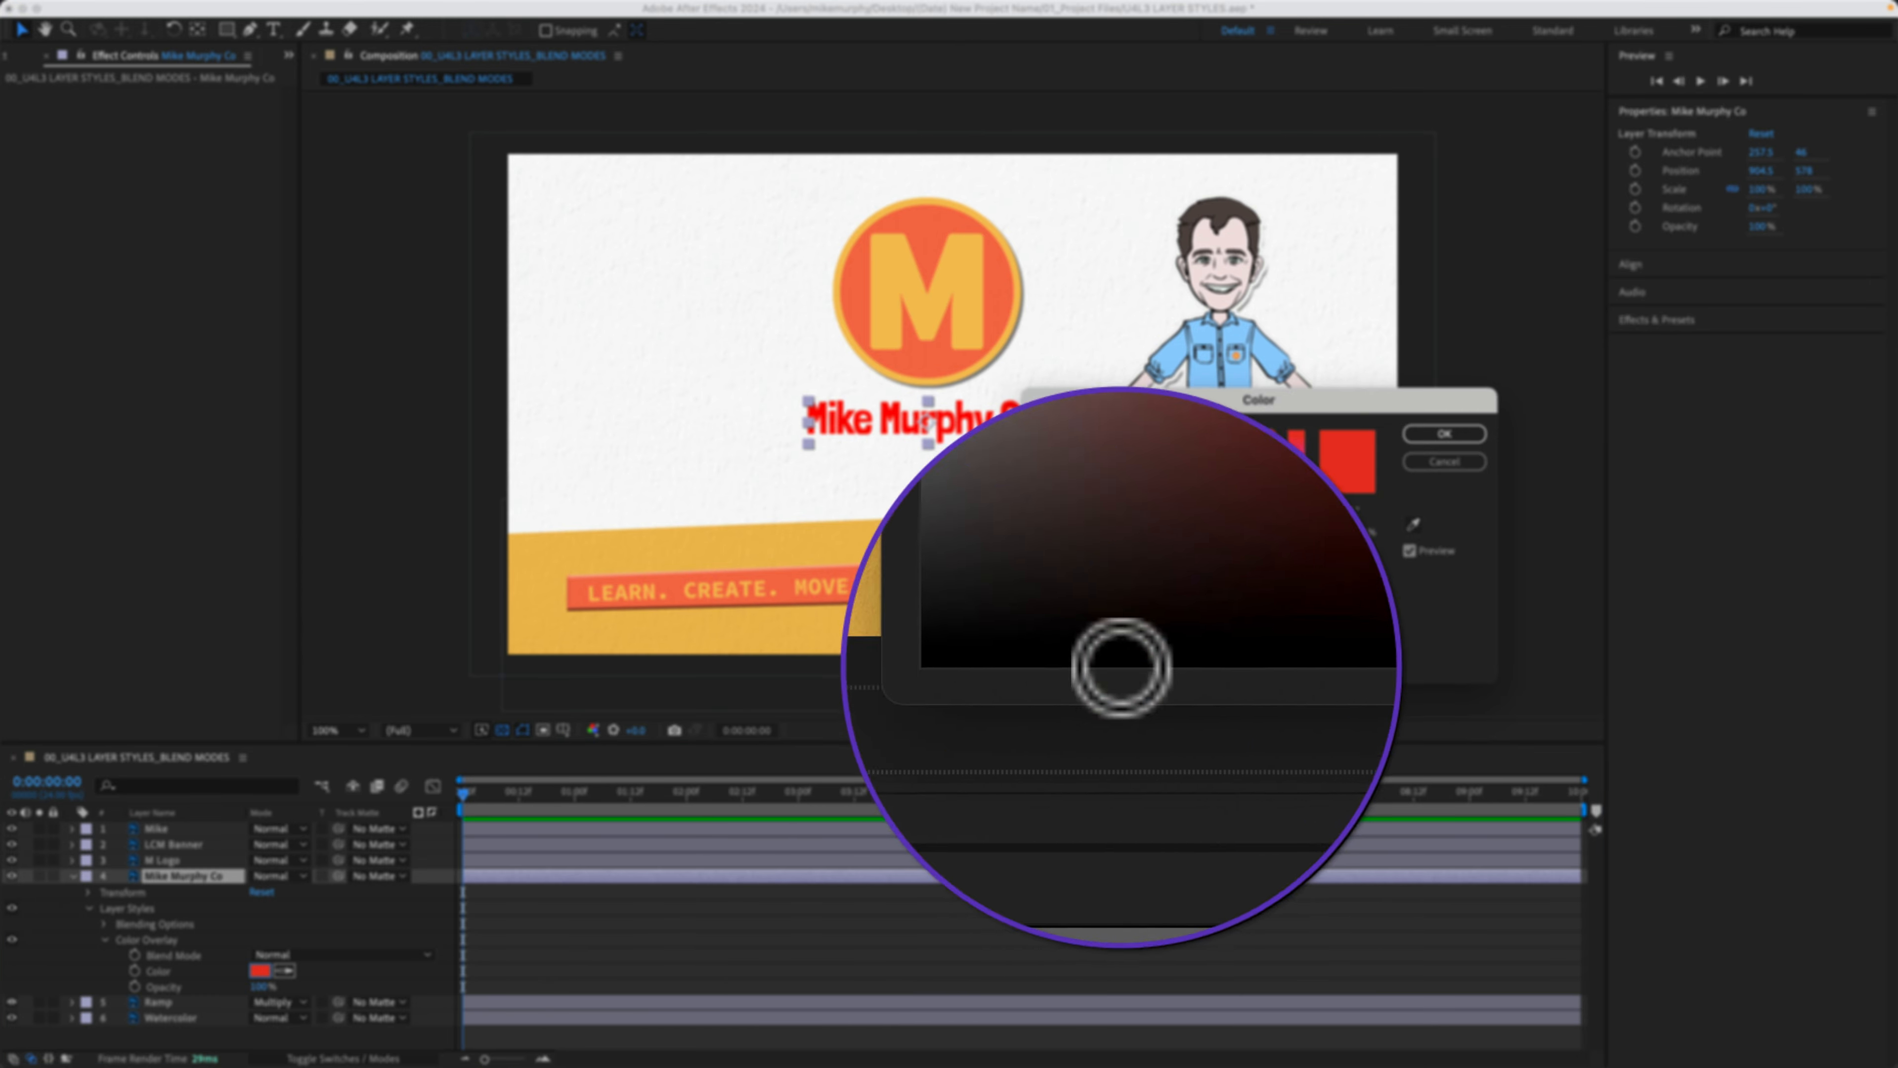
left_click(1415, 457)
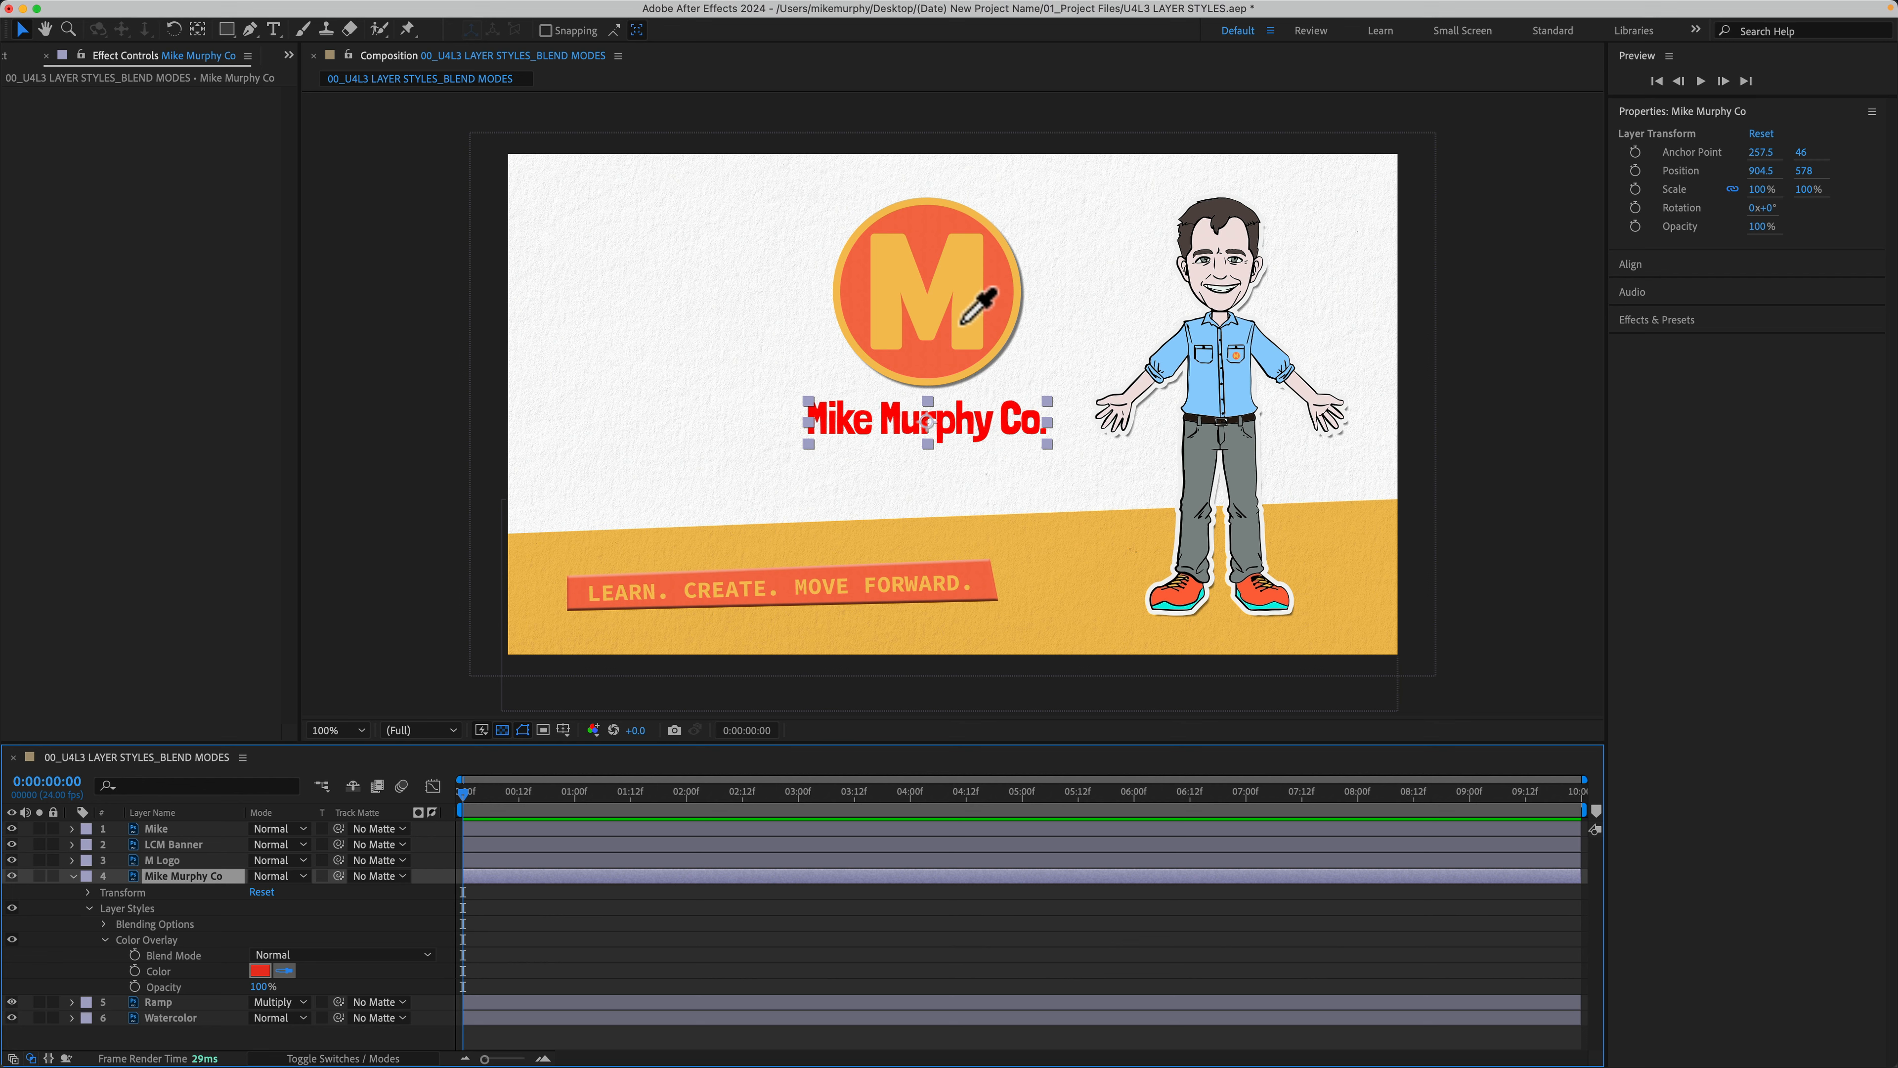
left_click(962, 322)
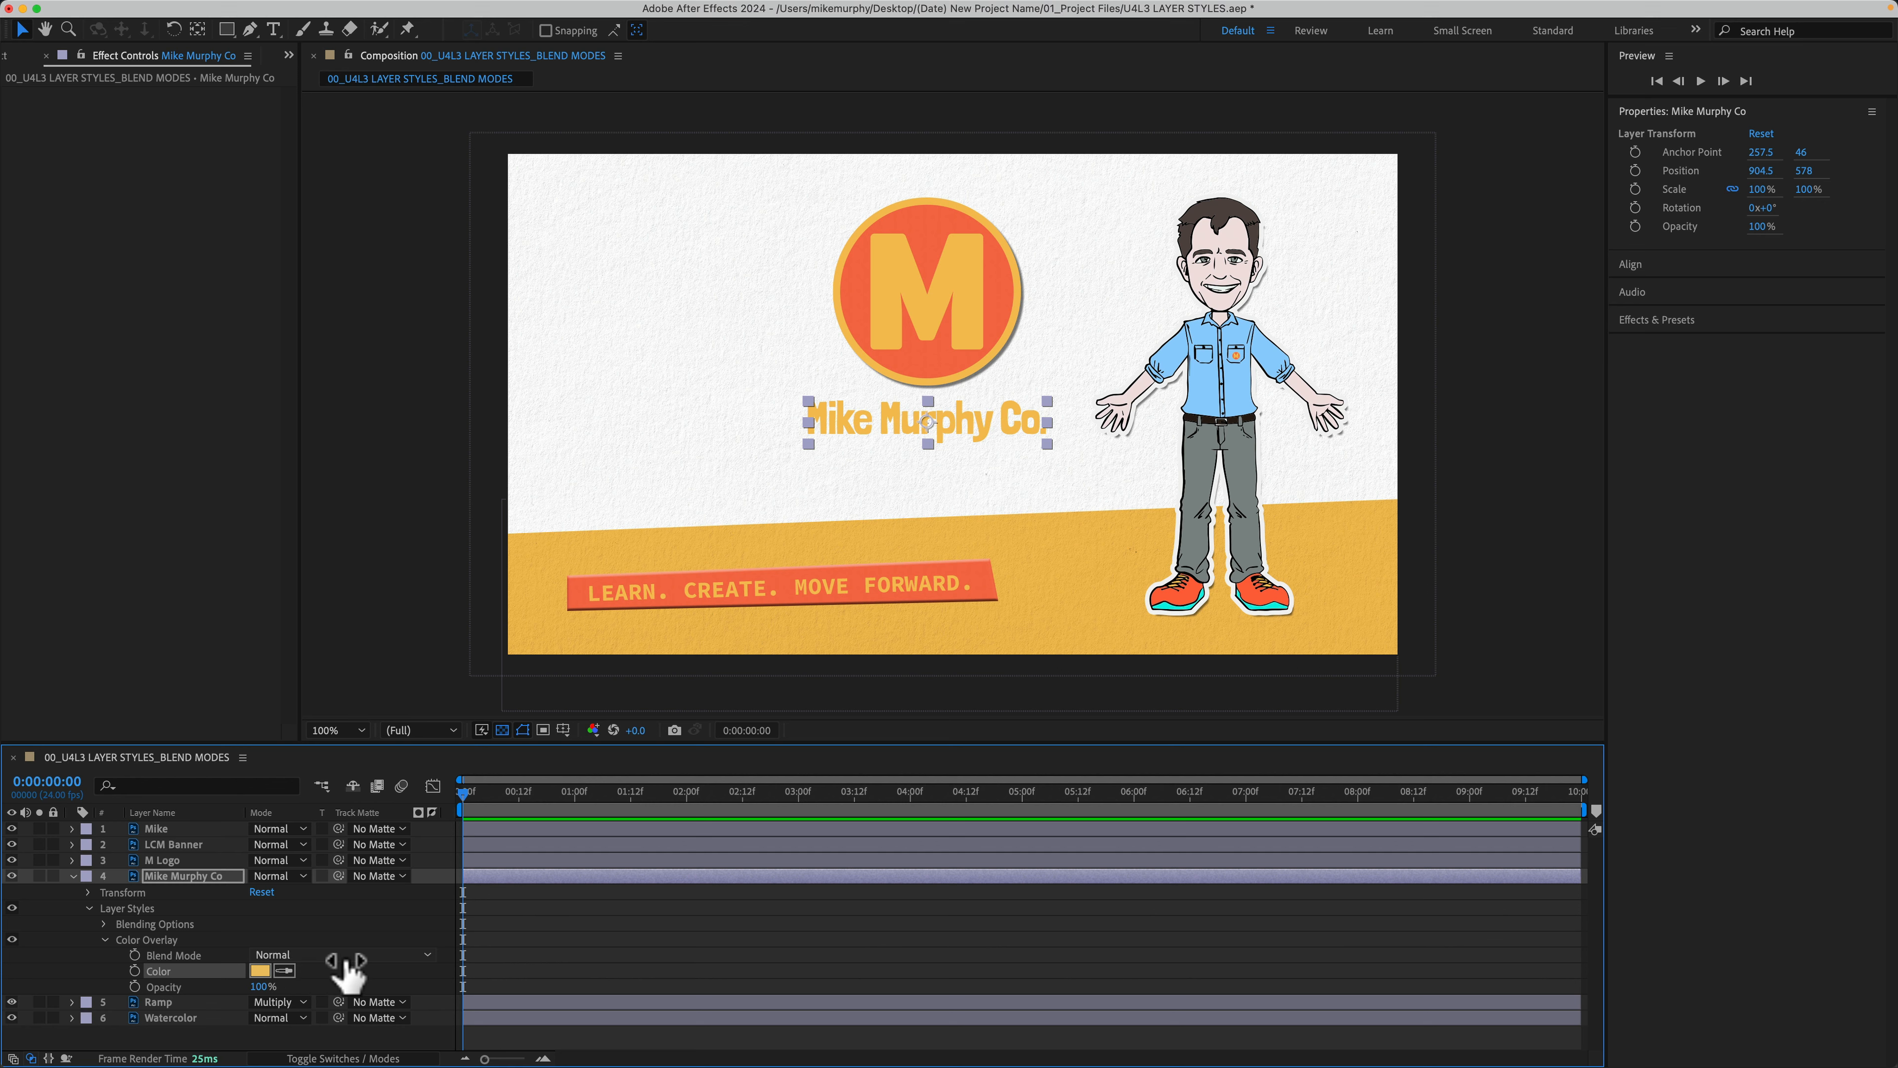
Step: Try the Multiply blend mode on the overlay, then set it back to Normal
left_click(350, 959)
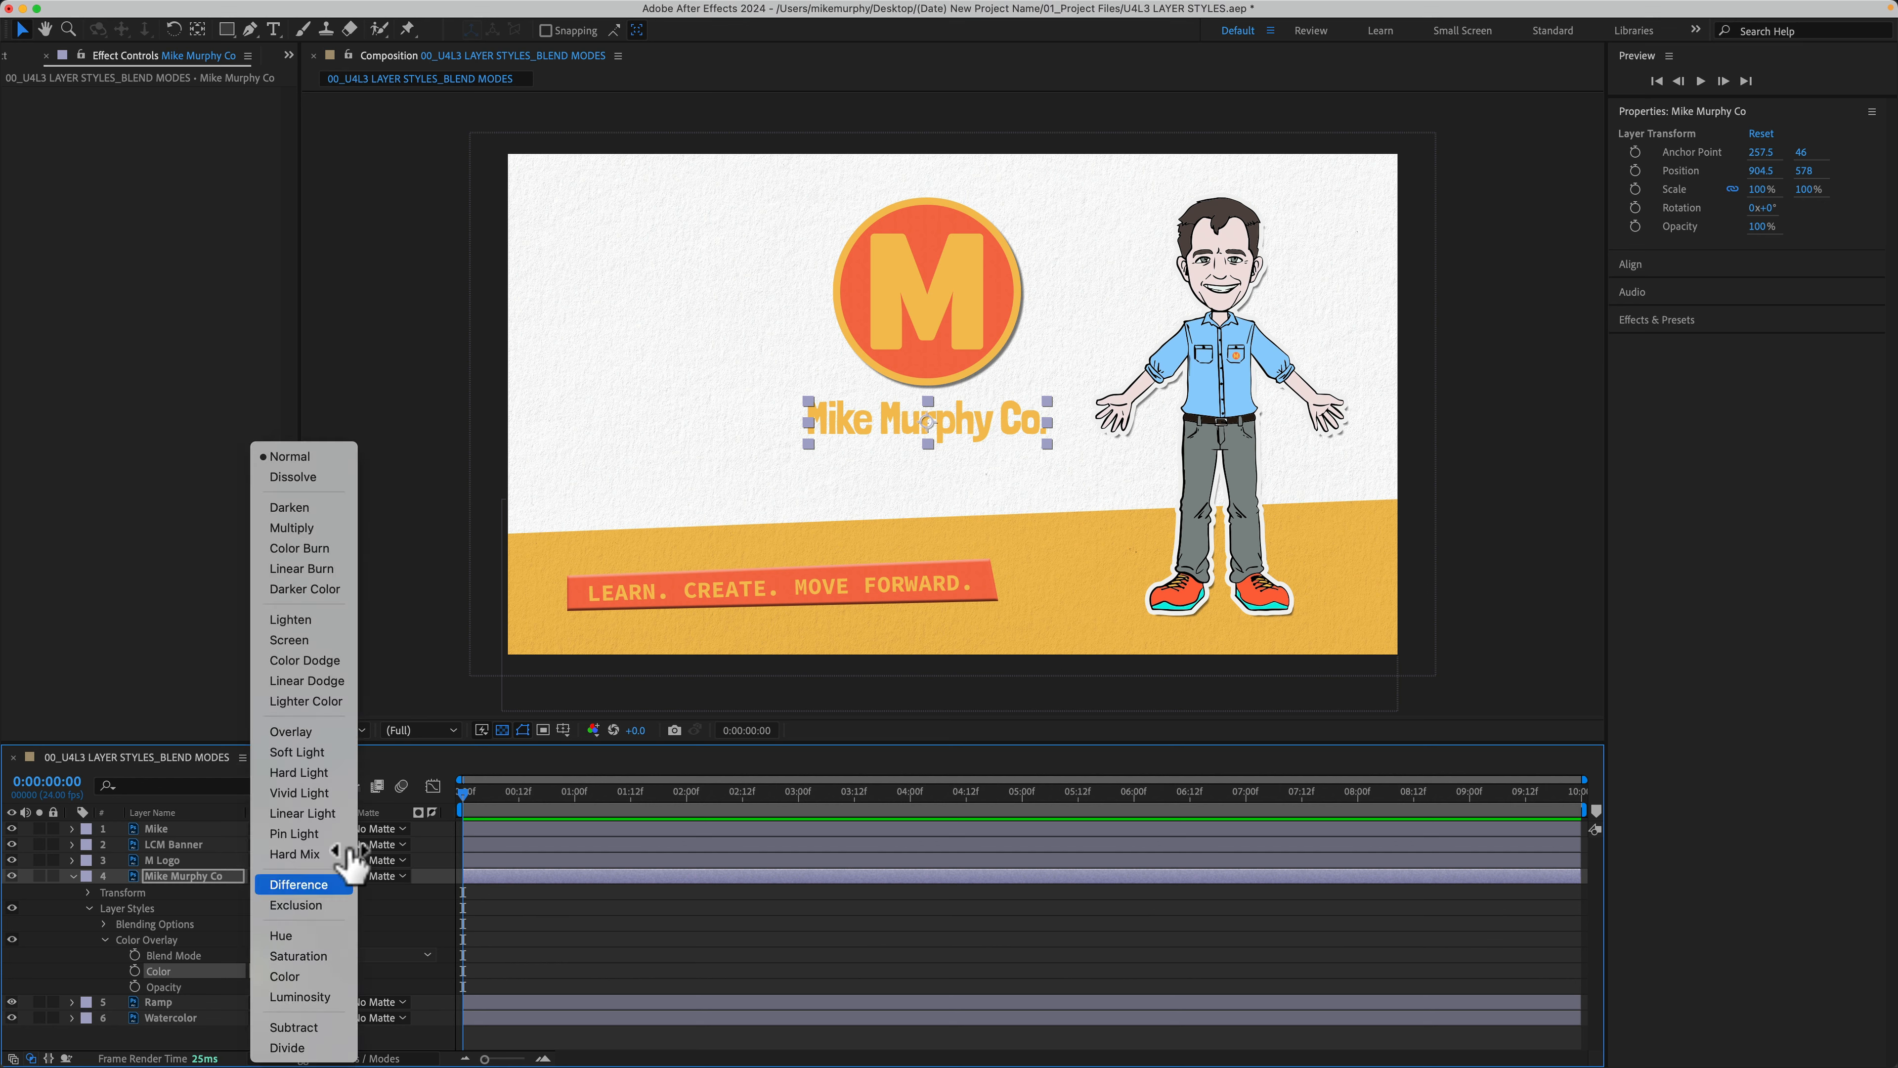
left_click(334, 529)
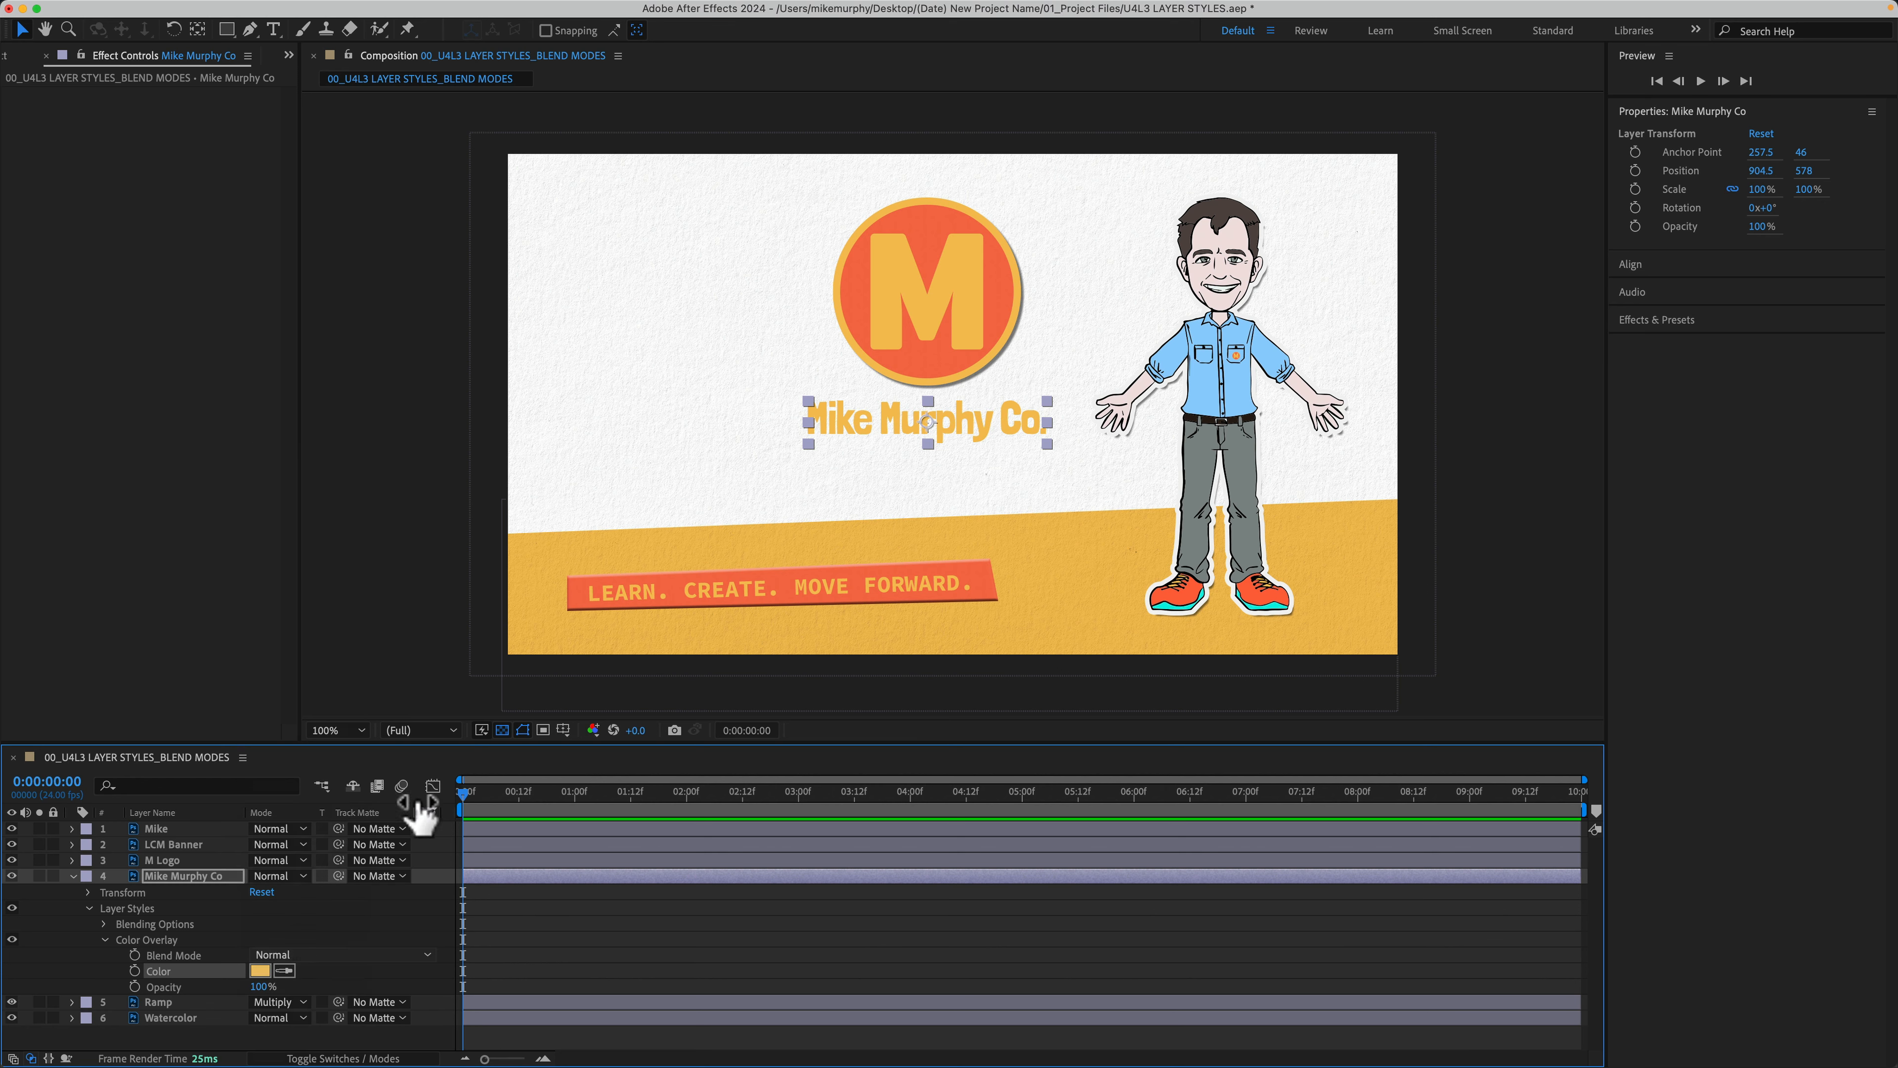
left_click(372, 955)
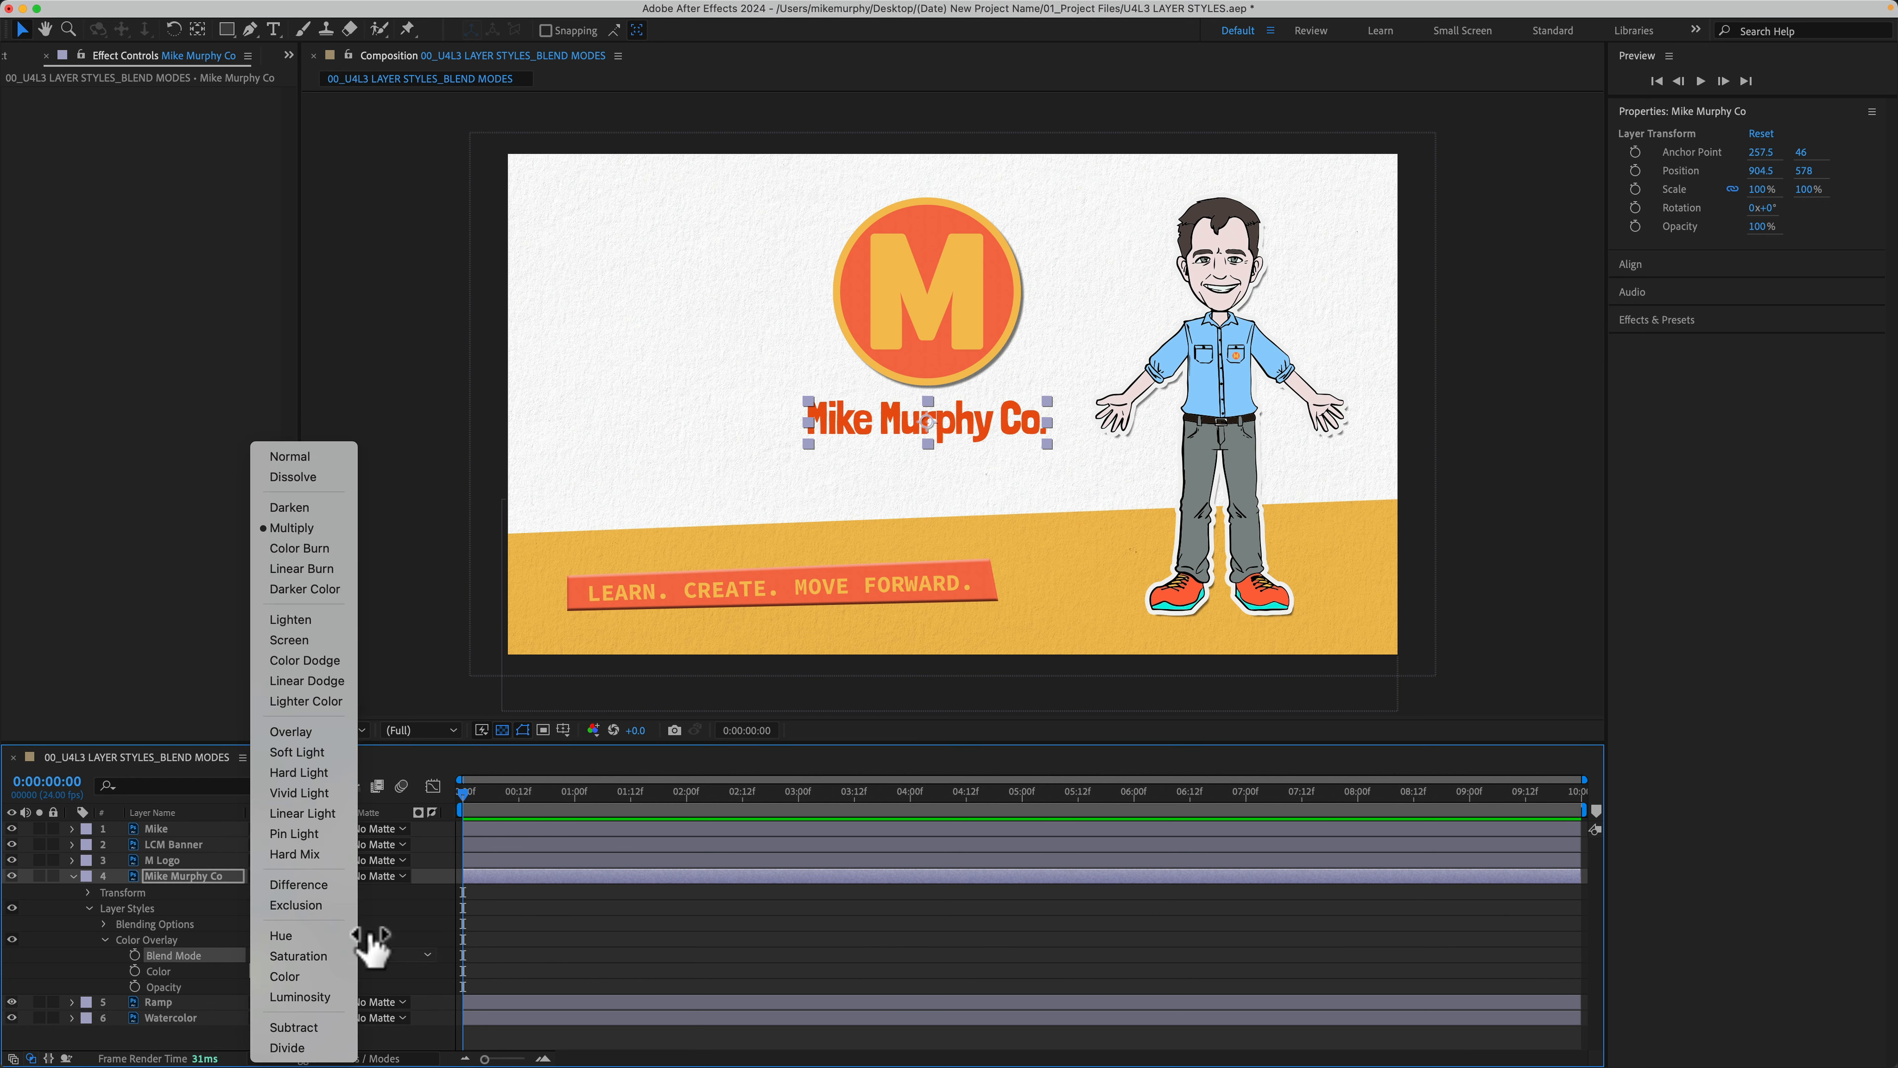
left_click(336, 457)
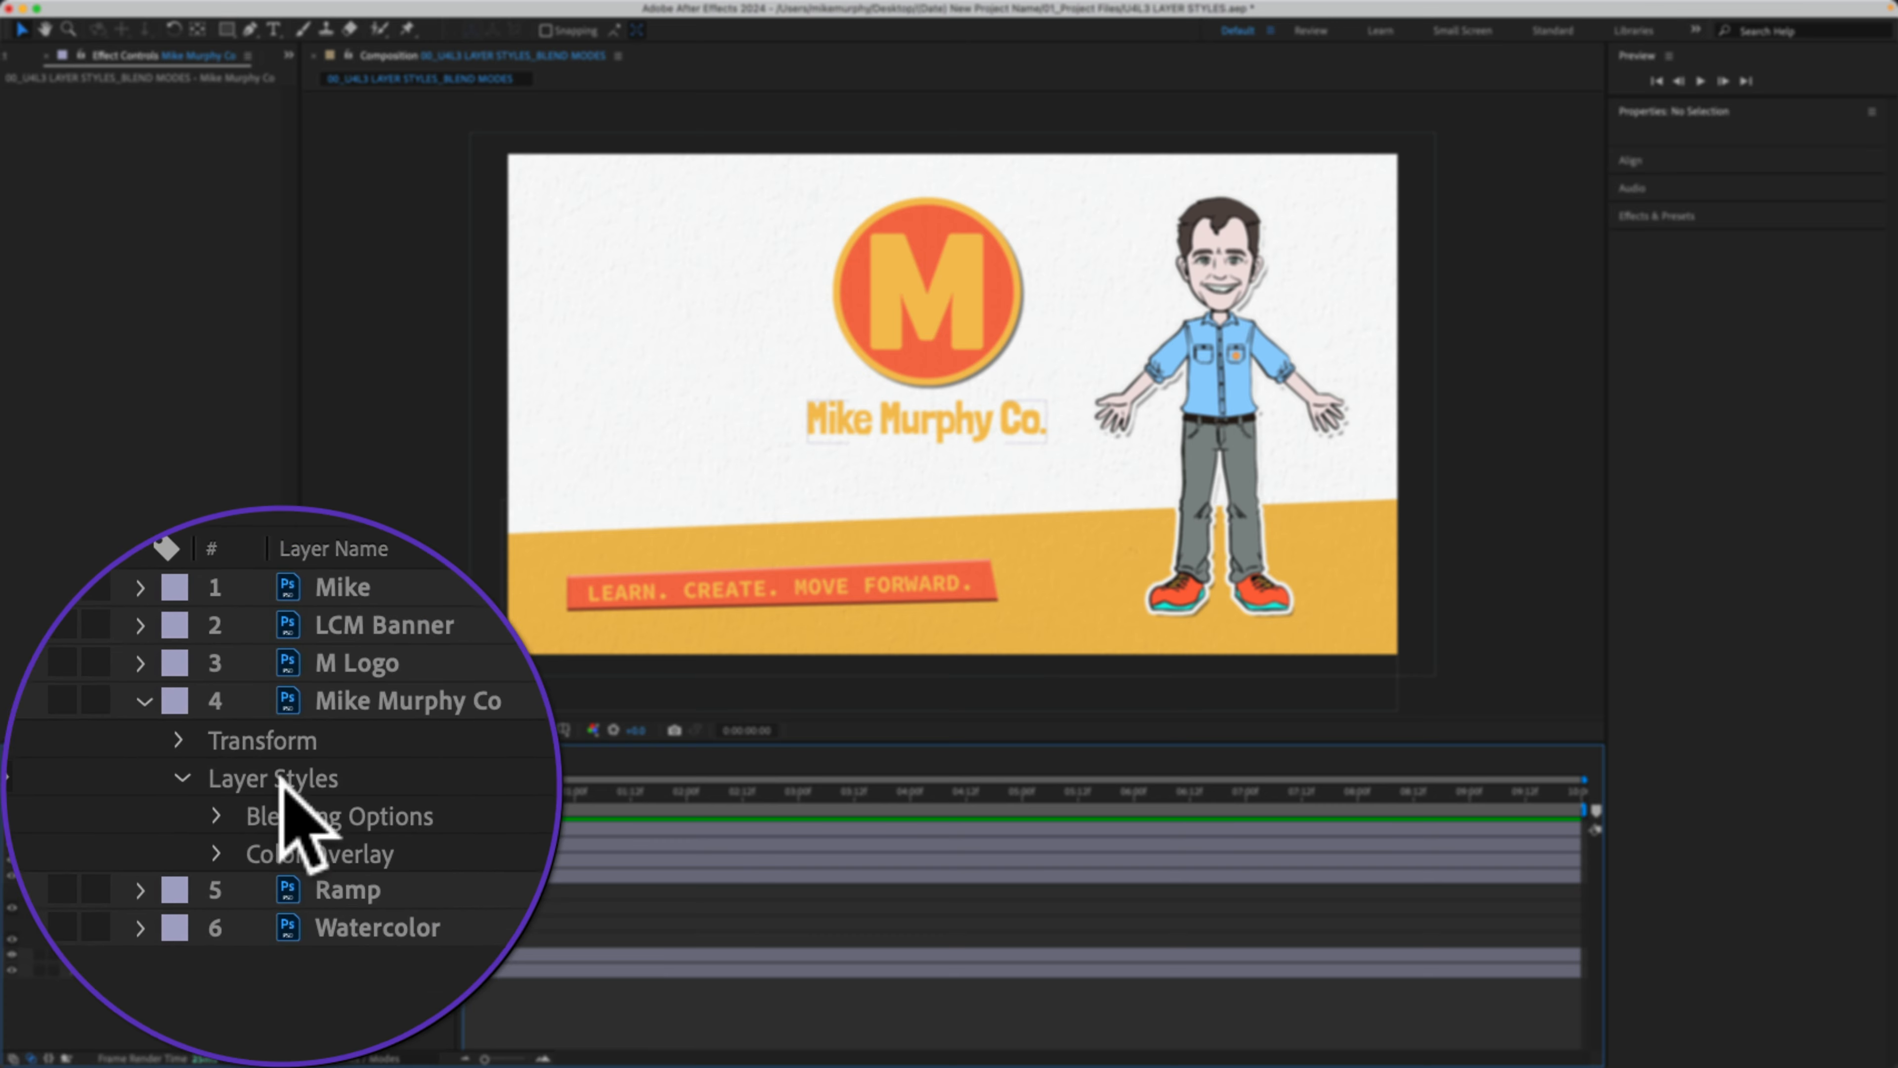
Step: Delete the title's Layer Styles group, then undo the deletion
left_click(283, 787)
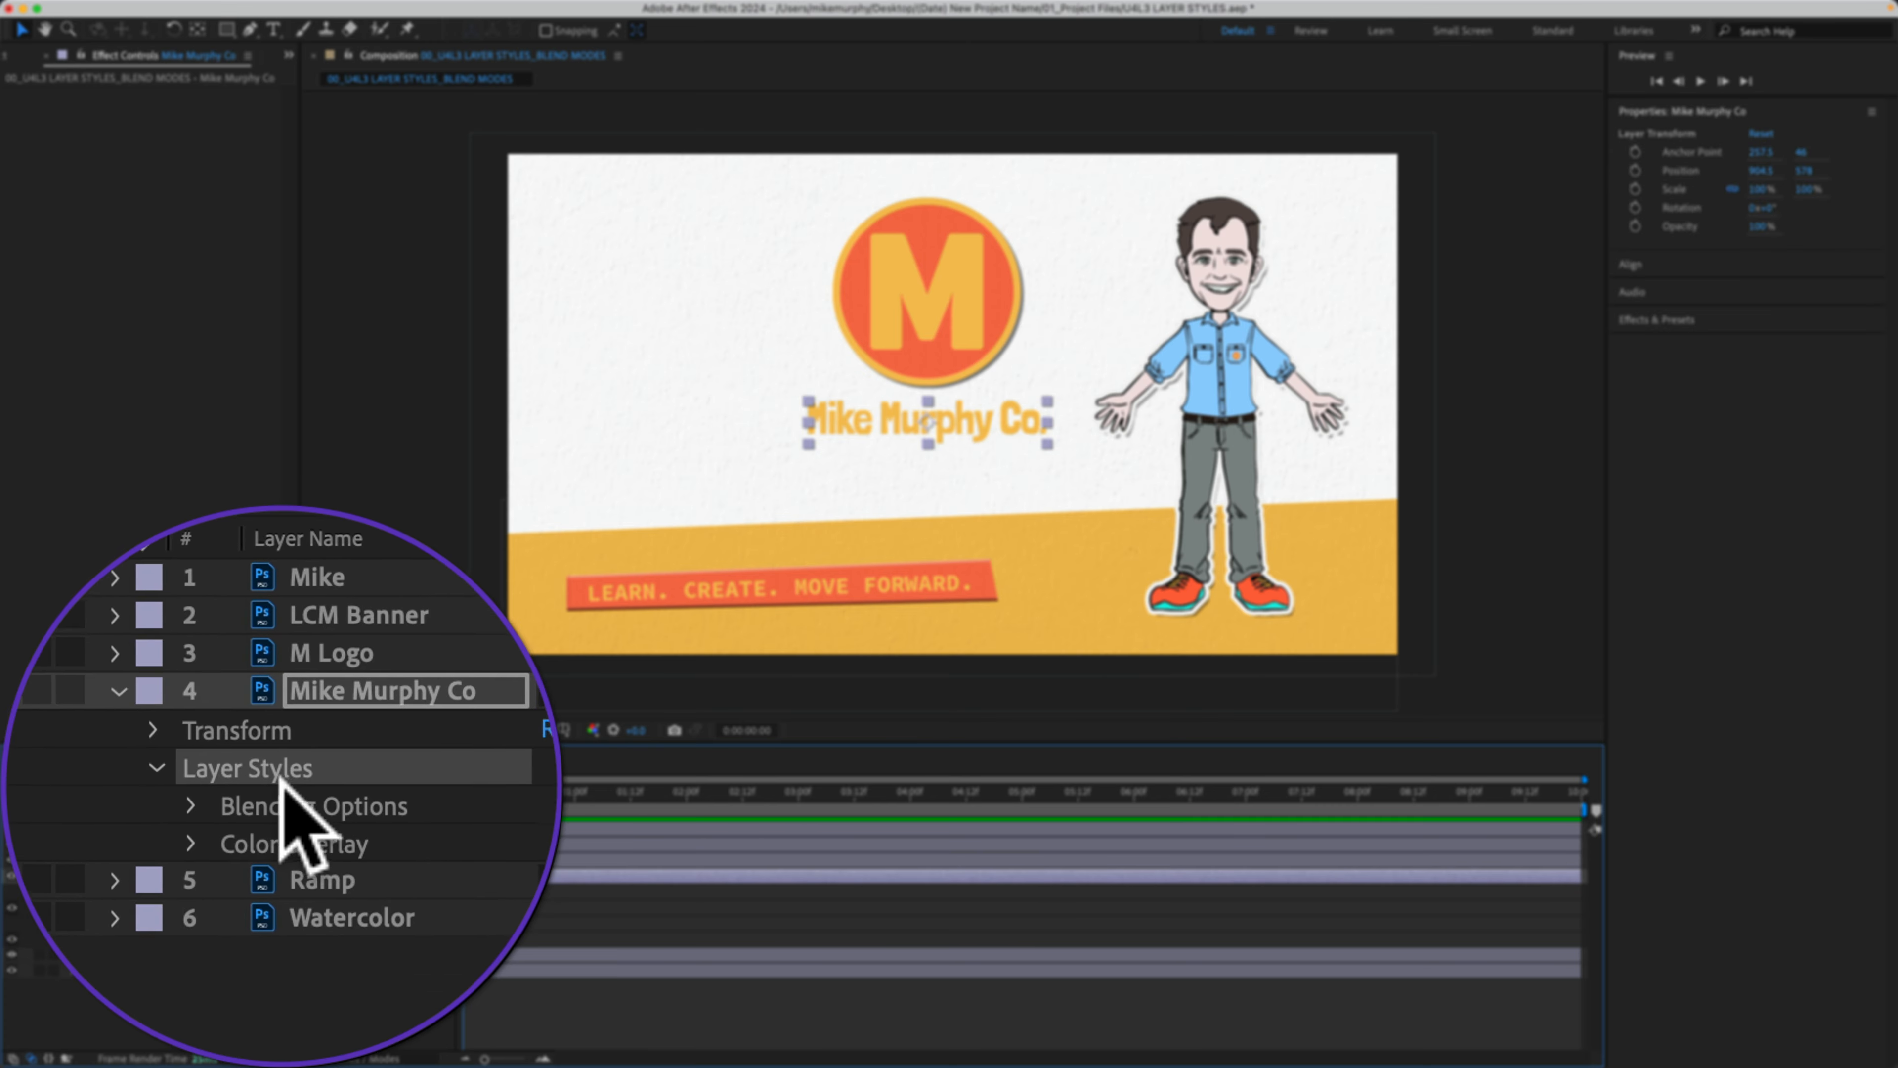
key("BackSpace")
key("super+z")
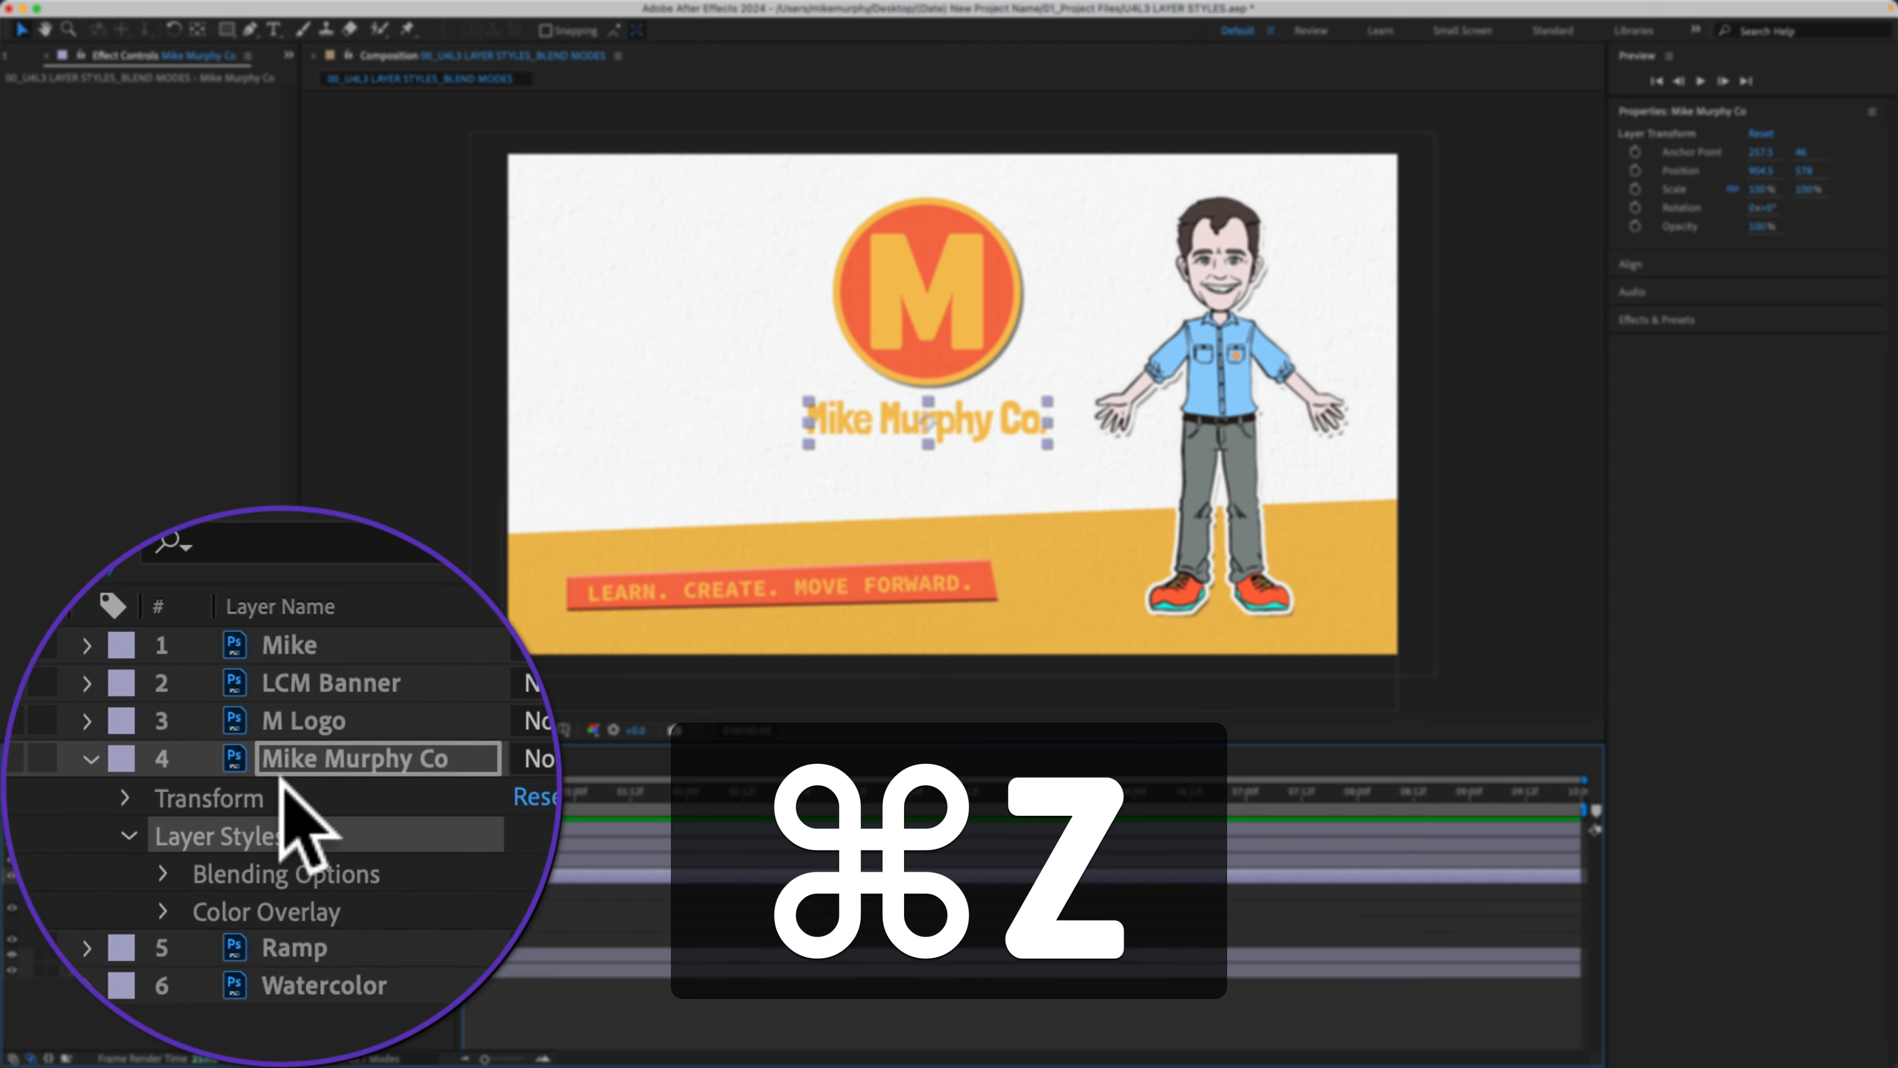
Step: Strip all styles from the title with Layer > Layer Styles > Remove All
right_click(281, 785)
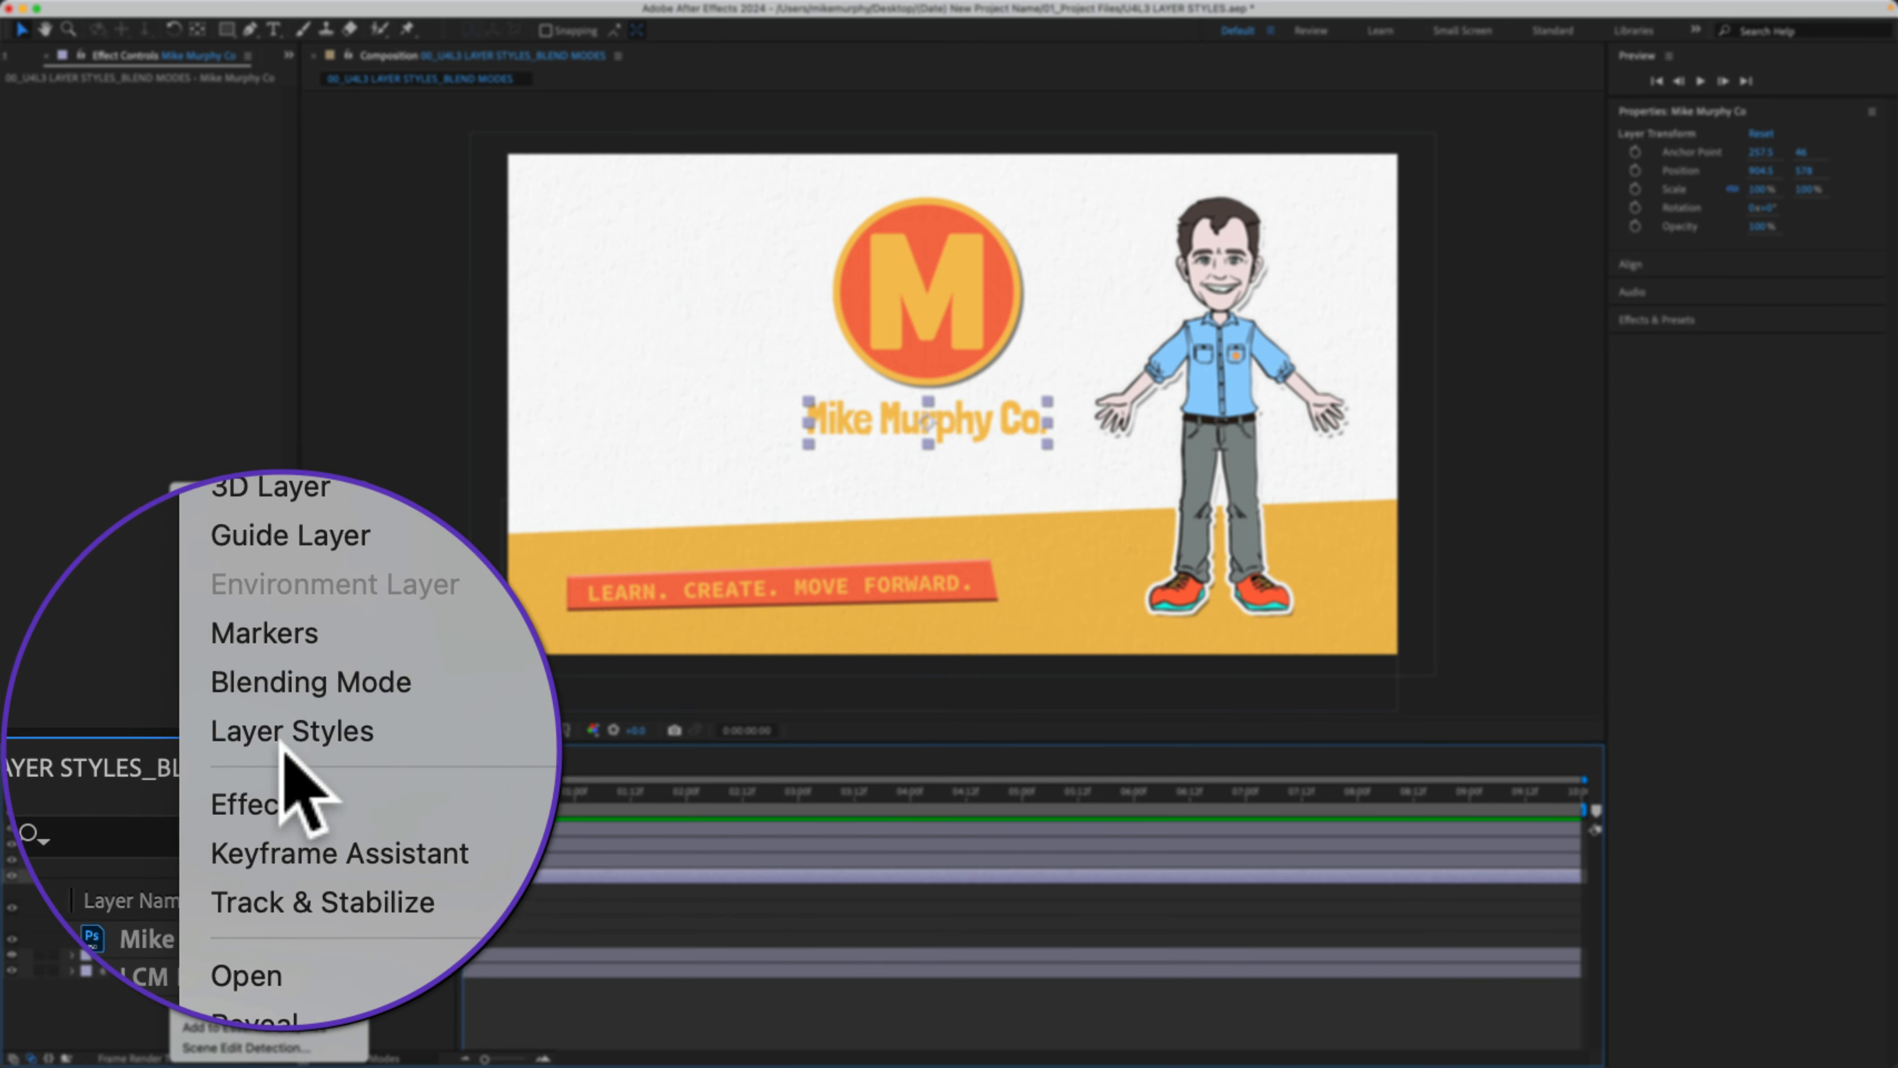
mouse_move(336, 742)
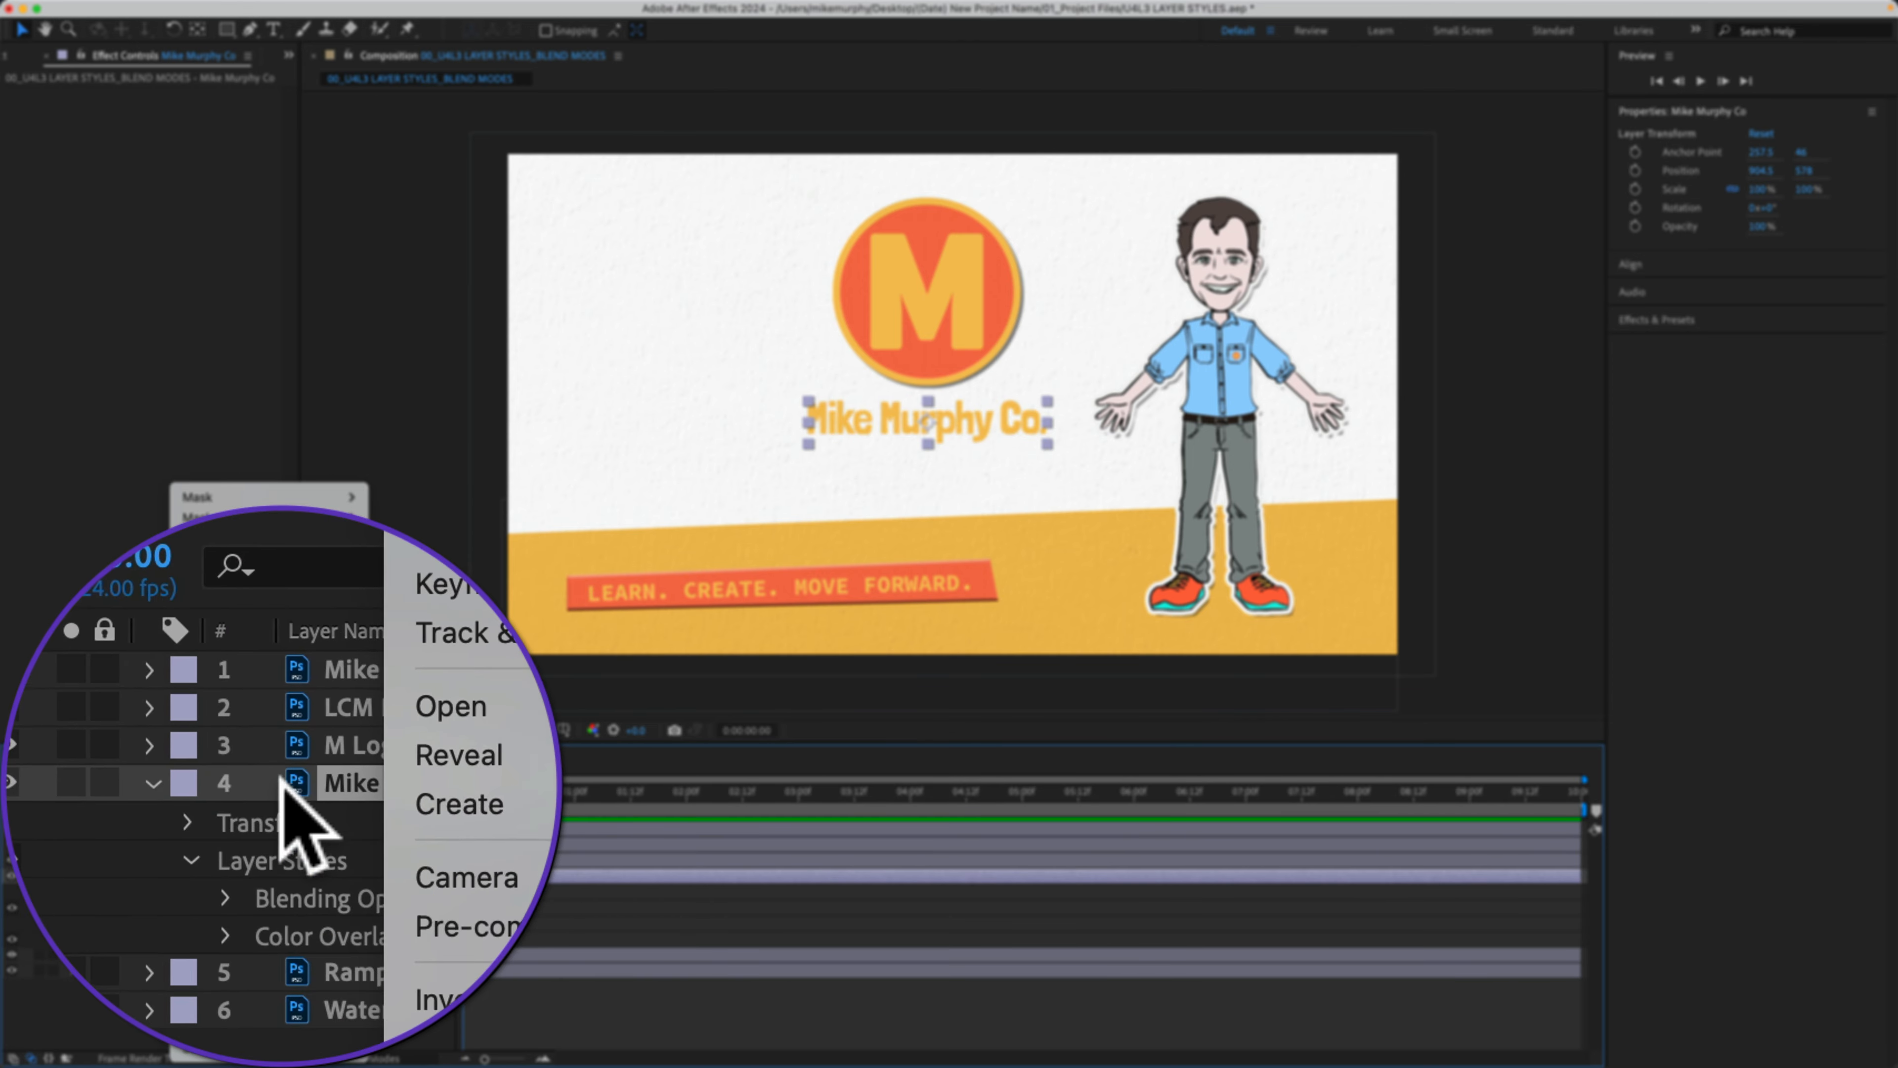
left_click(280, 784)
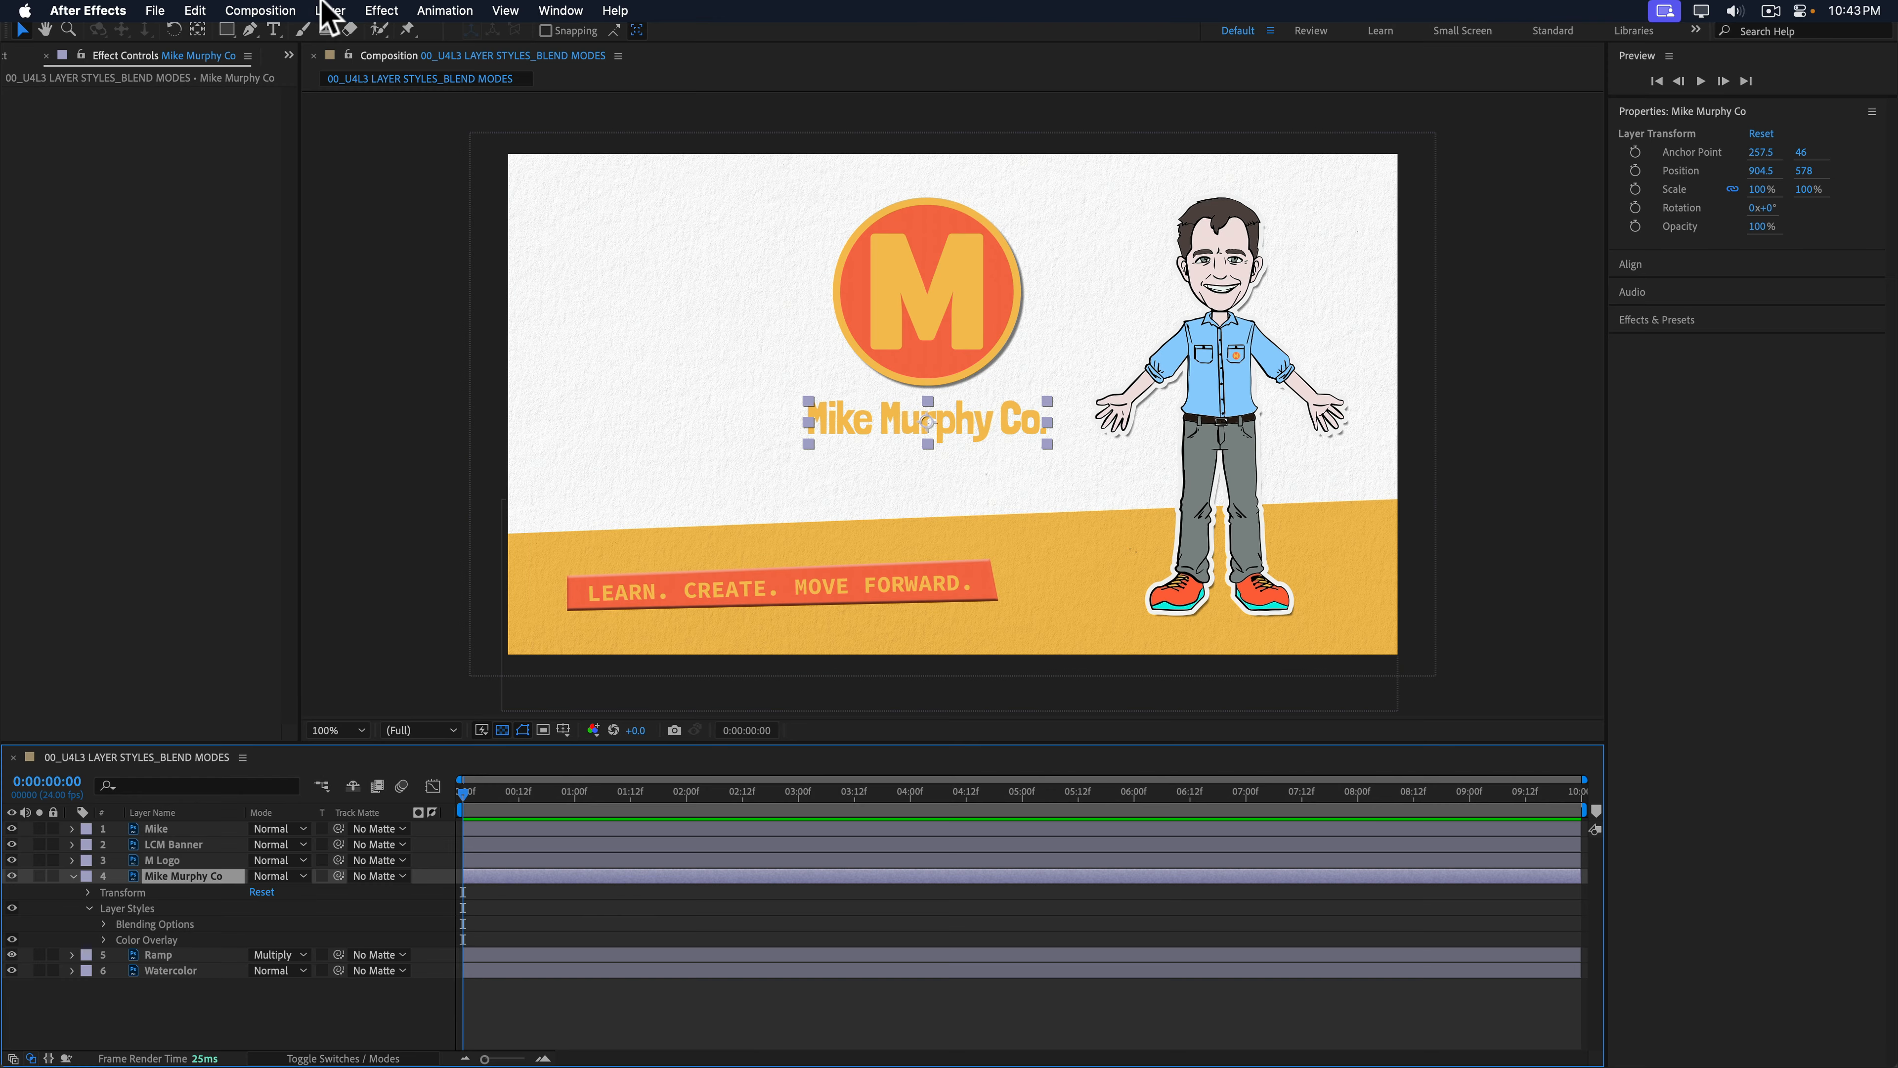
left_click(328, 10)
mouse_move(487, 496)
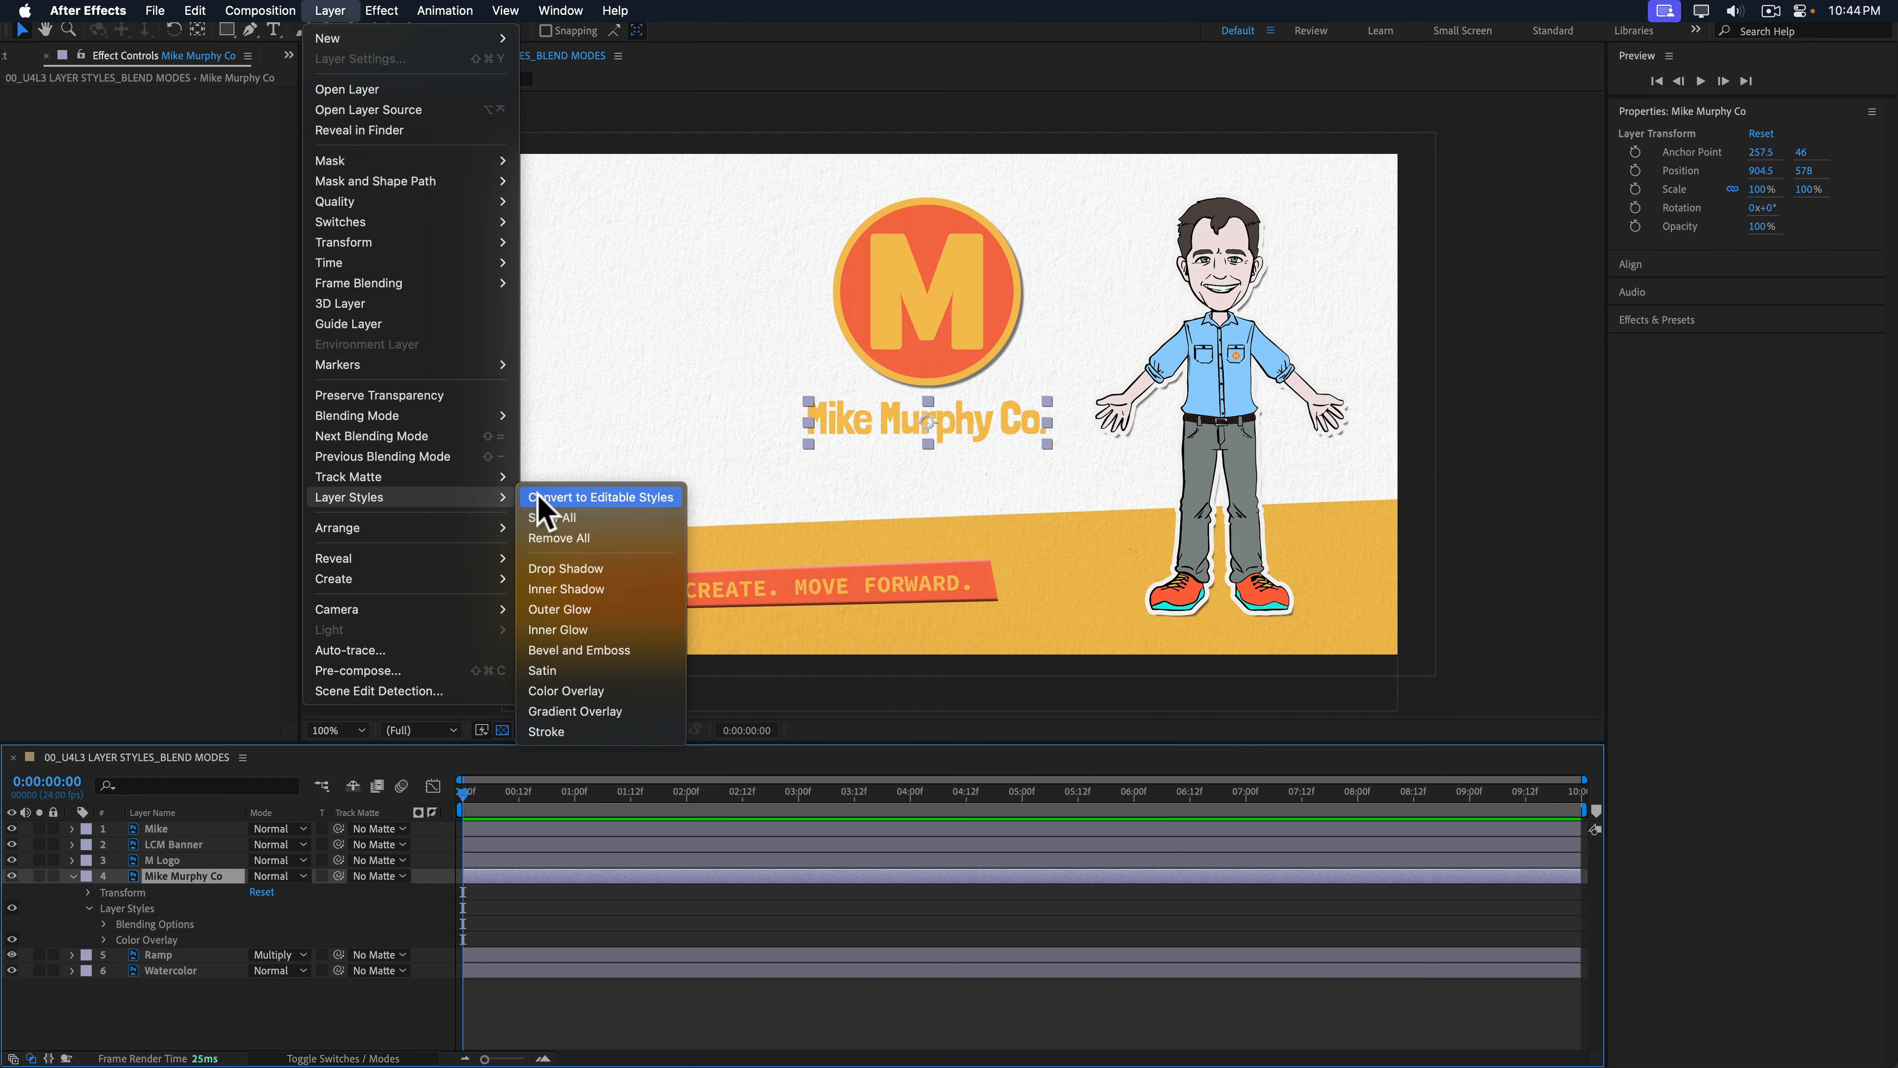
left_click(559, 538)
right_click(196, 876)
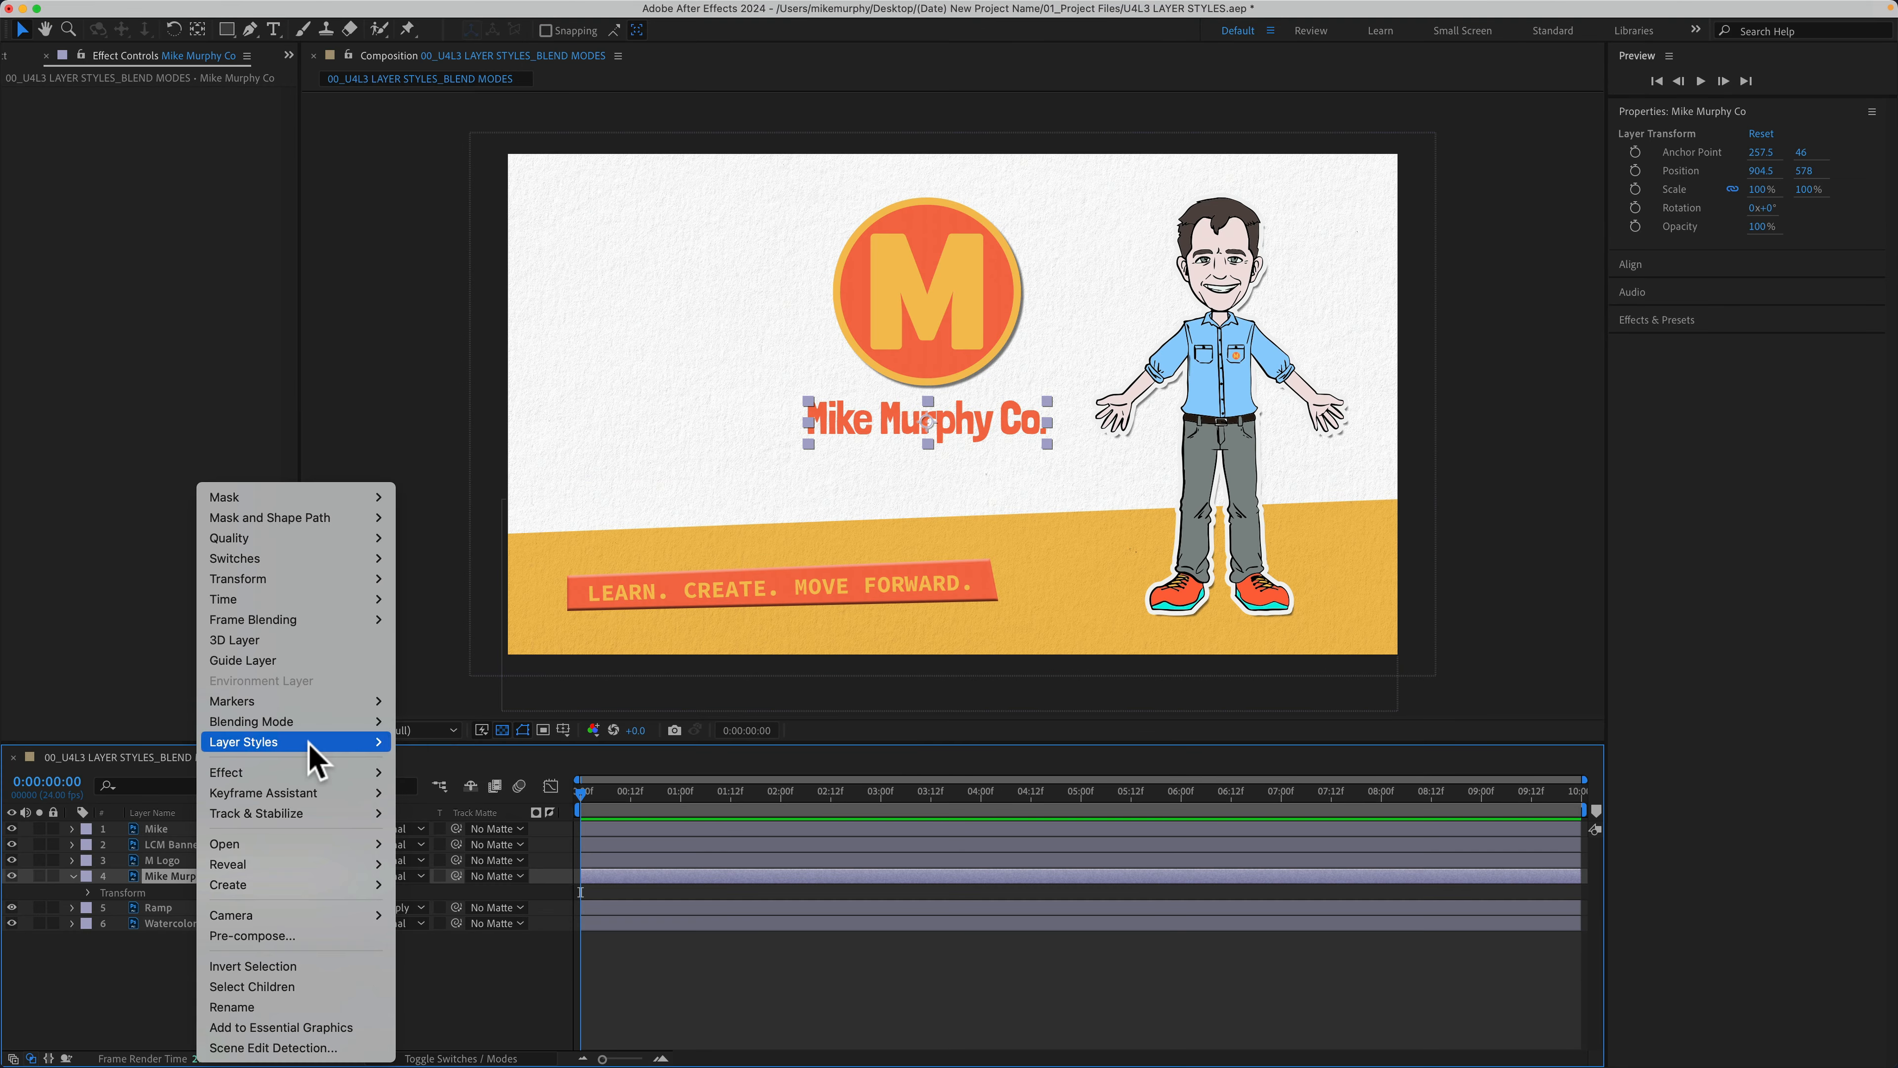
Step: Look at Drop Shadow in the Layer Styles submenu, then close the menu without applying anything
mouse_move(308, 743)
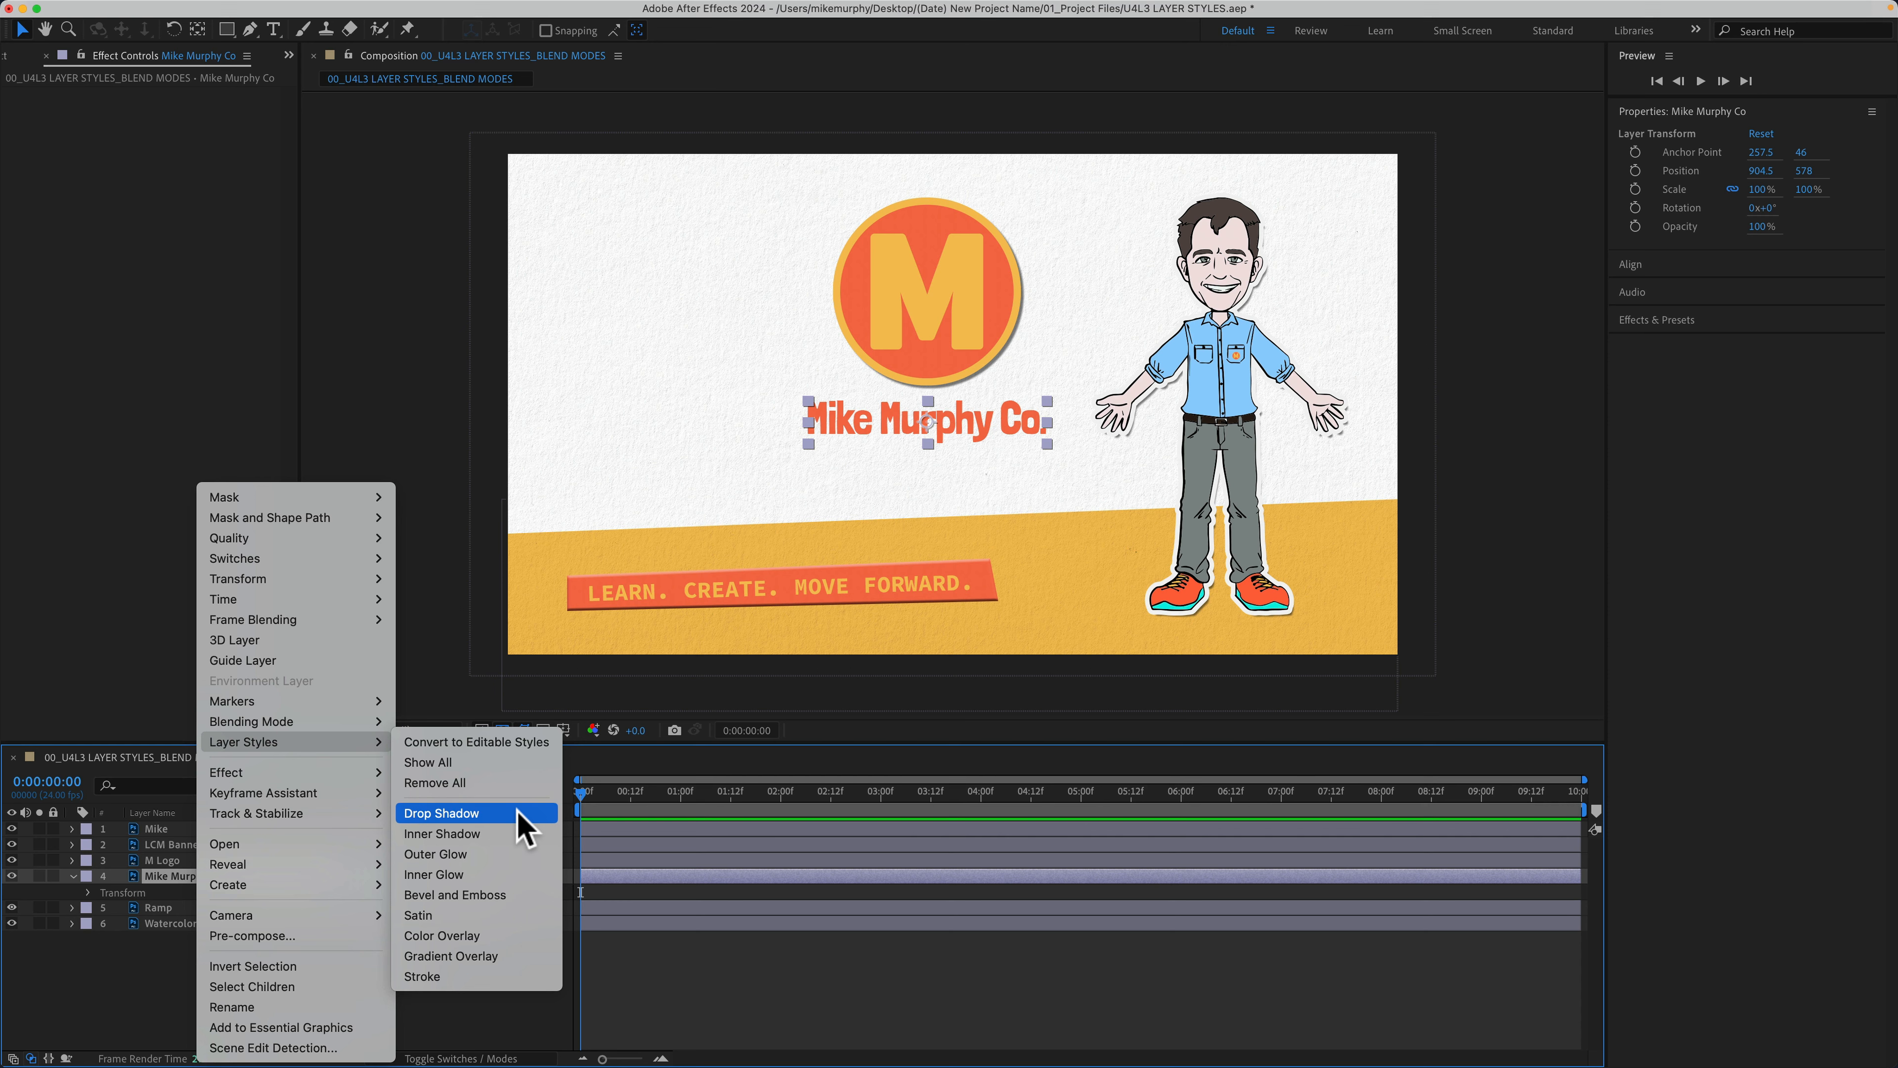
left_click(160, 997)
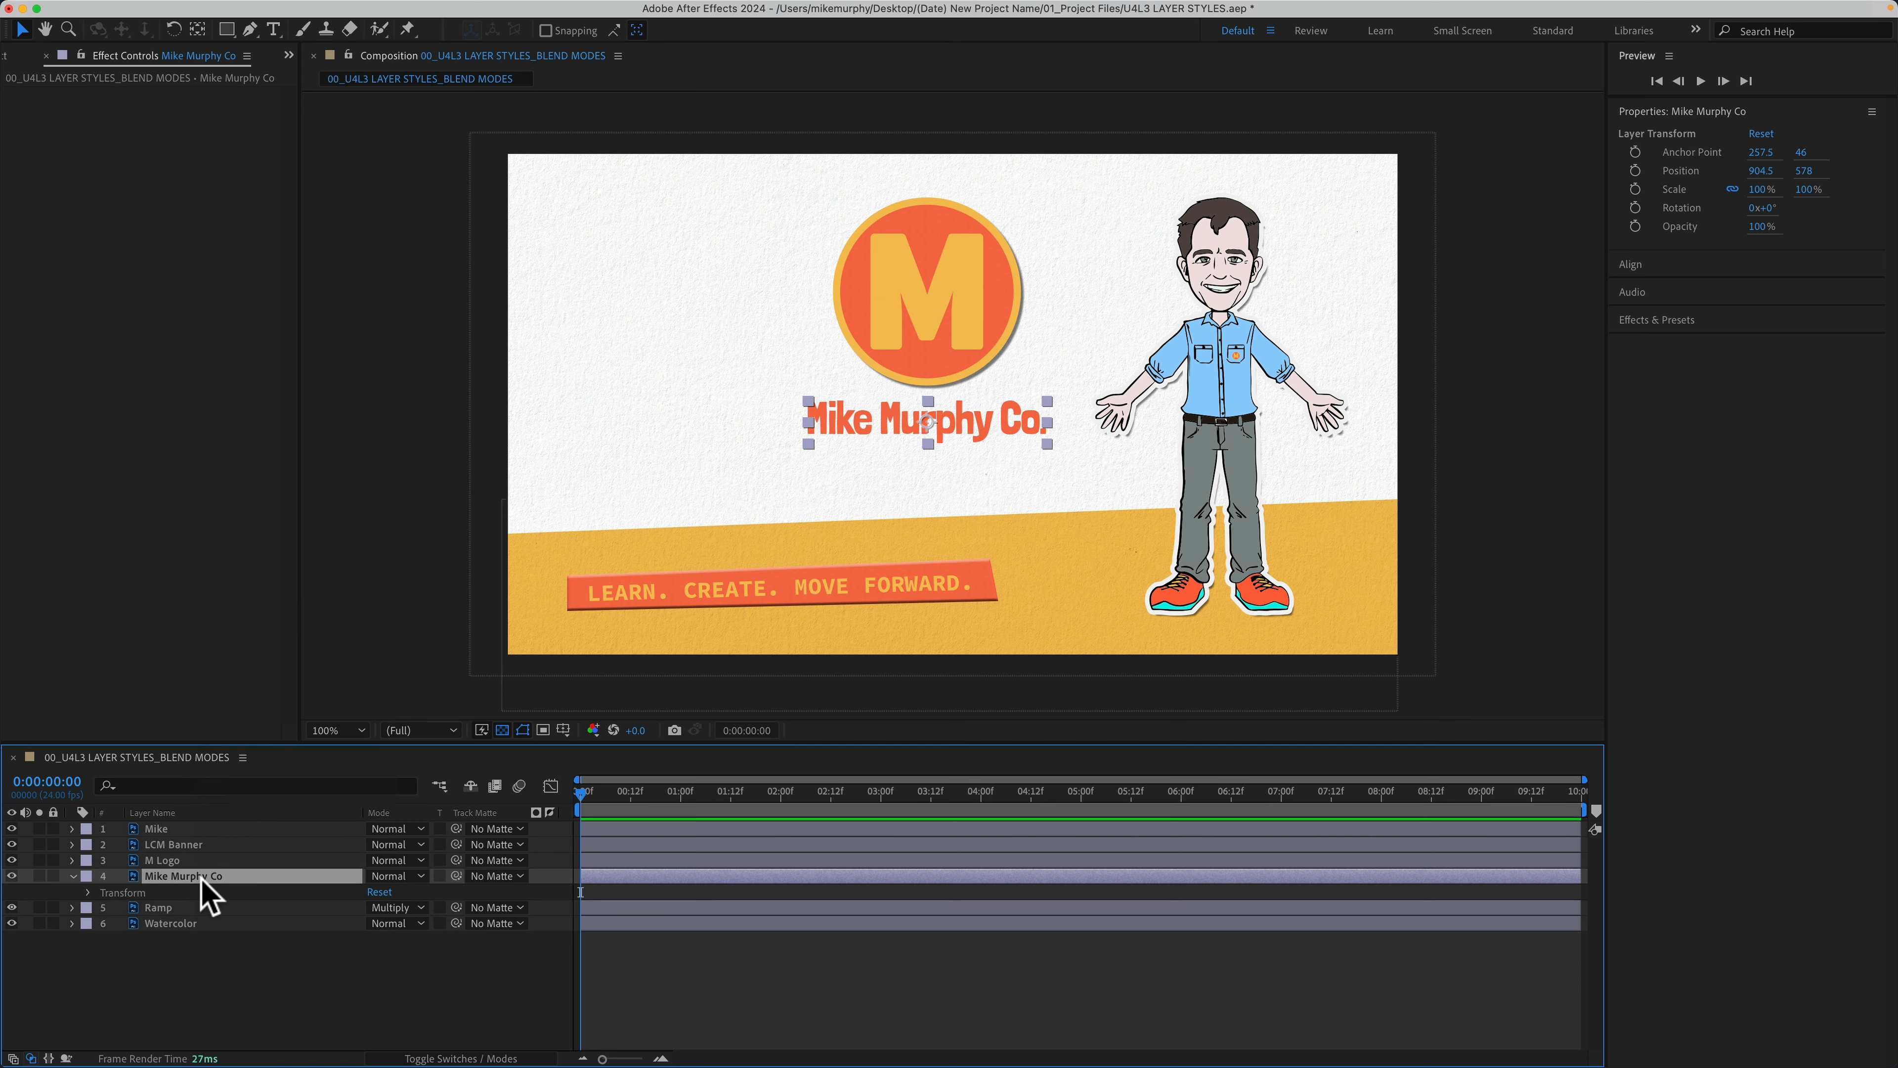
Step: Add an Effect > Perspective > Drop Shadow to the Mike Murphy Co title
mouse_move(323, 3)
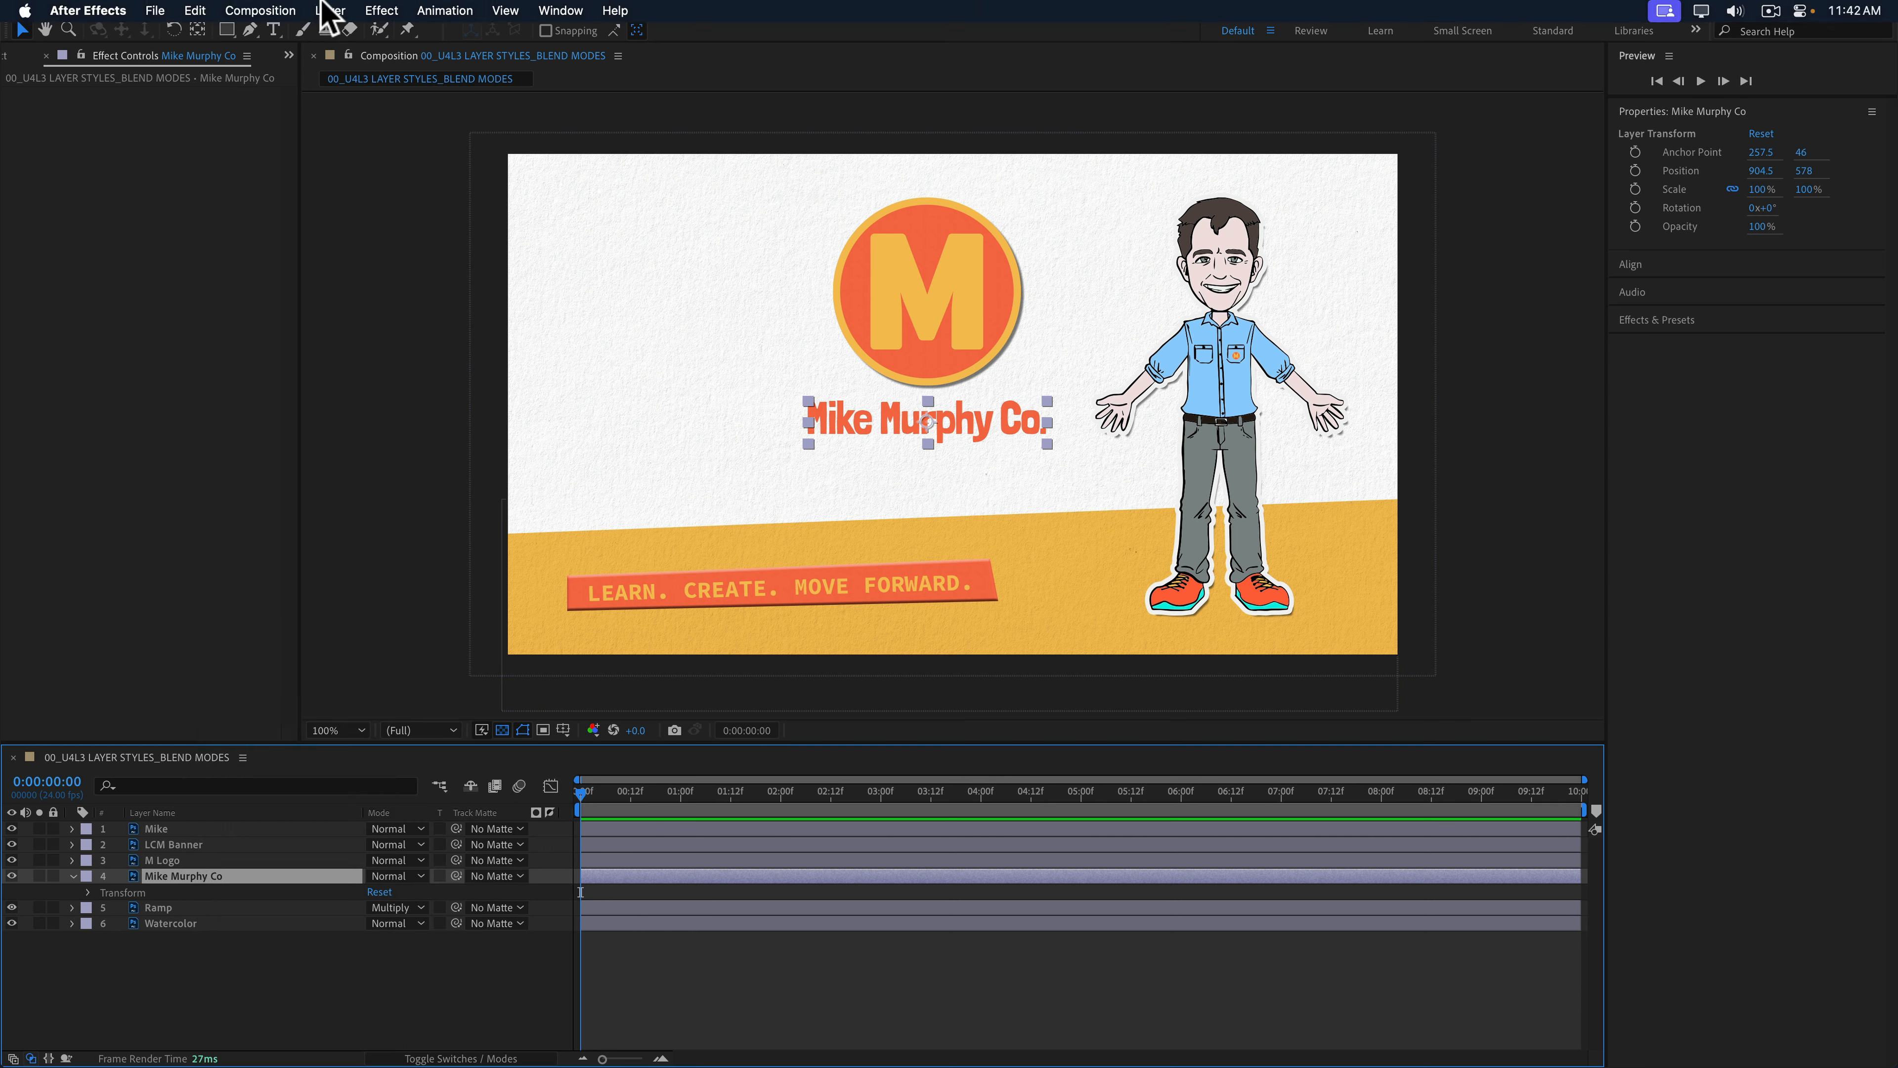
left_click(381, 10)
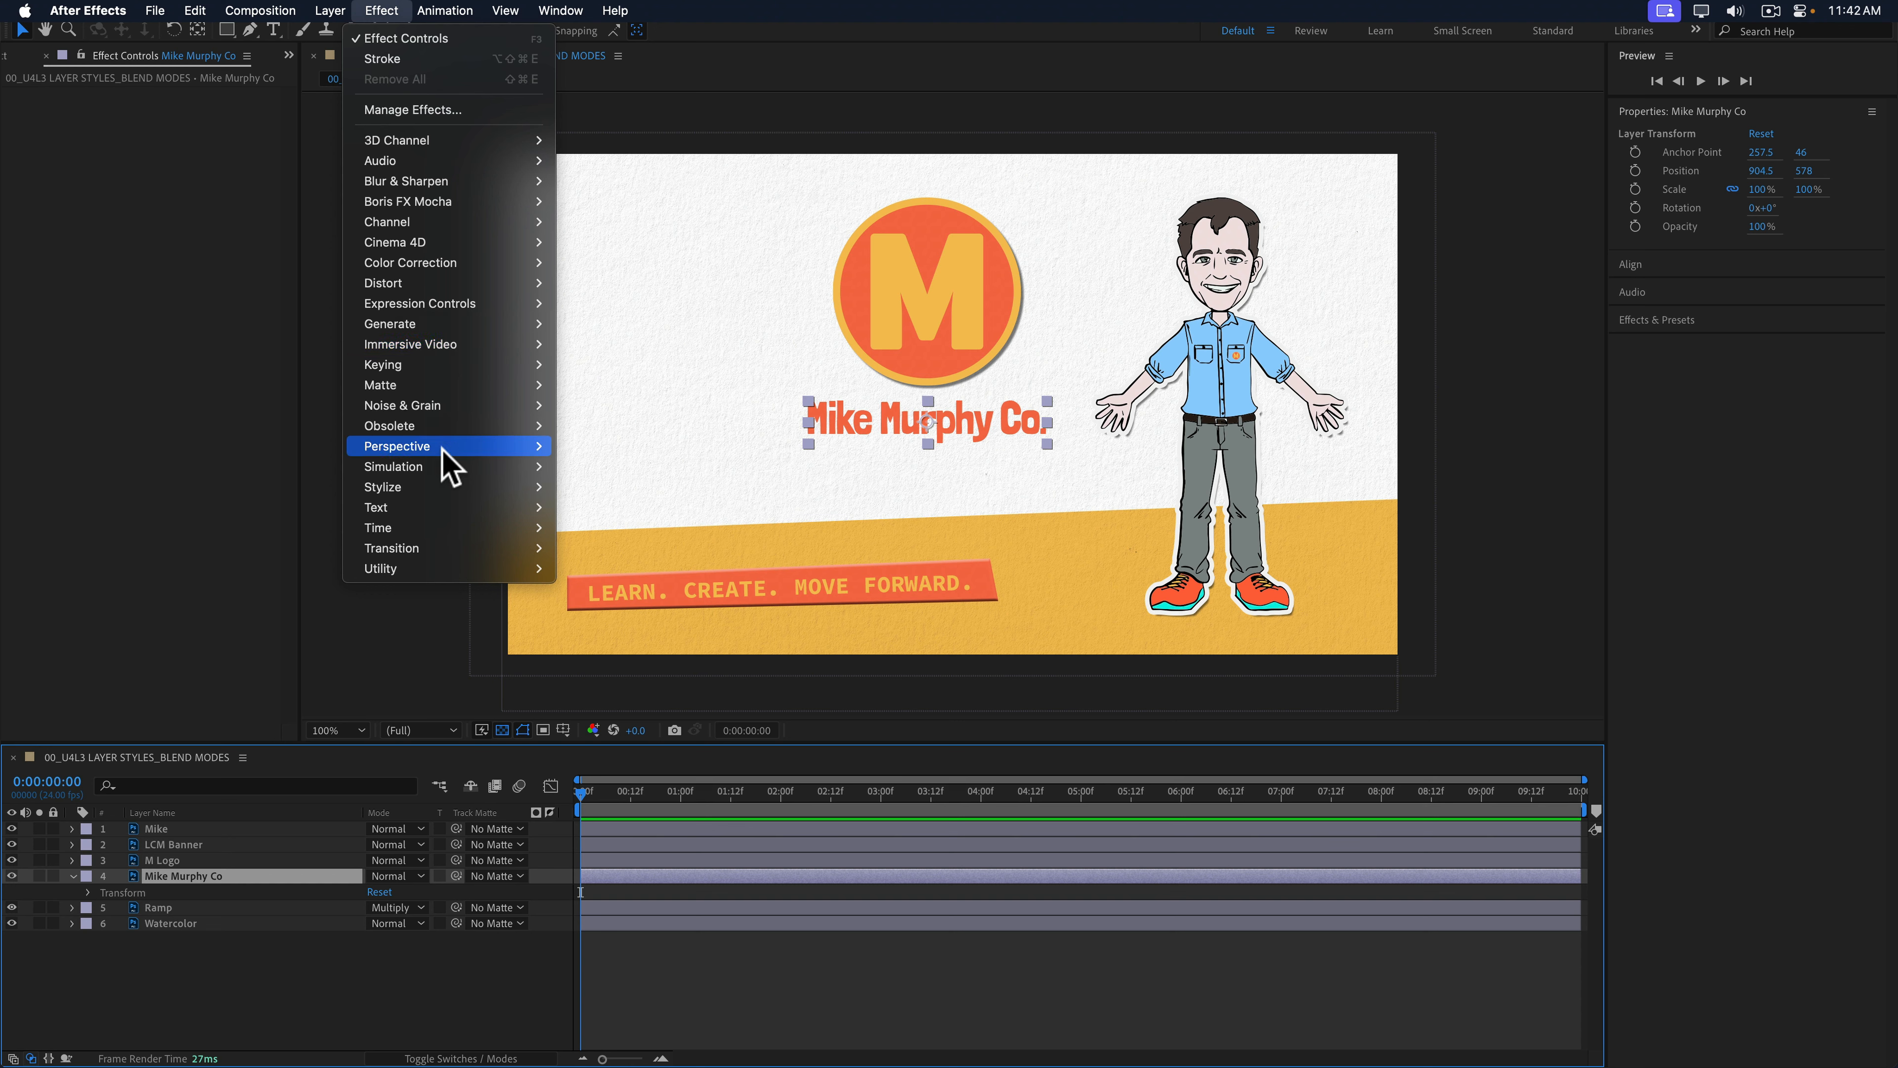
mouse_move(447, 448)
left_click(645, 610)
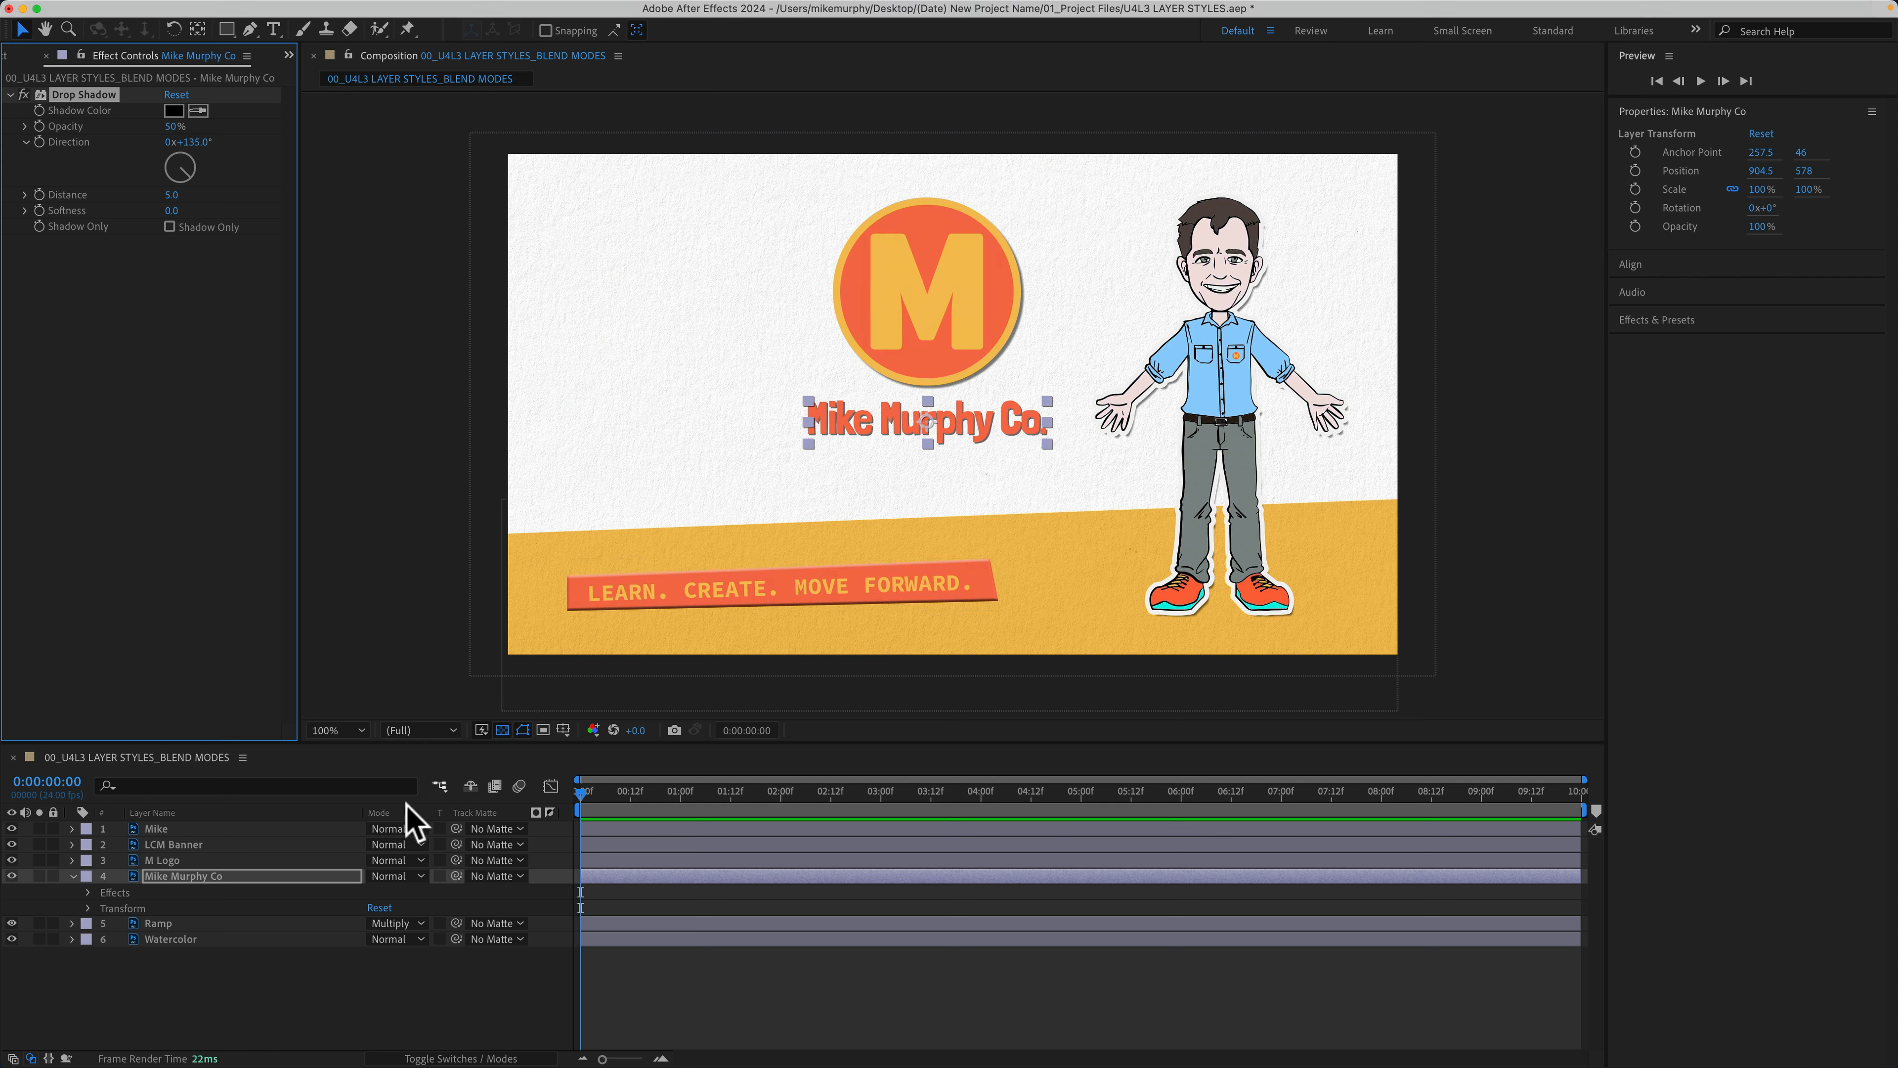
Step: Add an Effect > Generate > Fill that turns the title red, then deselect the layer
left_click(383, 10)
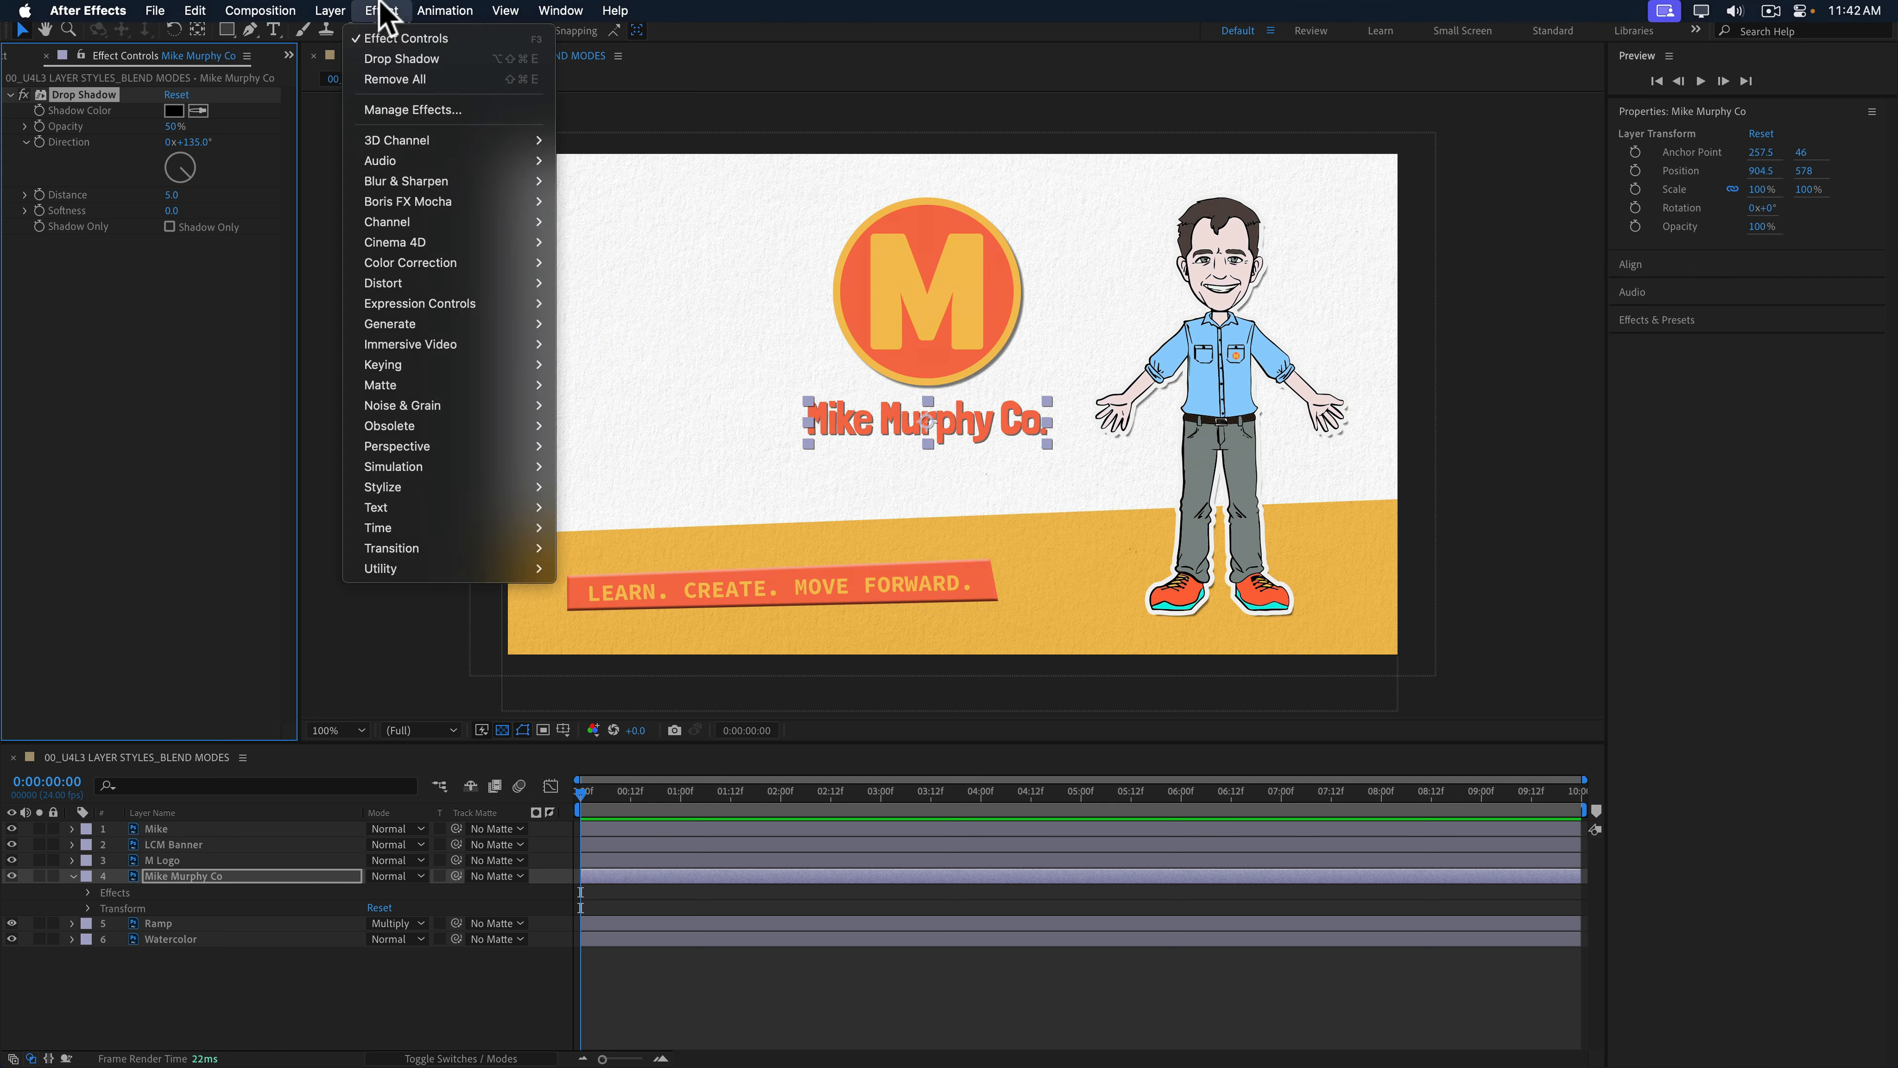
mouse_move(427, 323)
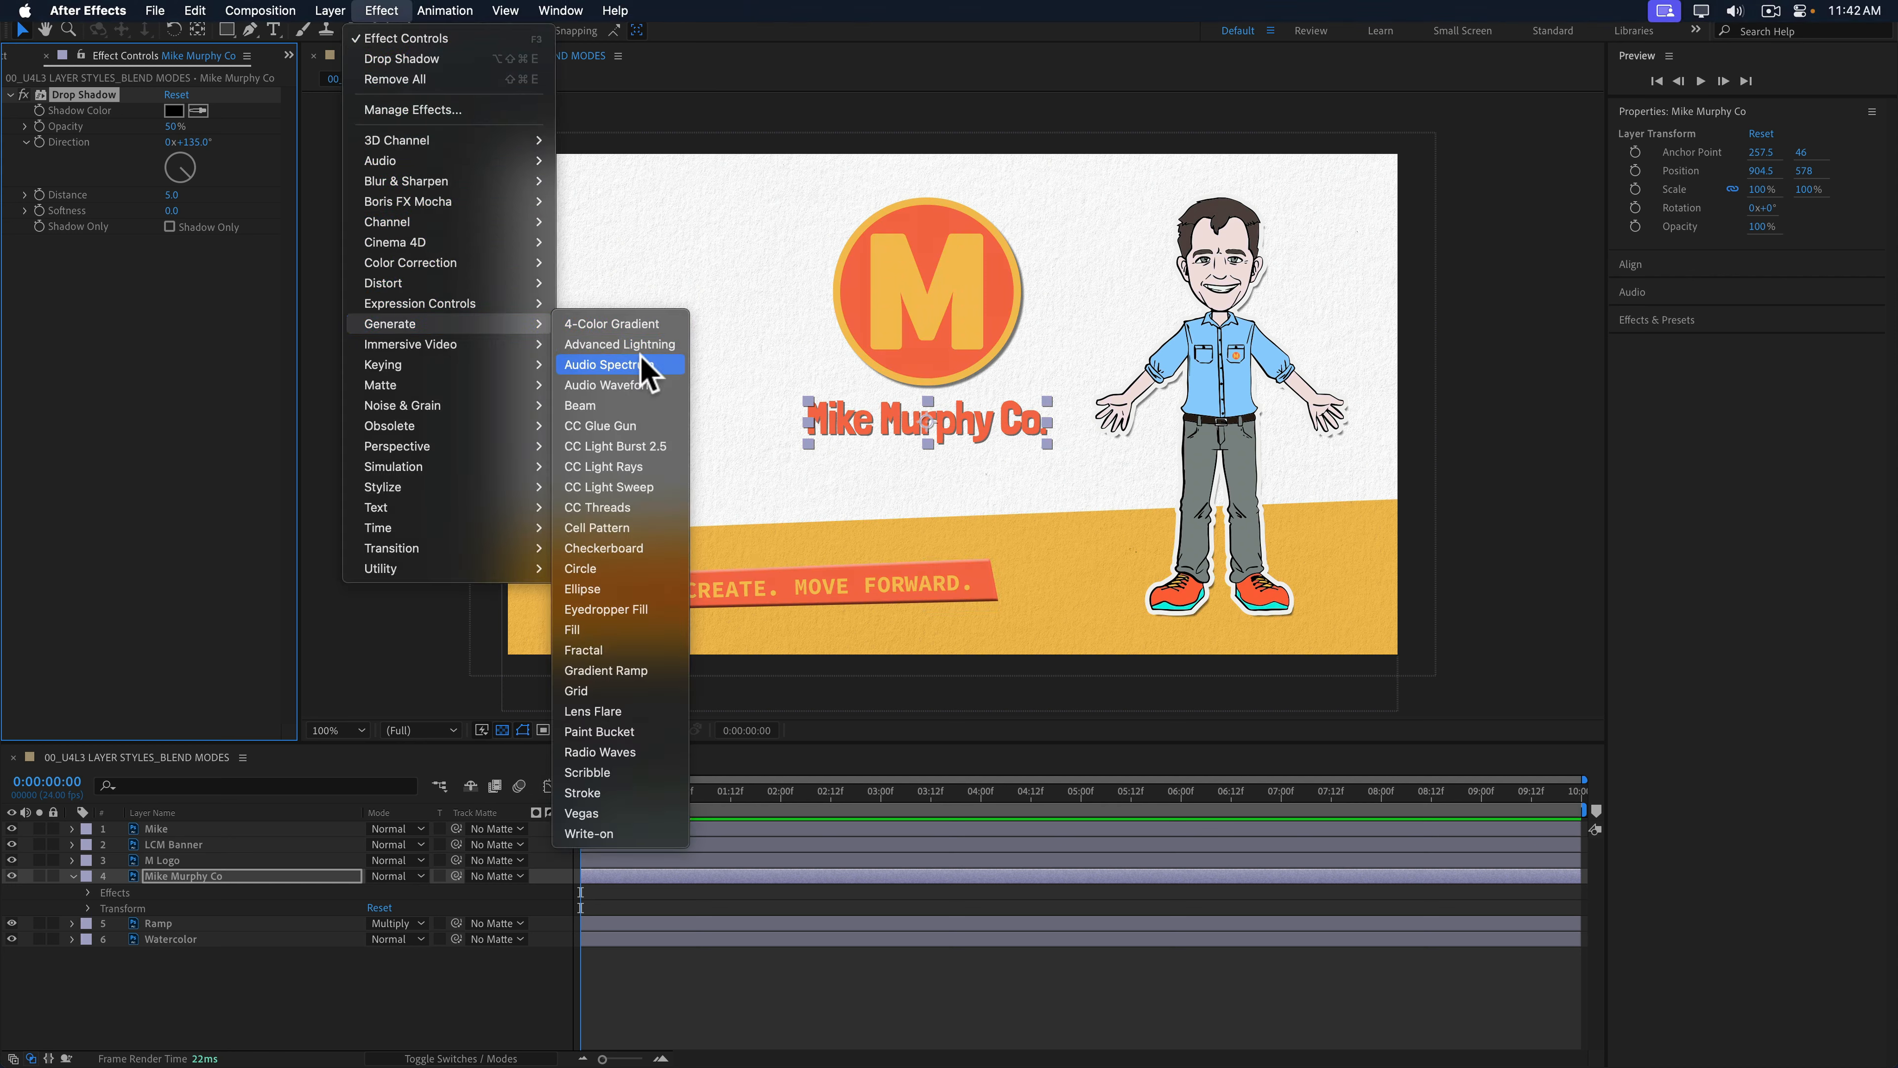
left_click(585, 630)
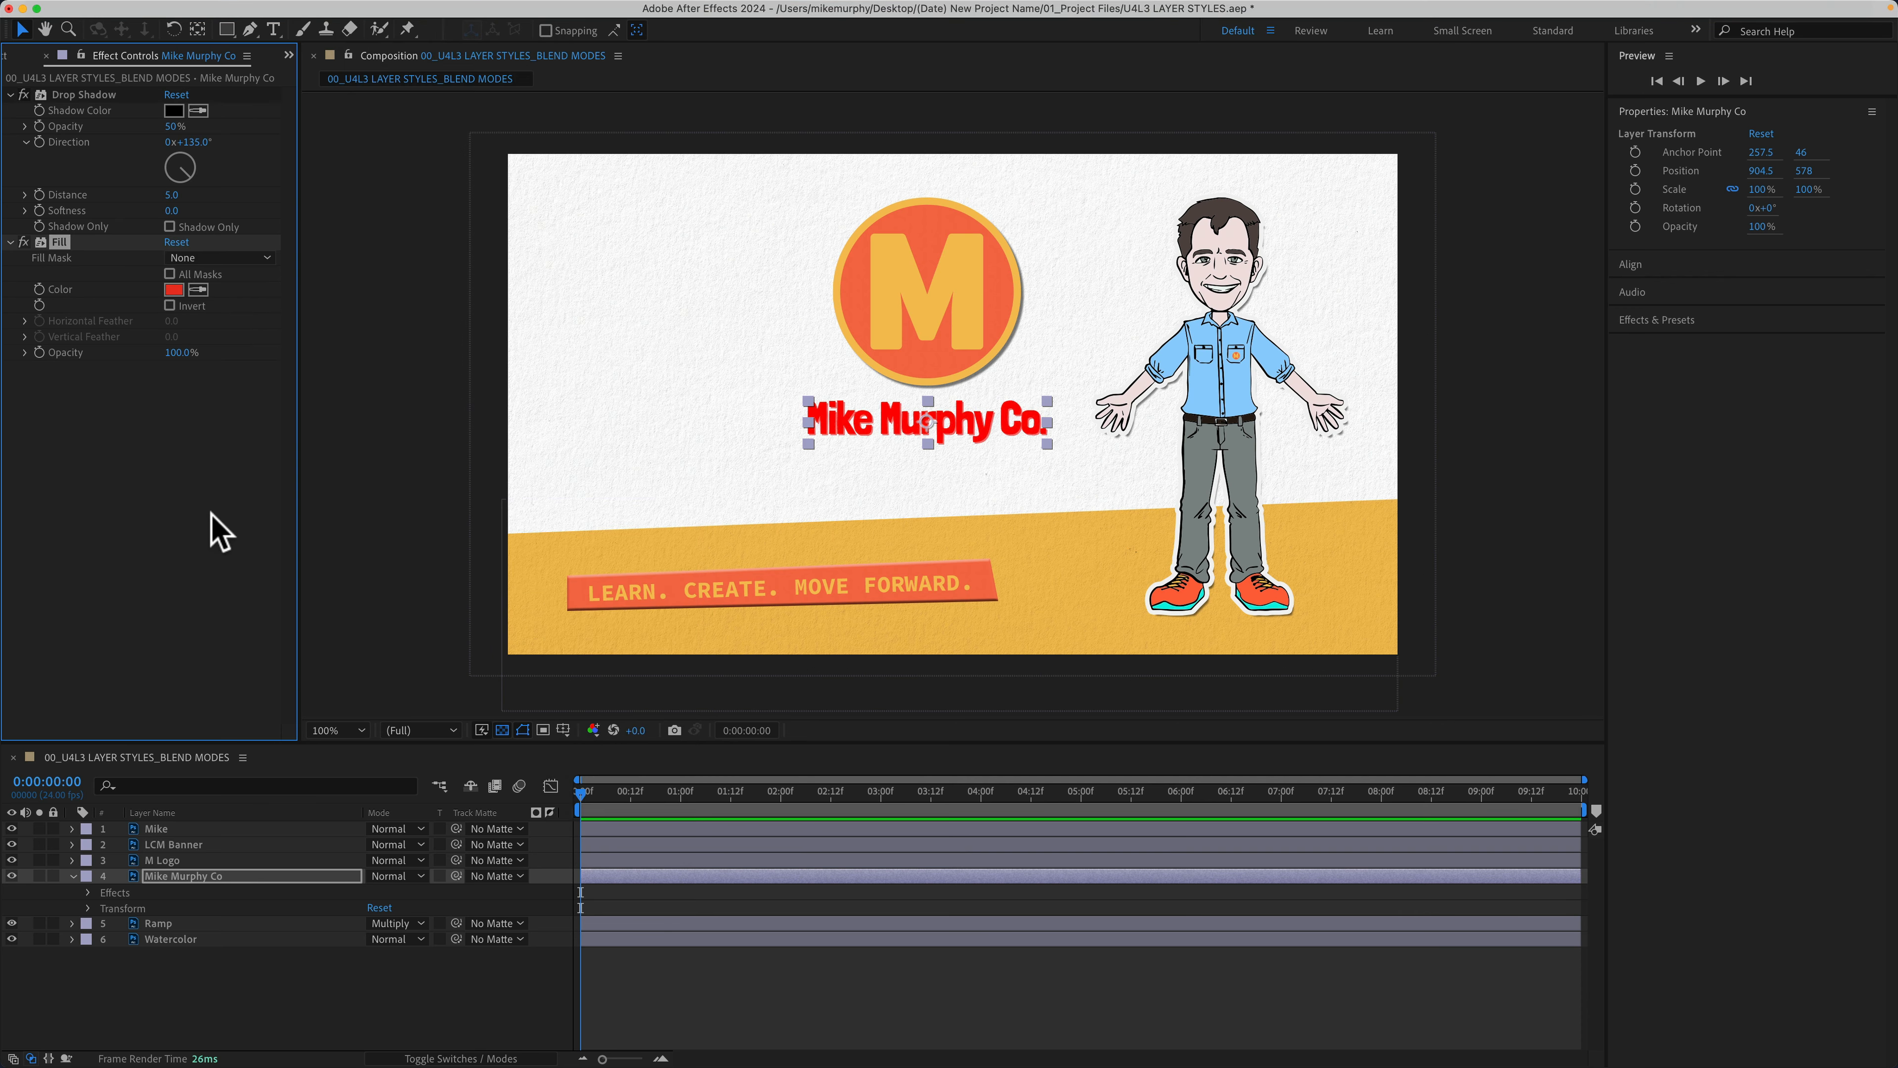
left_click(120, 658)
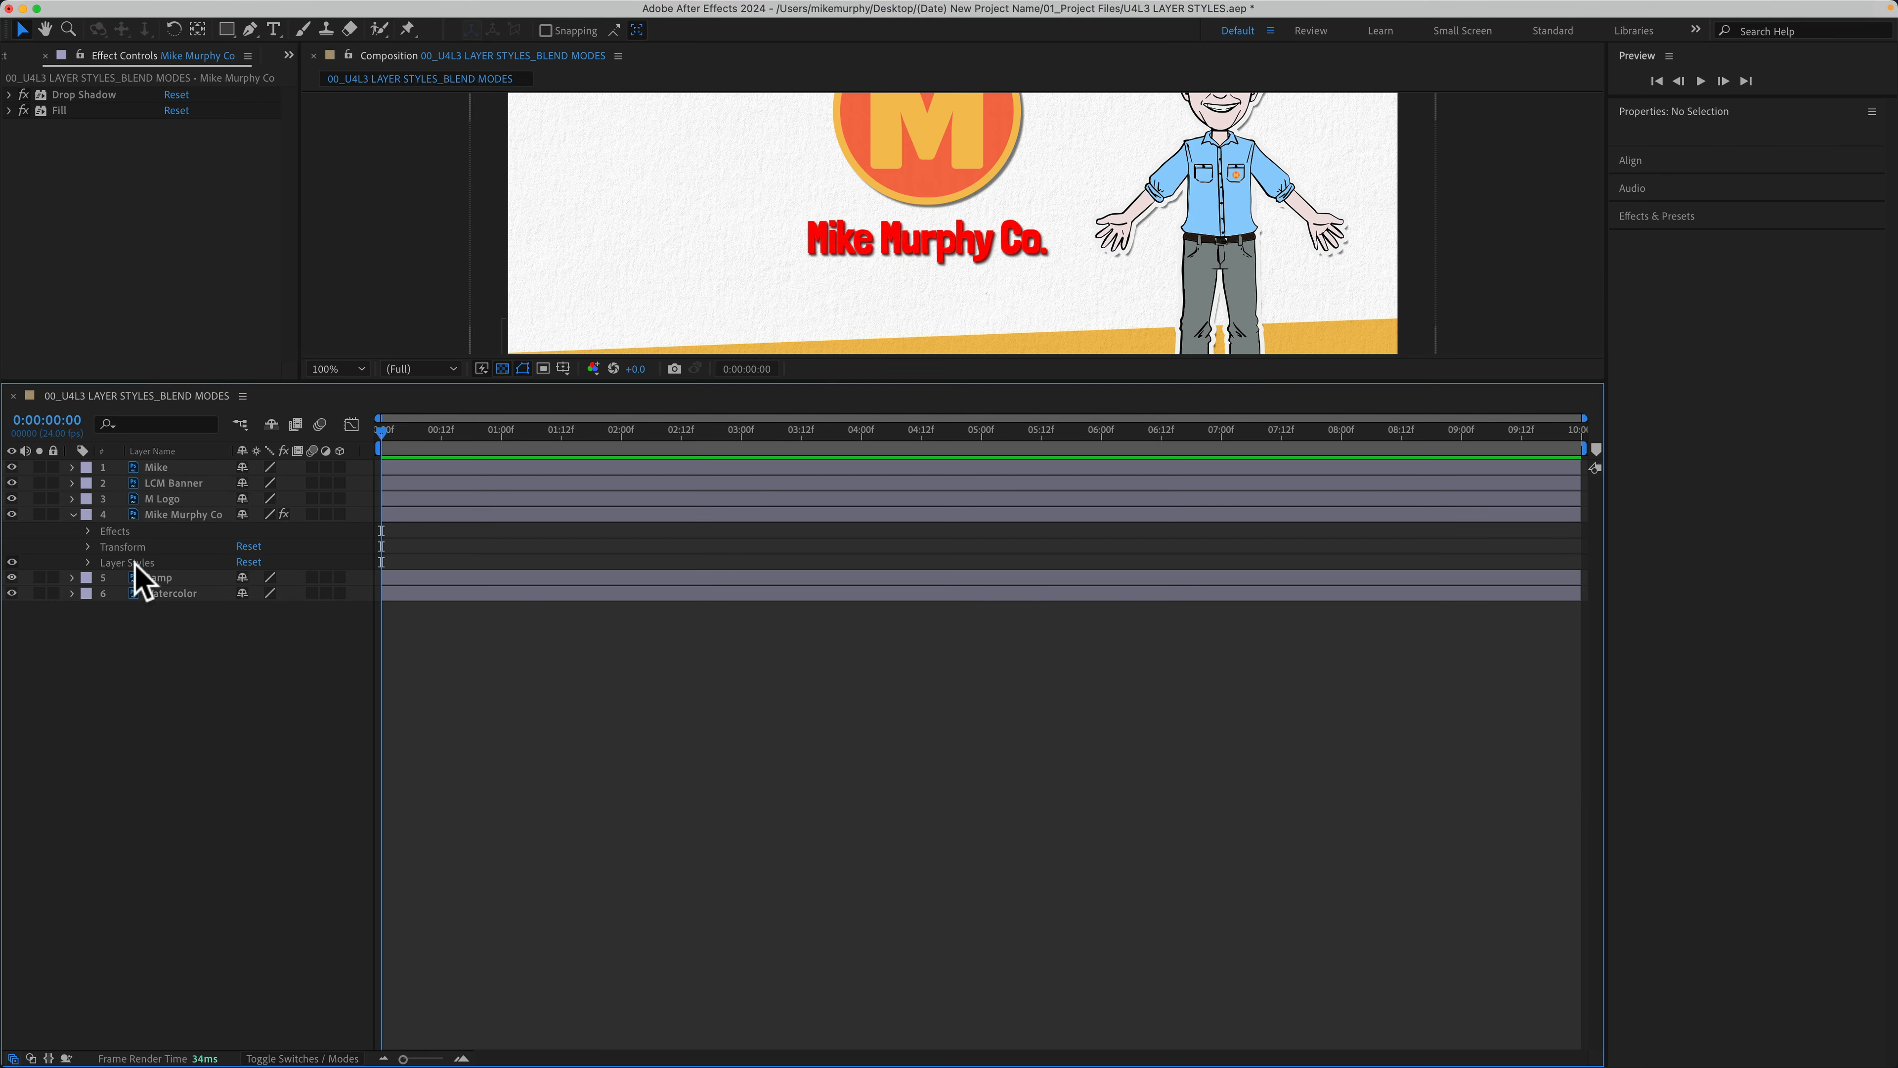
left_click(166, 516)
right_click(167, 517)
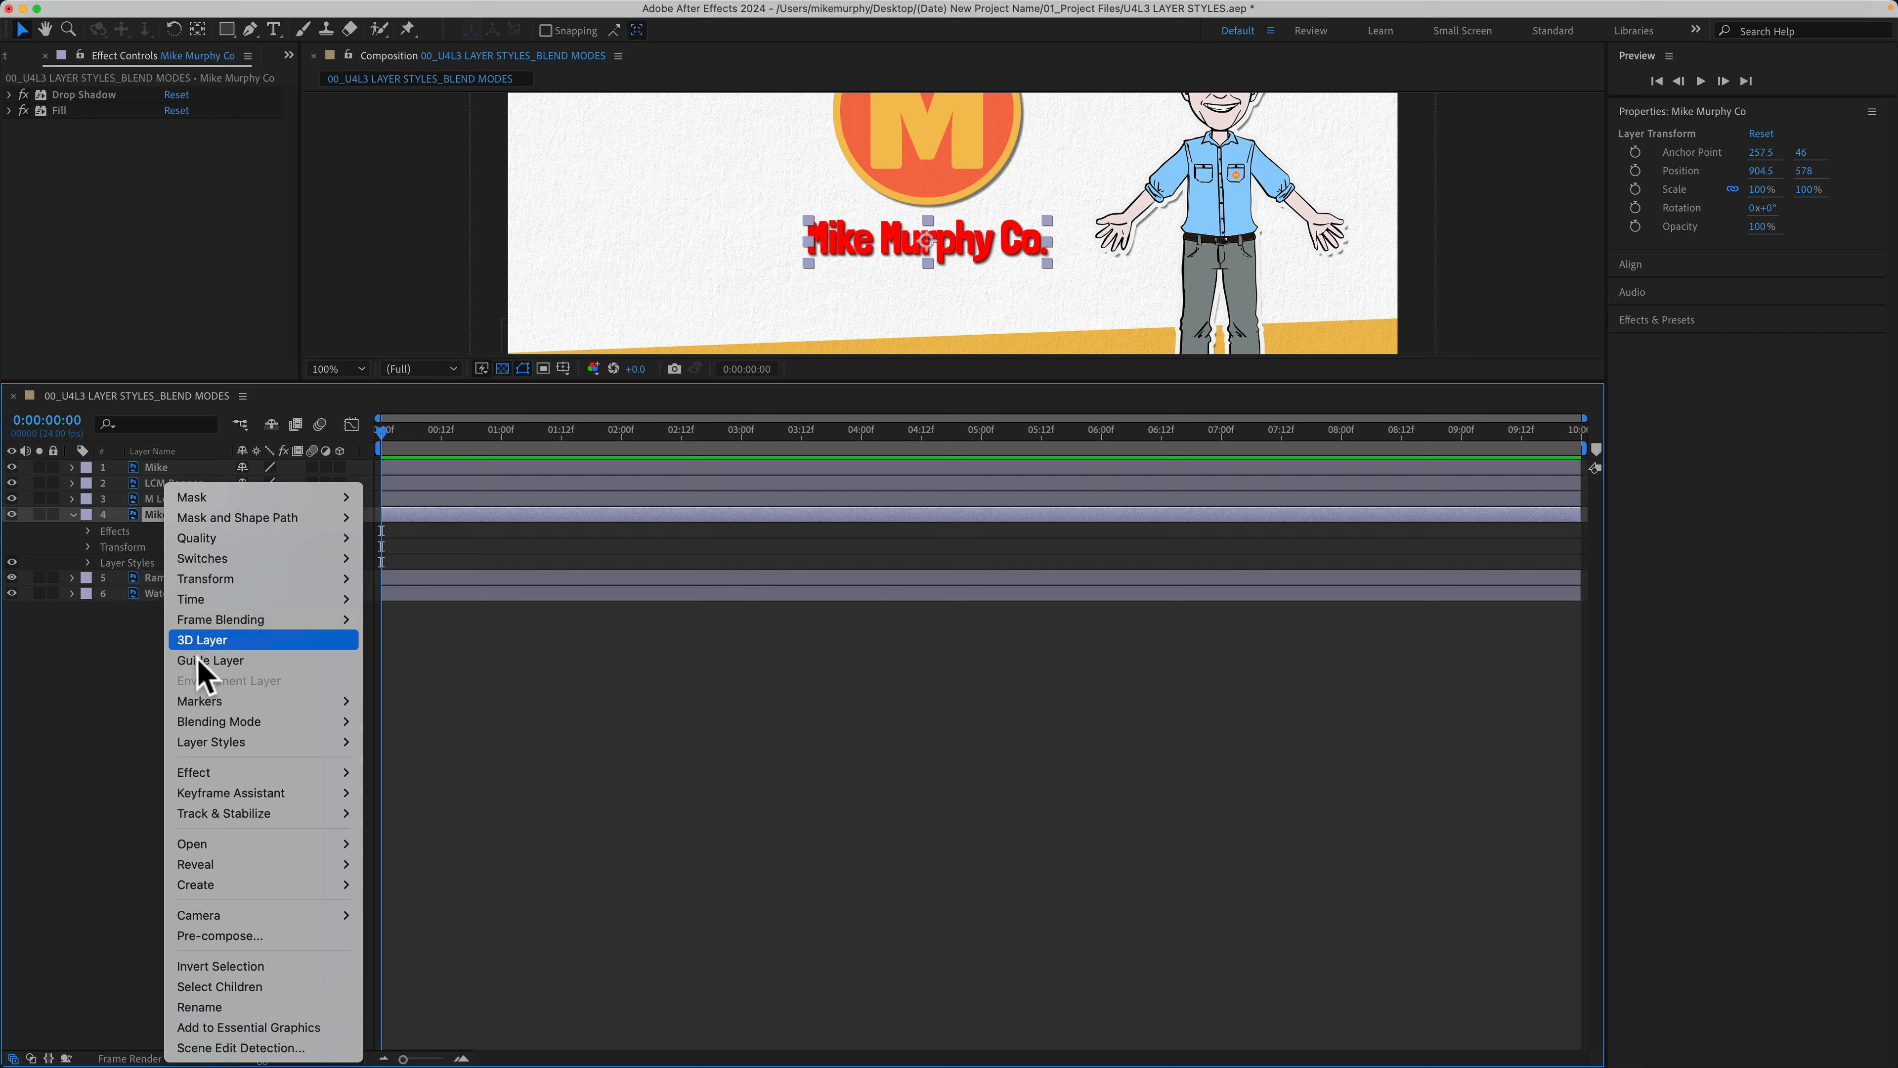
mouse_move(206, 734)
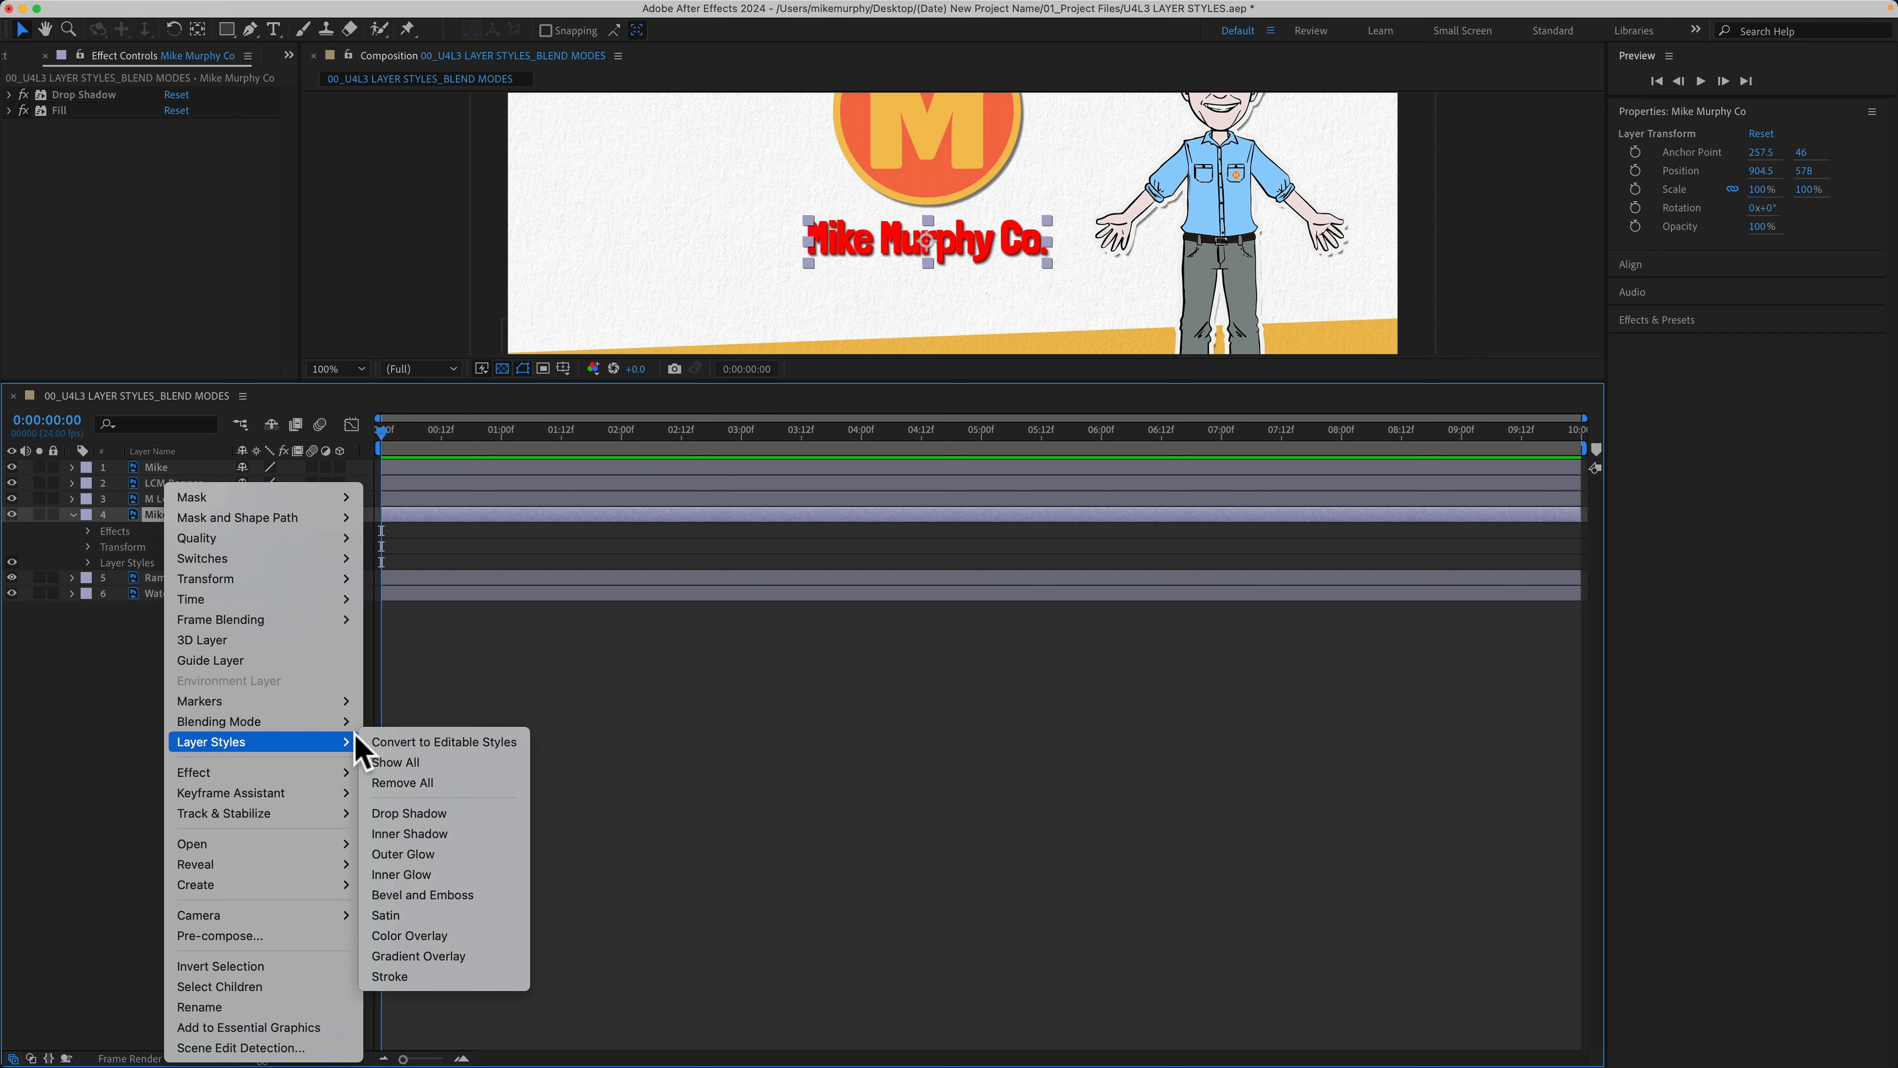
left_click(467, 697)
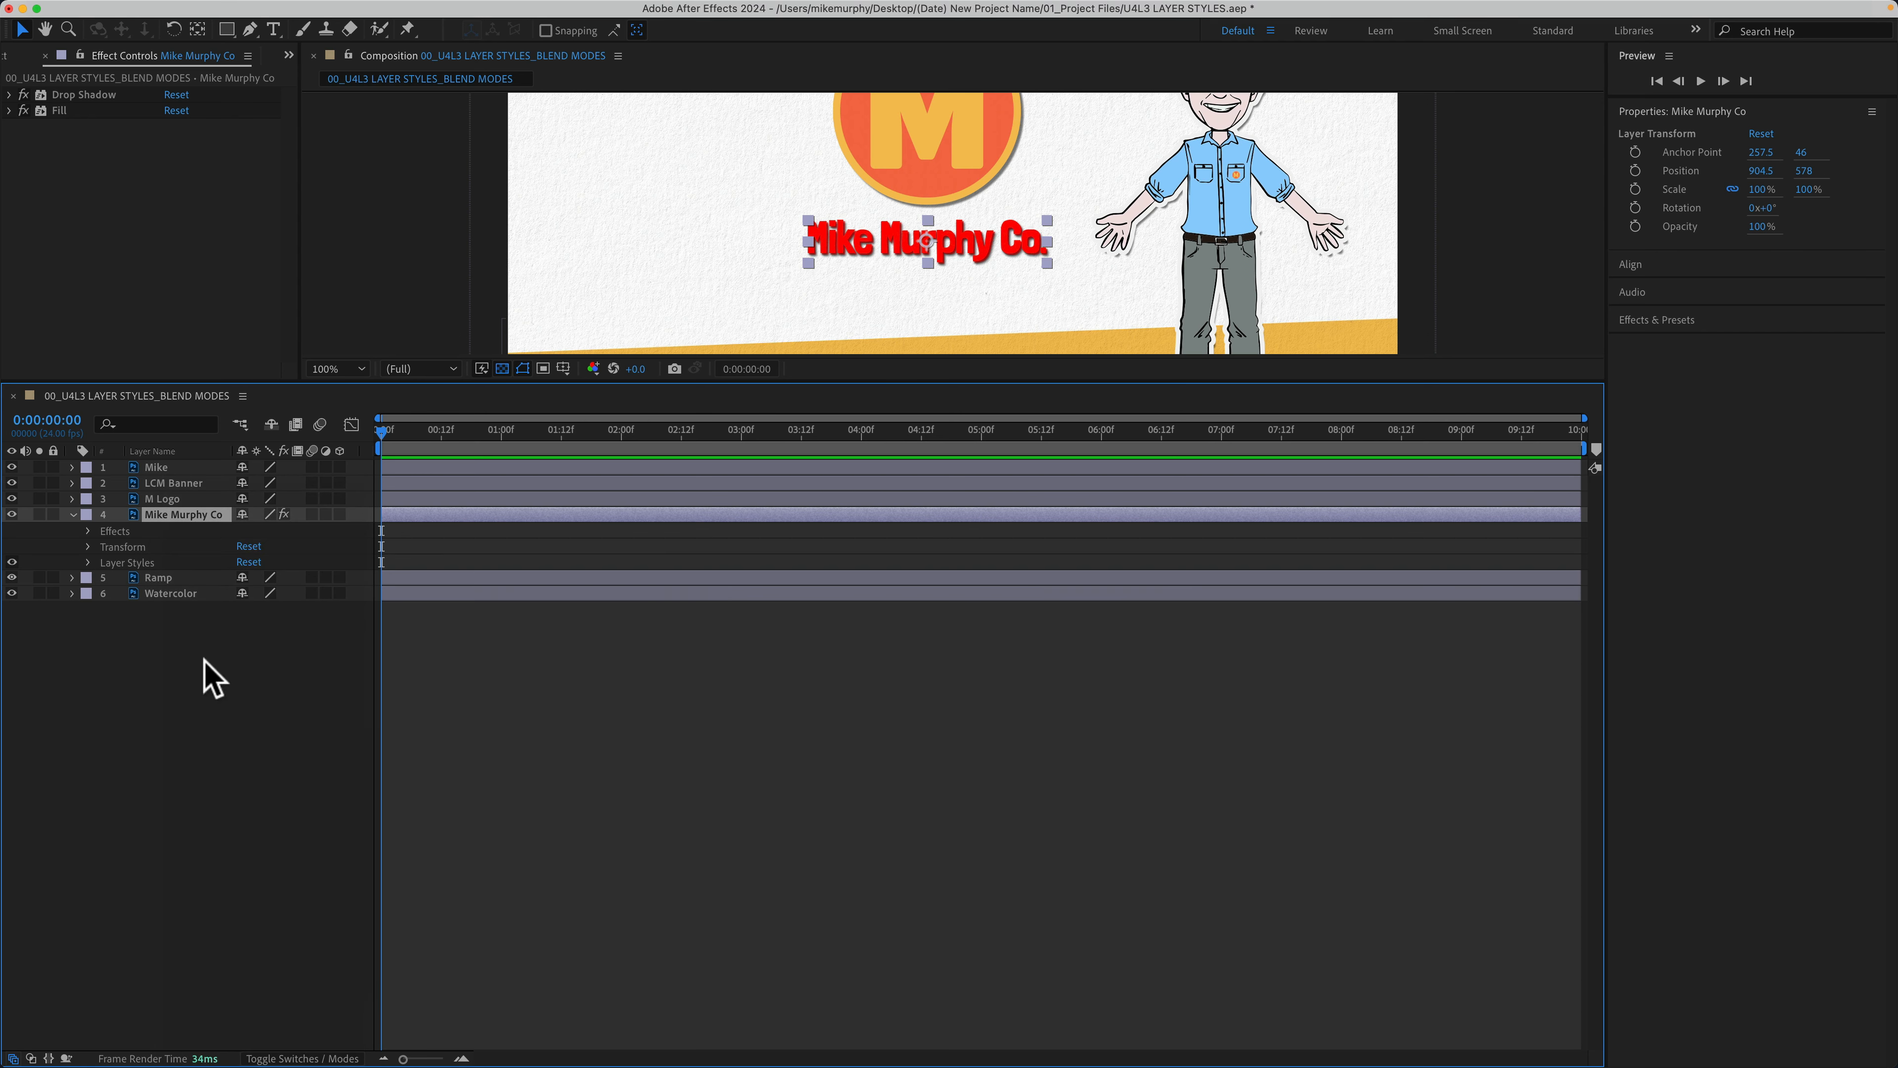
left_click(133, 562)
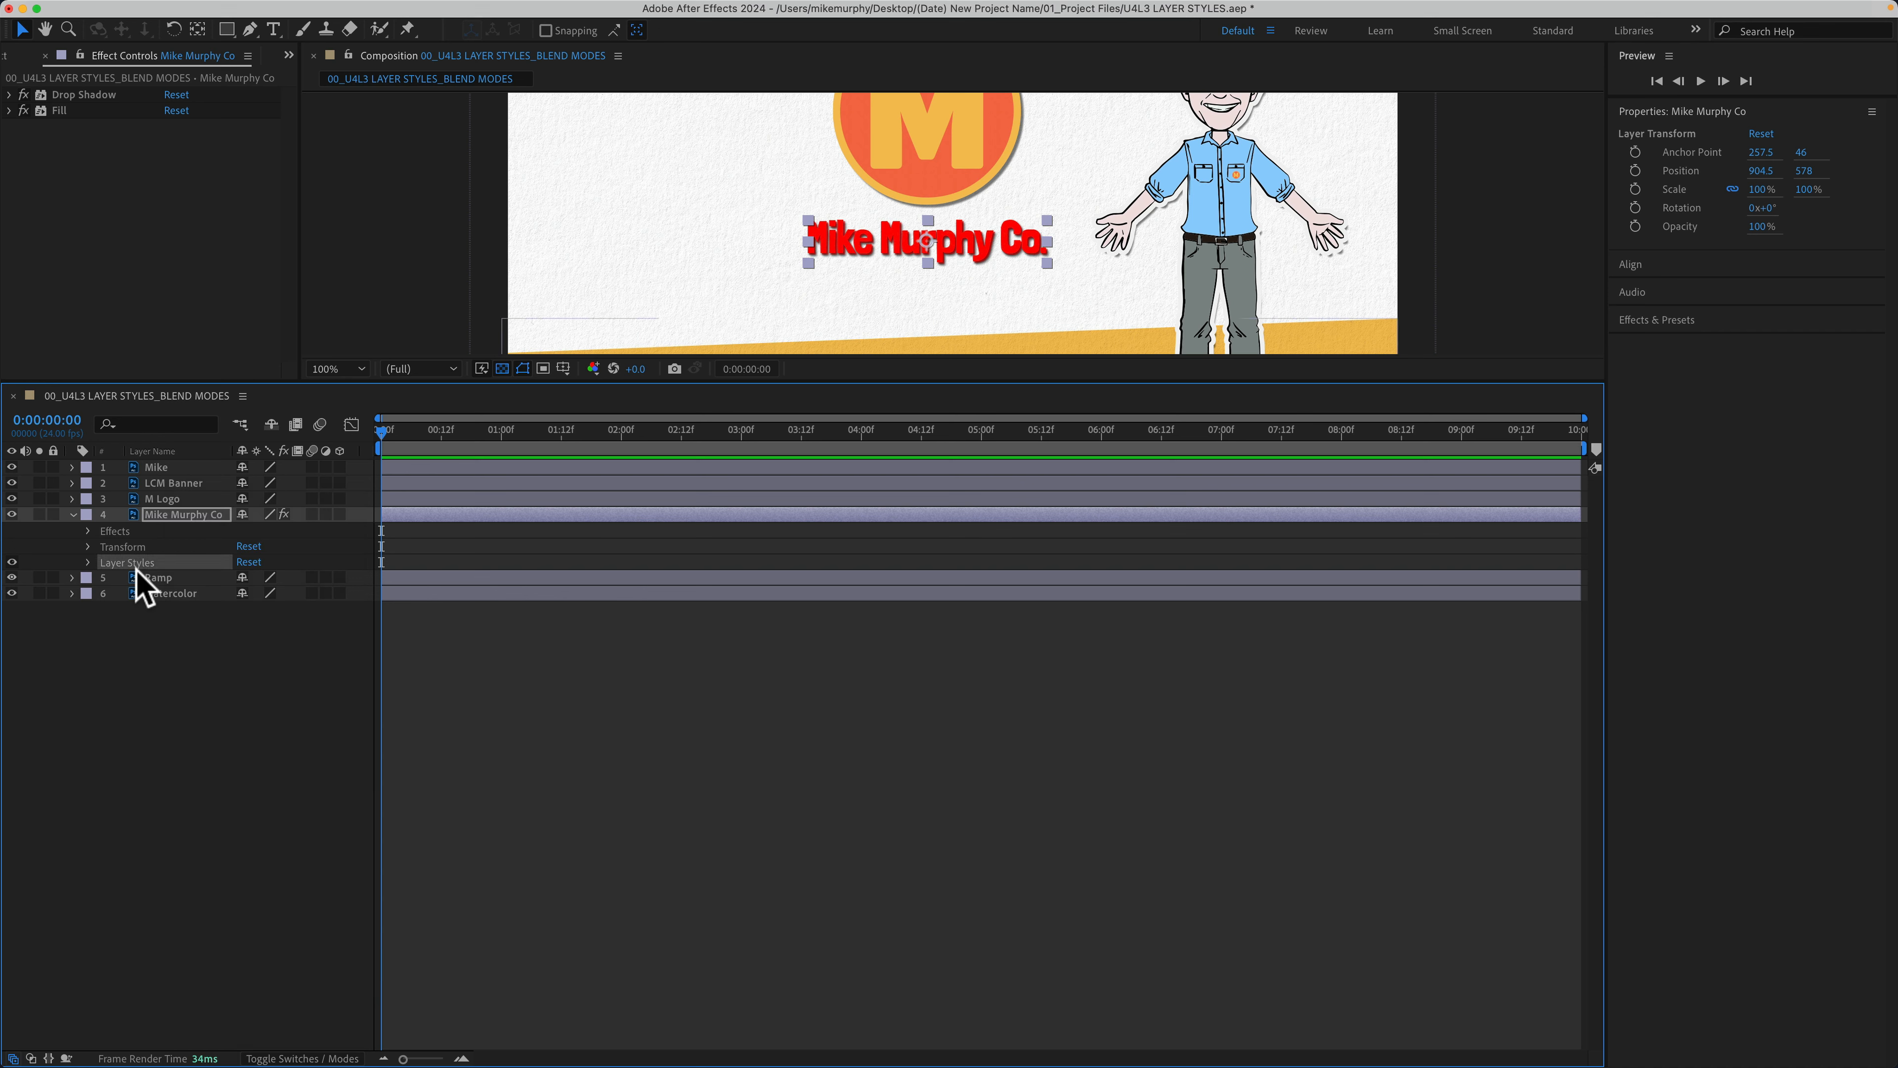
left_click(124, 677)
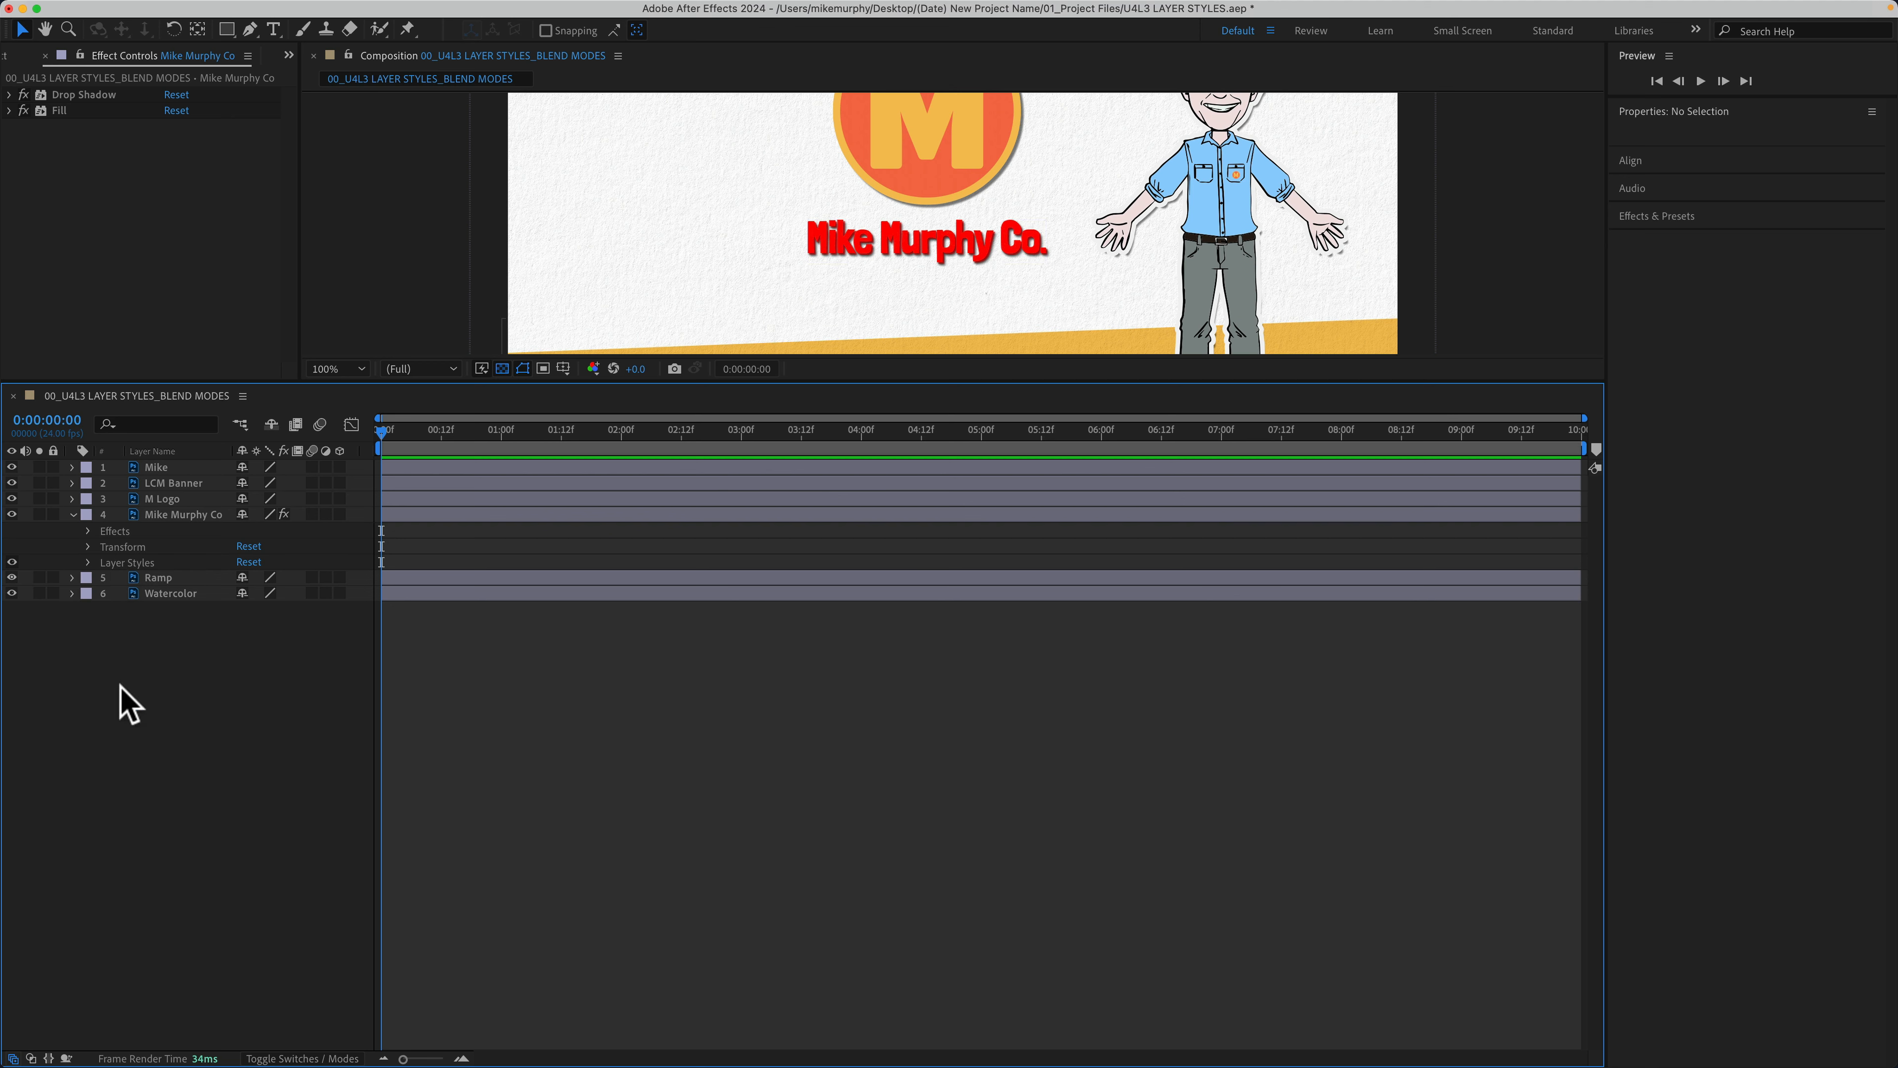
left_click(143, 287)
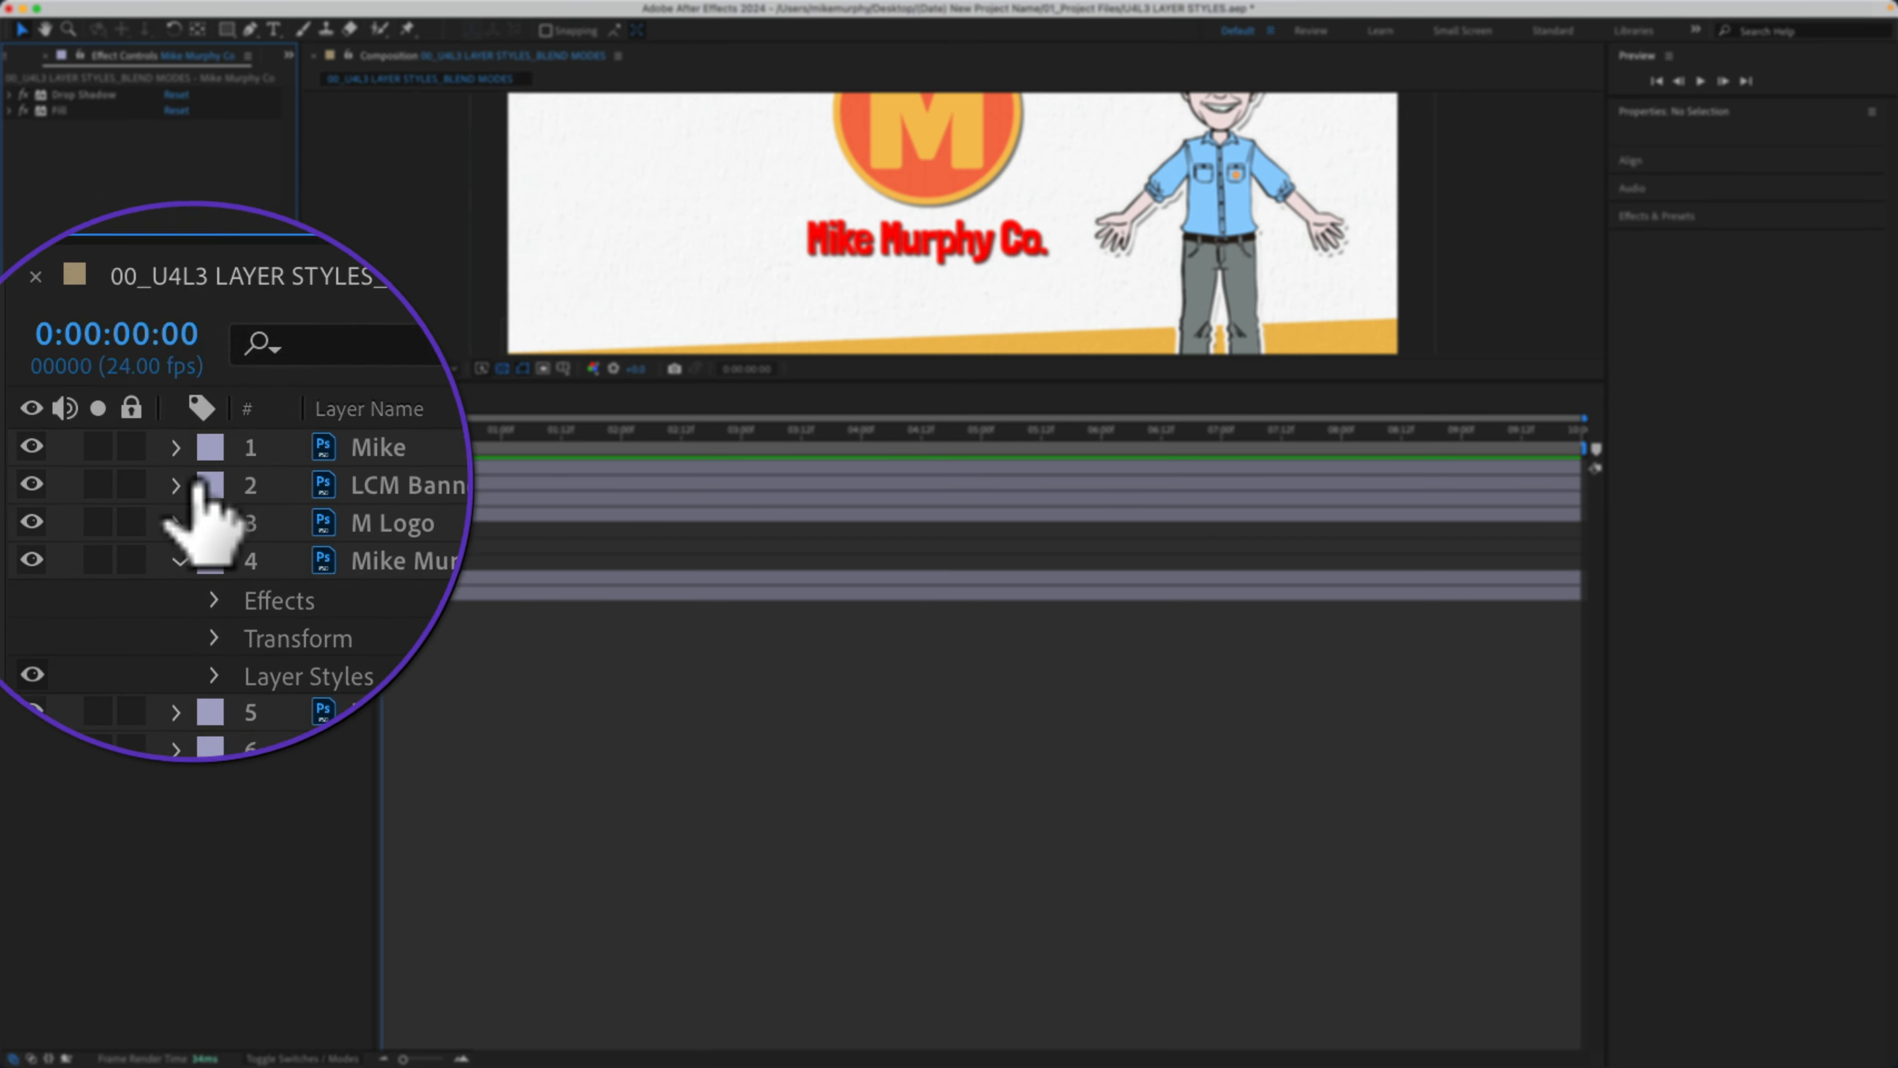
Step: Inspect the title layer's Layer Styles, Effects and Transform groups in turn
left_click(121, 563)
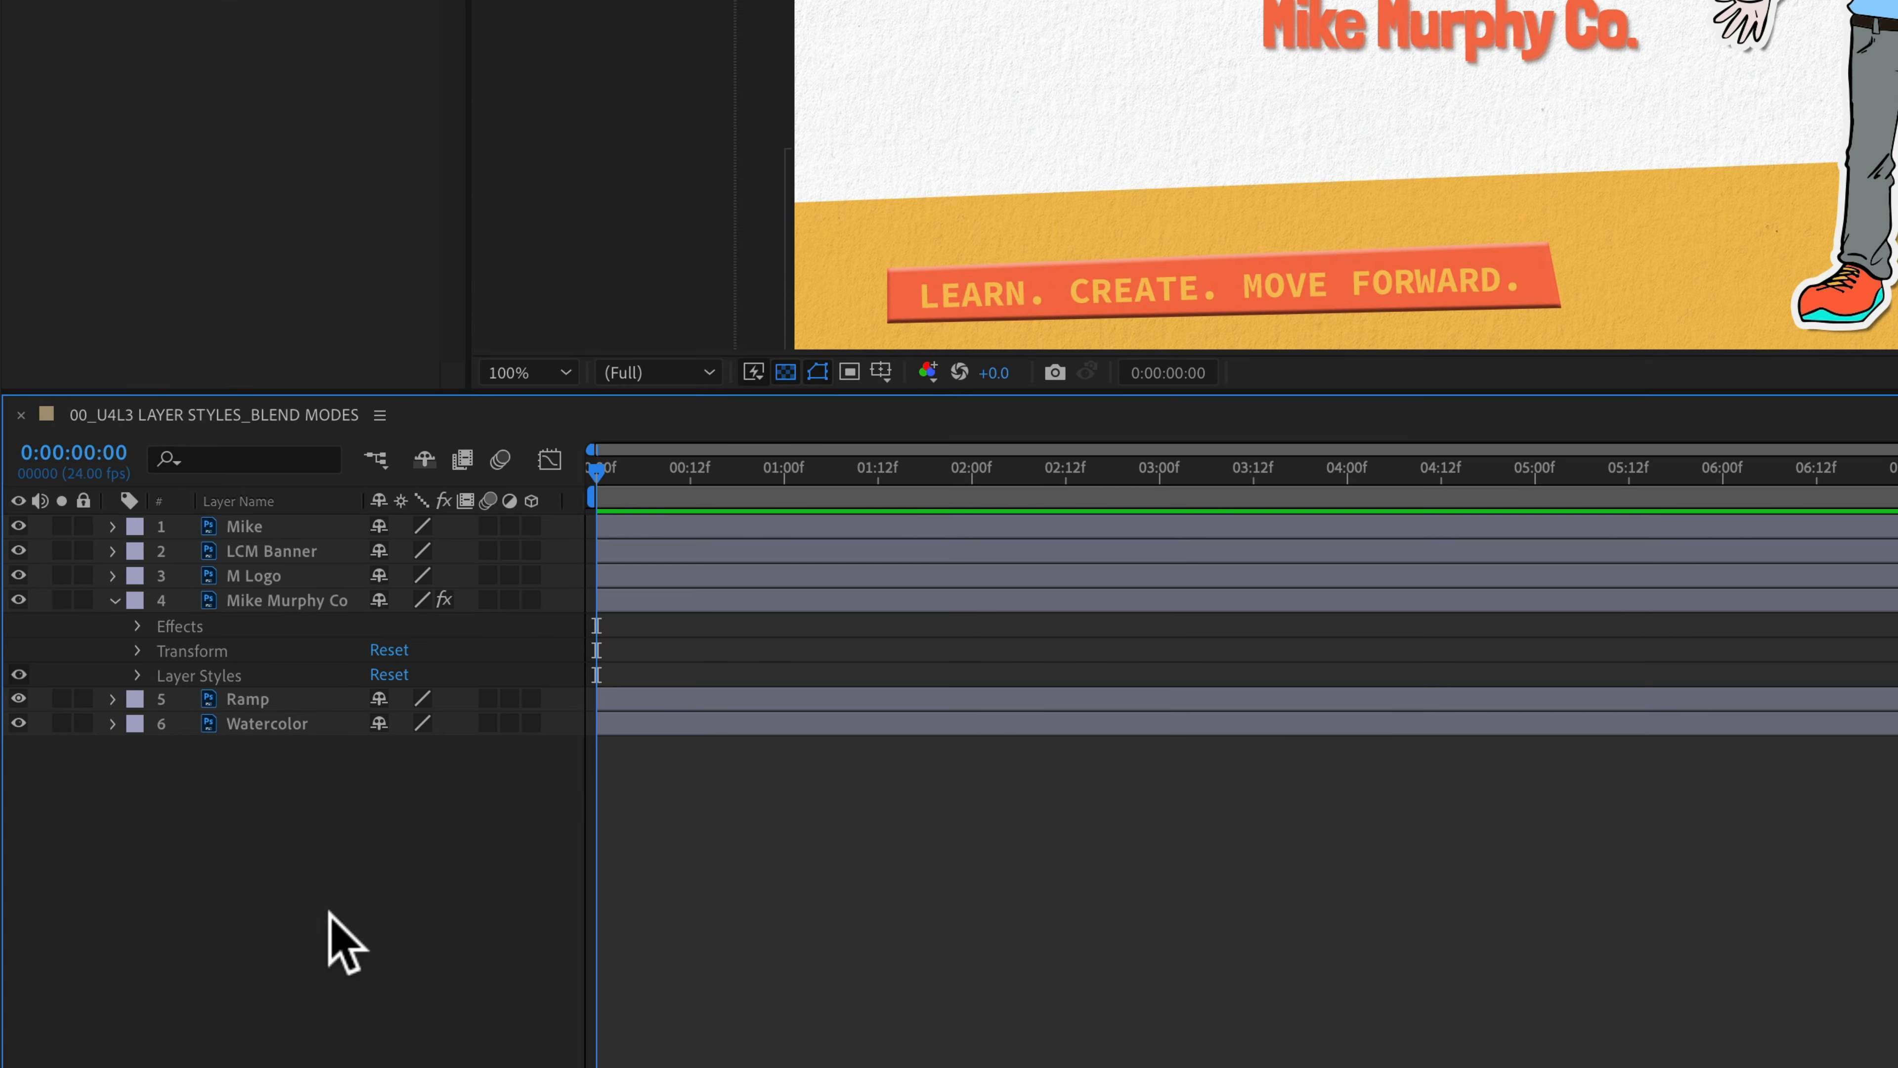
left_click(182, 628)
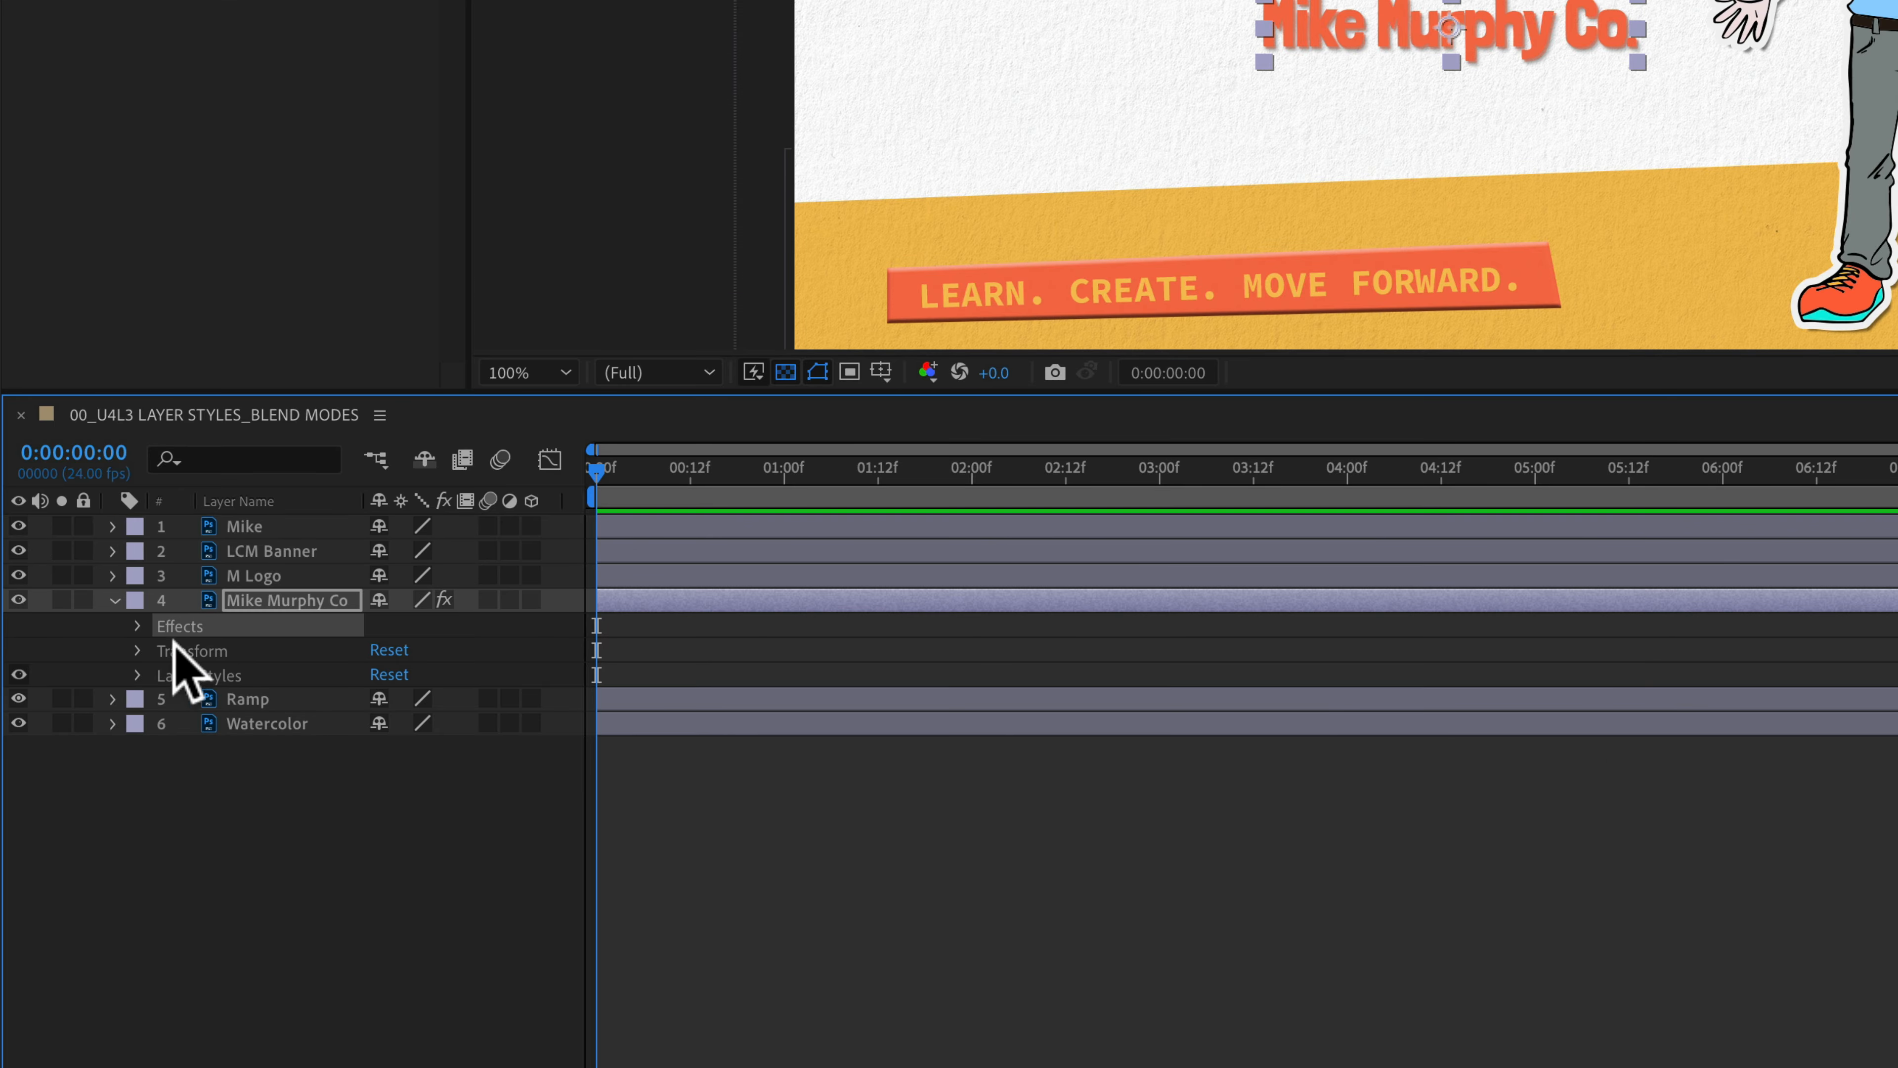
left_click(161, 652)
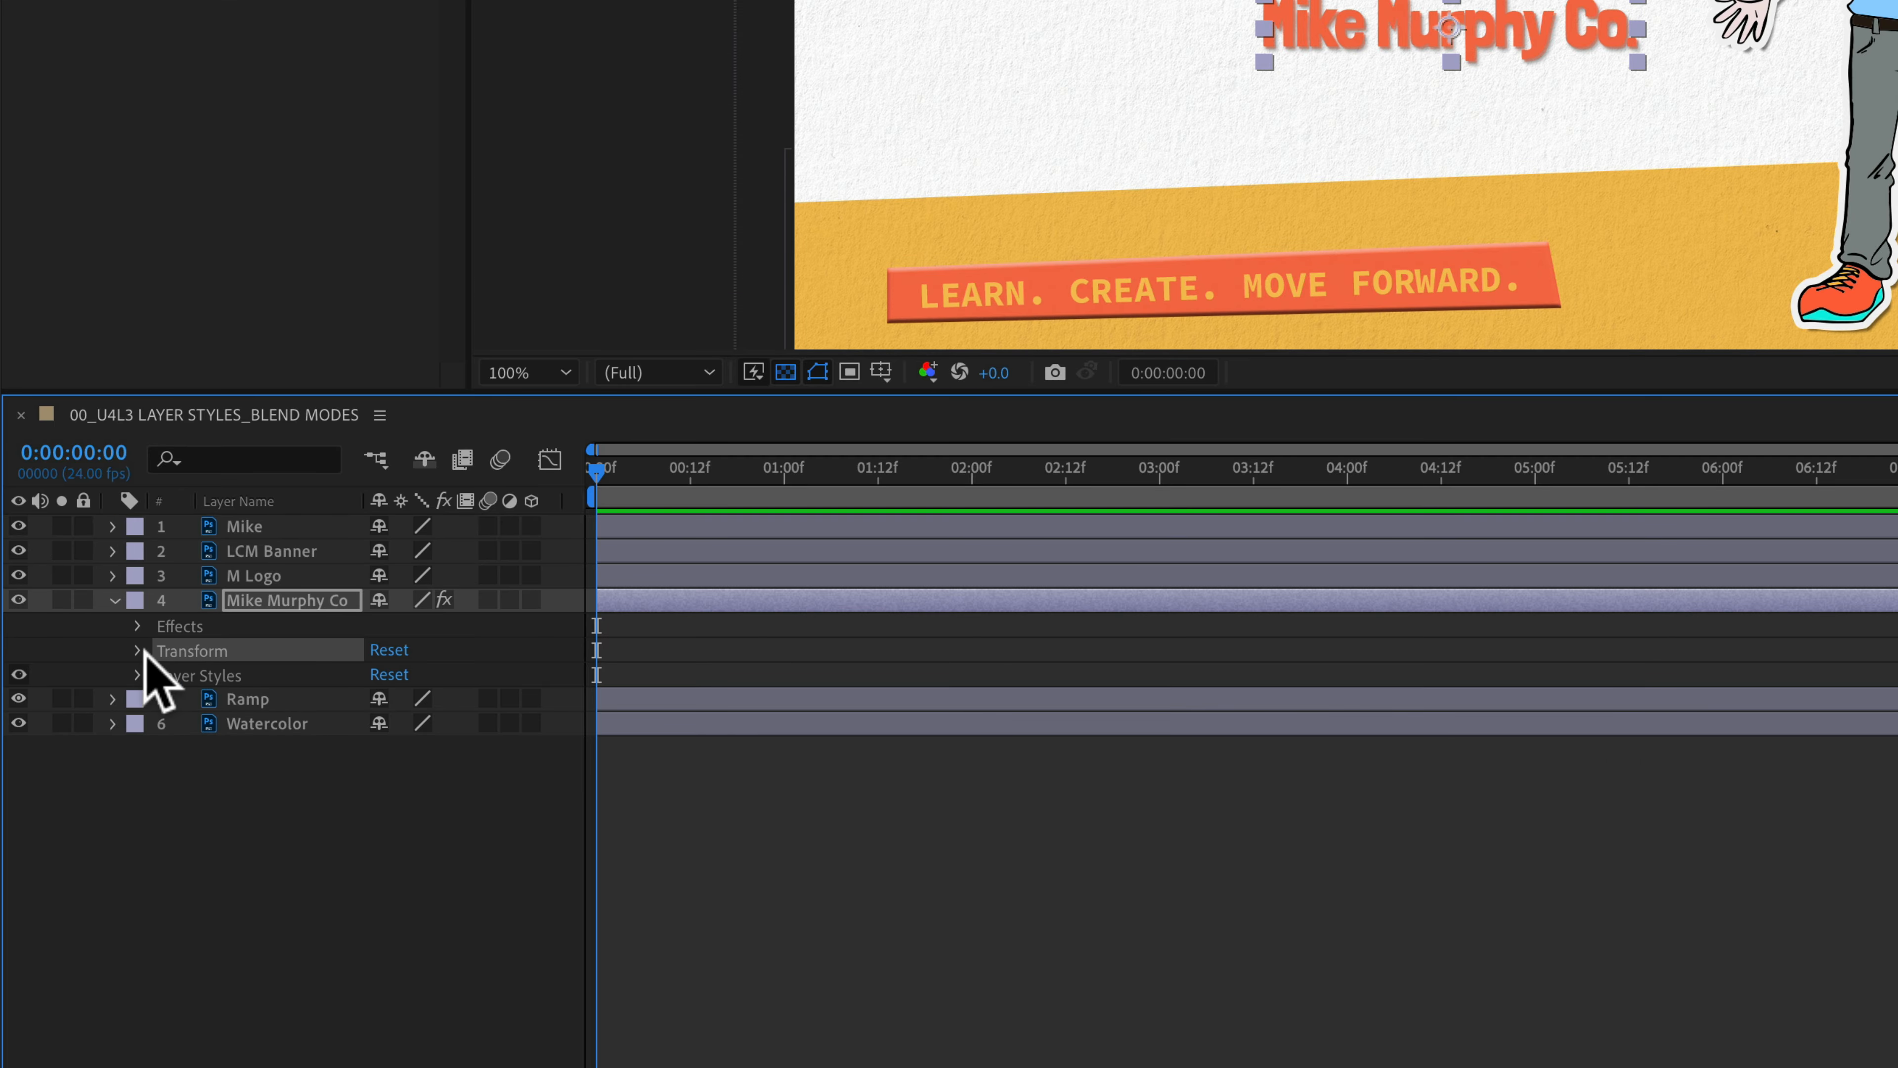
left_click(198, 674)
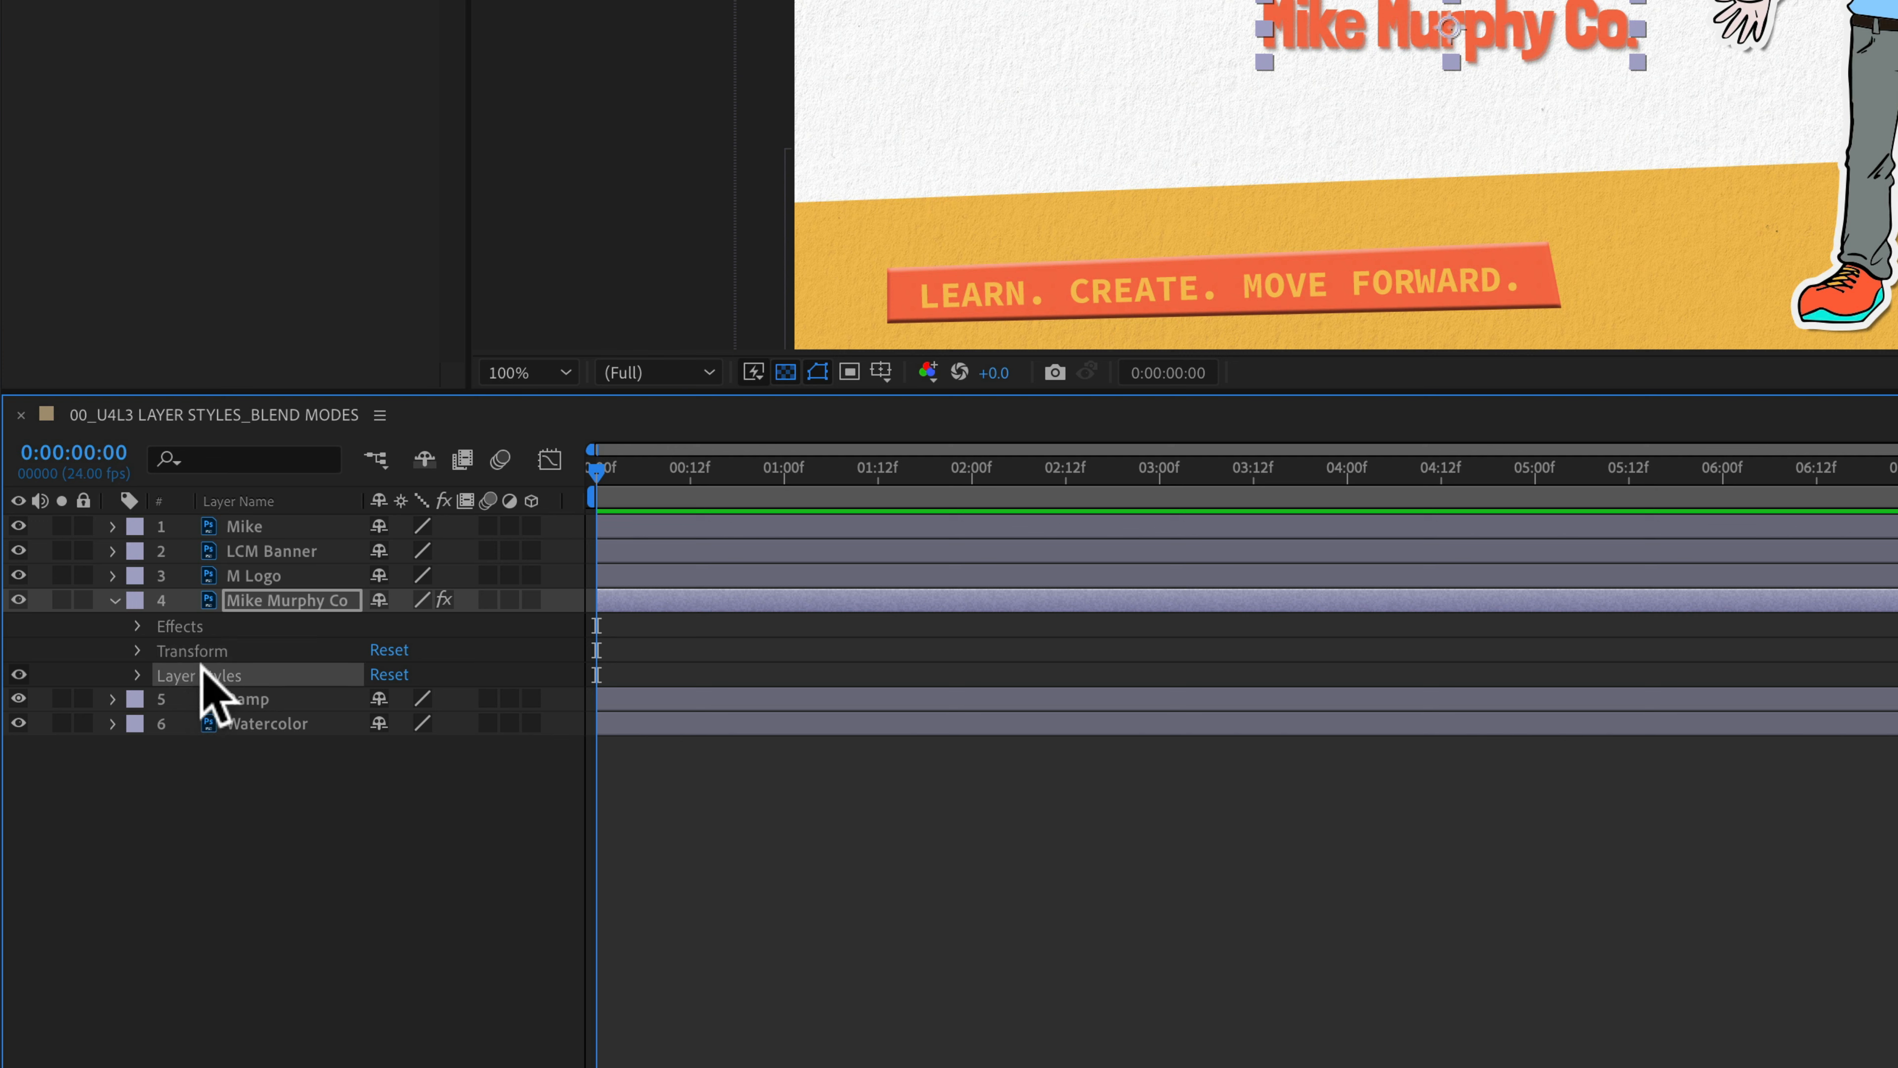
left_click(215, 891)
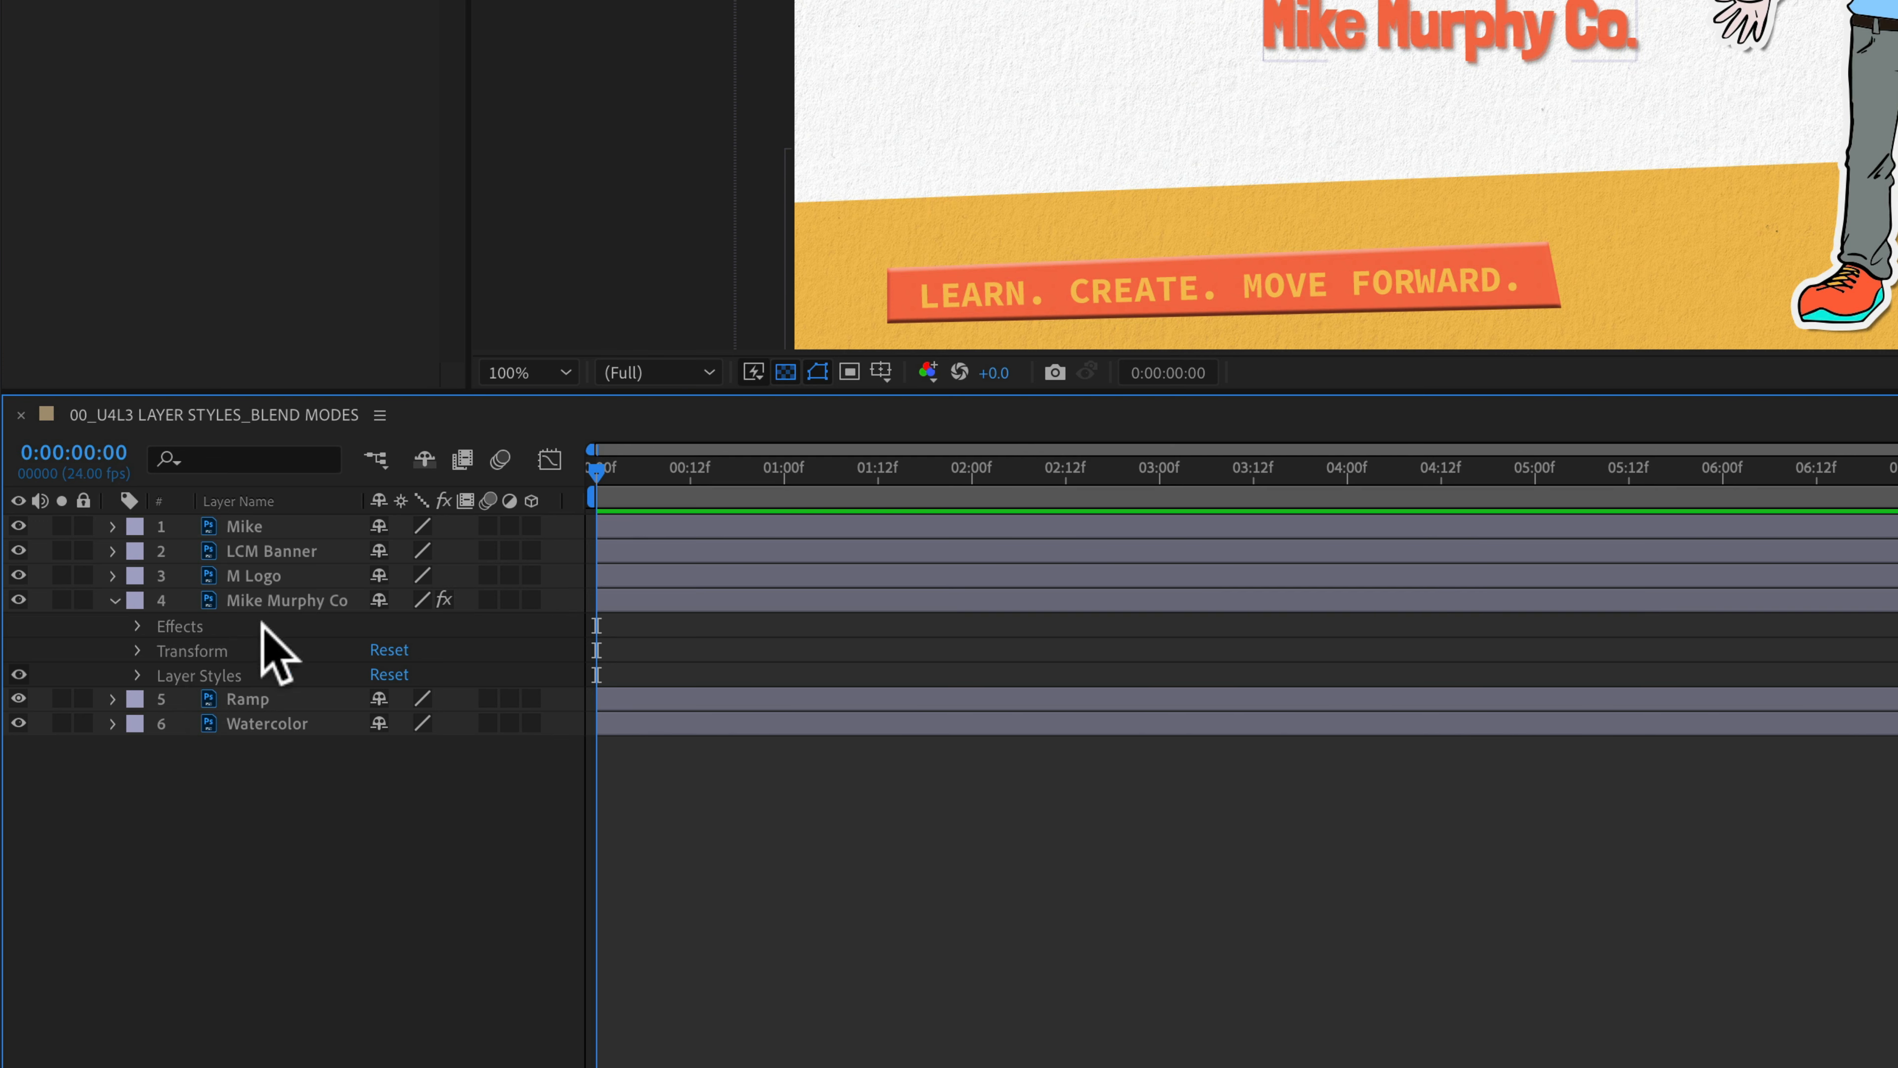
Step: Turn on the 3D Layer switch for Mike Murphy Co and recheck its Effects and Layer Styles
left_click(531, 600)
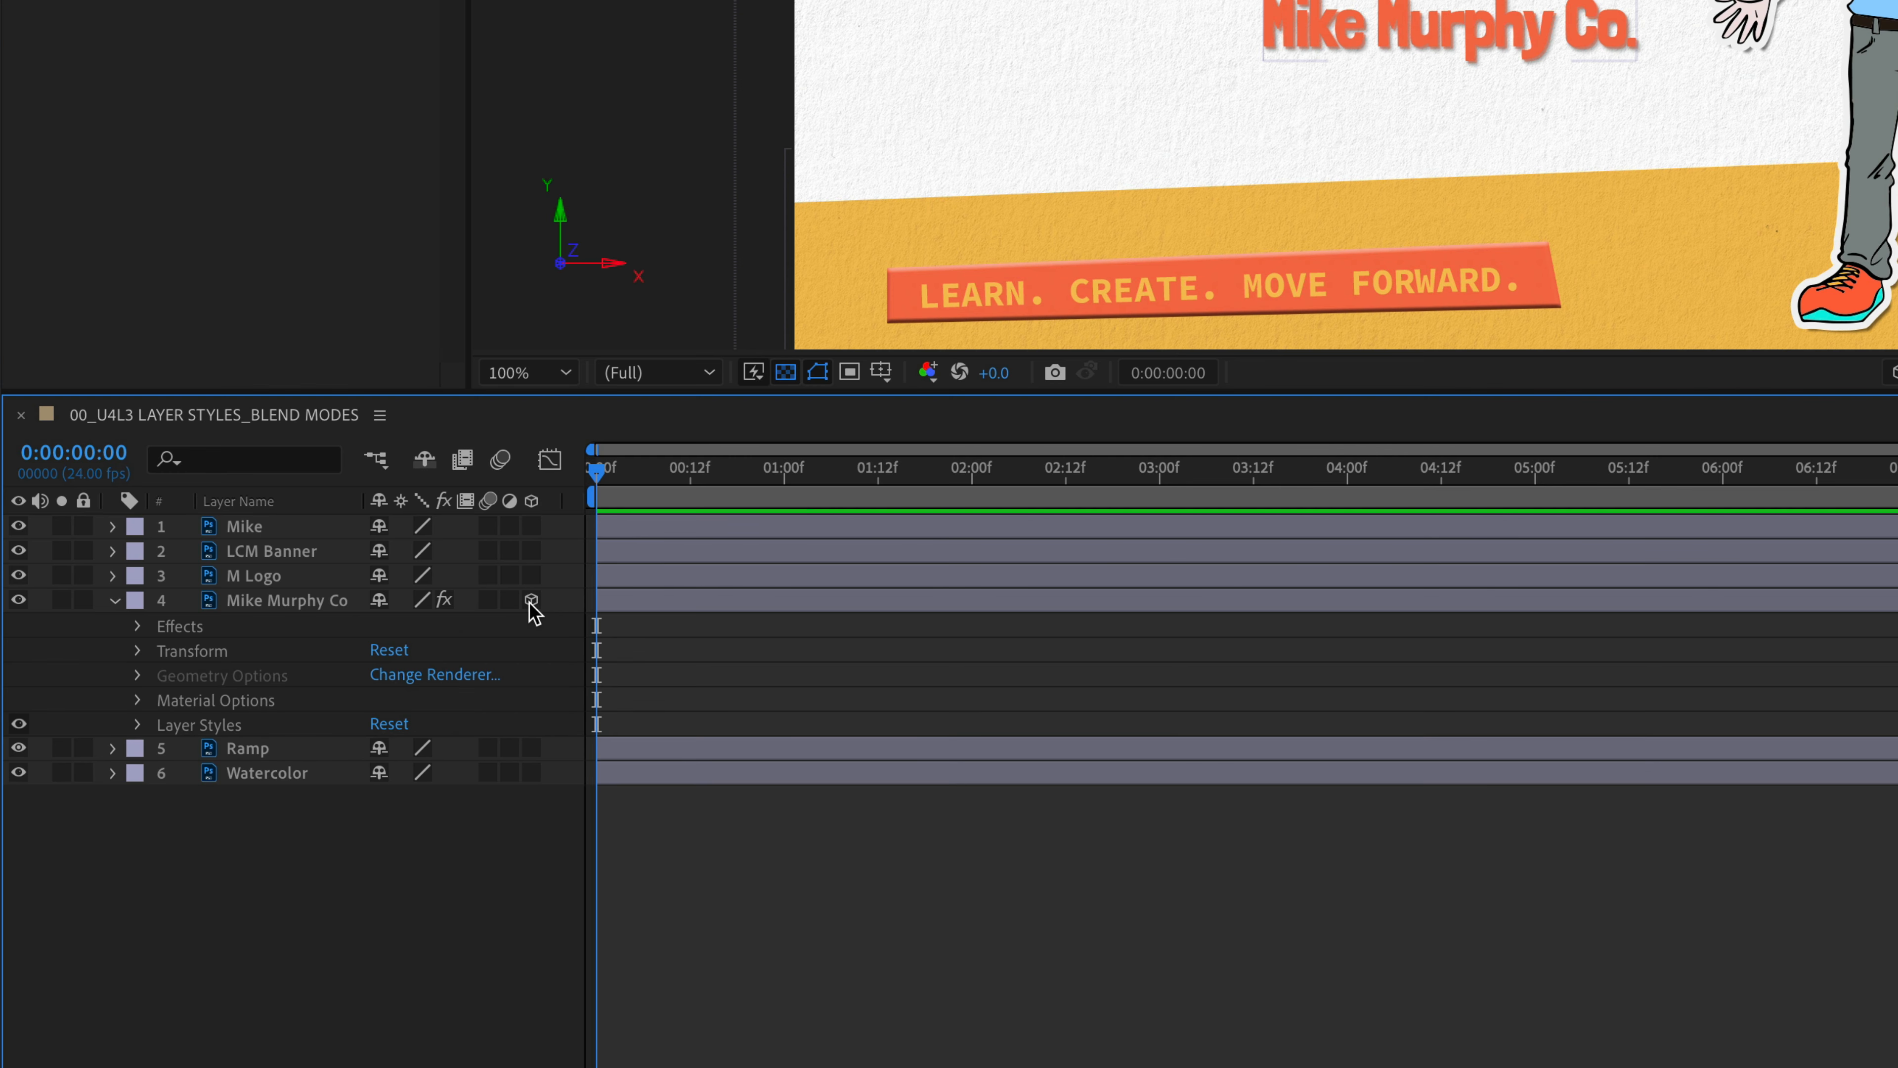
left_click(182, 629)
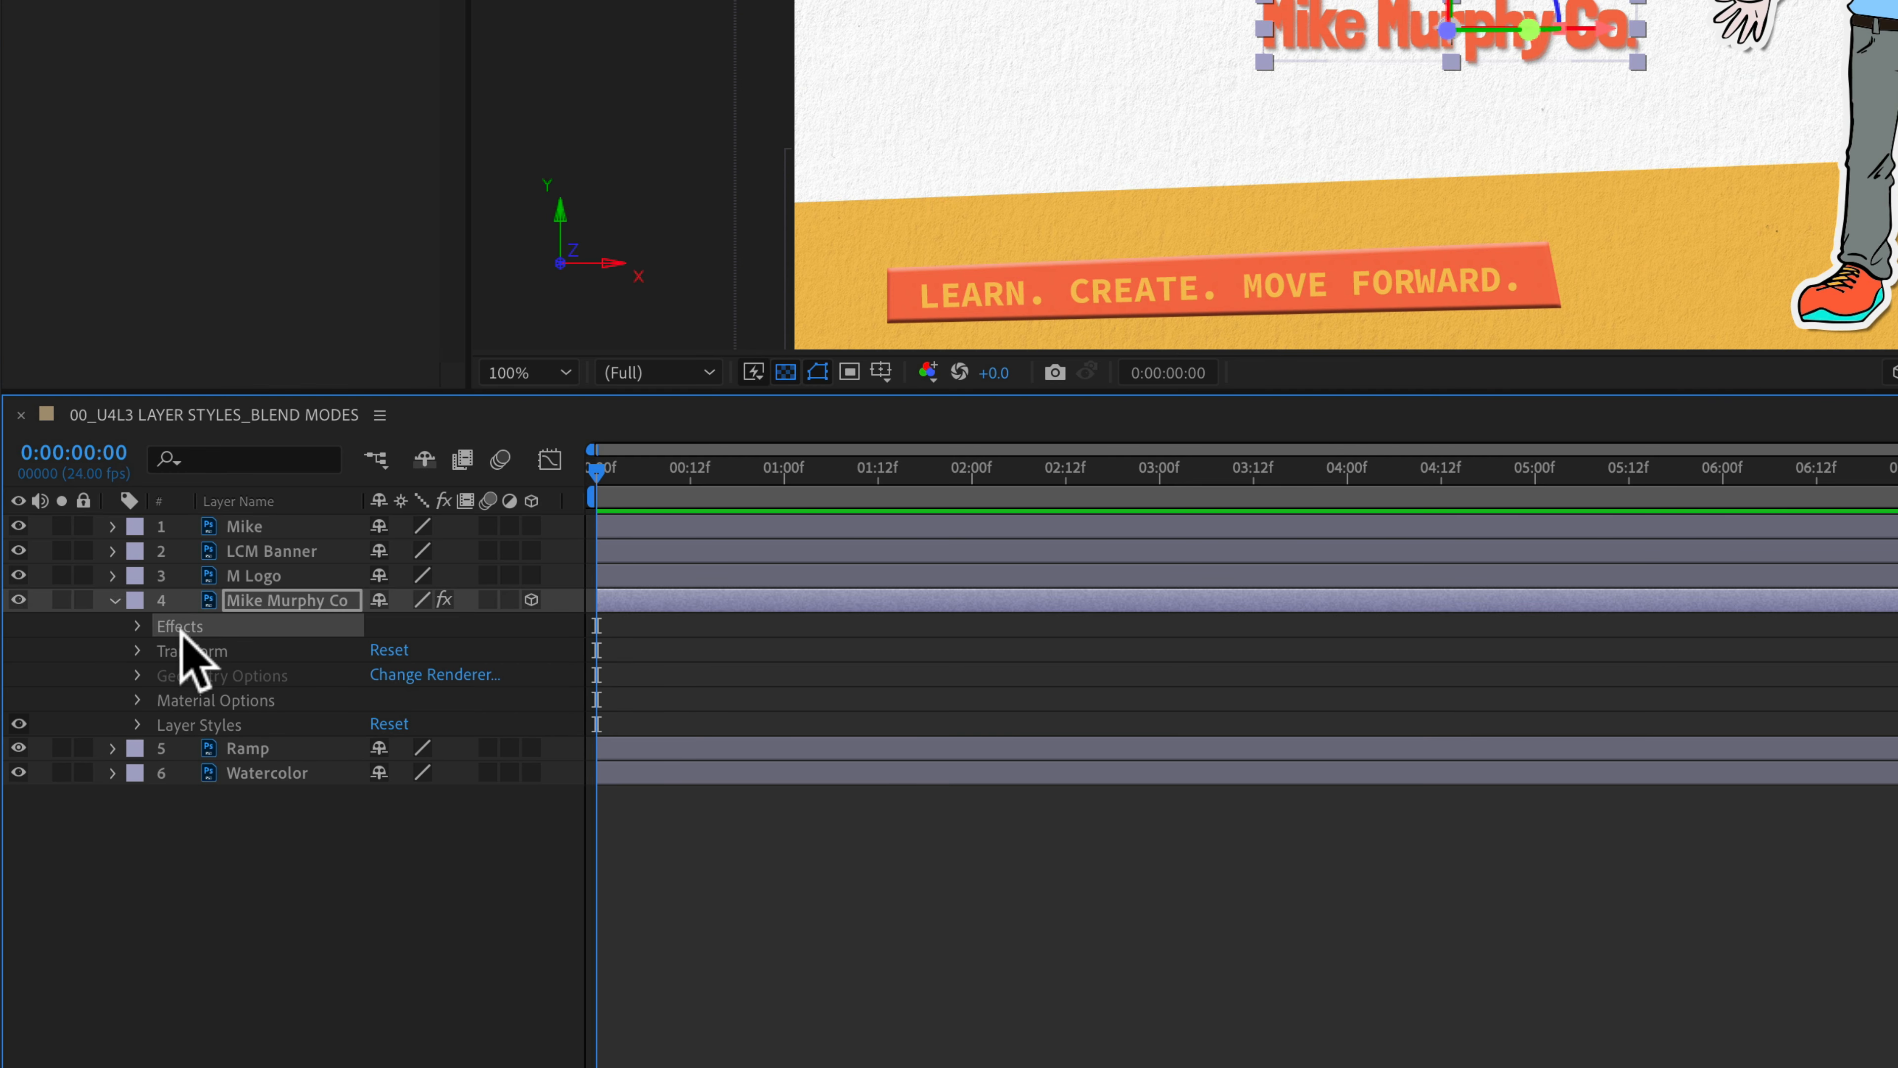
left_click(188, 724)
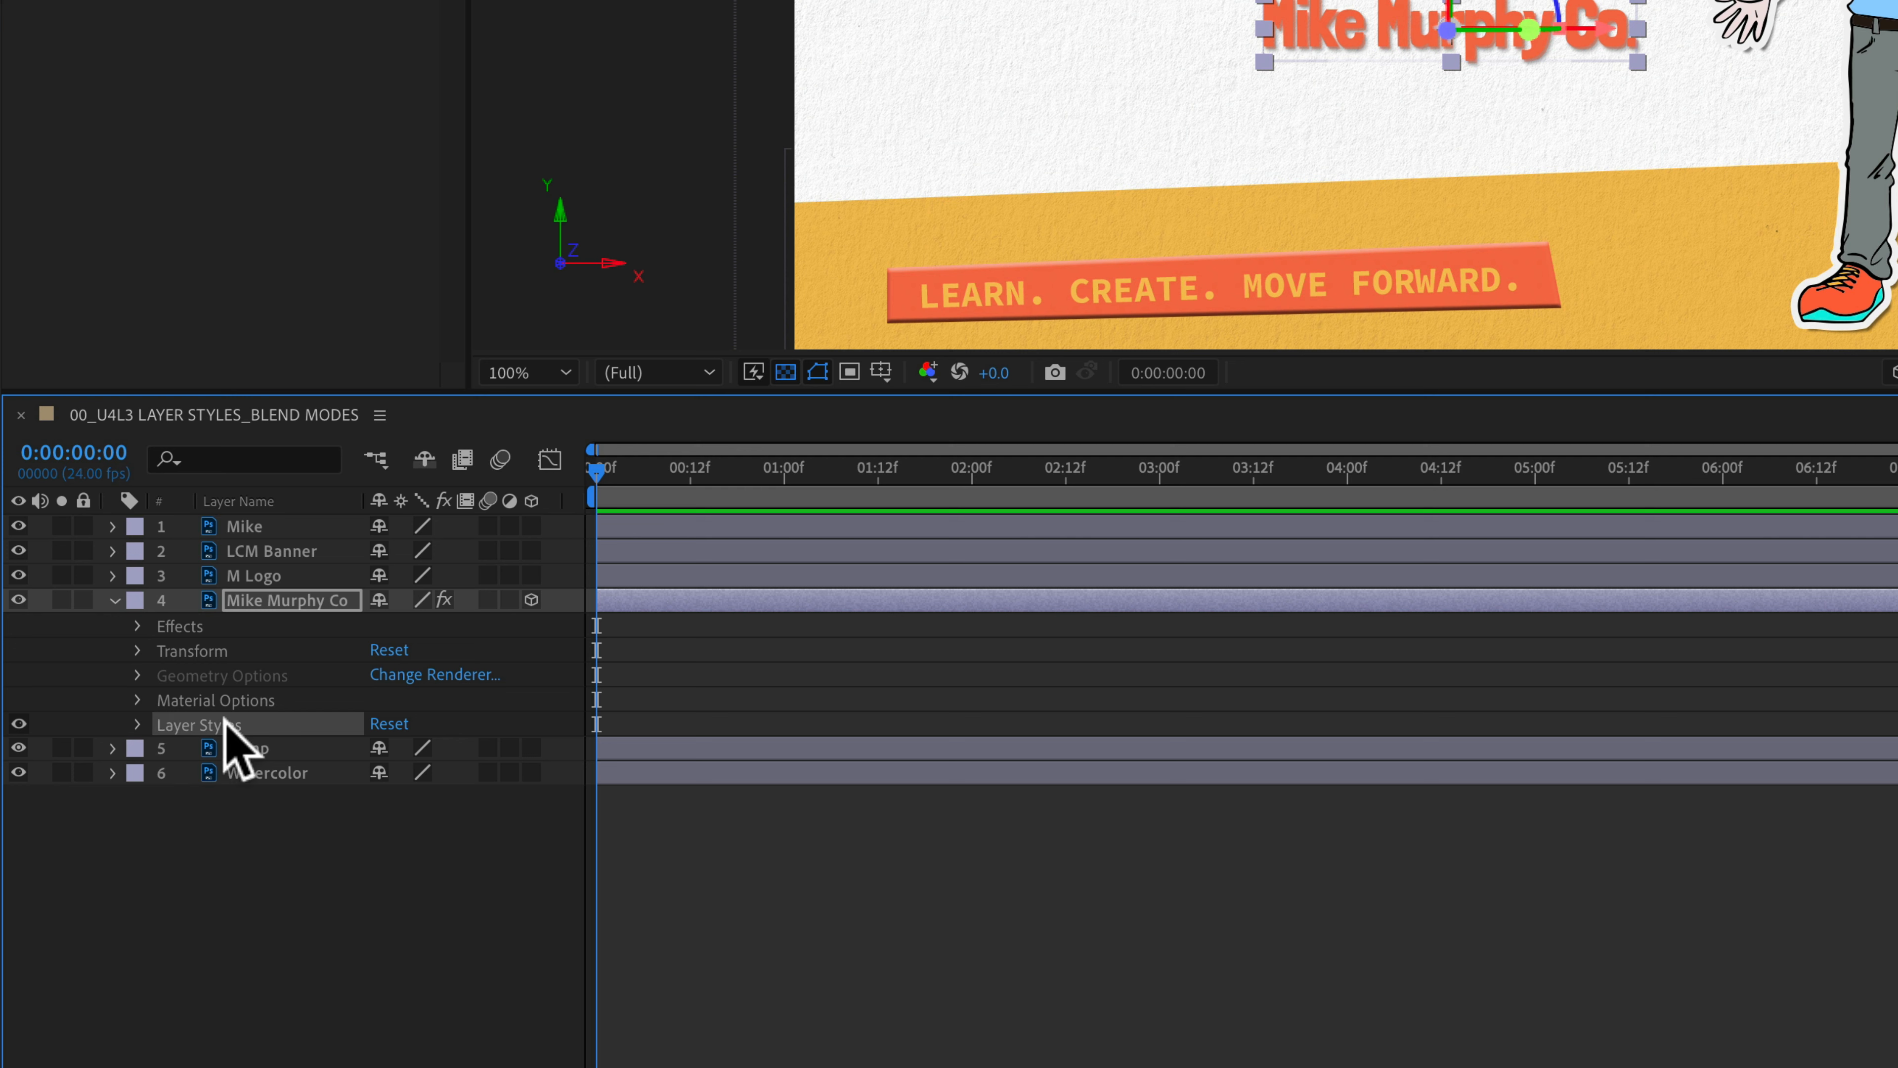
left_click(177, 628)
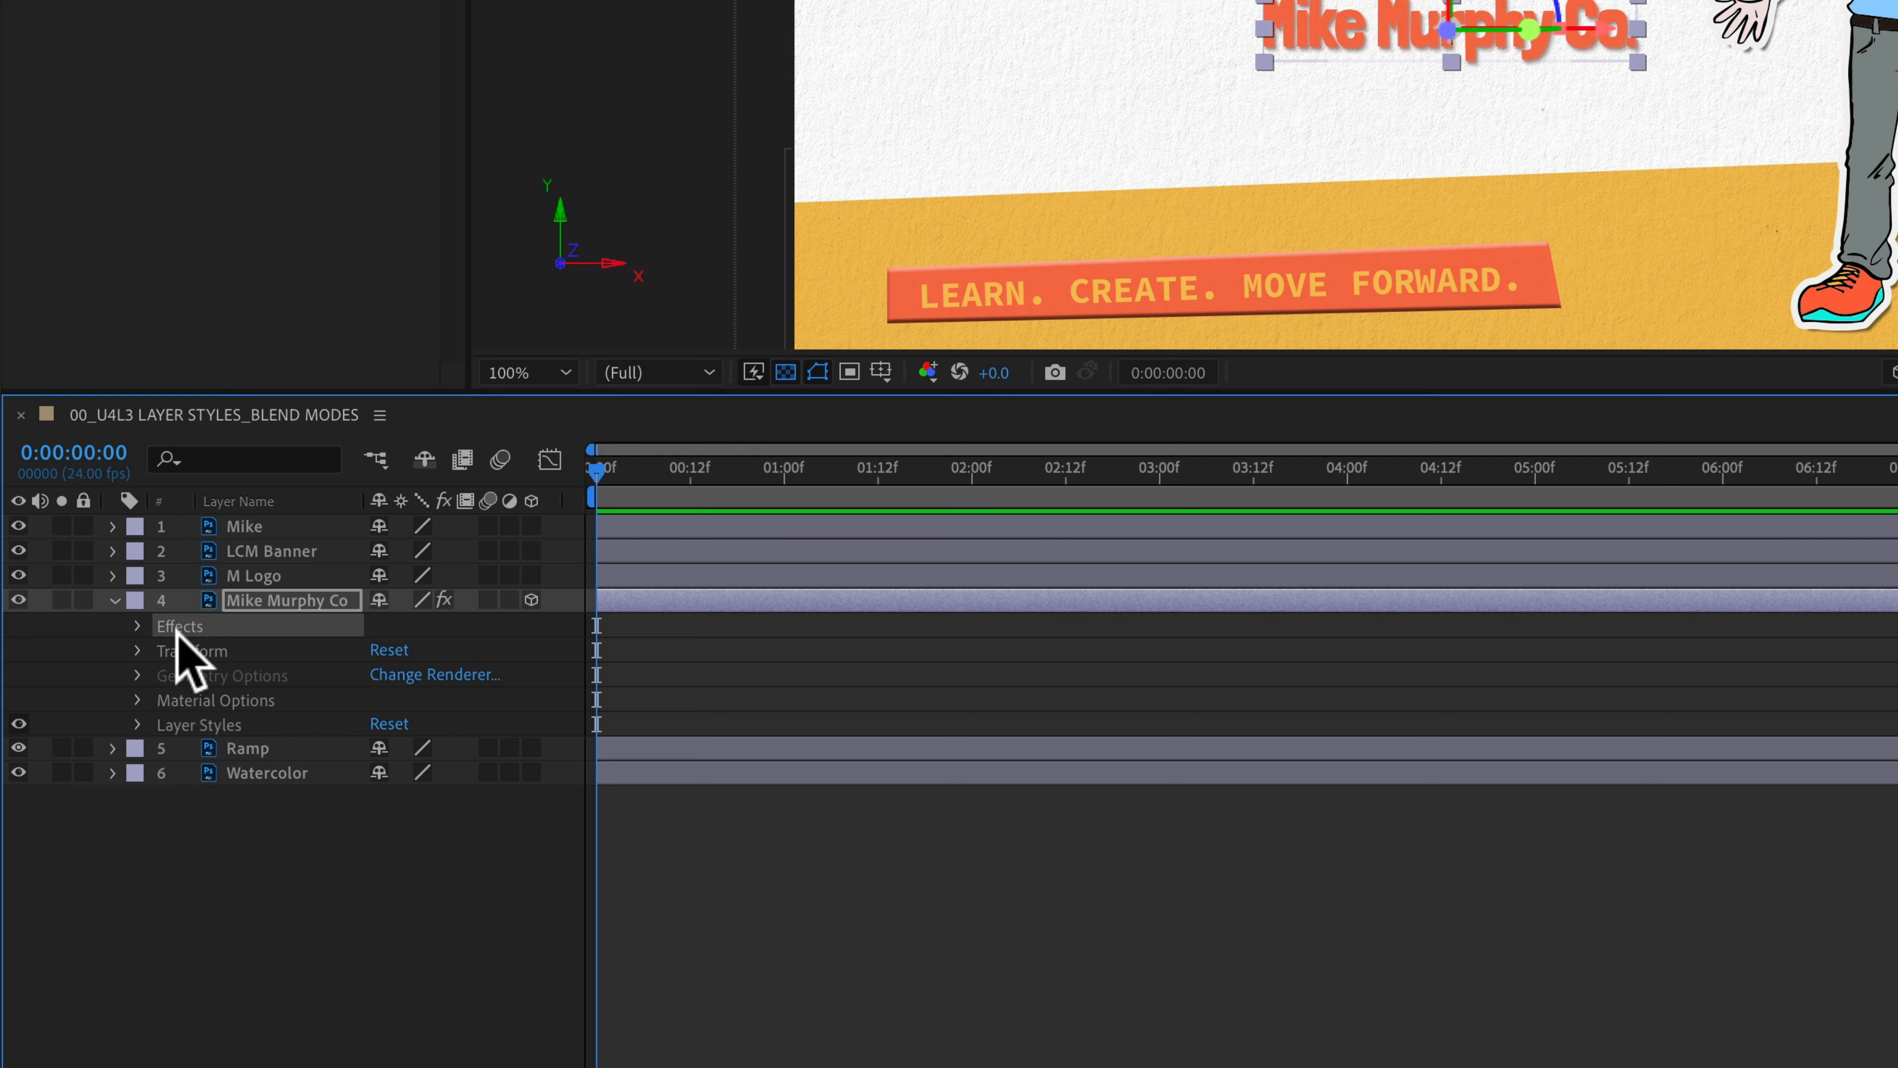
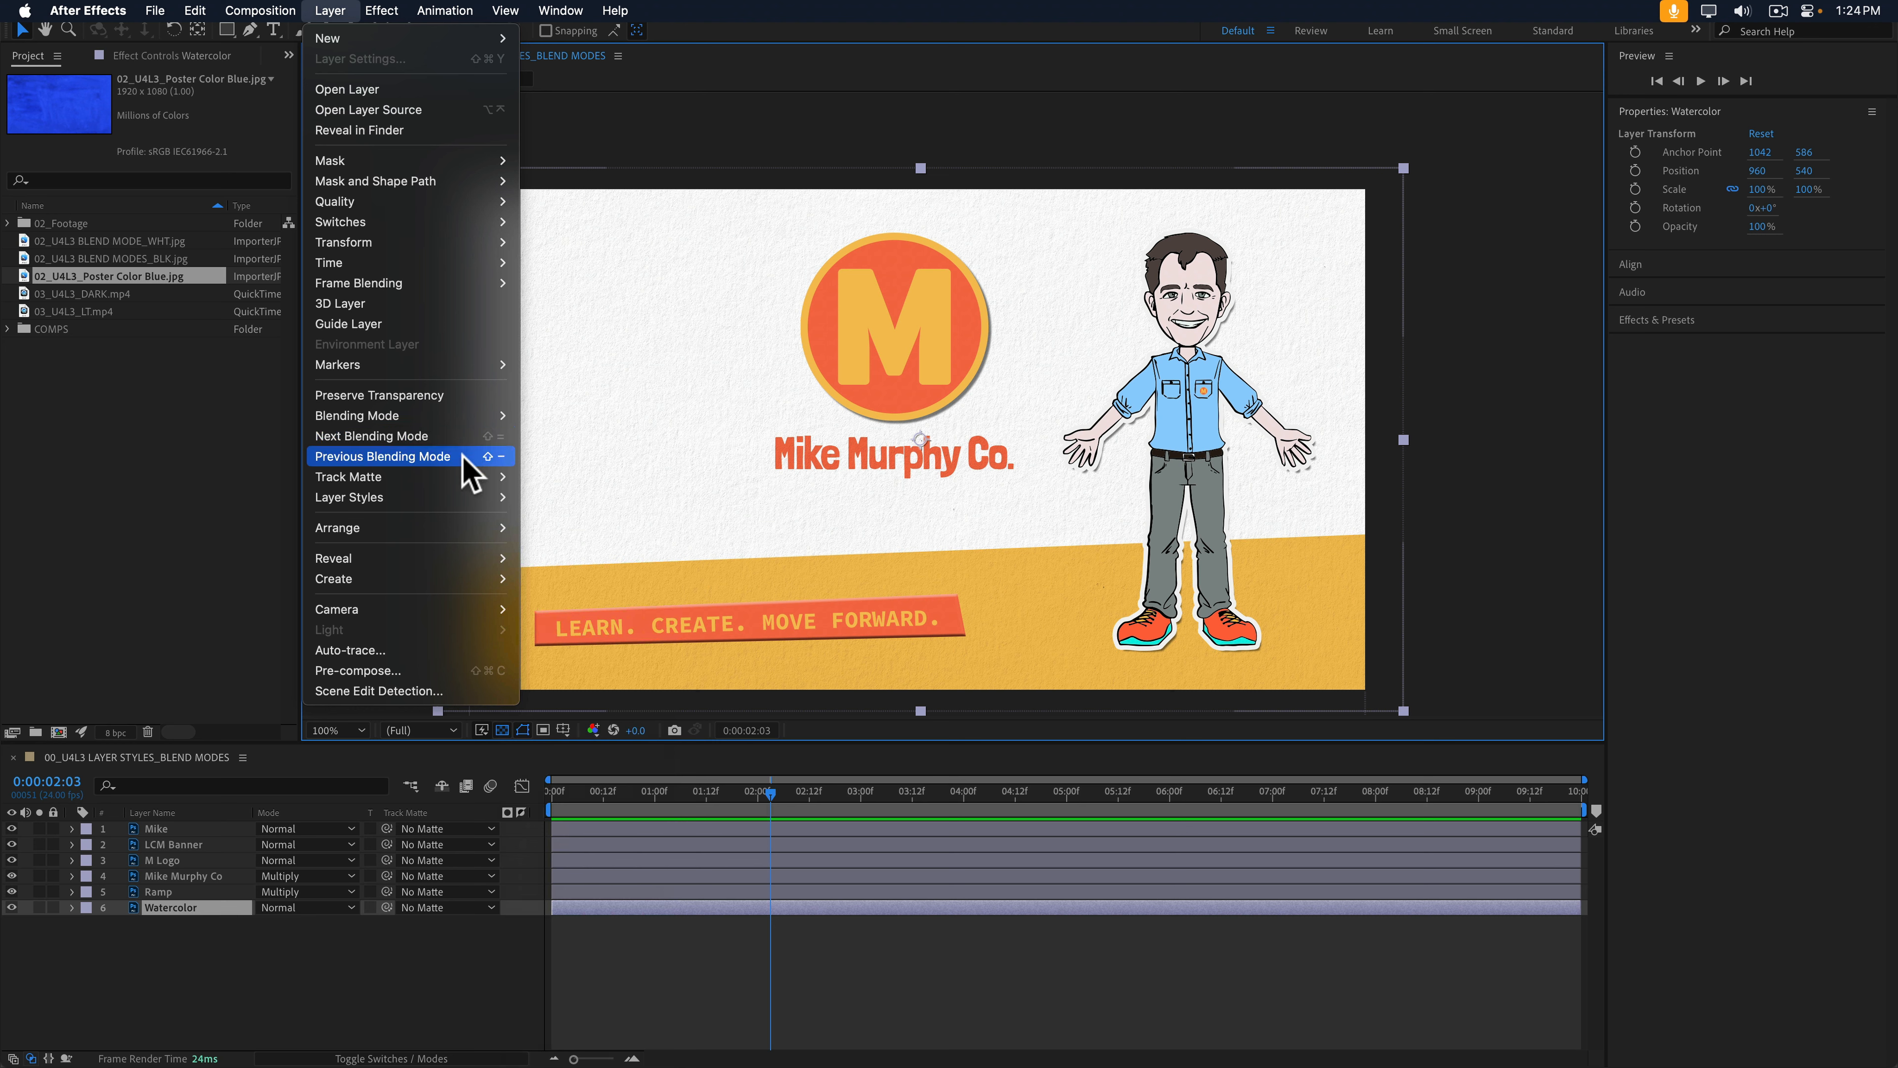
Step: Add 02_U4L3_Poster Color Blue.jpg to the title card composition
mouse_move(472, 418)
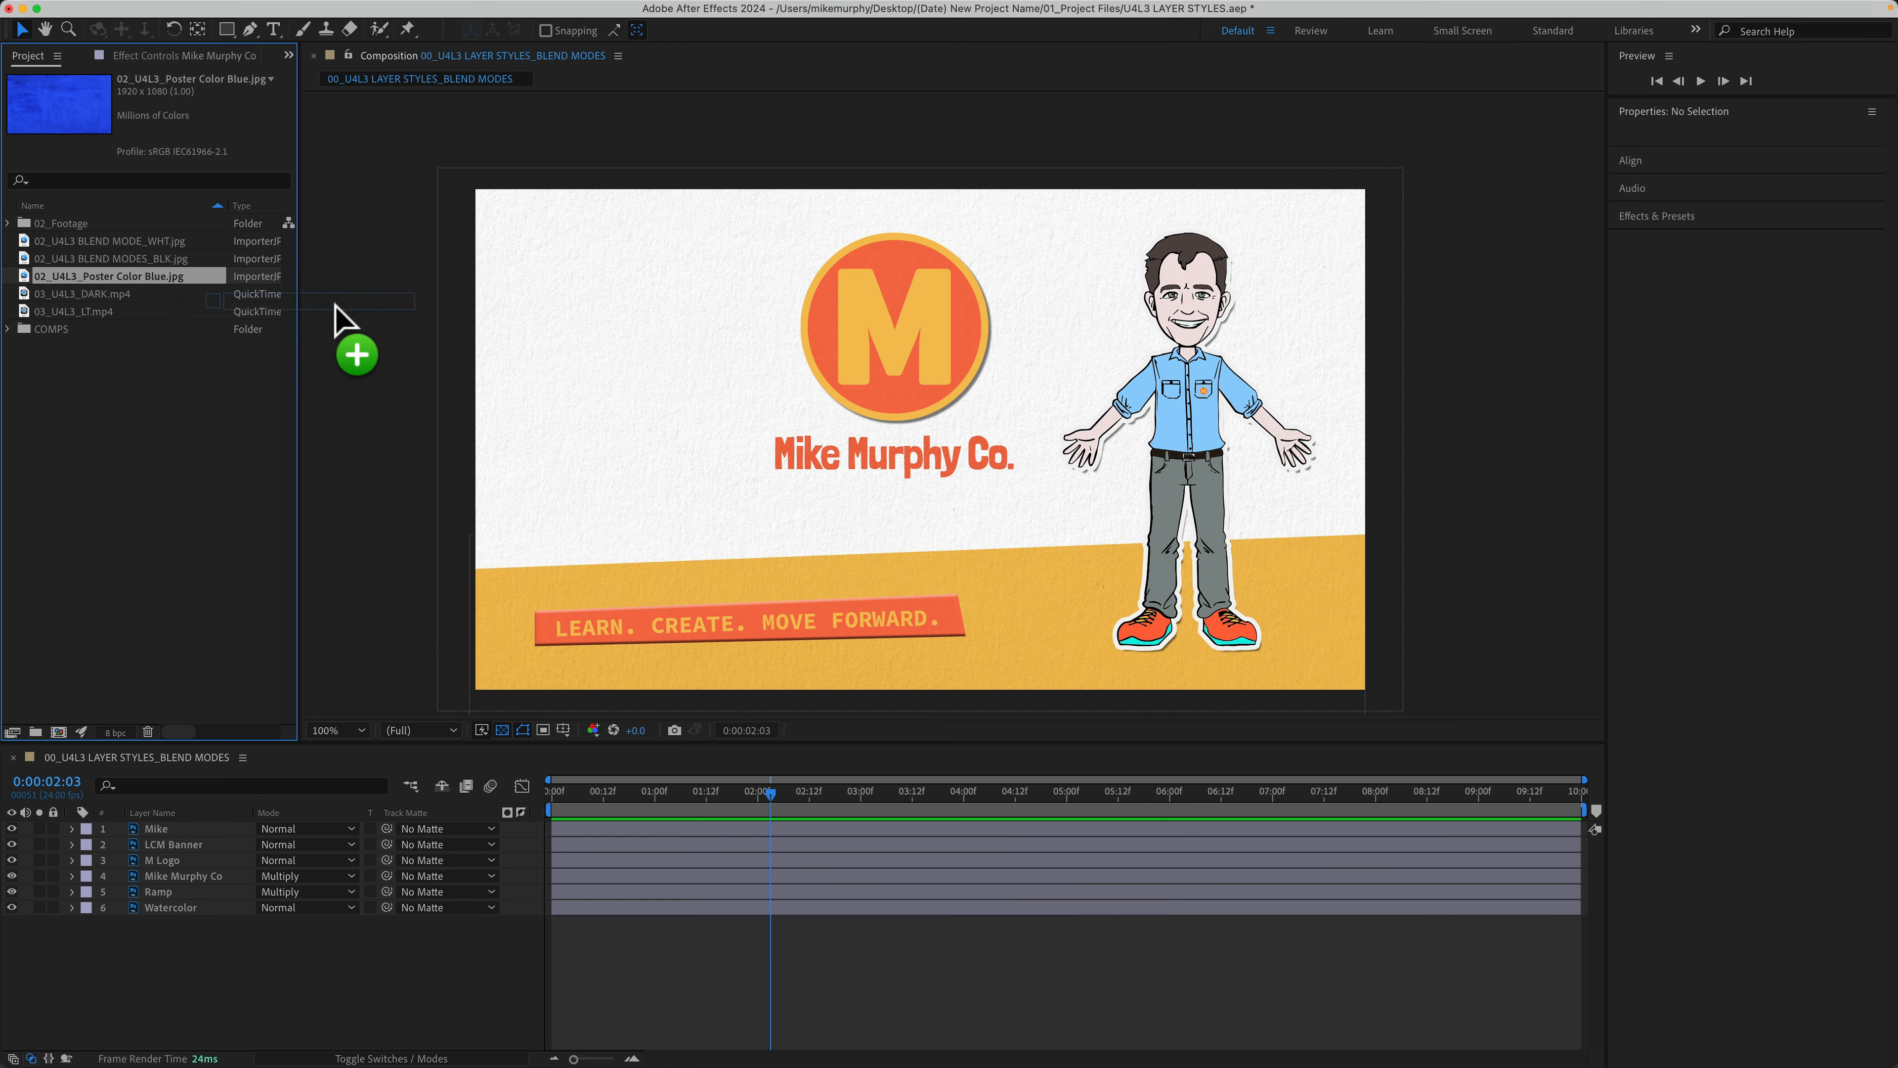
left_click_drag(340, 313, 922, 436)
key("shift")
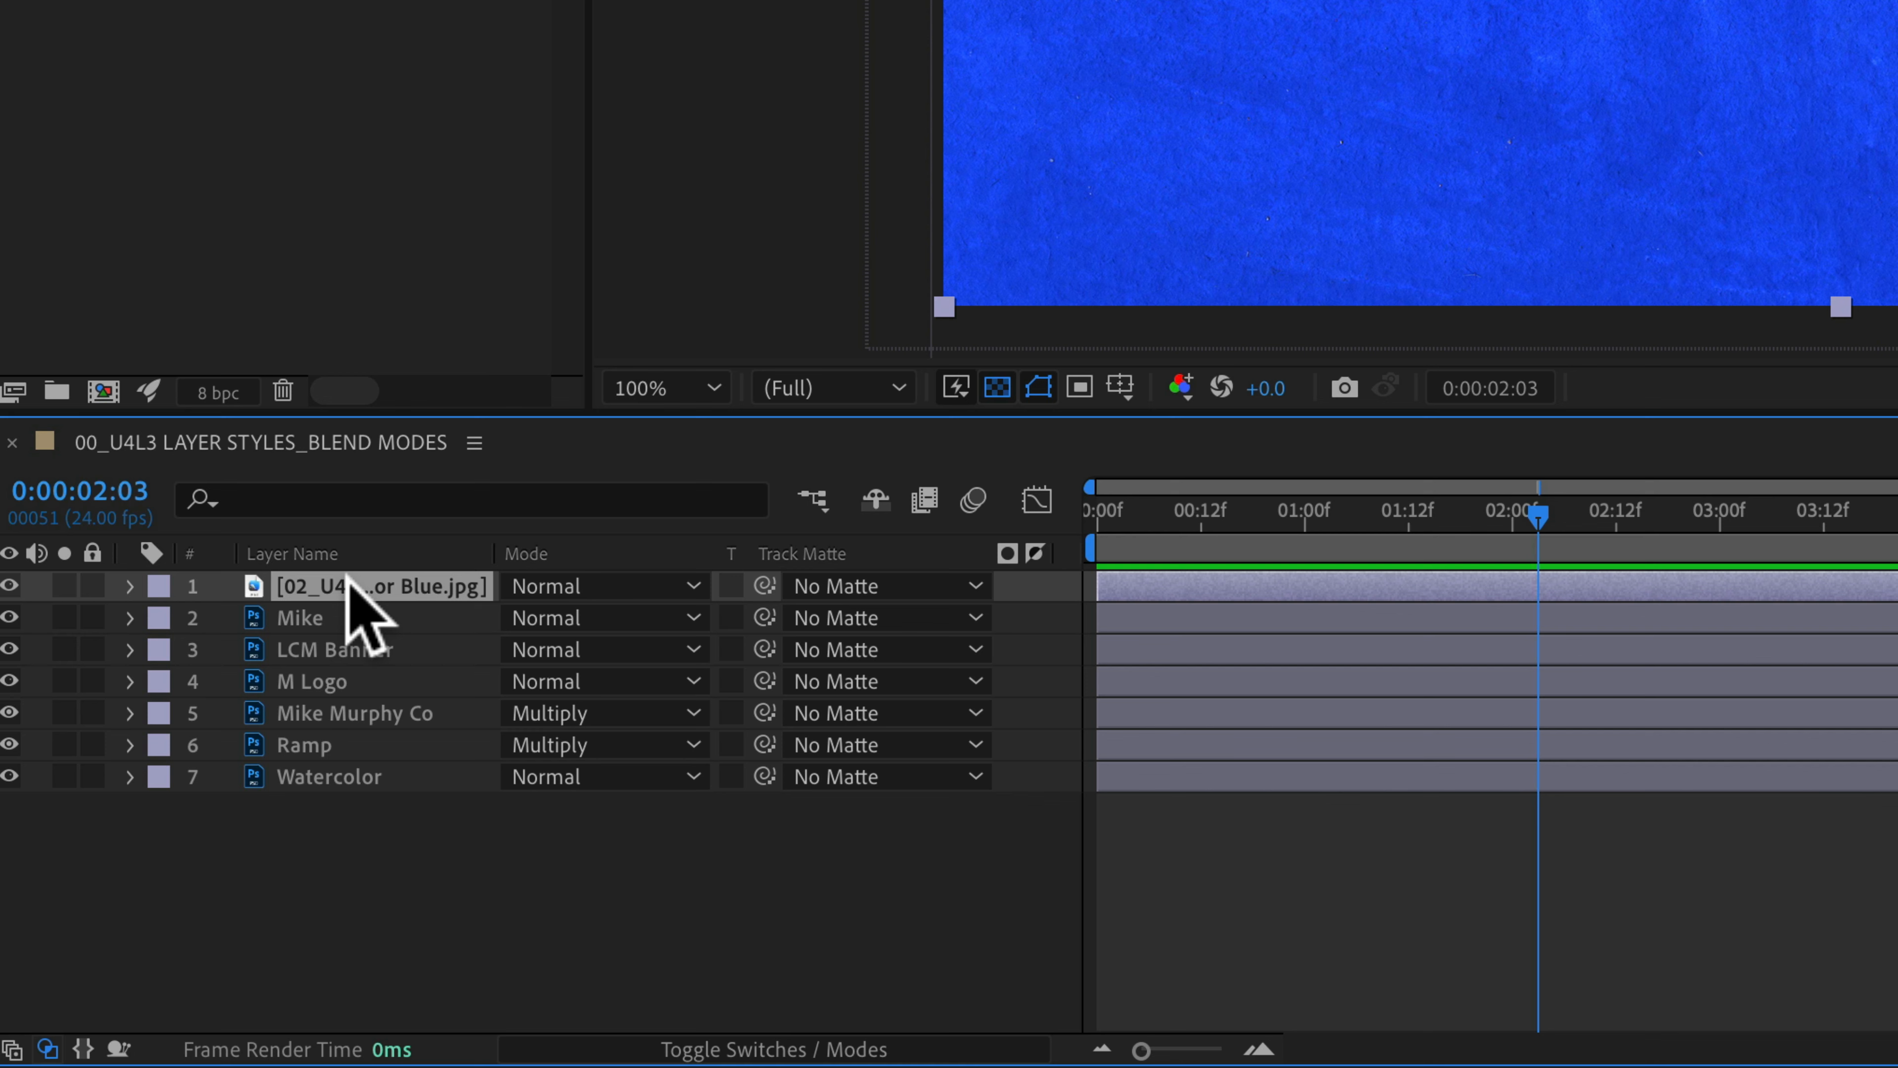
mouse_move(346, 580)
left_mouse_down()
mouse_move(330, 615)
mouse_move(333, 581)
left_mouse_up()
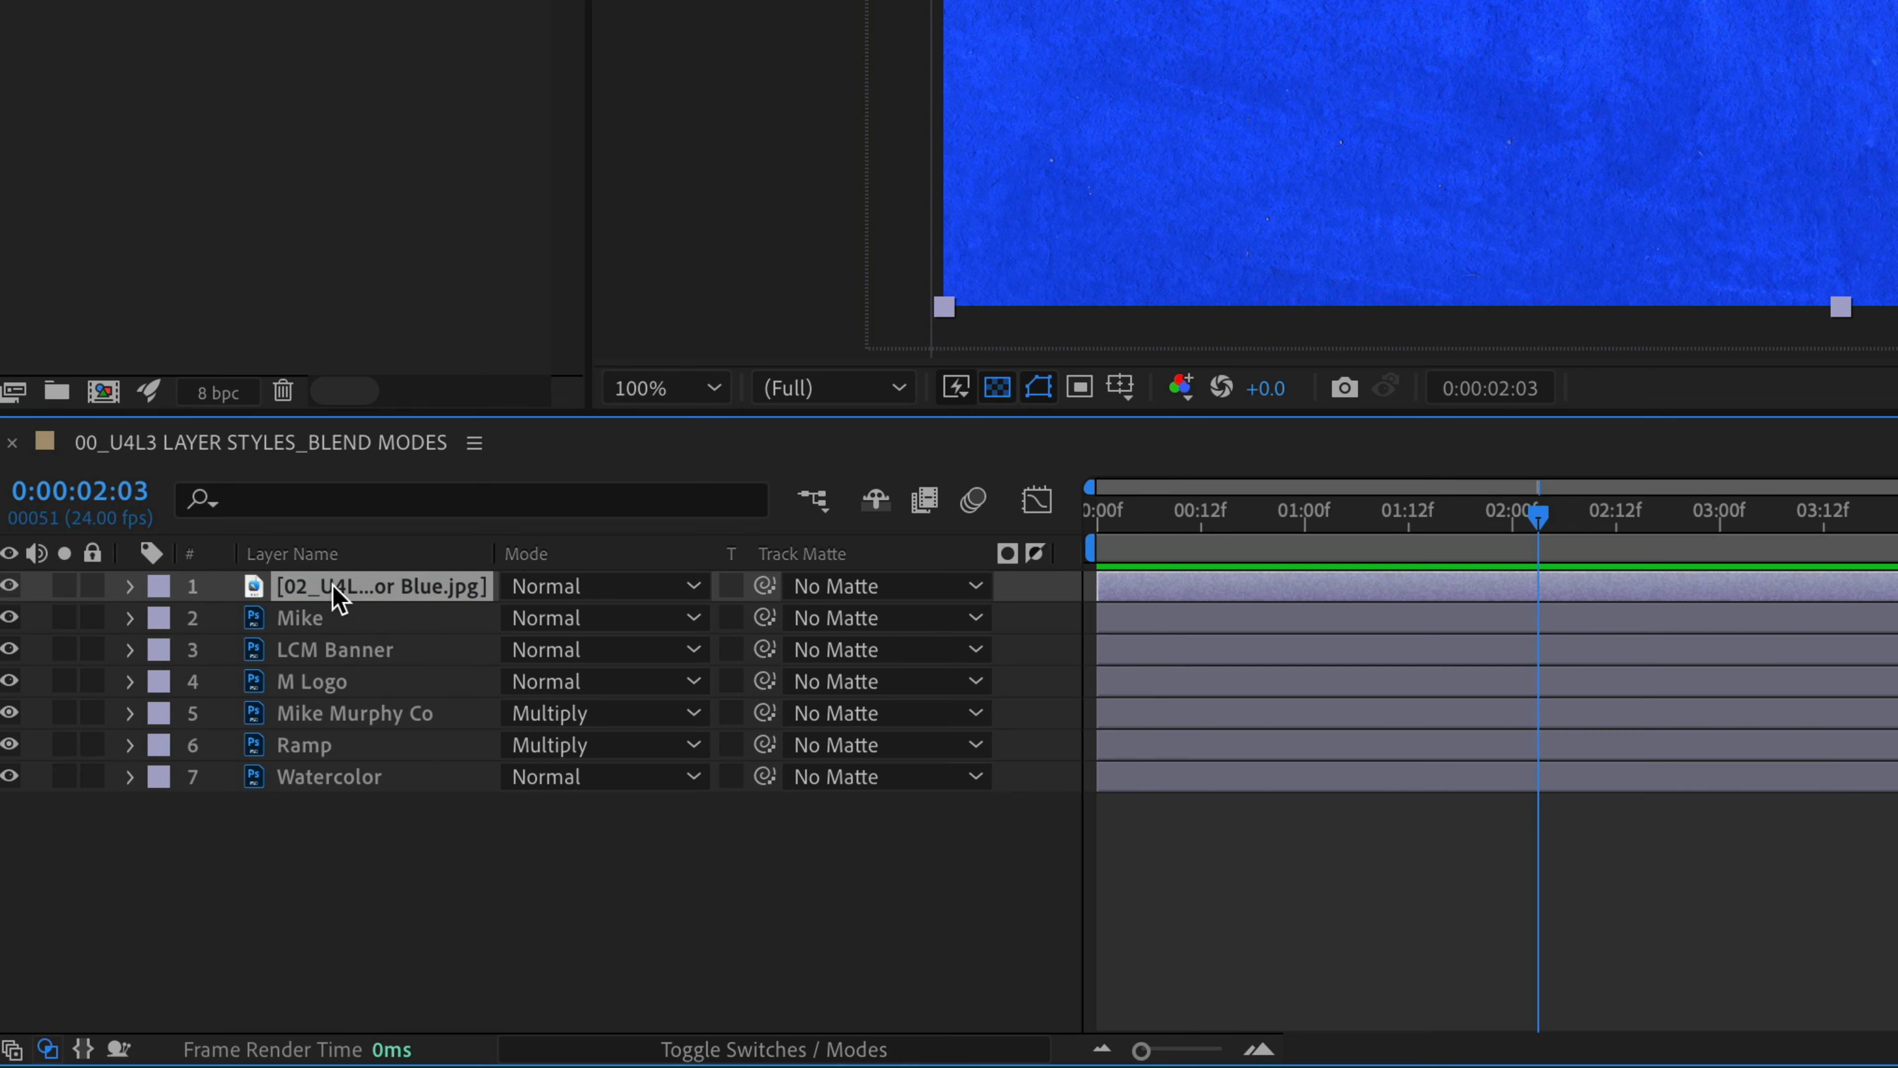
Step: Send the blue poster layer down with Cmd+[ until it sits just above Watercolor
key("super")
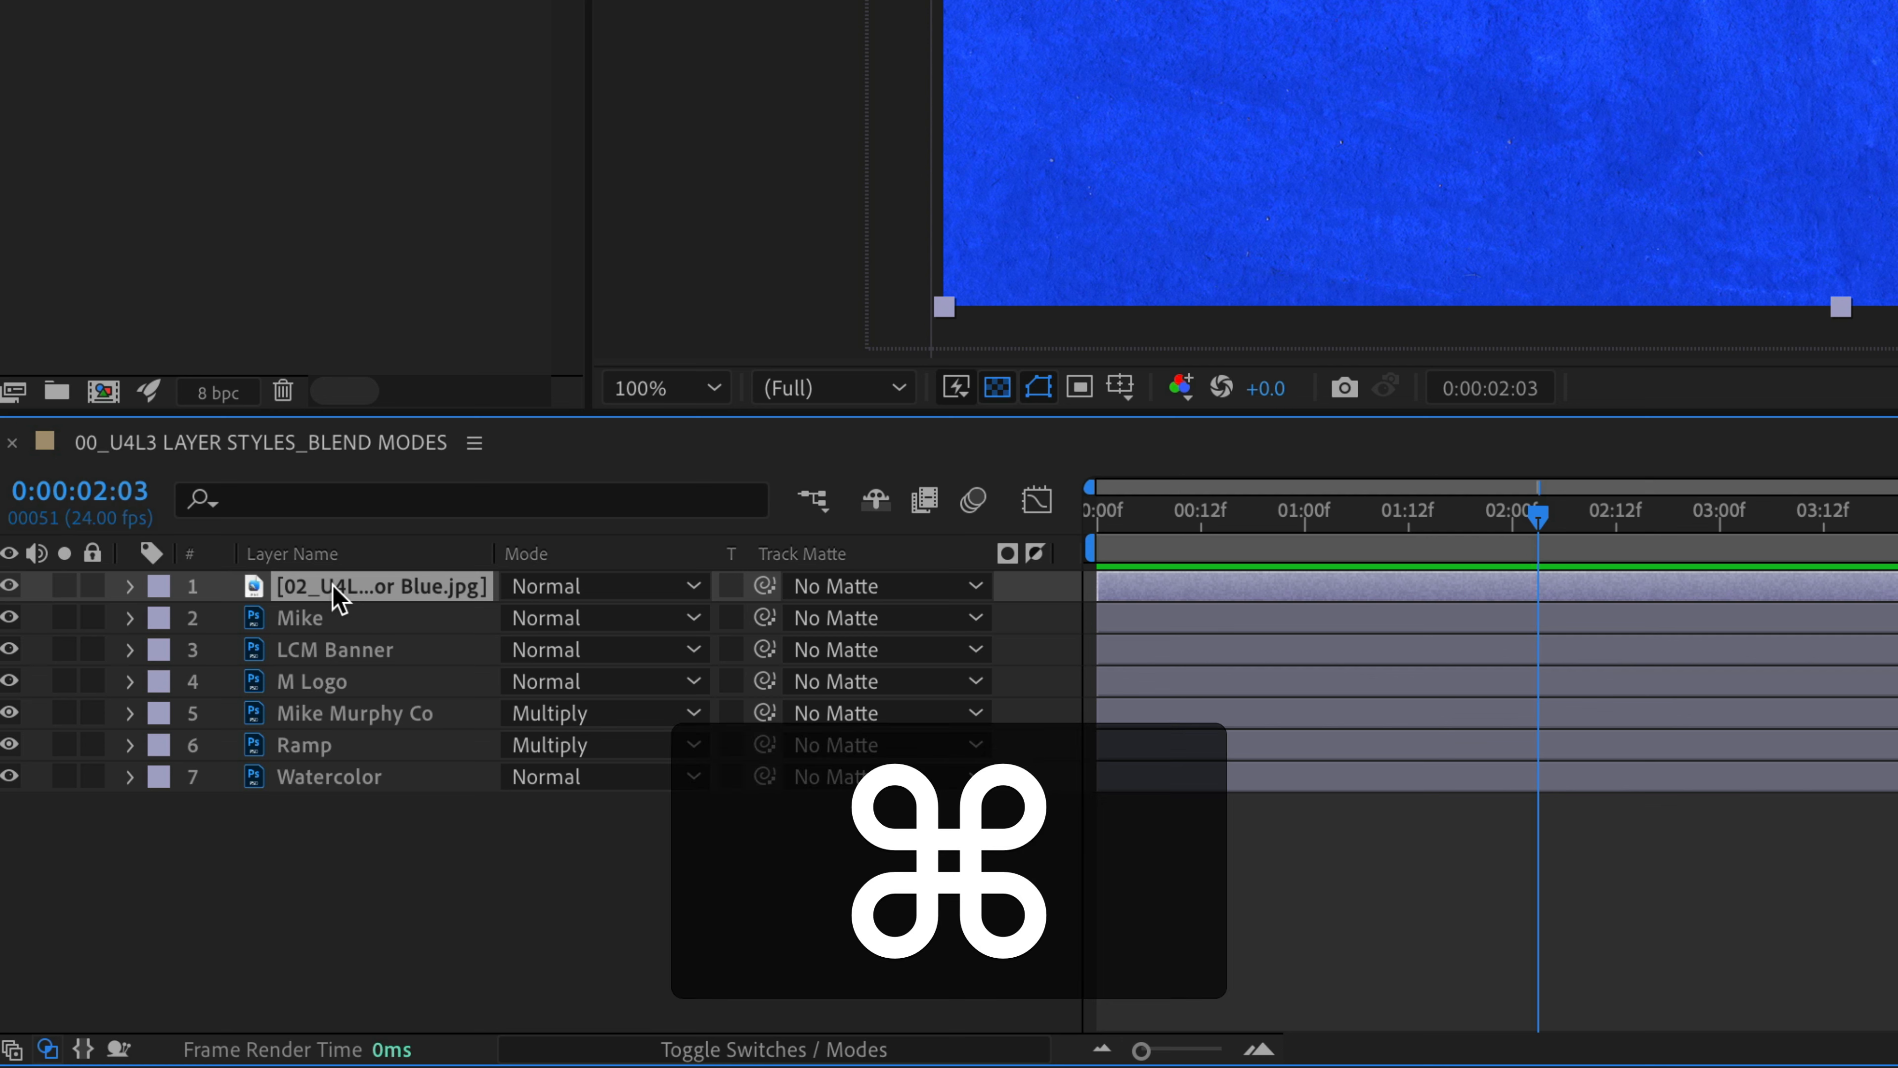
key("super+bracketleft")
key("super+bracketleft")
key("super+bracketleft")
key("super+bracketleft")
key("super+bracketleft")
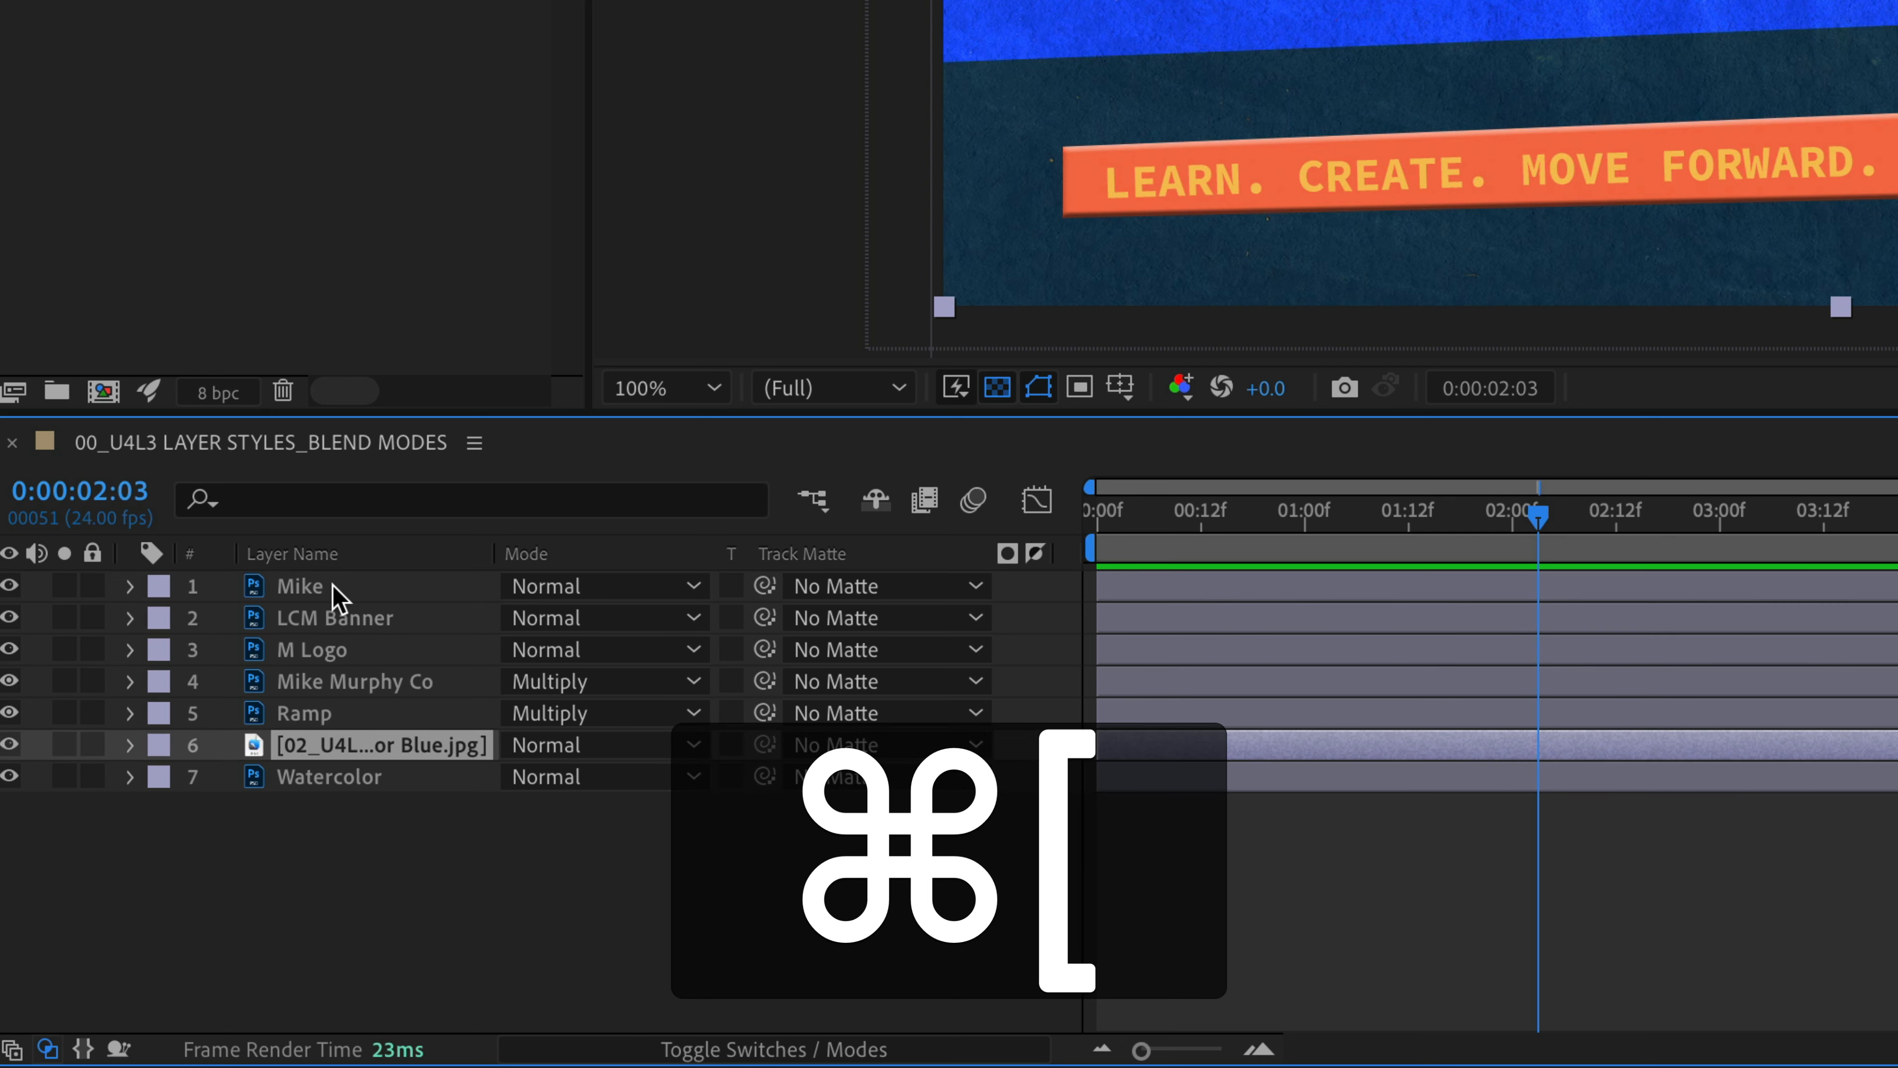
key("super+bracketright")
key("super+bracketright")
key("super+bracketright")
key("super+bracketright")
key("super+bracketright")
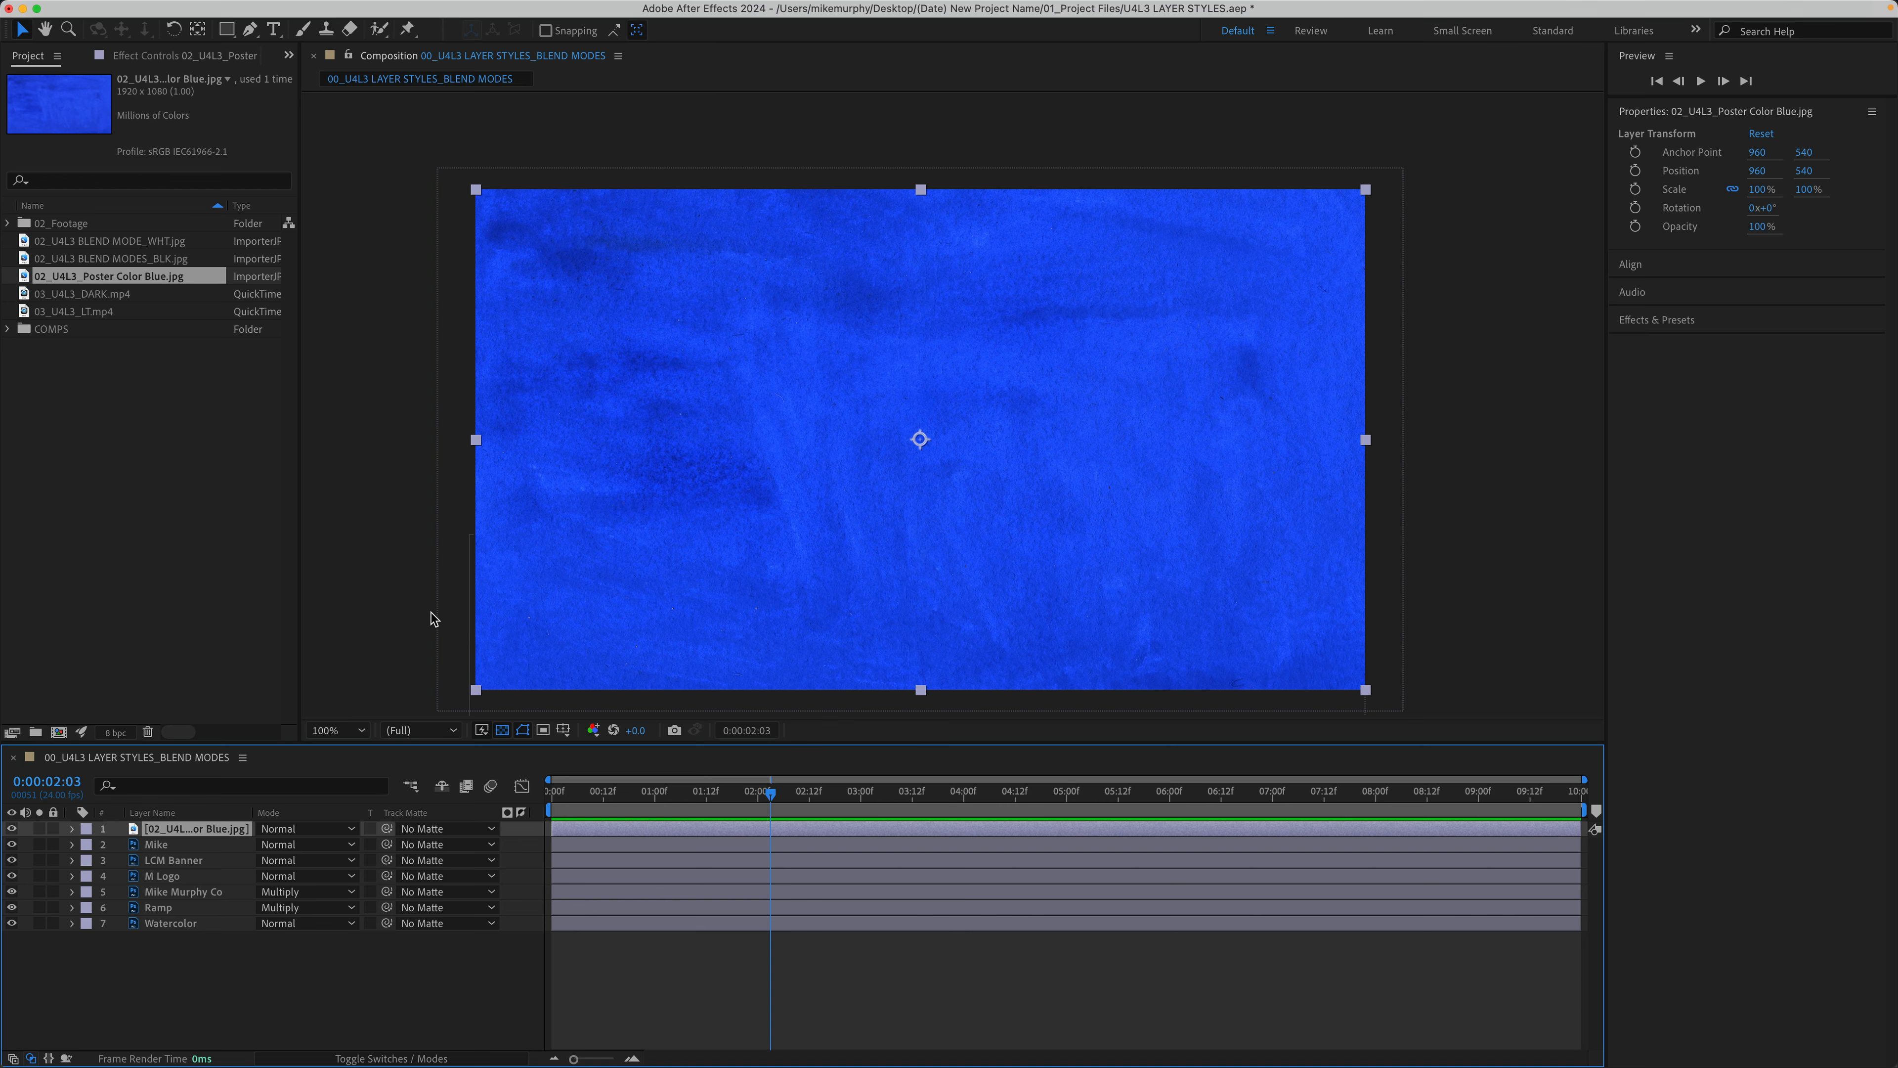
key("super+bracketleft")
key("super+bracketleft")
key("super+bracketleft")
key("super+bracketleft")
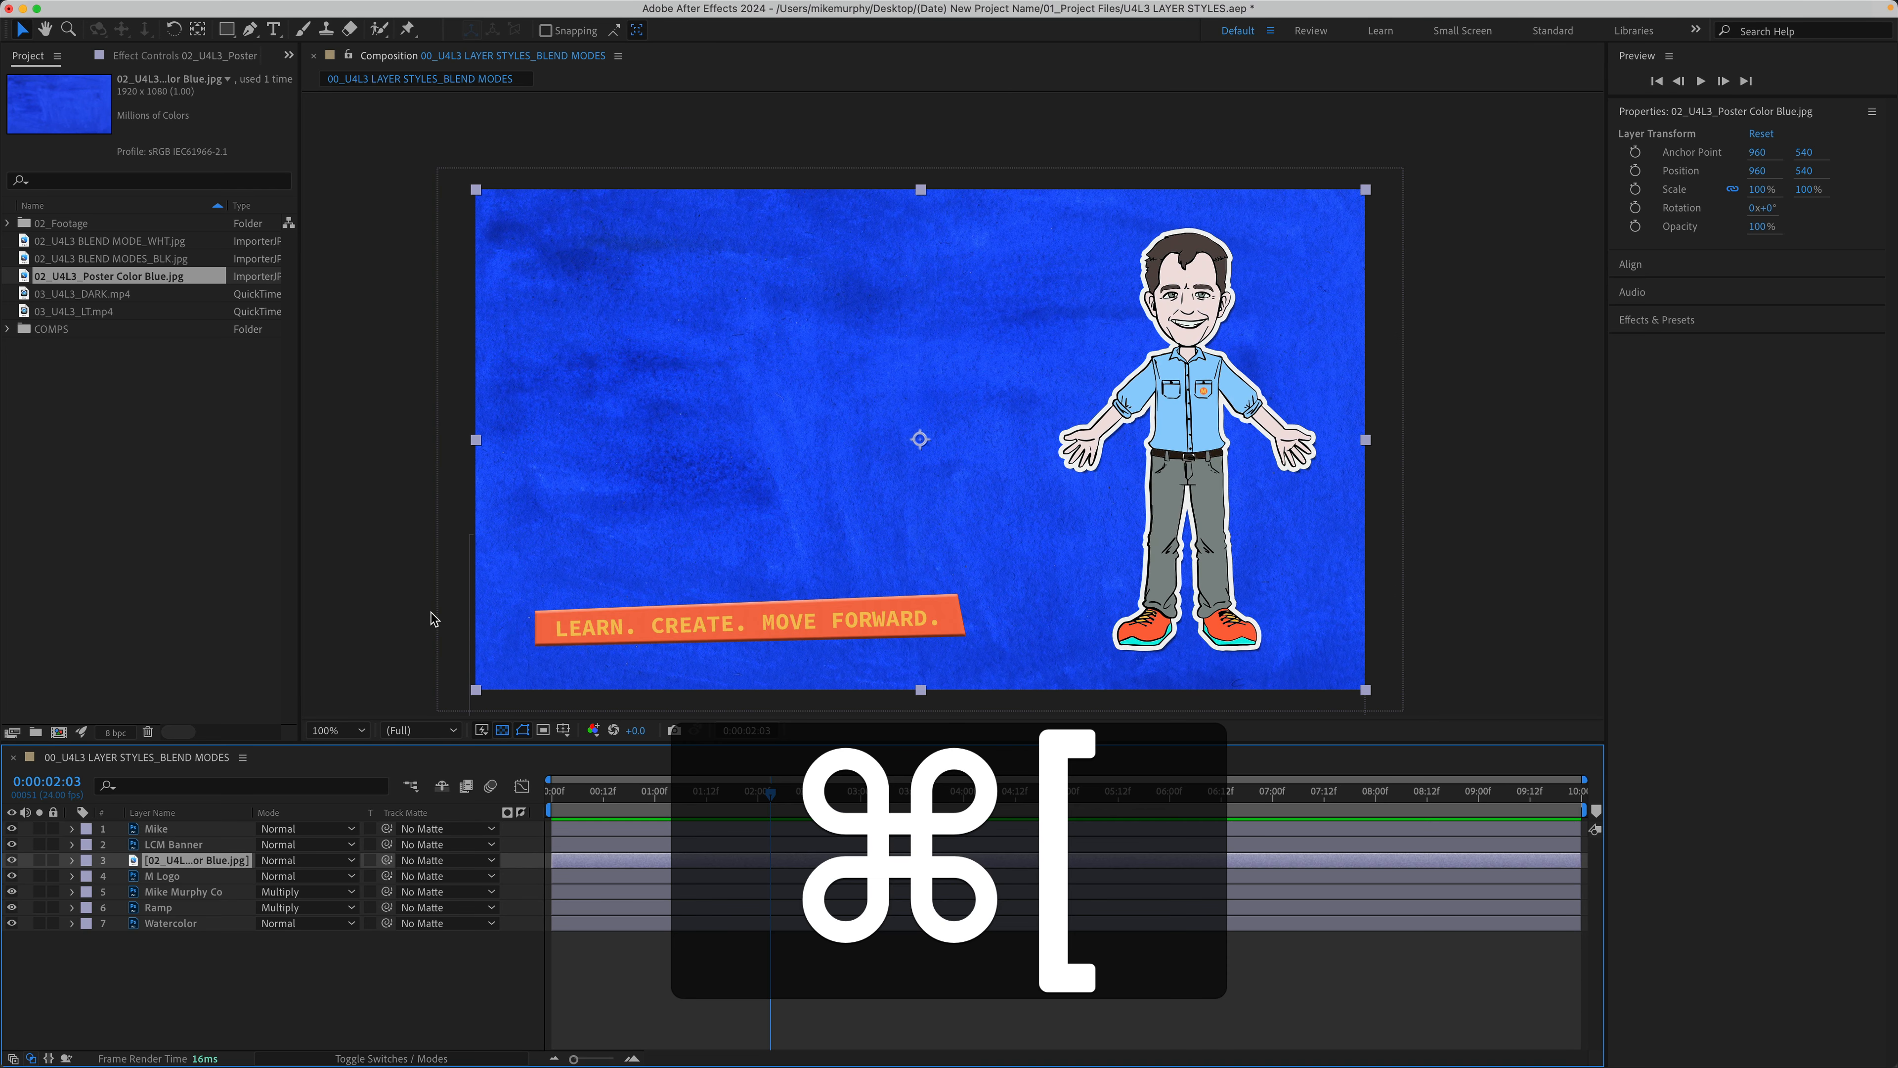
key("super+bracketleft")
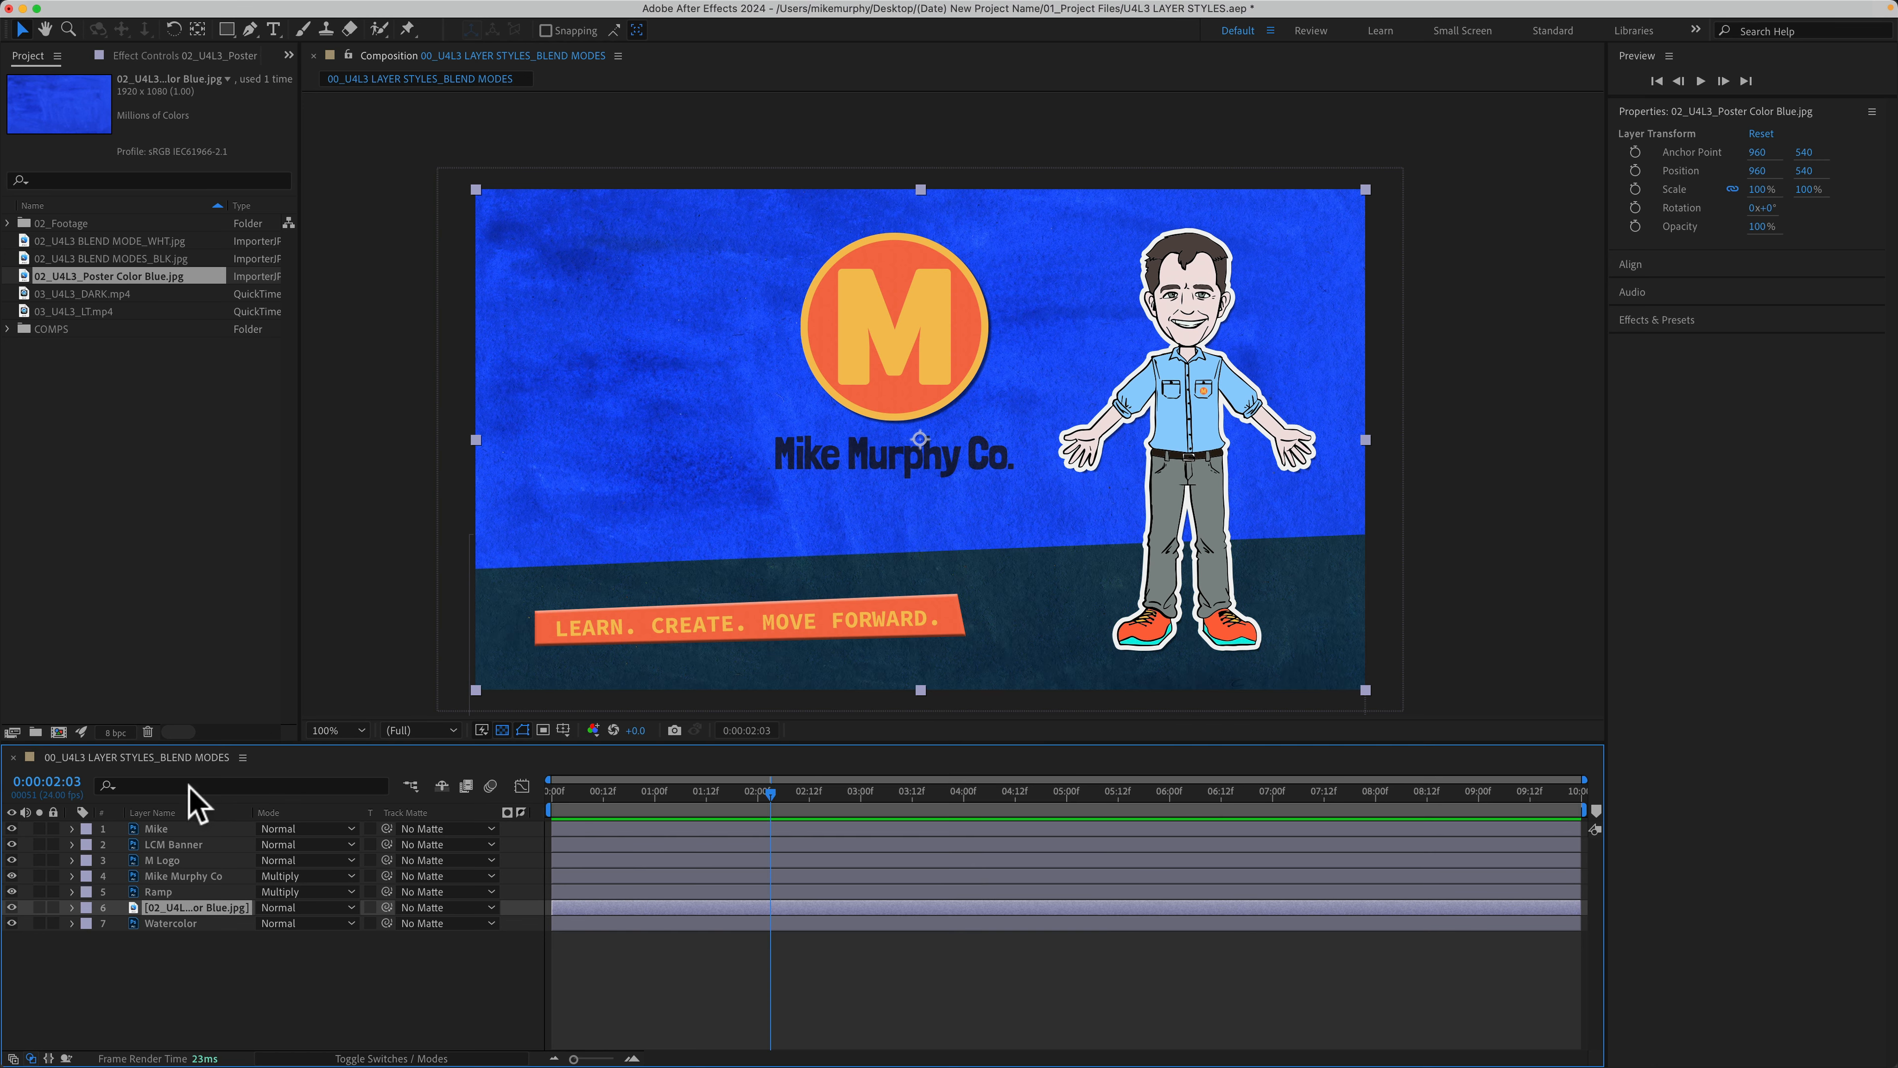
left_click(39, 923)
left_click(39, 923)
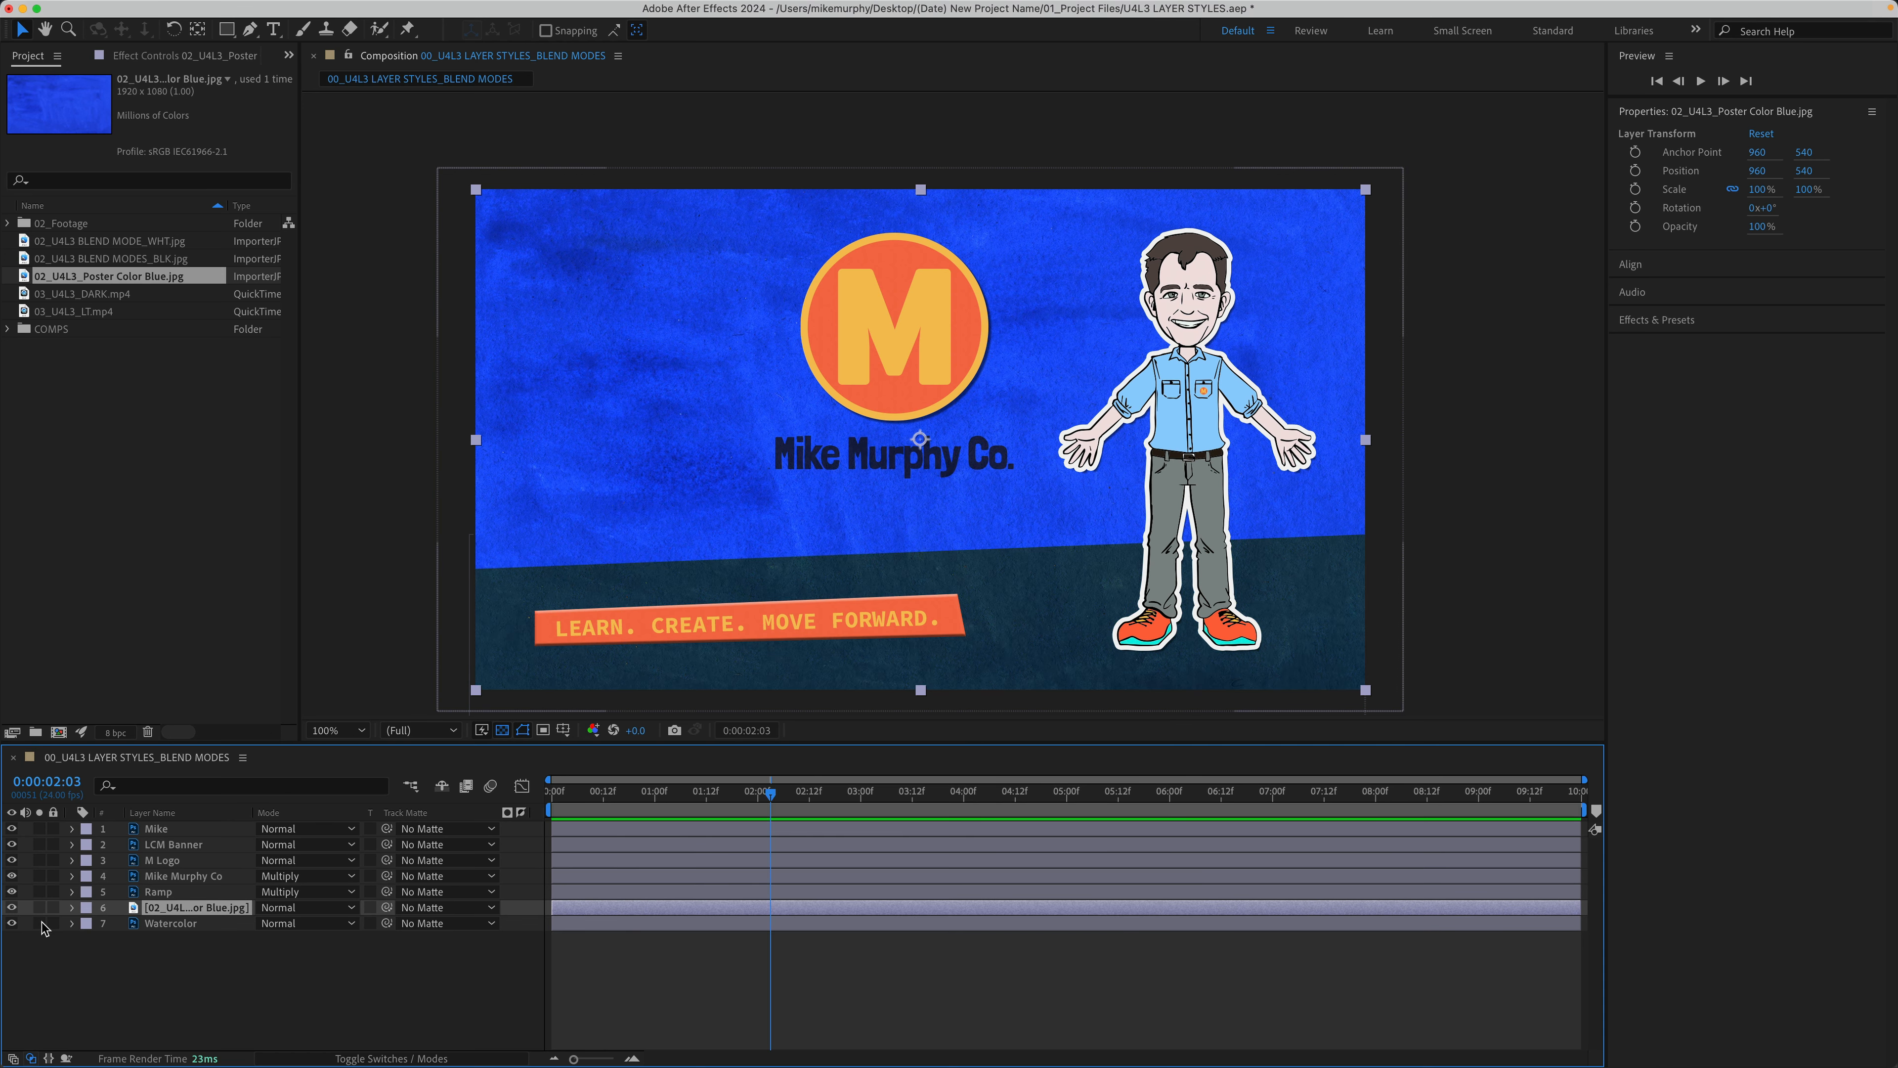
left_click(310, 908)
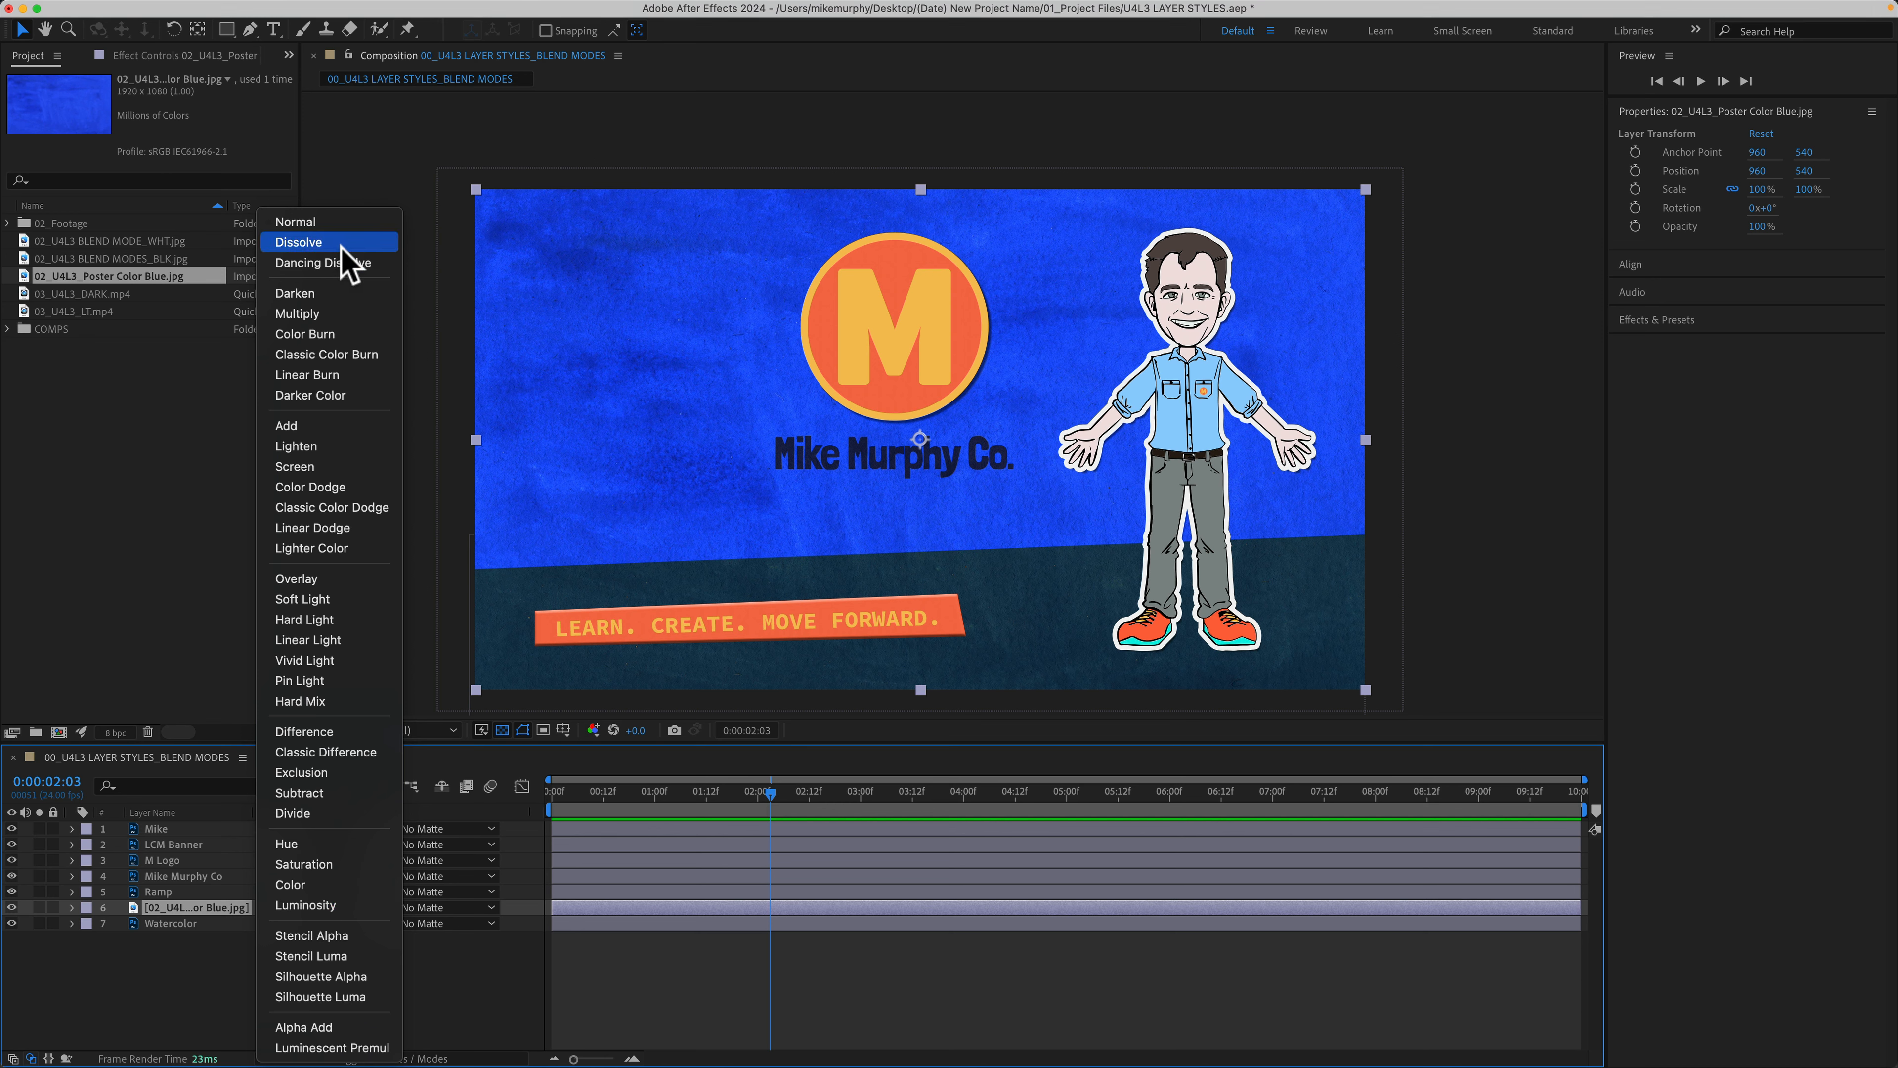
left_click(342, 245)
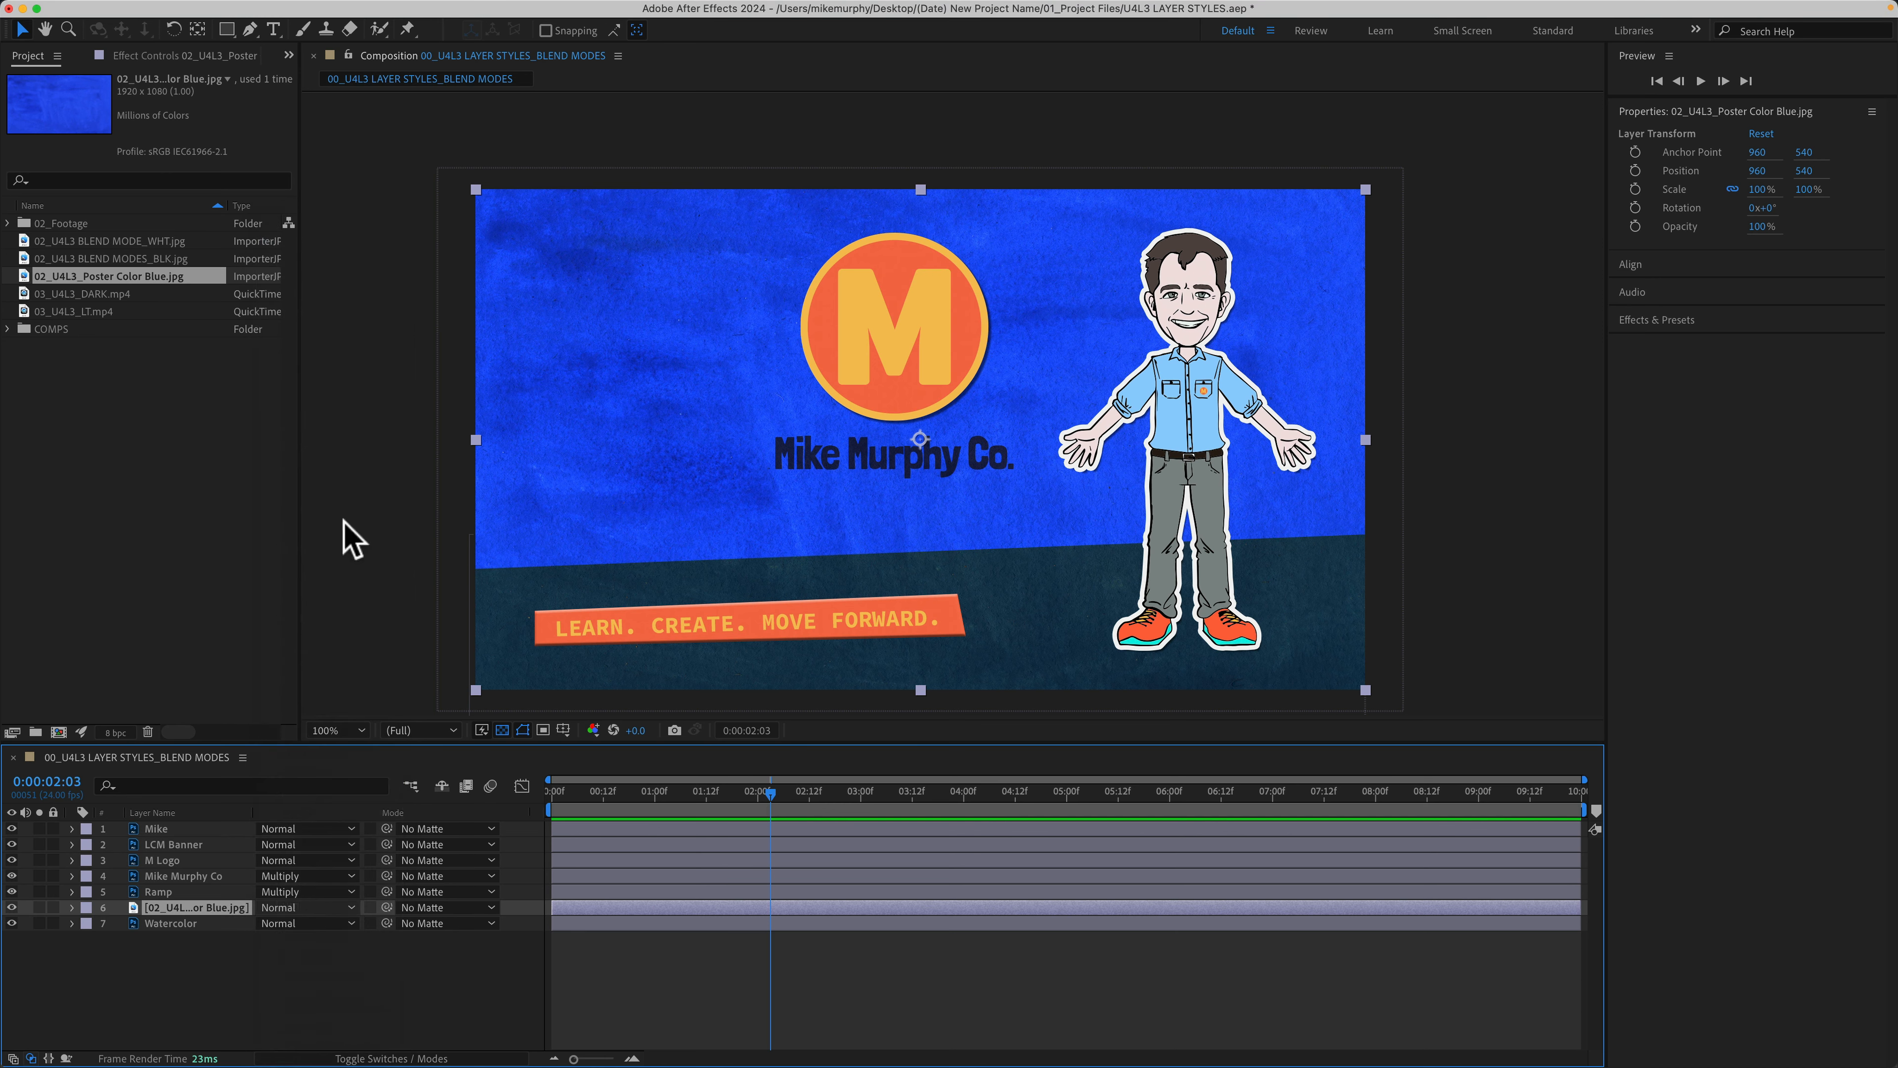
left_click(322, 908)
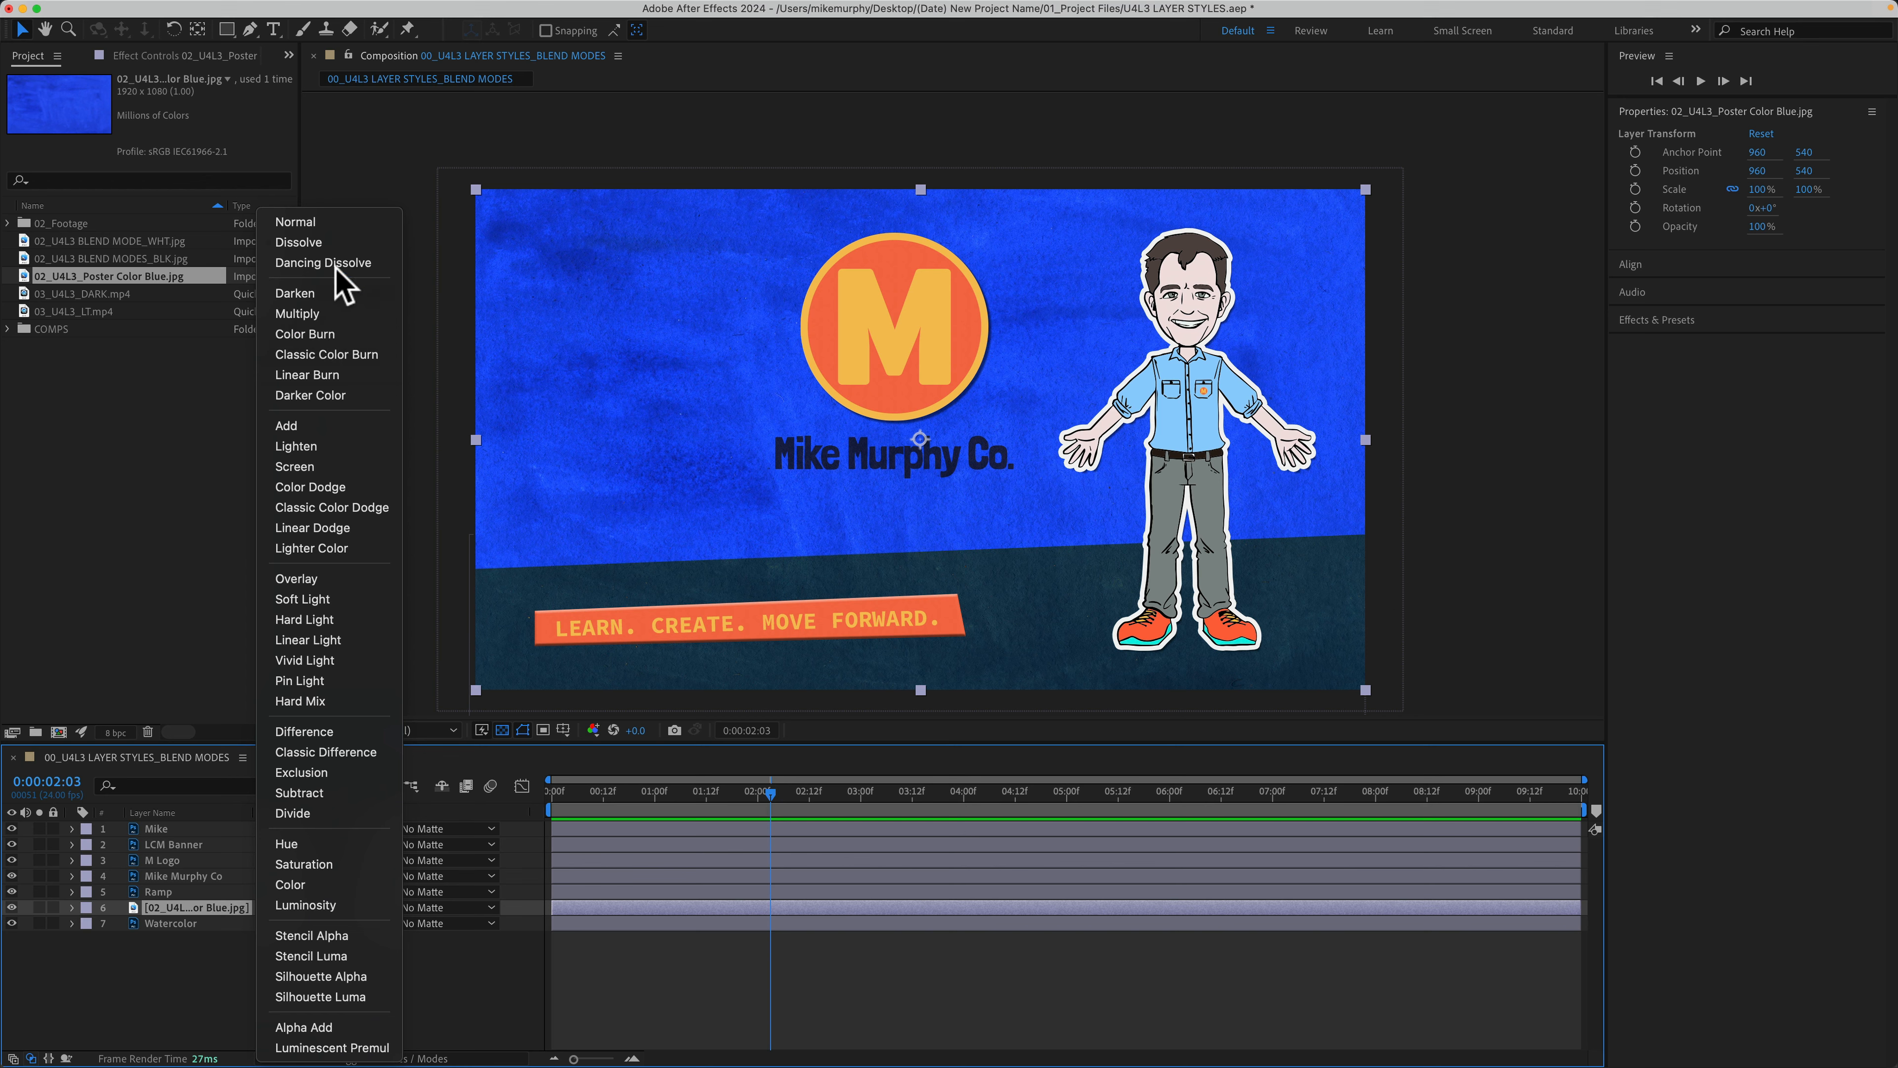
left_click(322, 262)
left_click(337, 909)
left_click(292, 222)
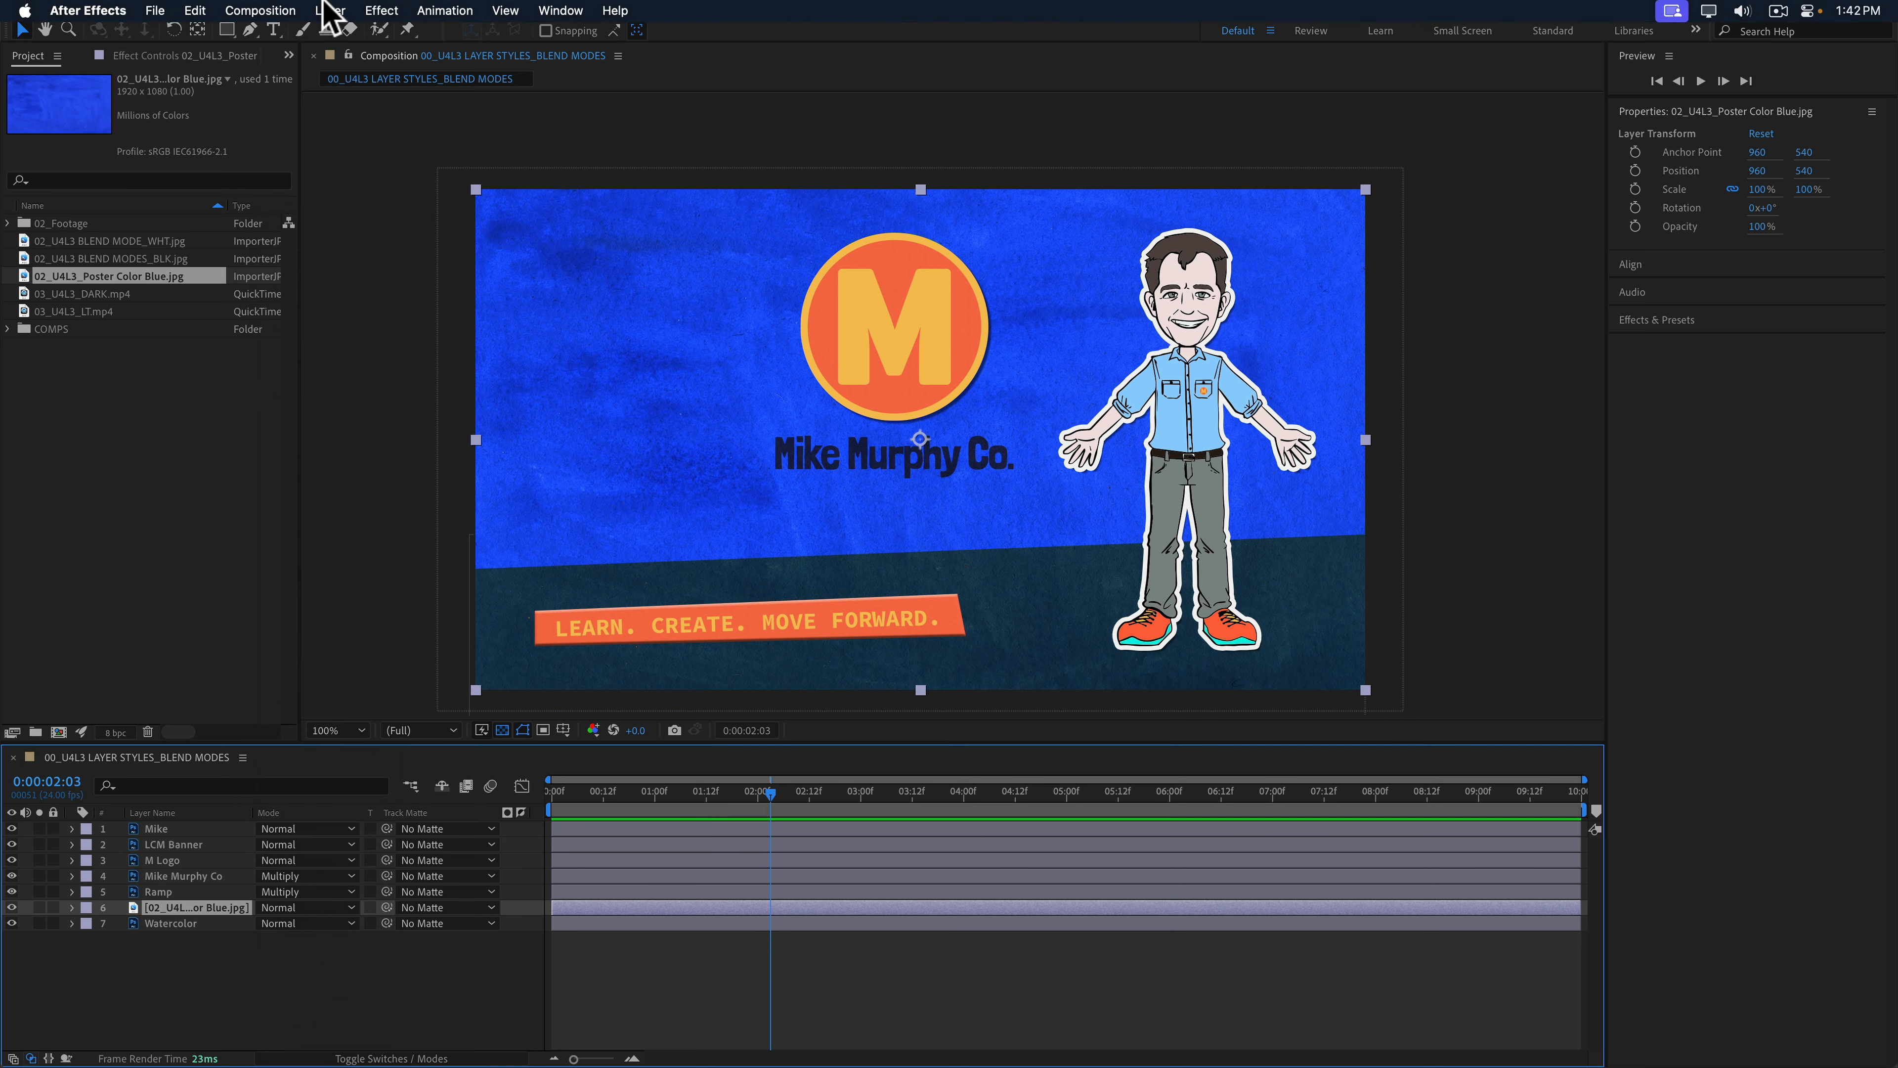
left_click(330, 10)
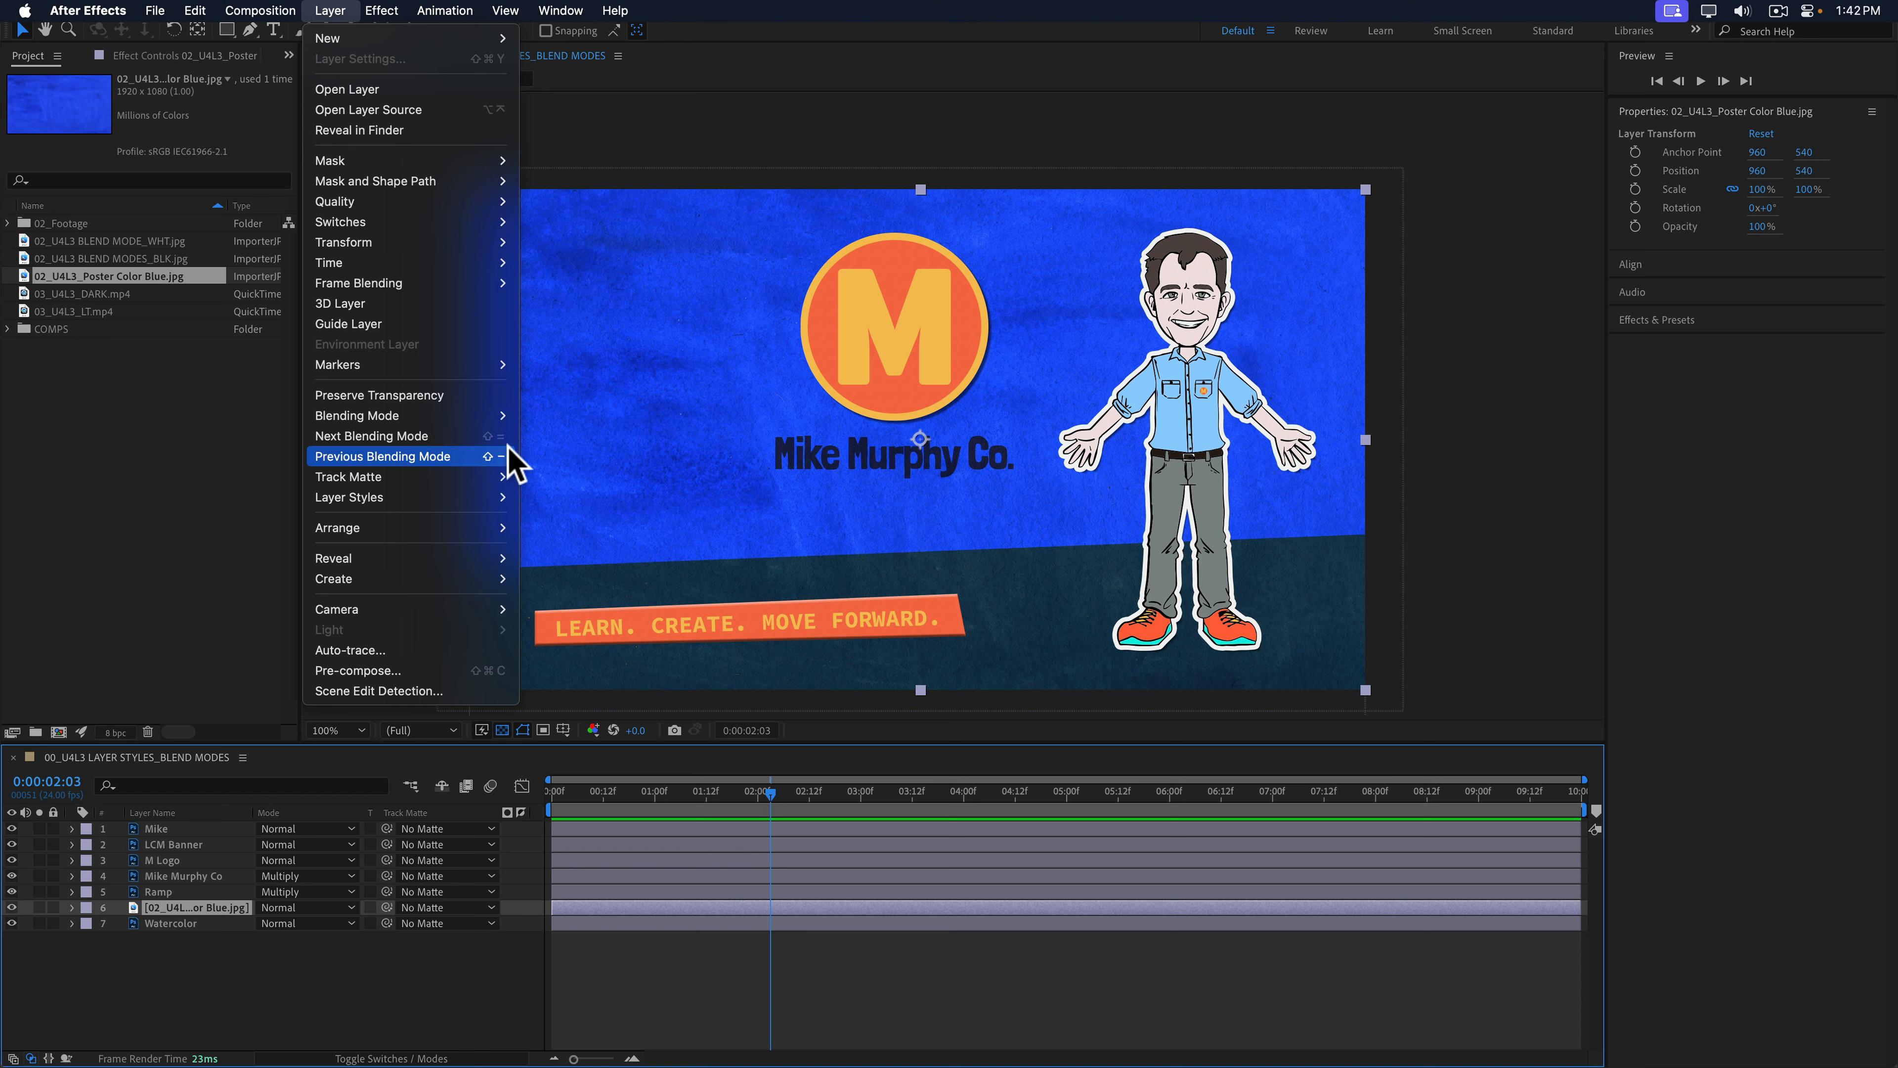
left_click(338, 979)
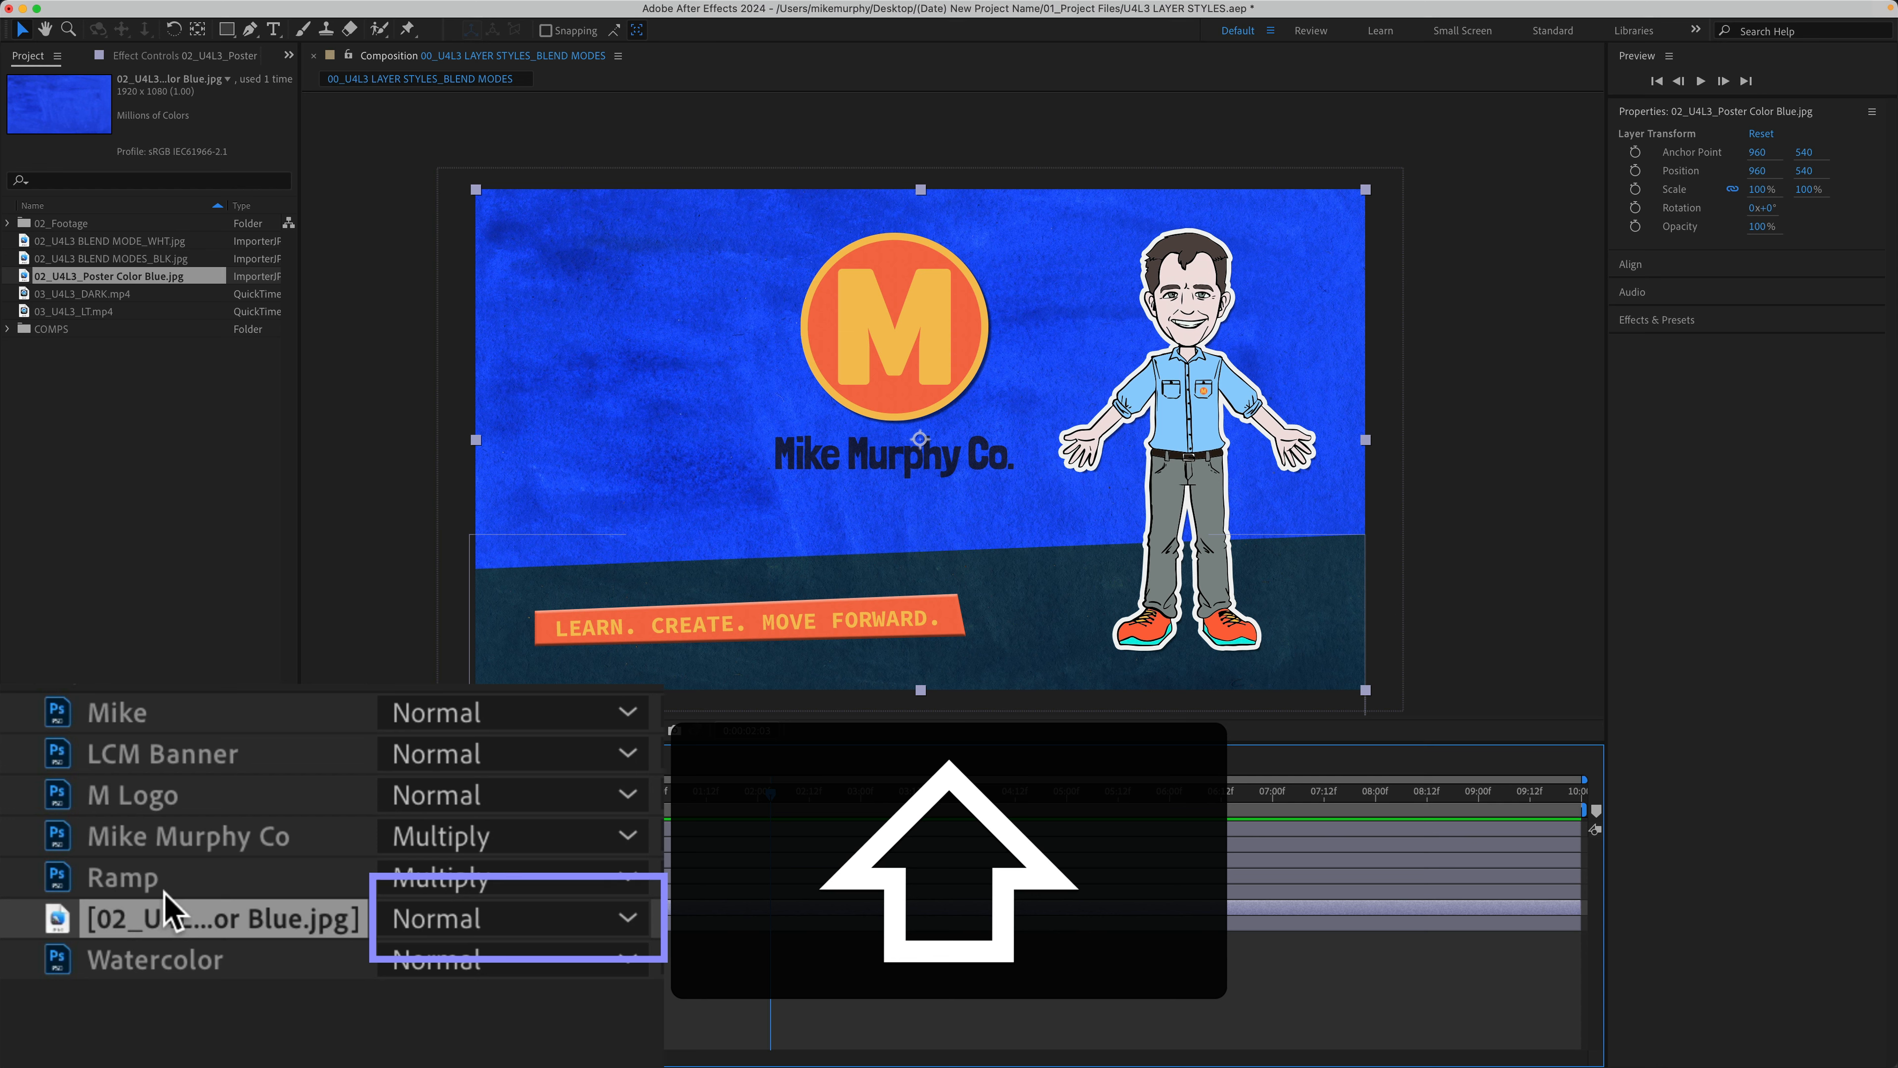
Step: Cycle the poster layer's blend mode through Dissolve, Darken, Add and lightening modes to Vivid Light
key("shift+equal")
key("shift+equal")
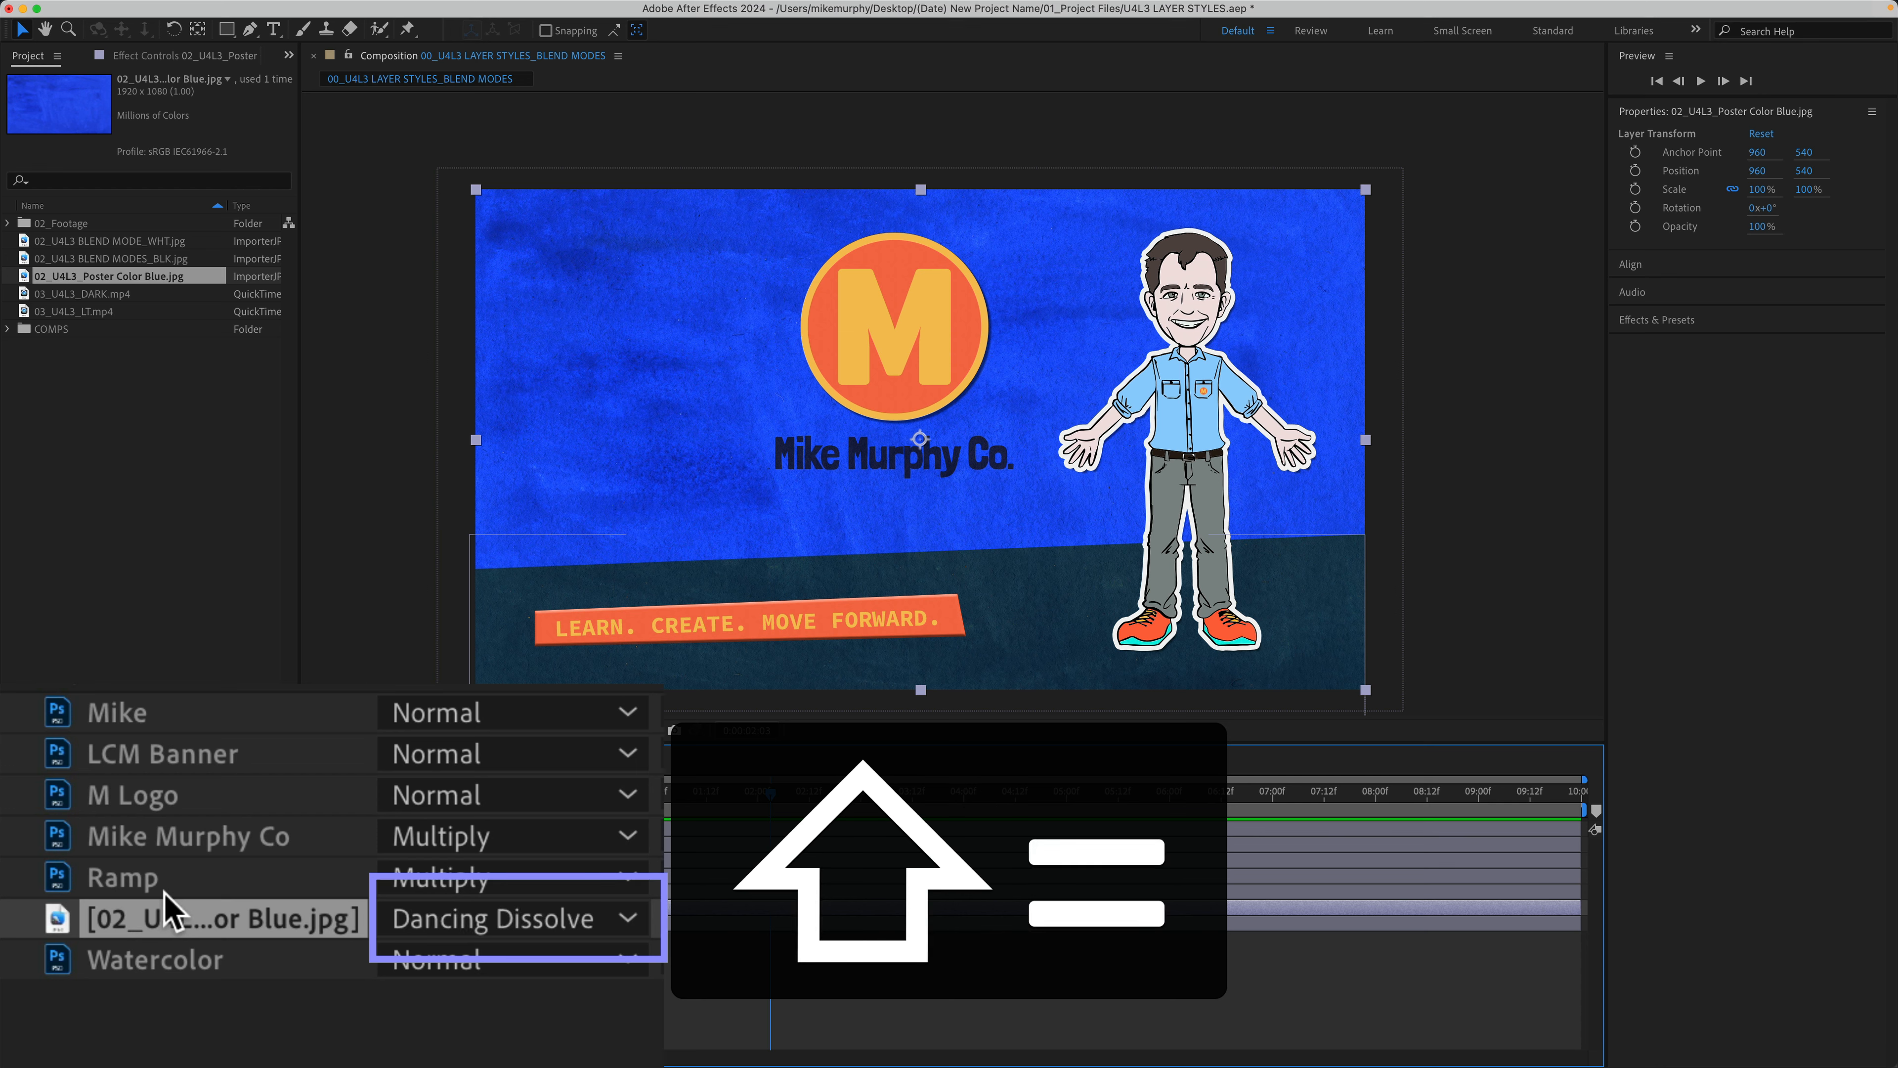
key("shift+equal")
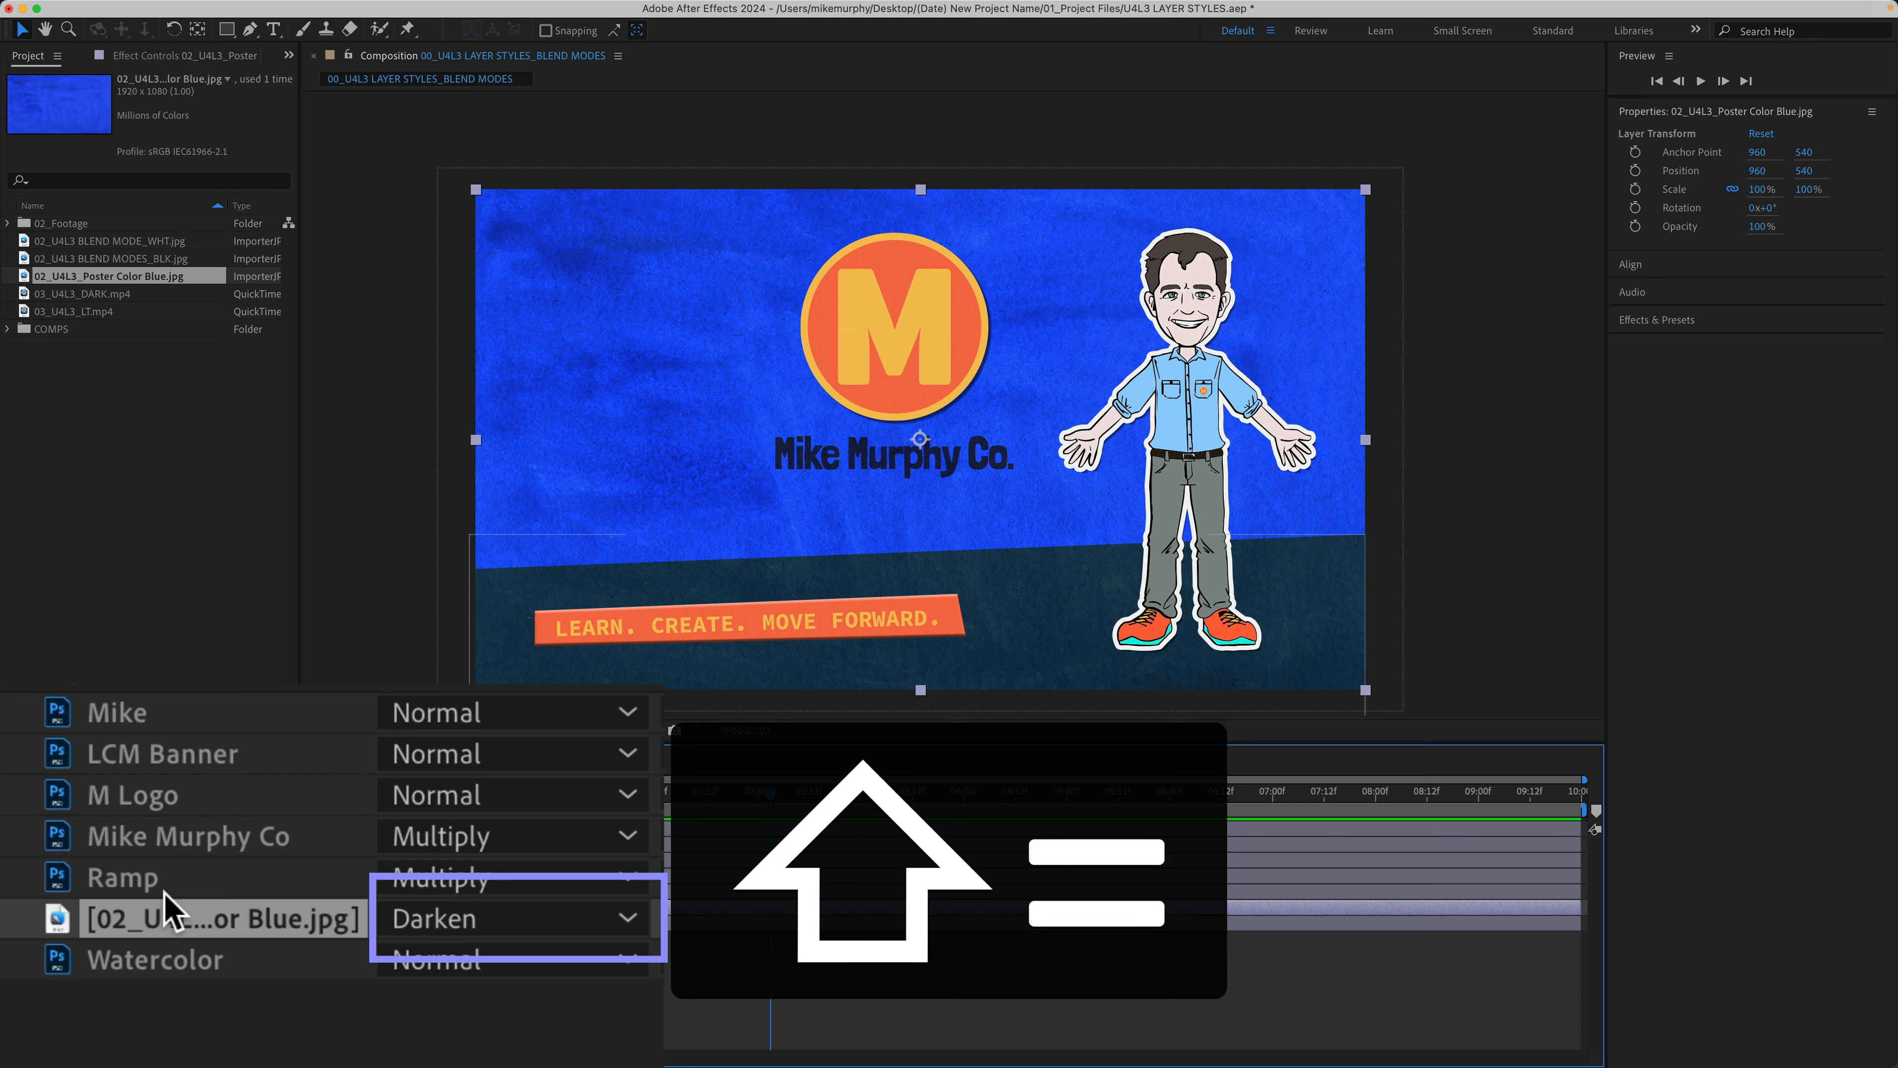
key("shift+equal")
key("shift+equal")
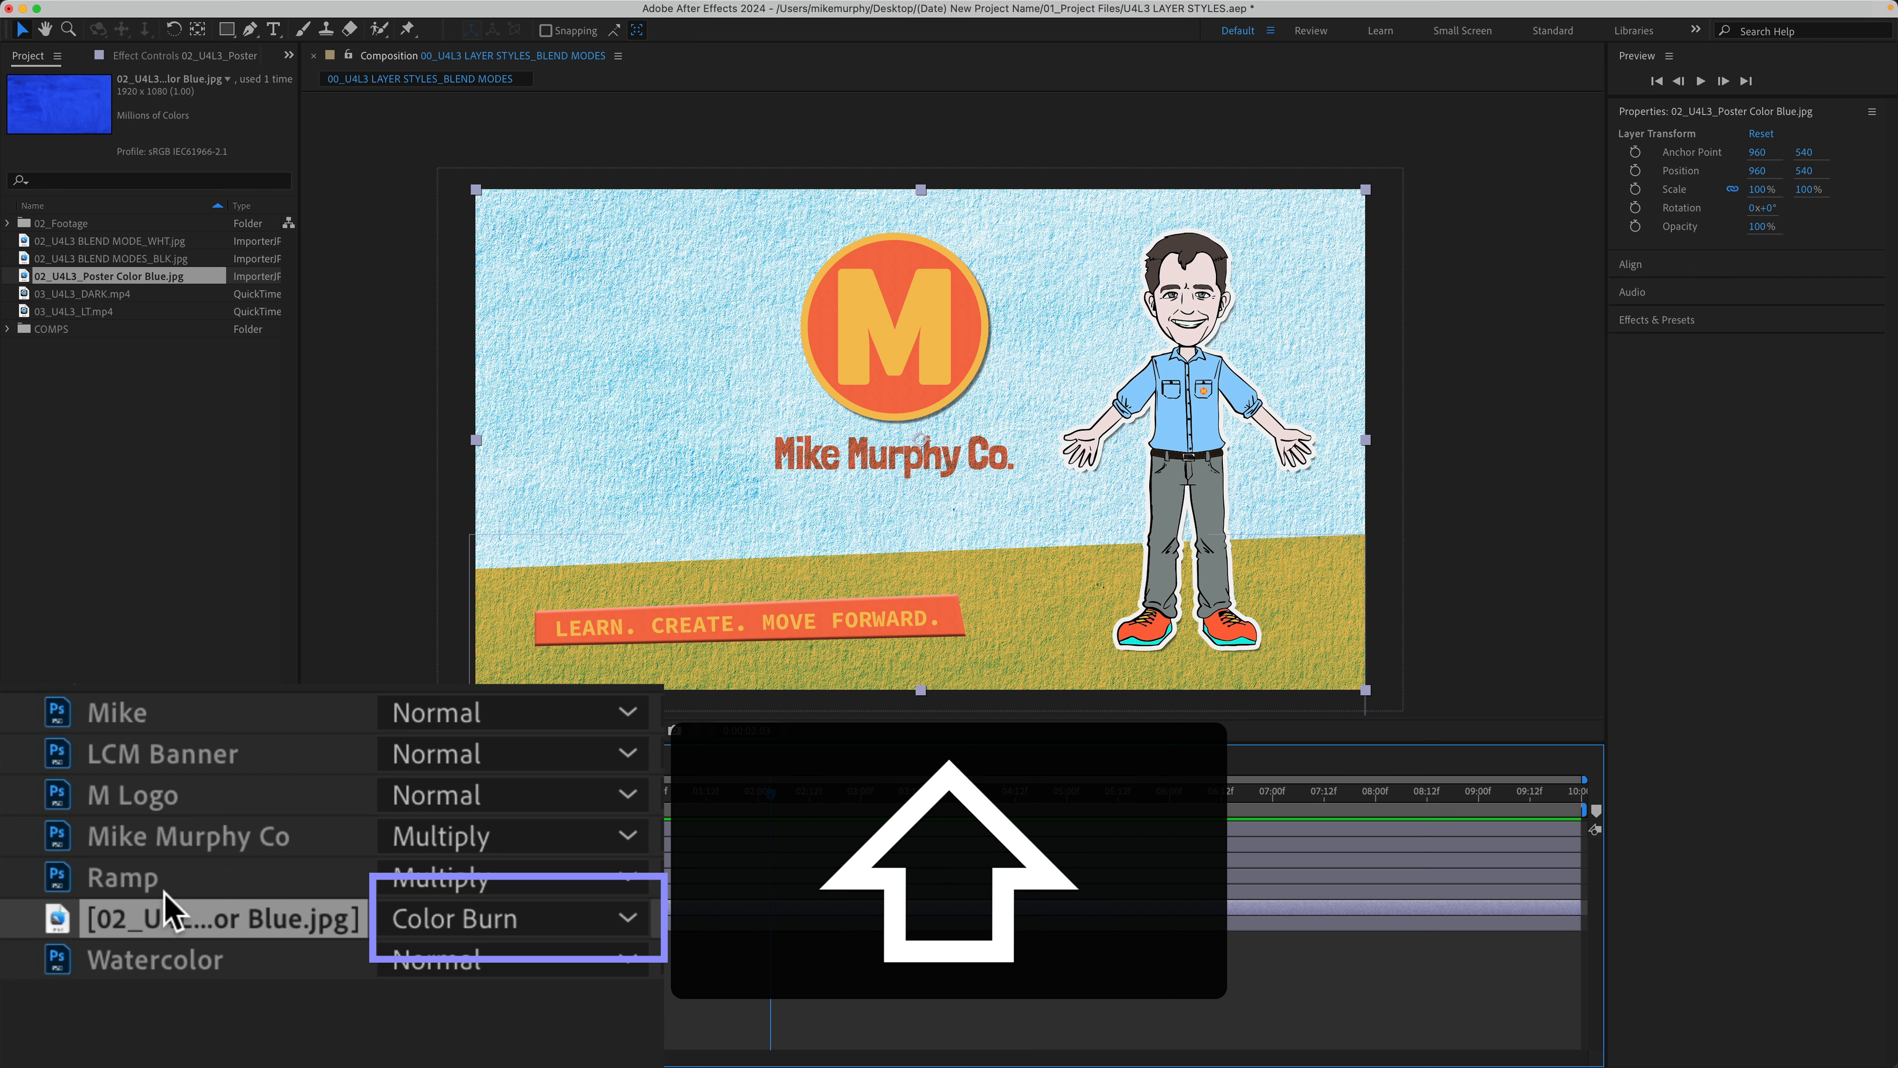
key("shift+minus")
key("shift+minus")
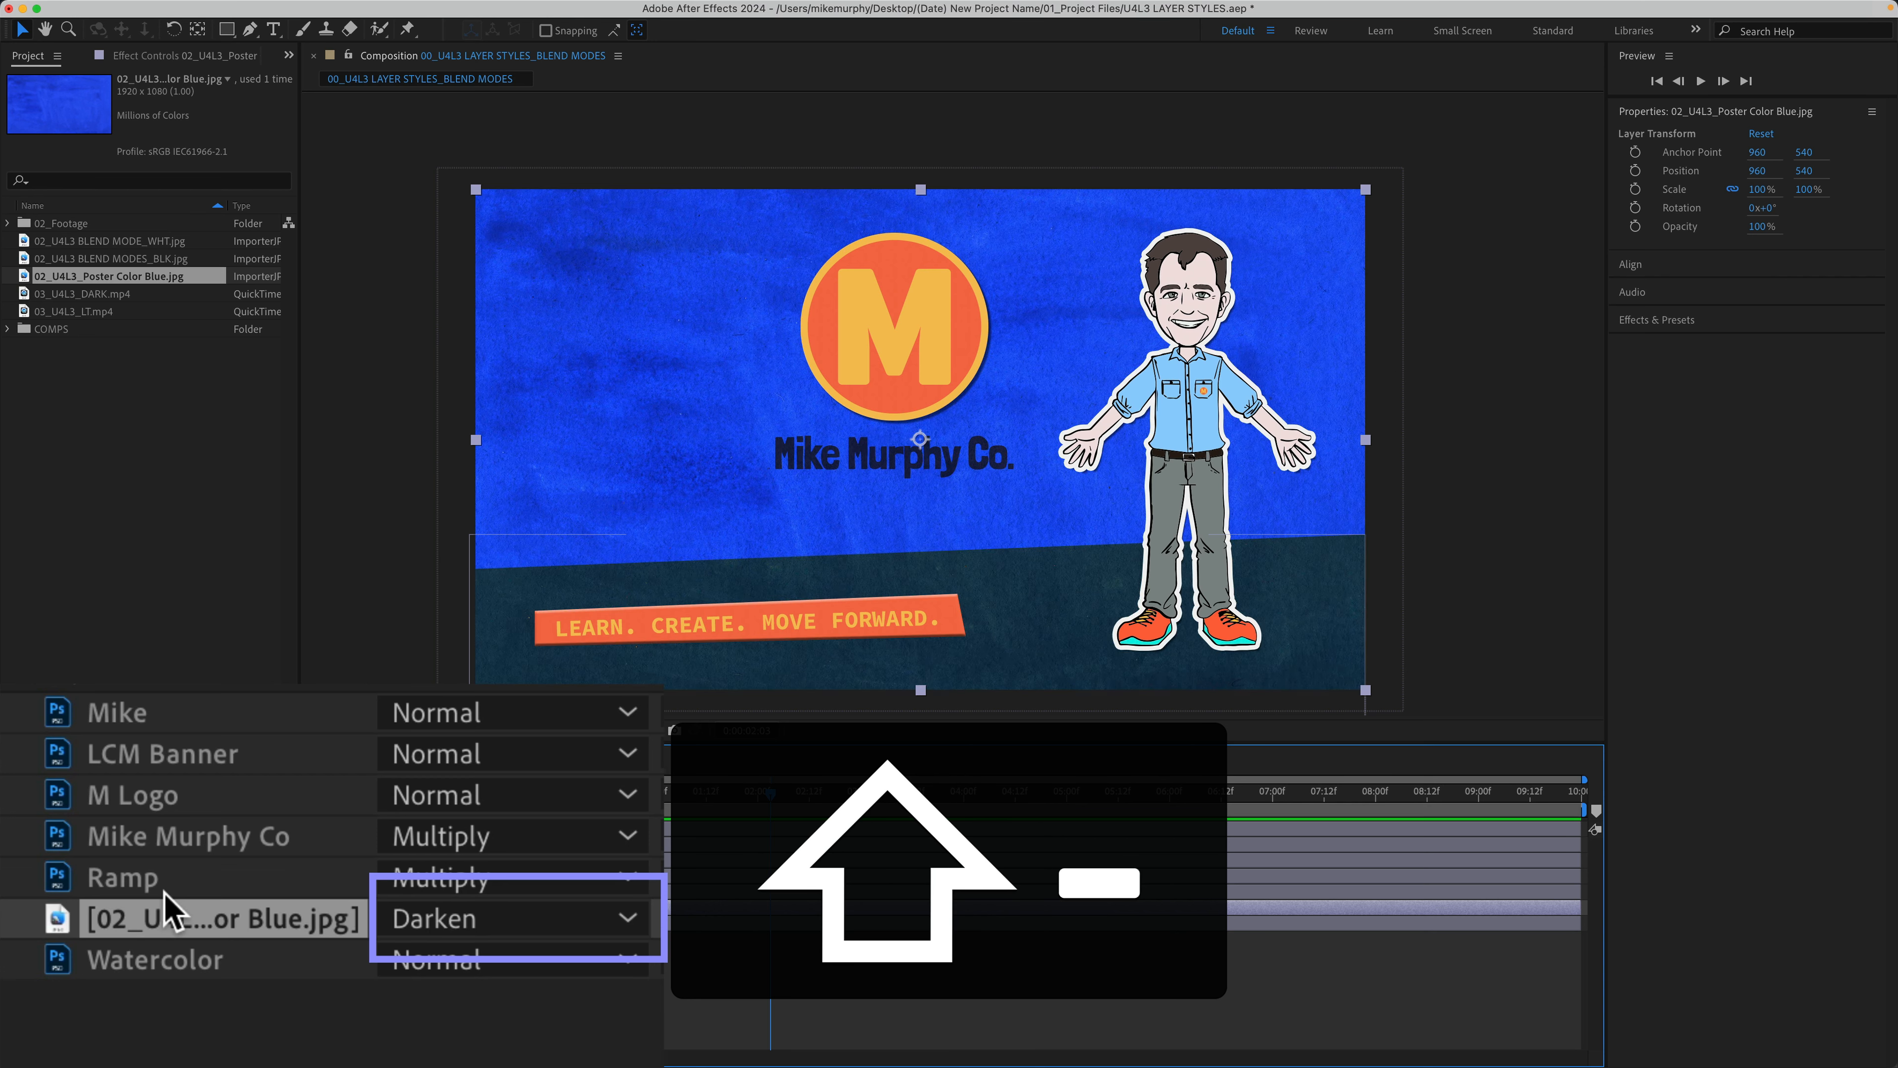
key("shift+minus")
key("shift+minus")
key("shift+equal")
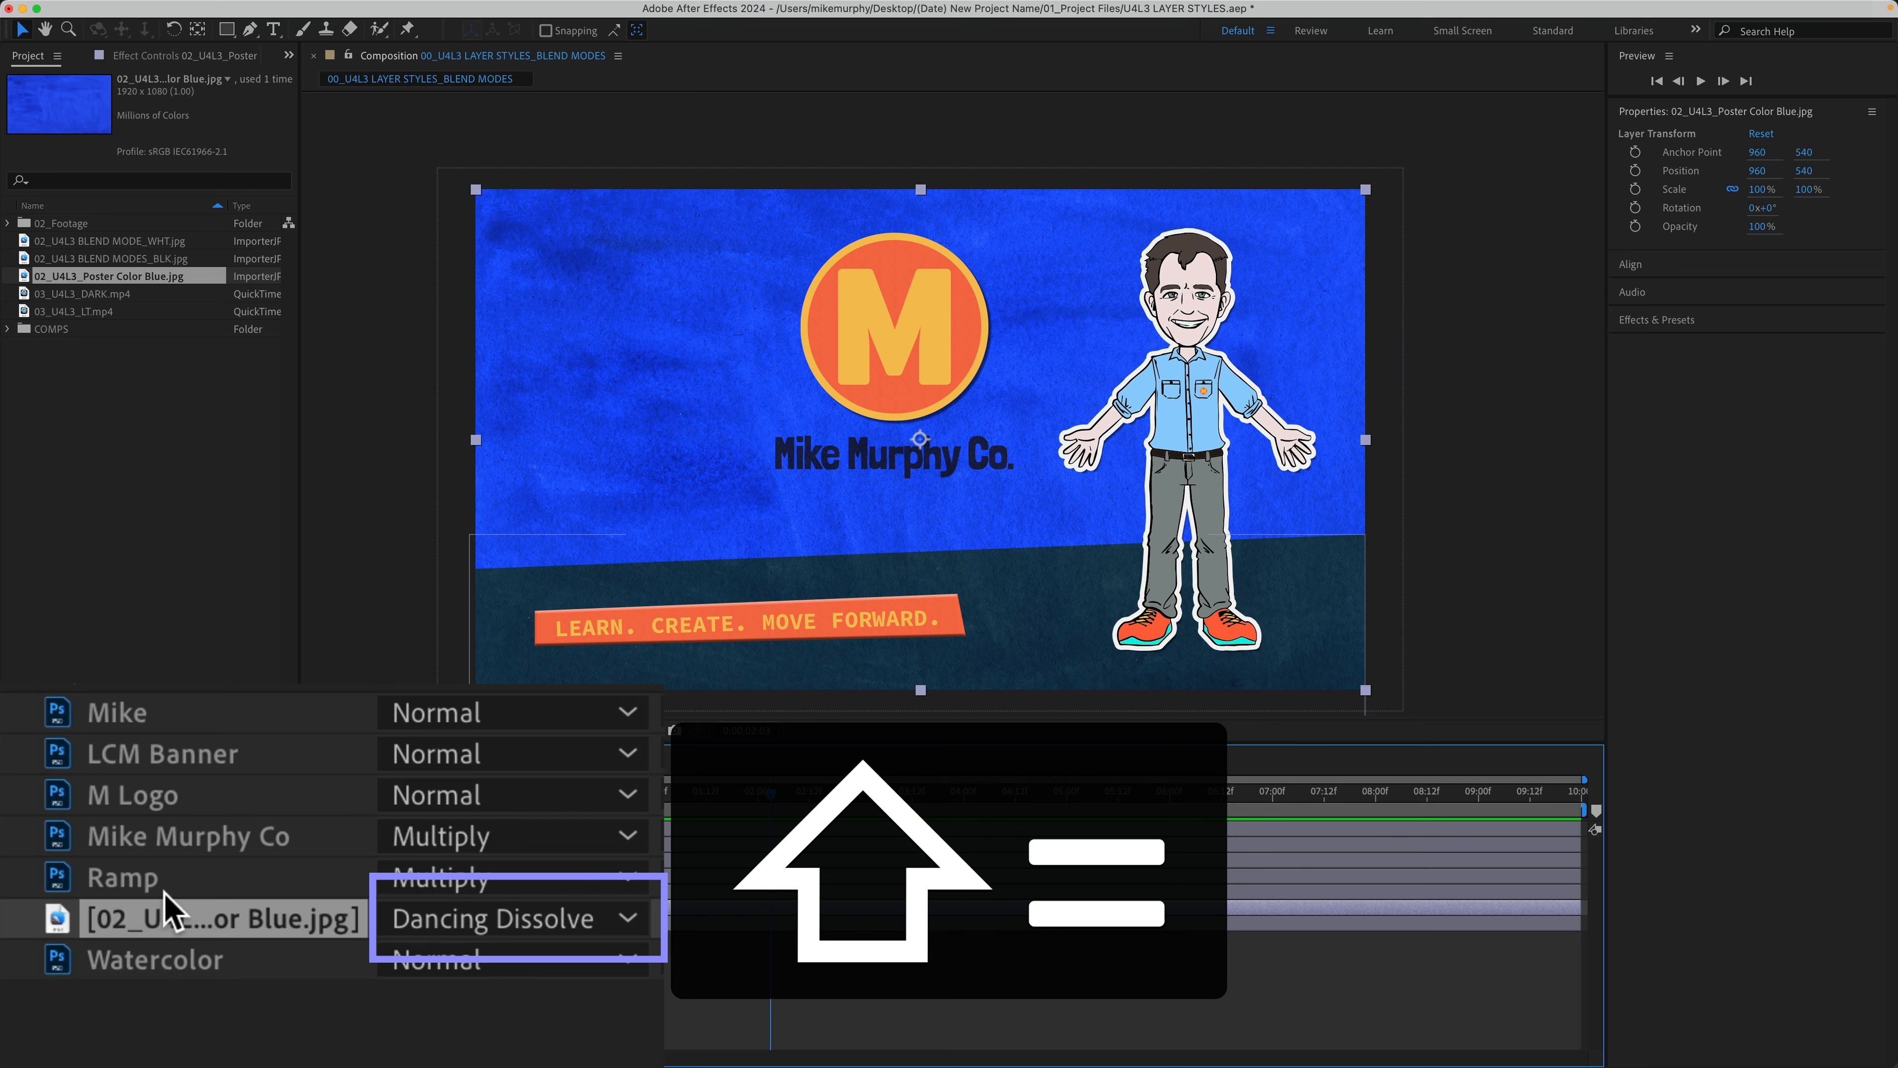
key("shift+equal")
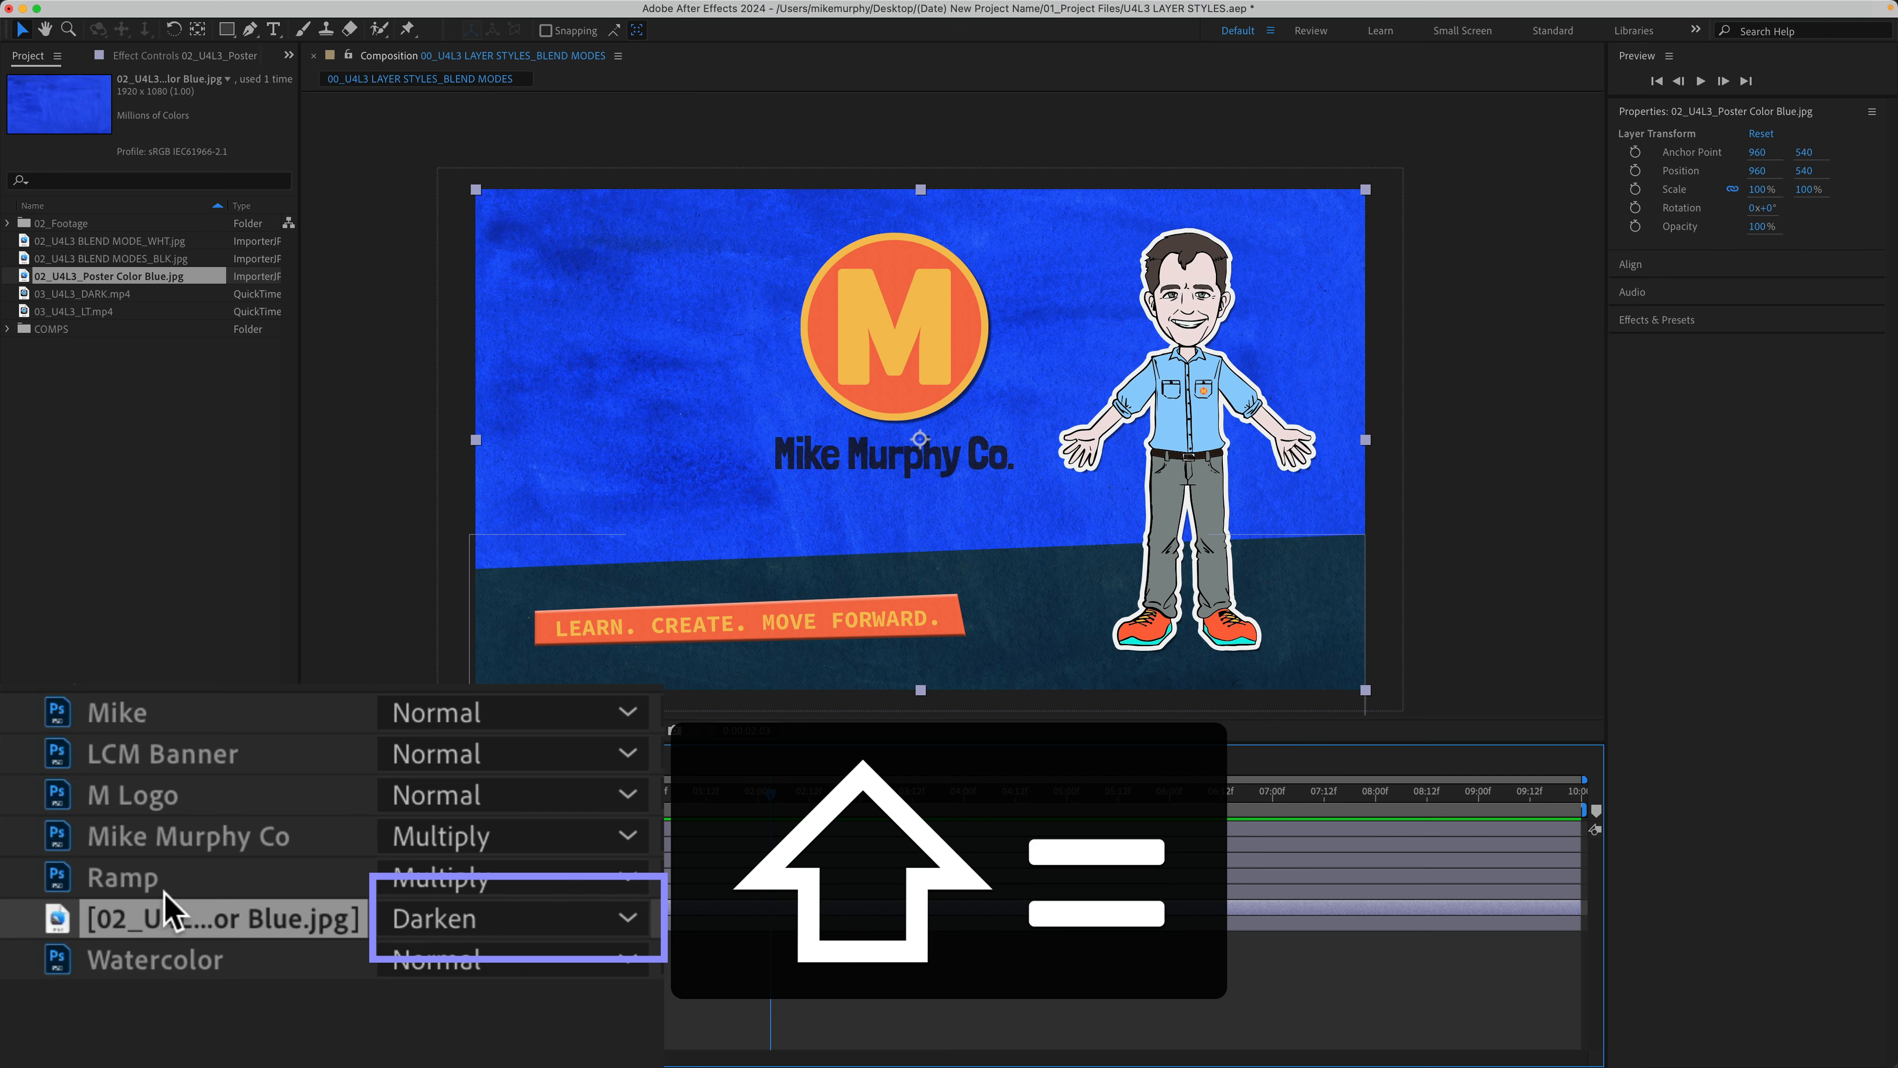
key("shift+equal")
key("shift+equal")
key("shift+equal")
key("shift+equal")
key("shift+equal")
key("shift+equal")
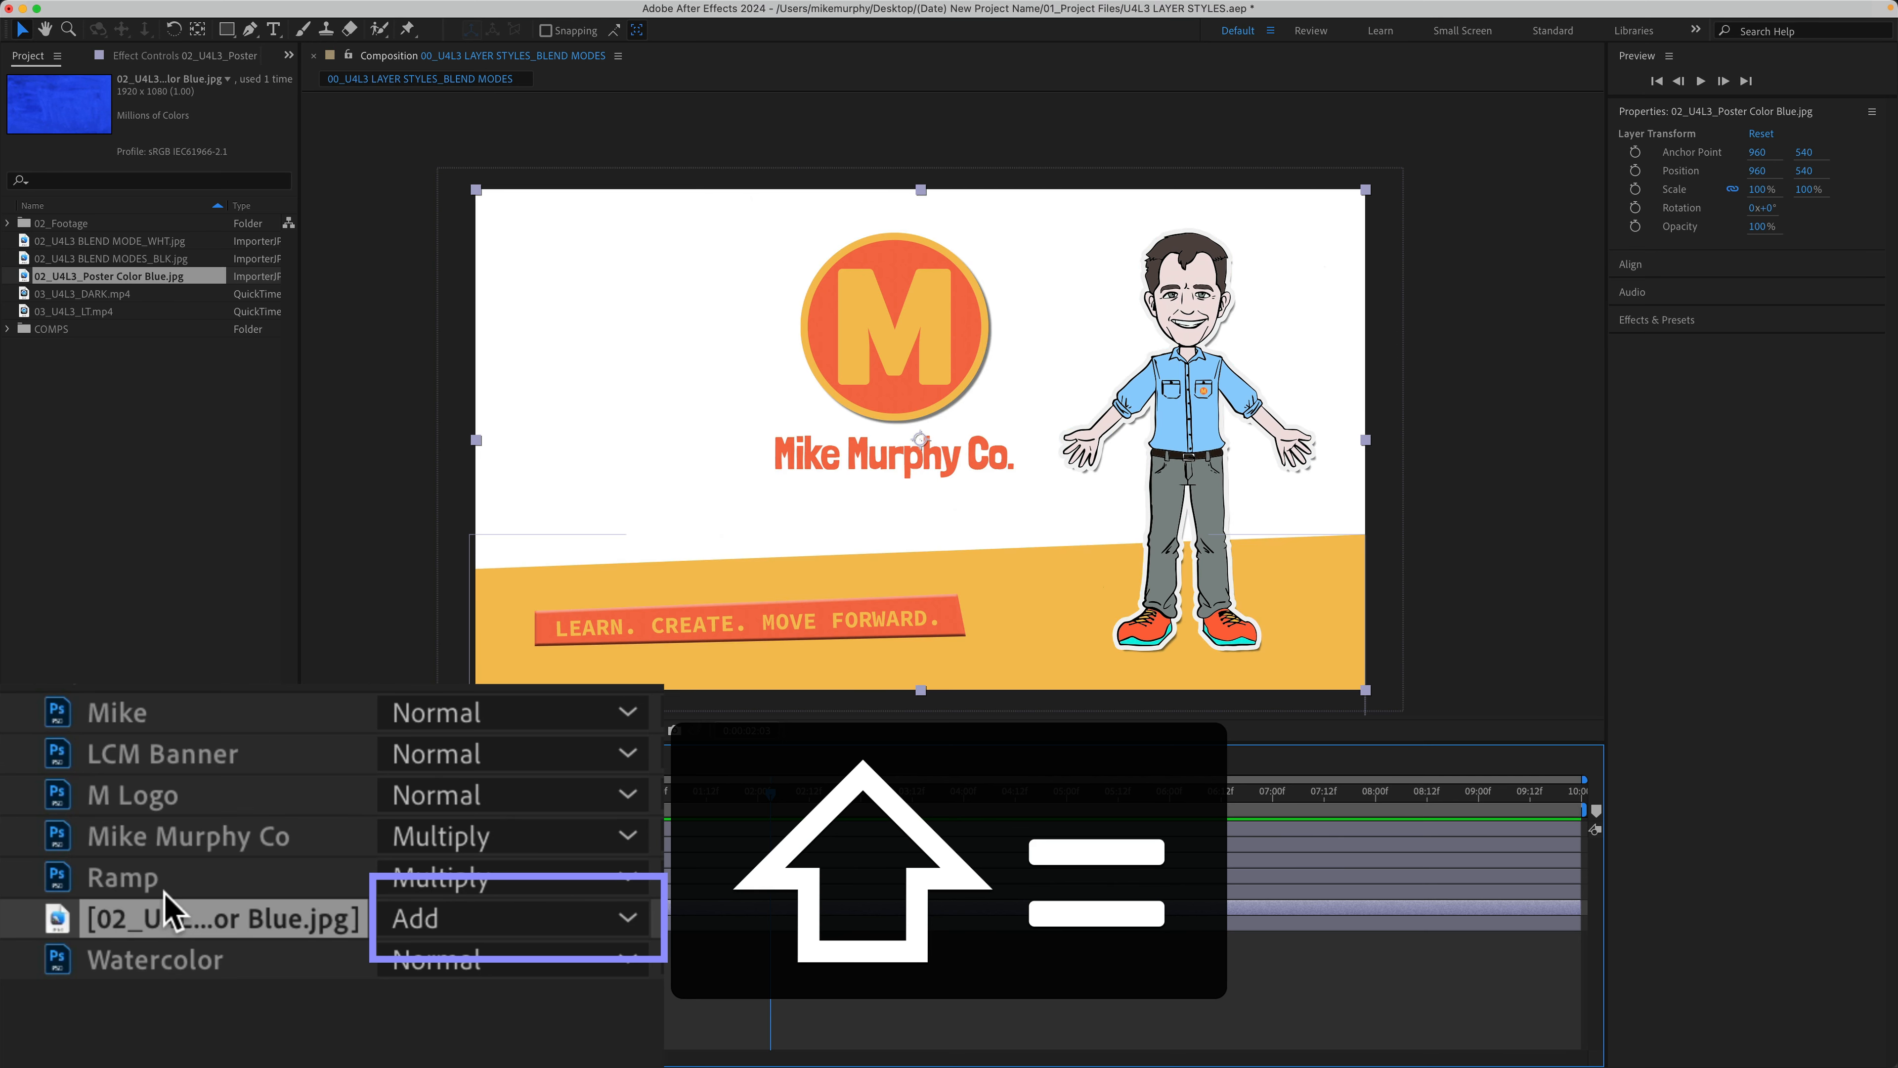
key("shift+equal")
key("shift+equal")
key("shift+equal")
key("shift+equal")
key("shift+equal")
key("shift+equal")
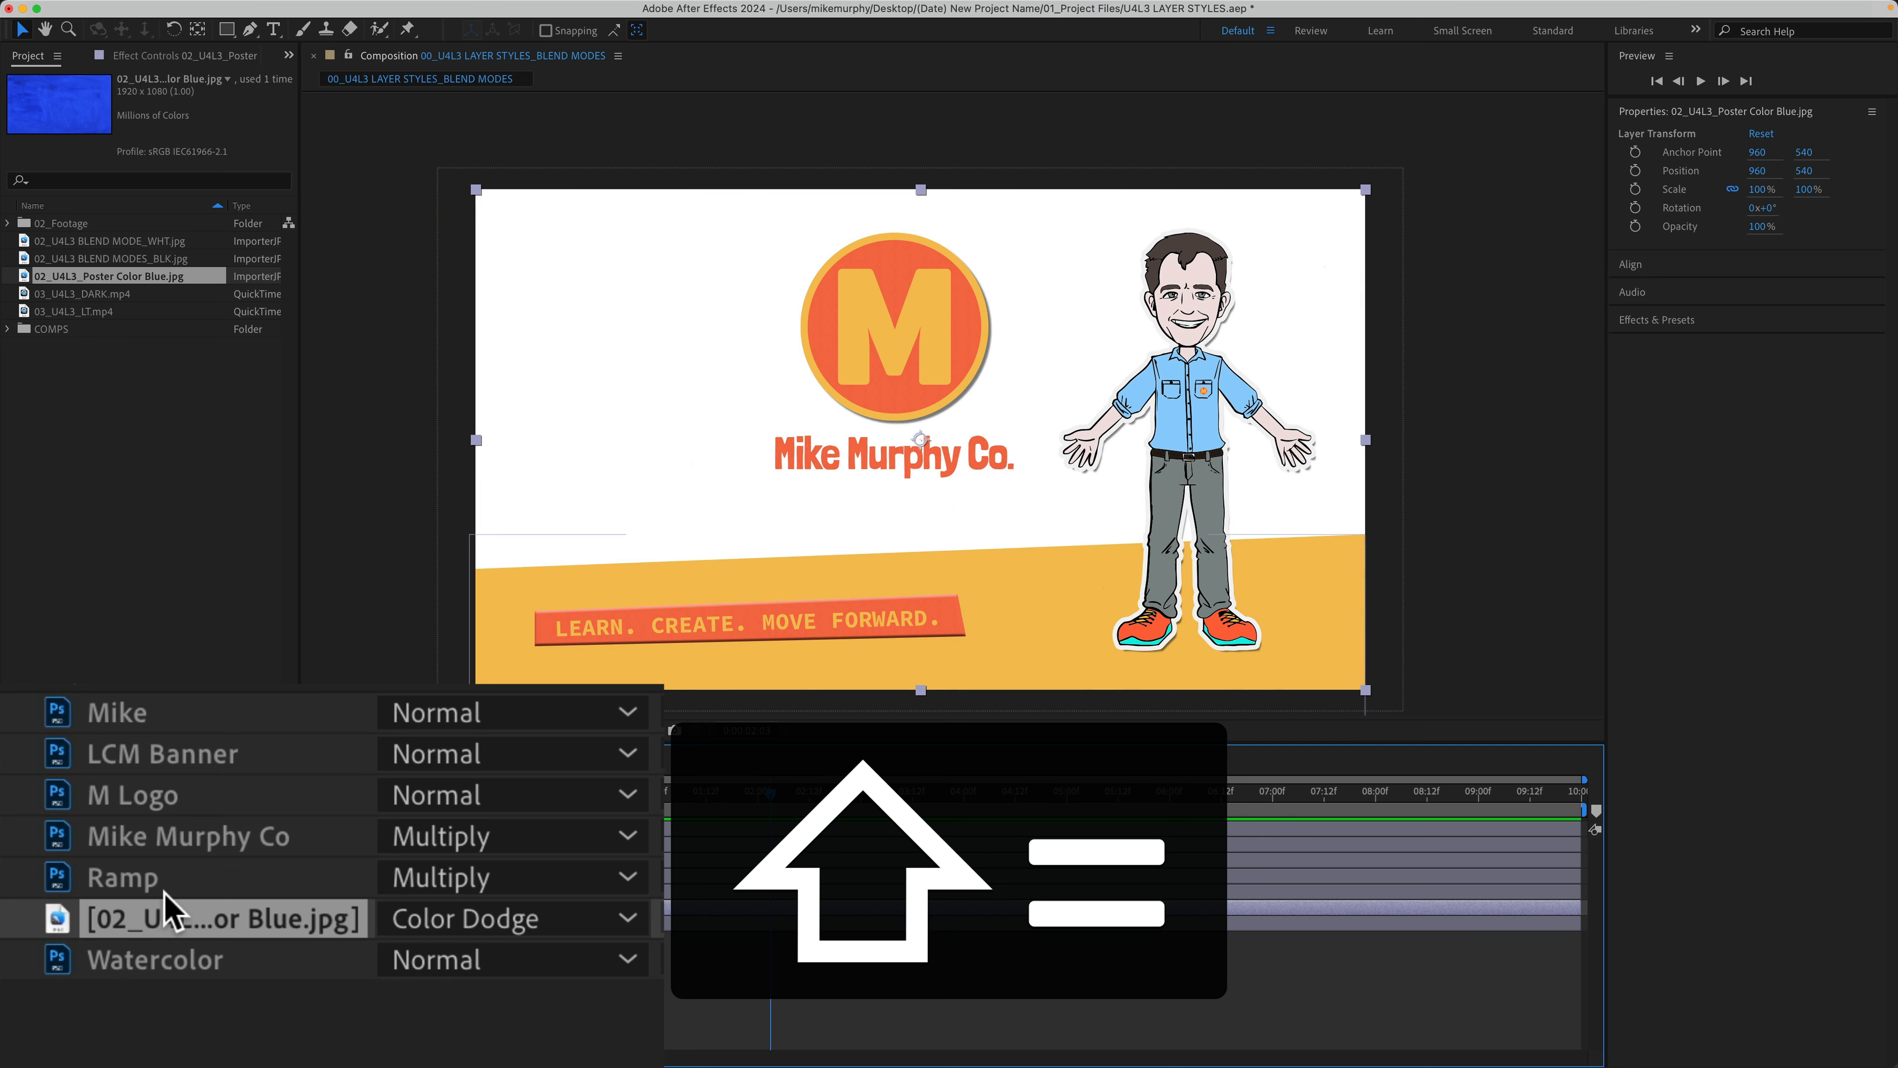
key("shift+equal")
key("shift+equal")
key("shift+equal")
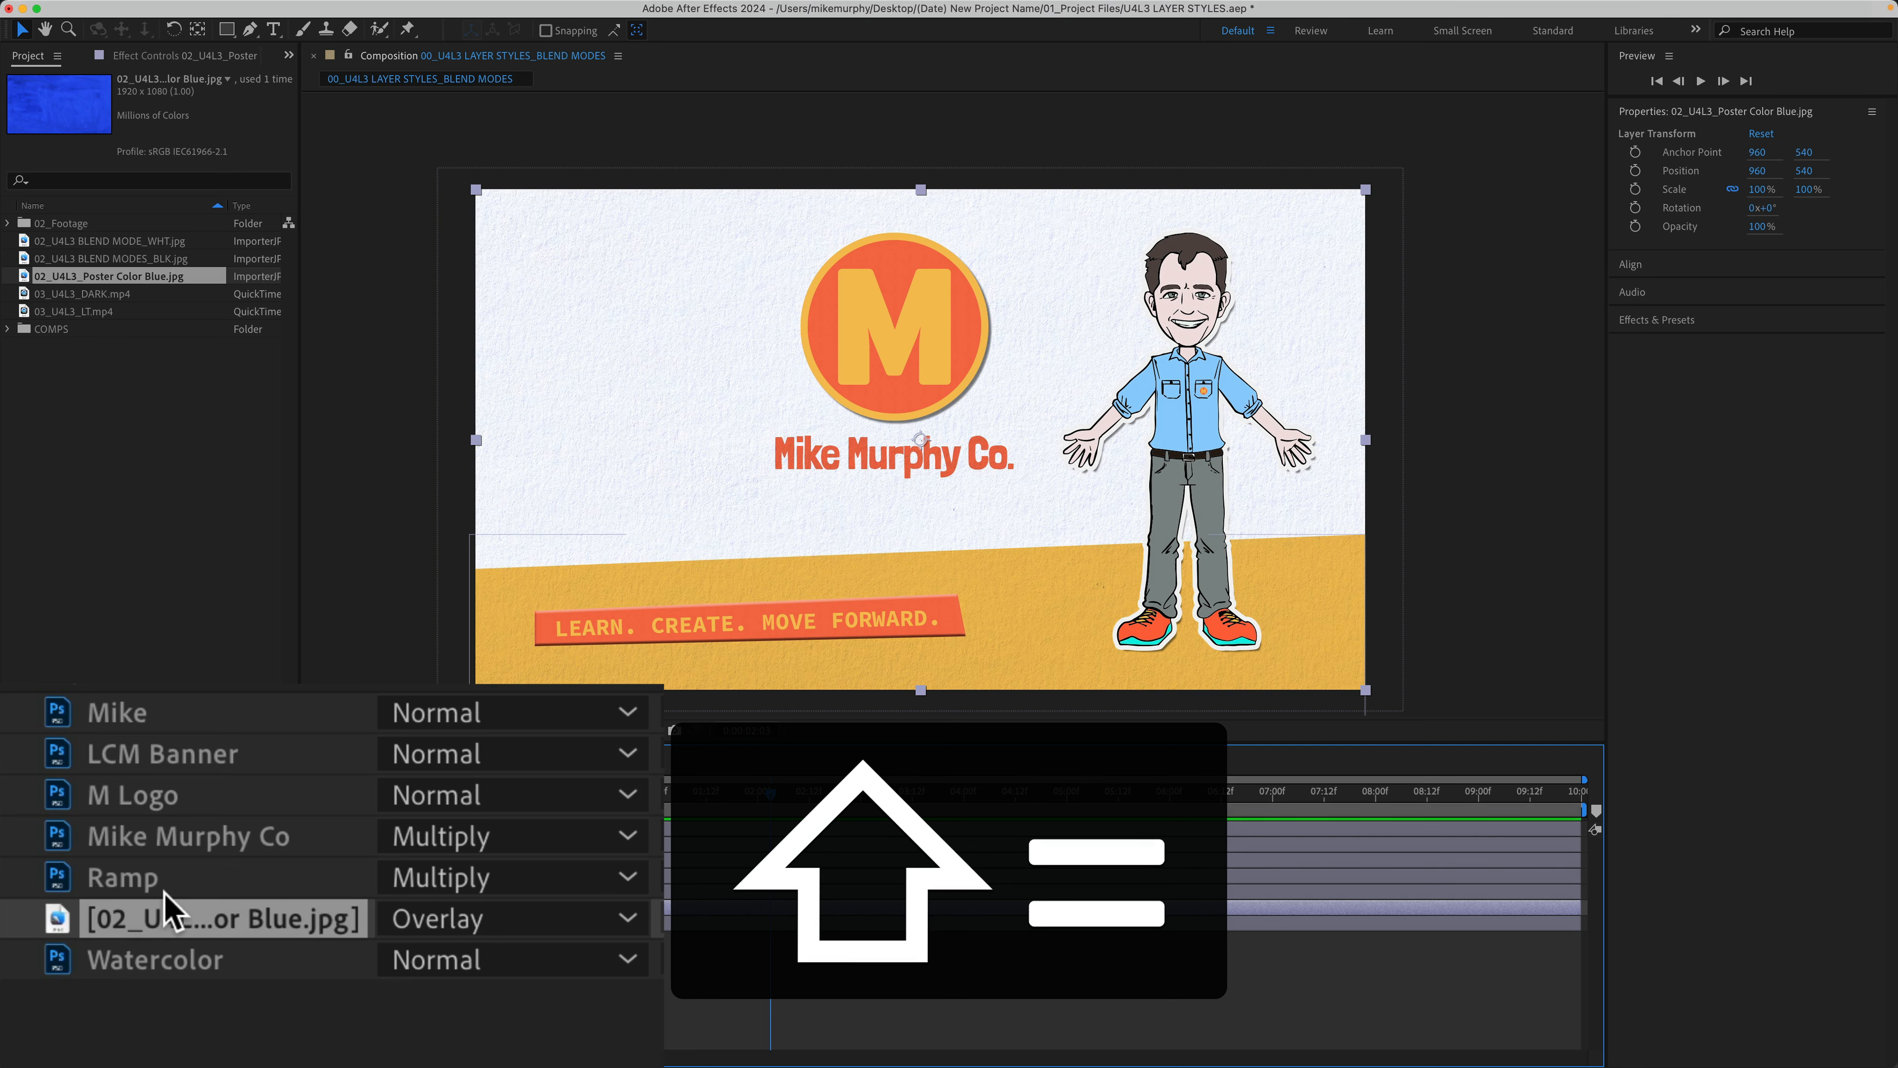
key("shift+equal")
key("shift+equal")
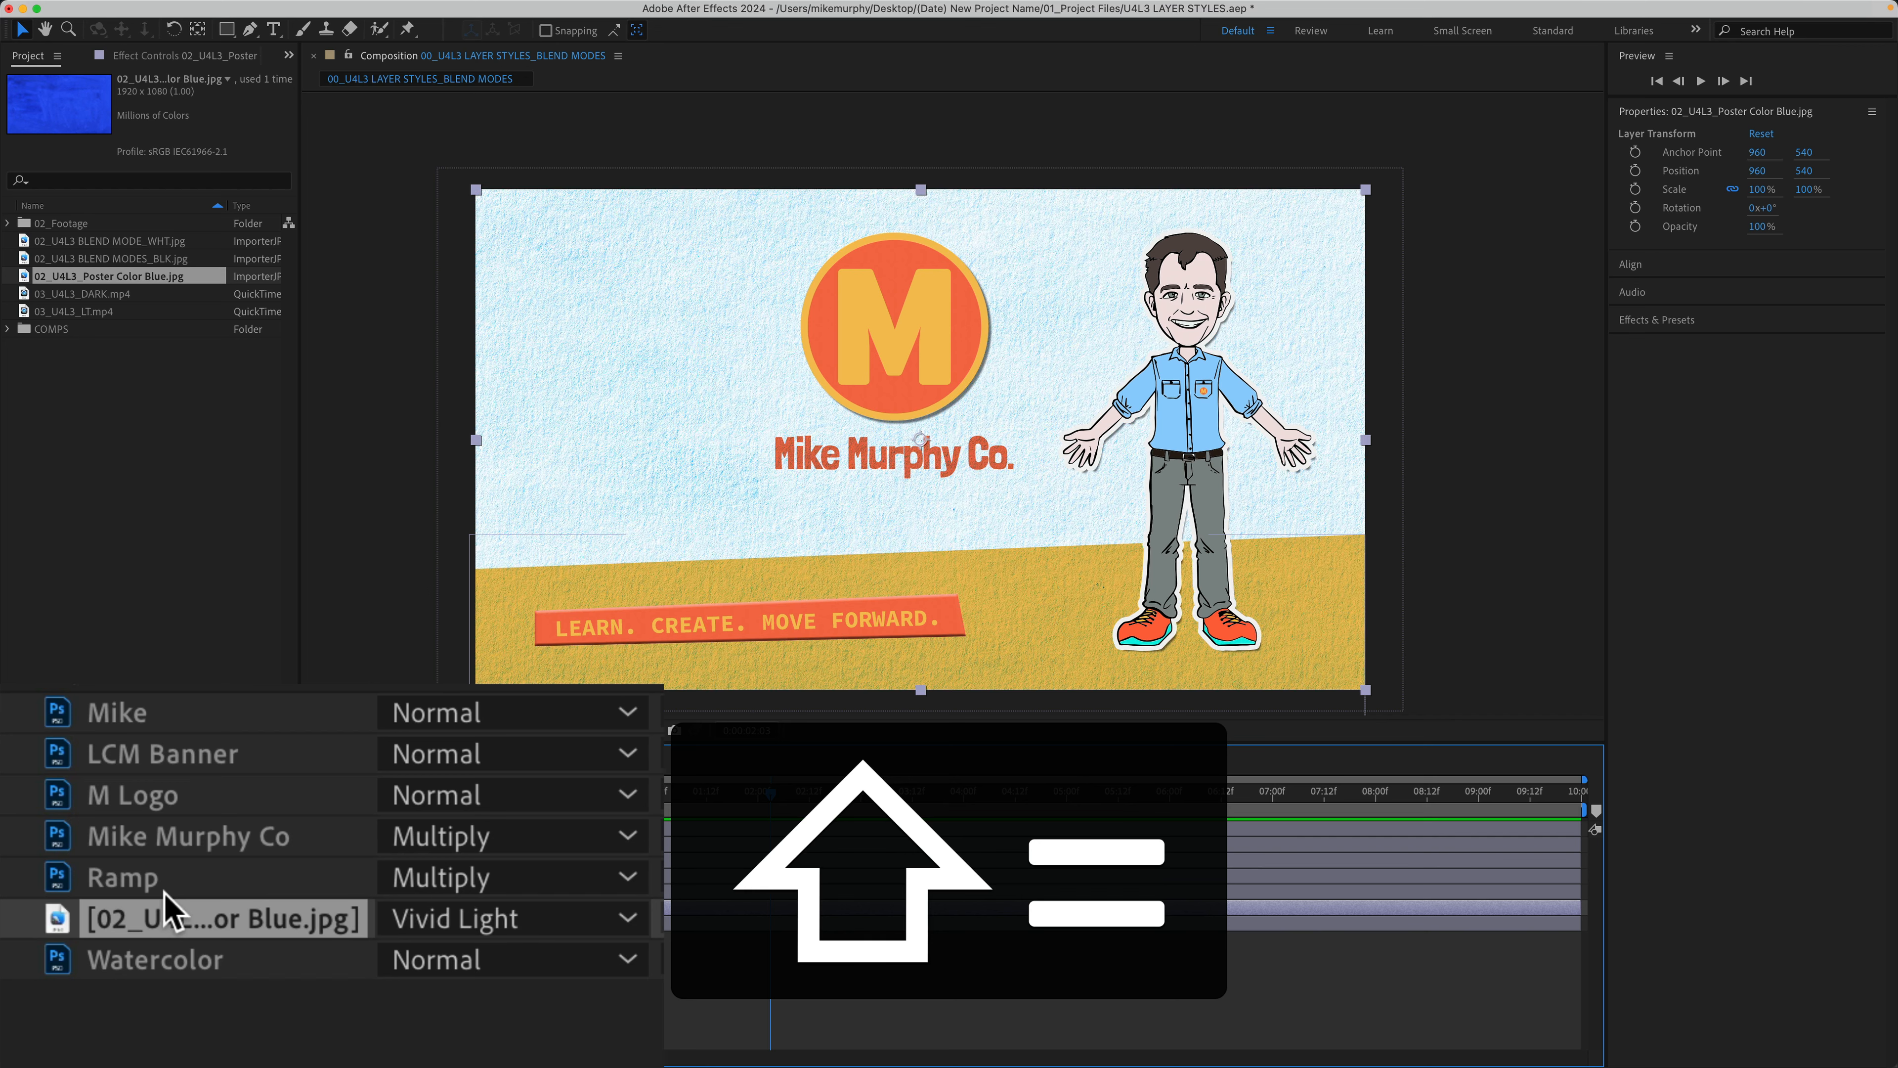
key("shift+equal")
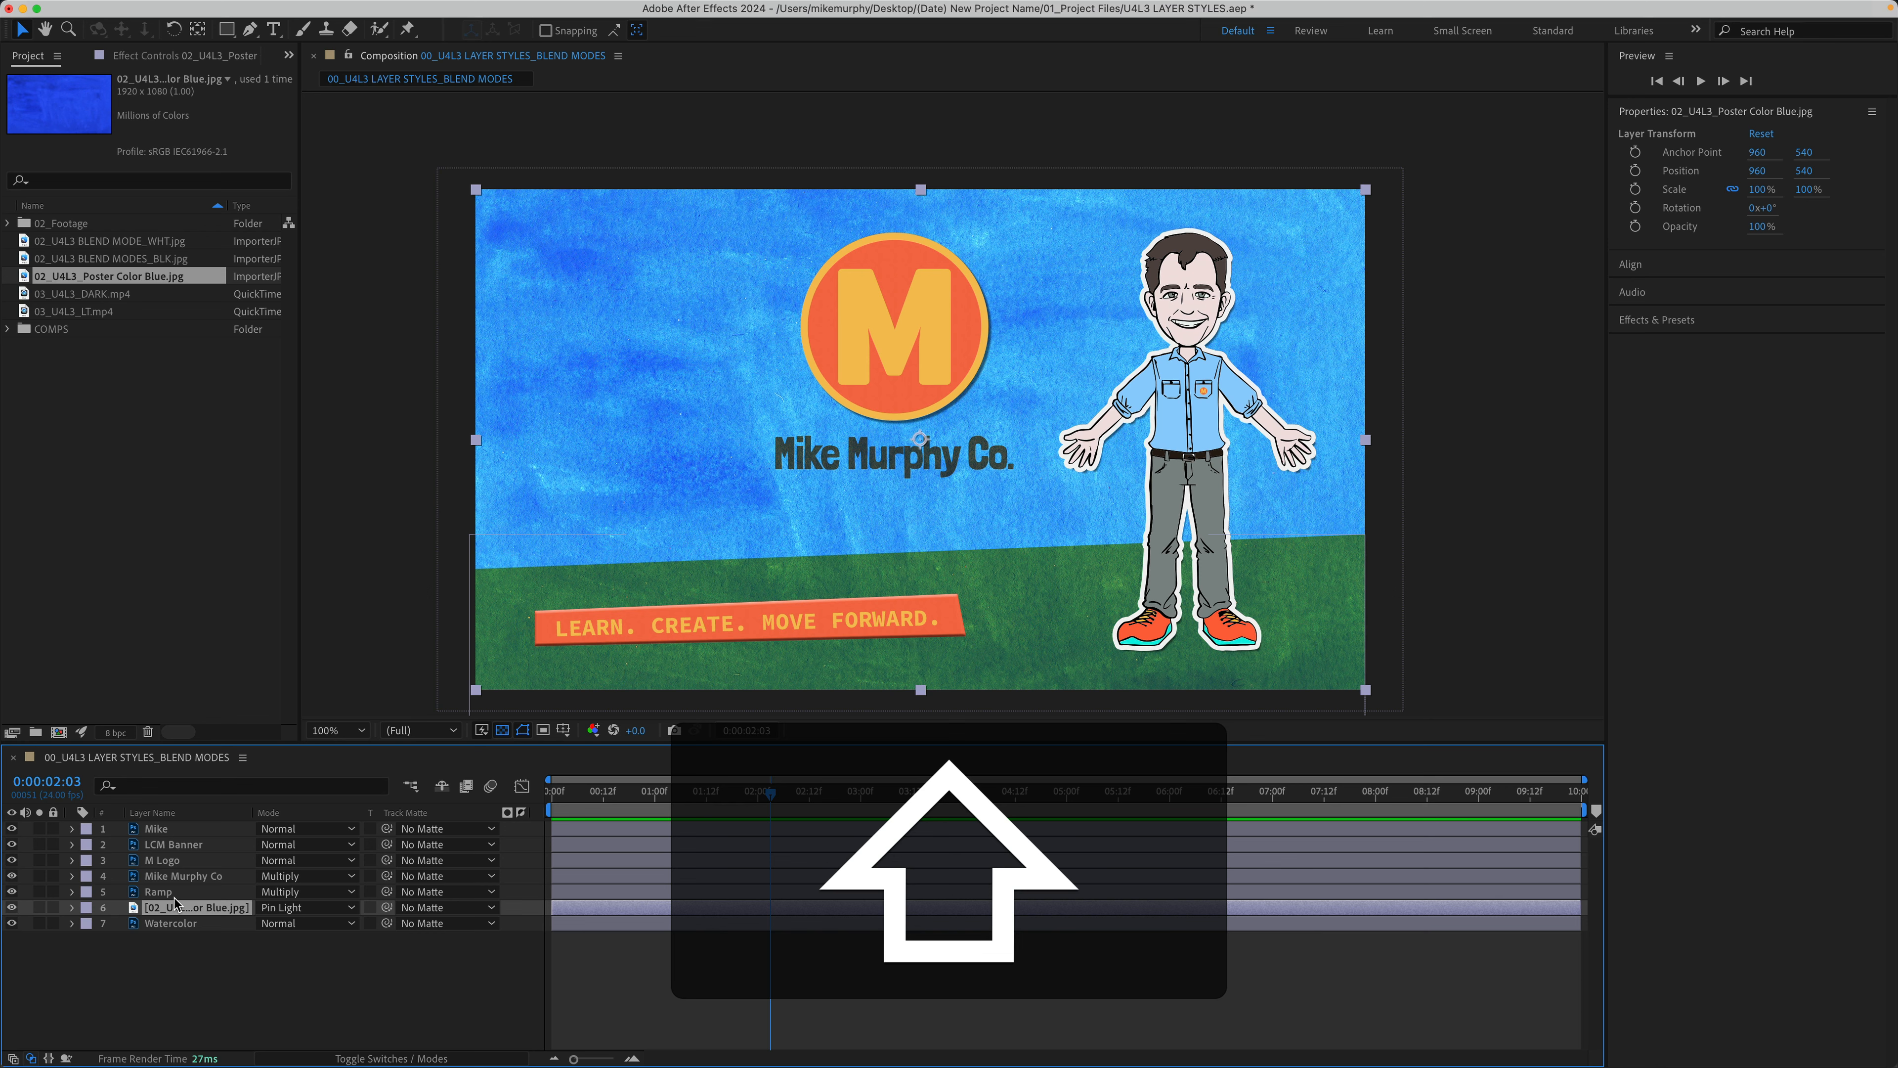
Step: Compare the poster layer's Mode list, then step its blending on to Pin Light
left_click(307, 907)
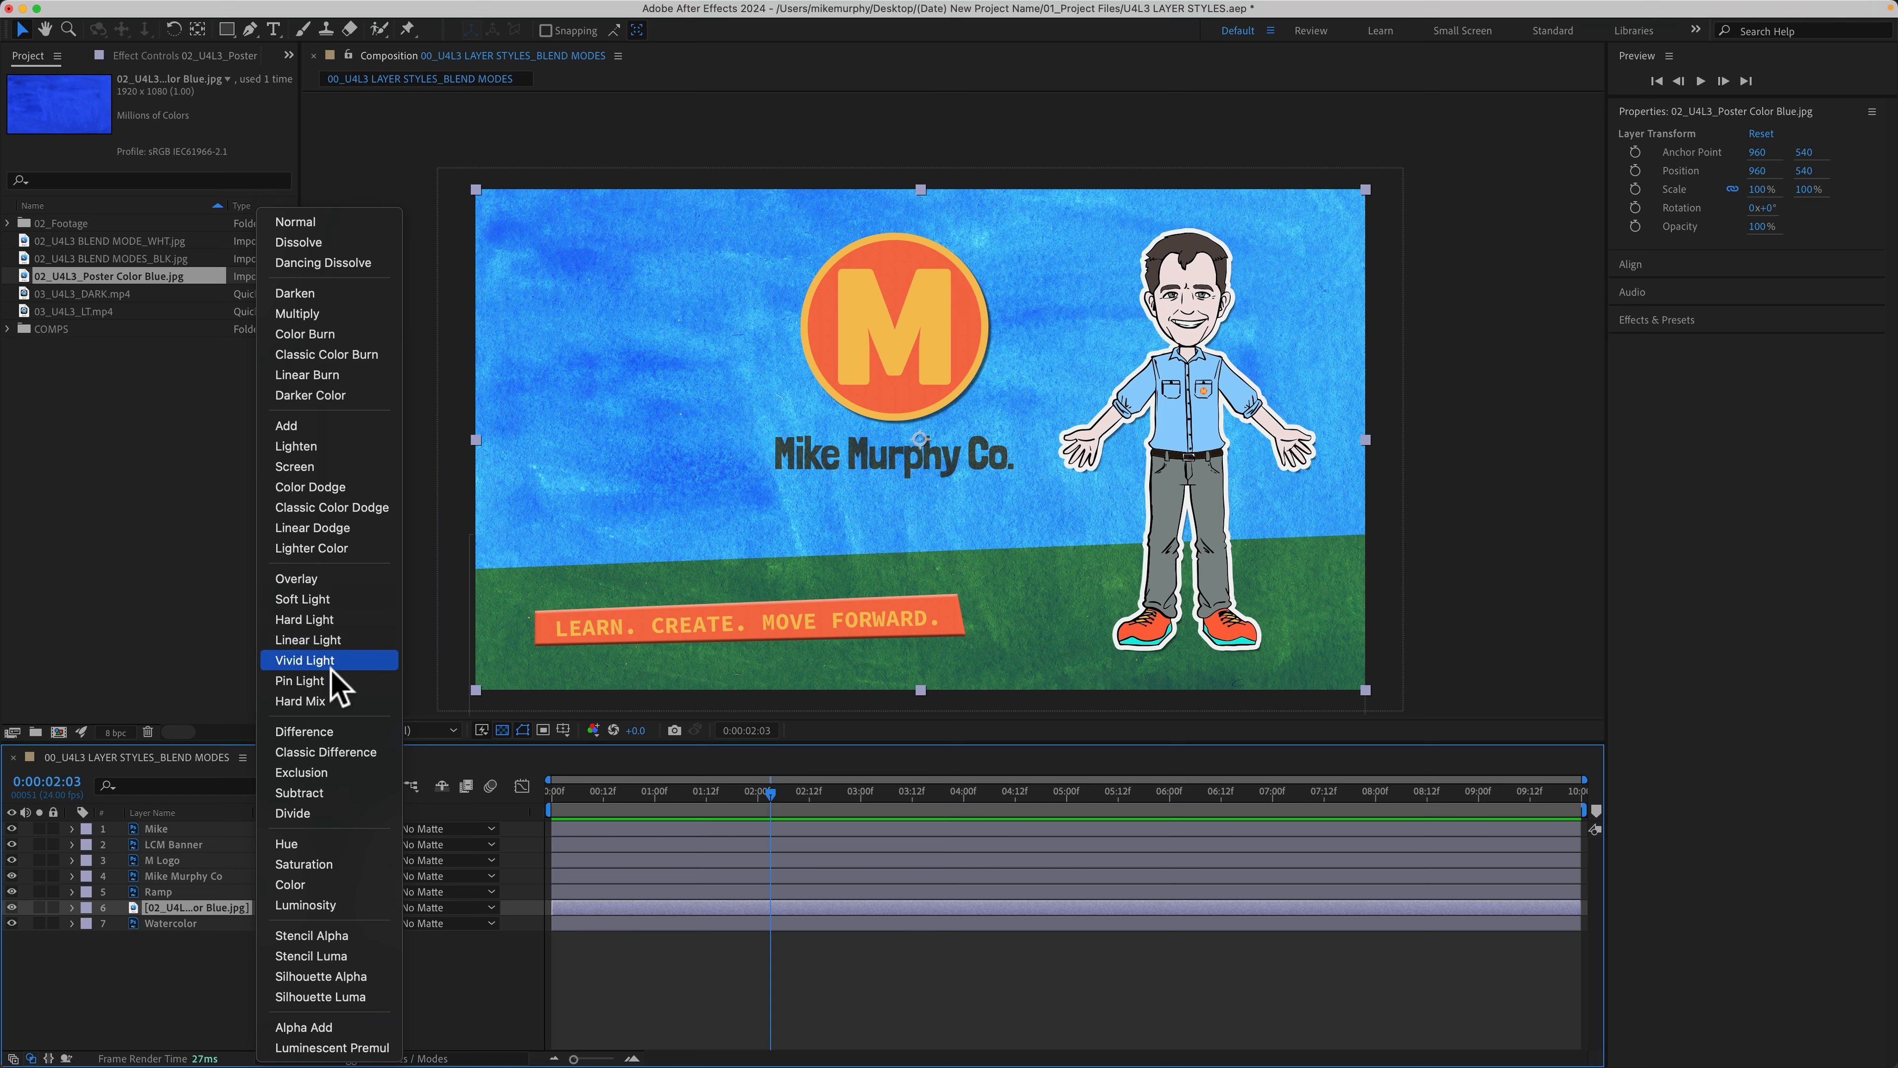
left_click(177, 897)
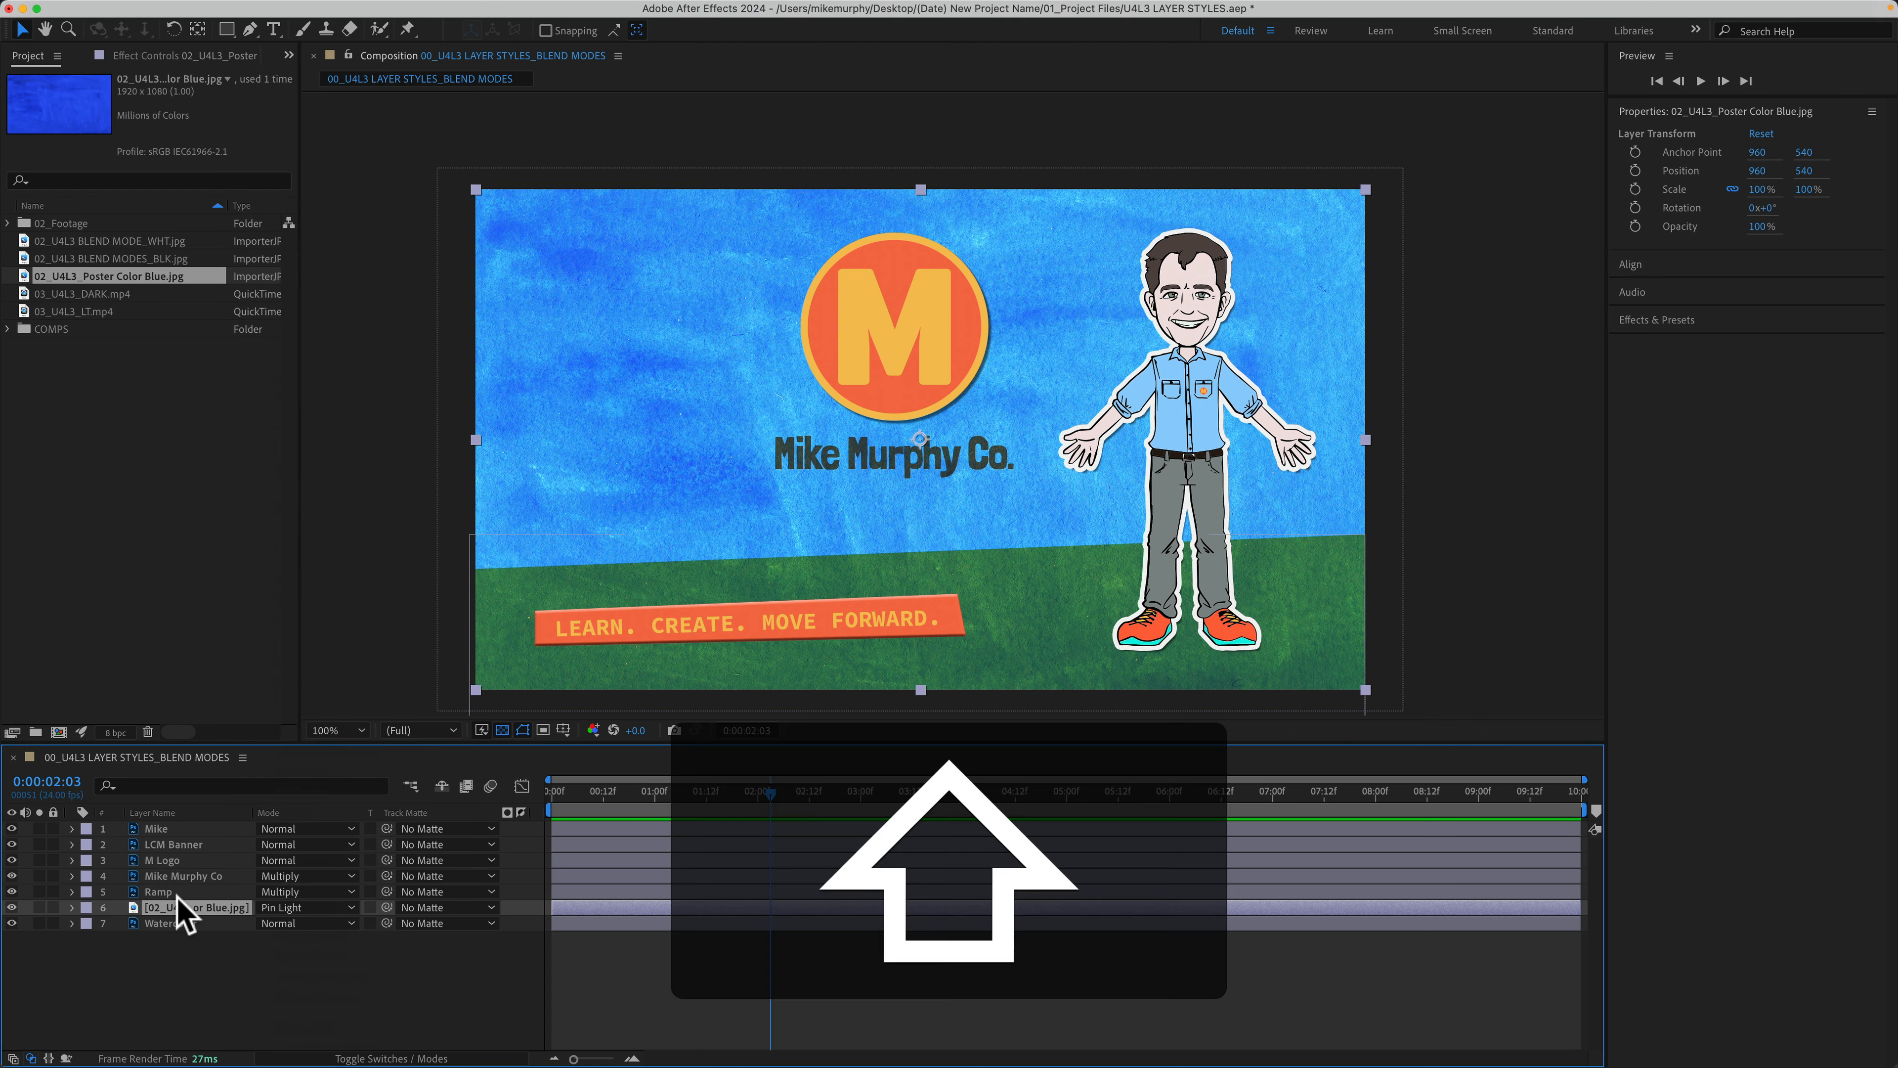
key("shift+=")
key("shift+=")
key("shift+=")
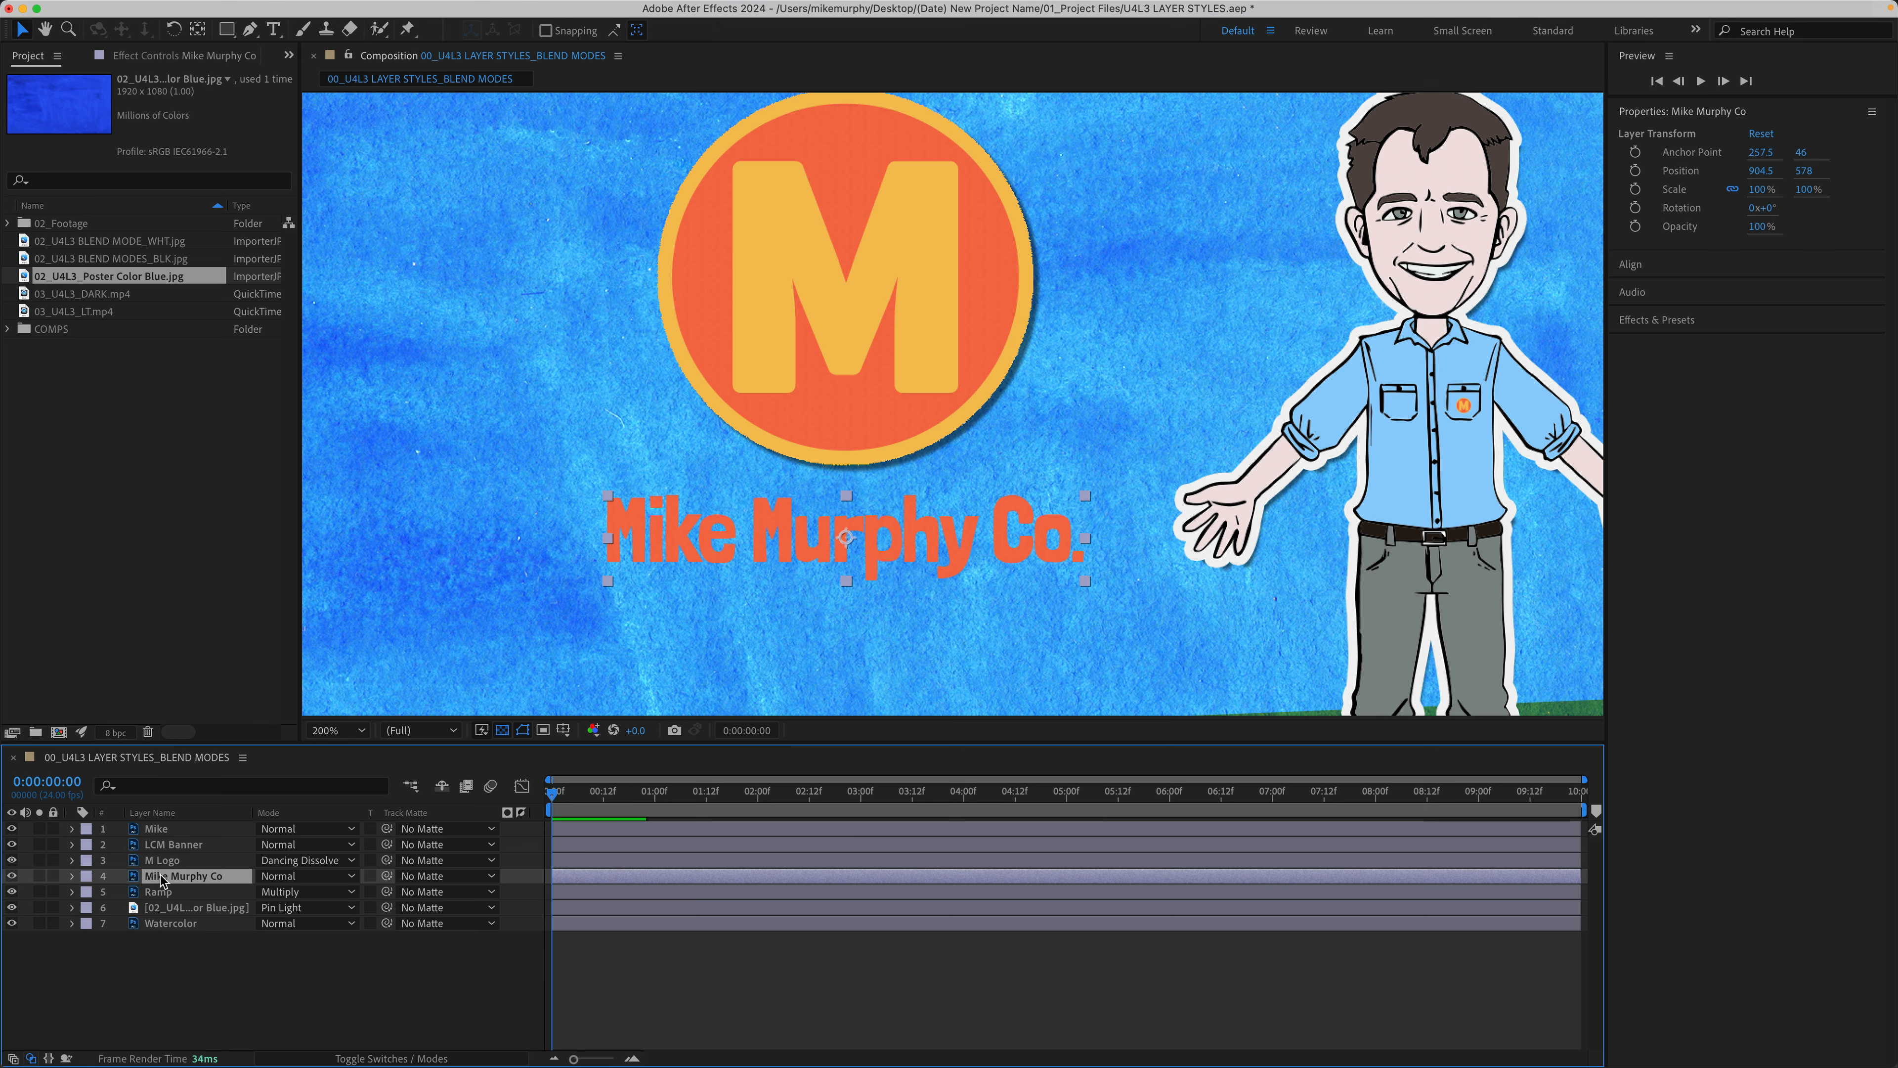
Step: Switch the Mike Murphy Co text's blend mode through Linear Burn to Color
key("shift+equal")
key("shift+equal")
key("shift+equal")
key("shift+equal")
key("shift+equal")
key("shift+equal")
key("shift+equal")
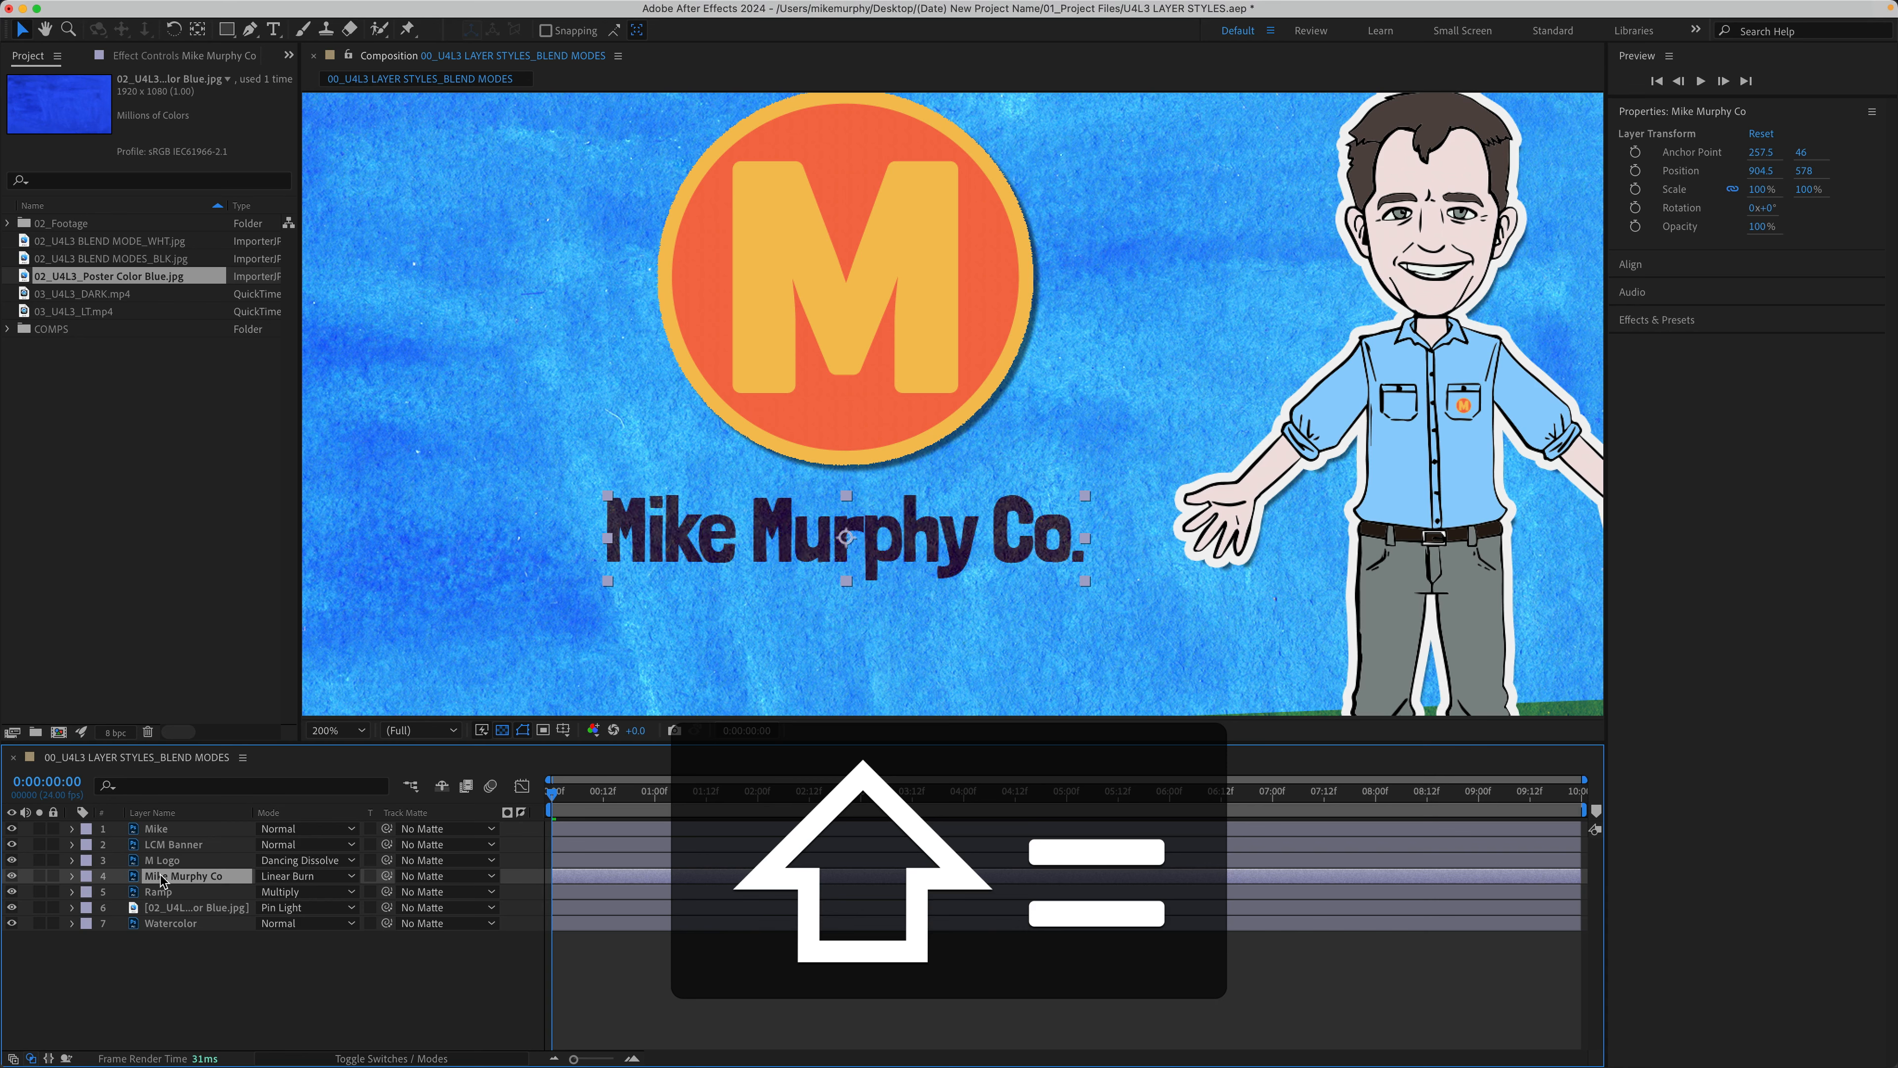
key("shift+equal")
key("shift+equal")
key("shift+equal")
key("shift+equal")
key("shift+equal")
key("shift+equal")
key("shift+equal")
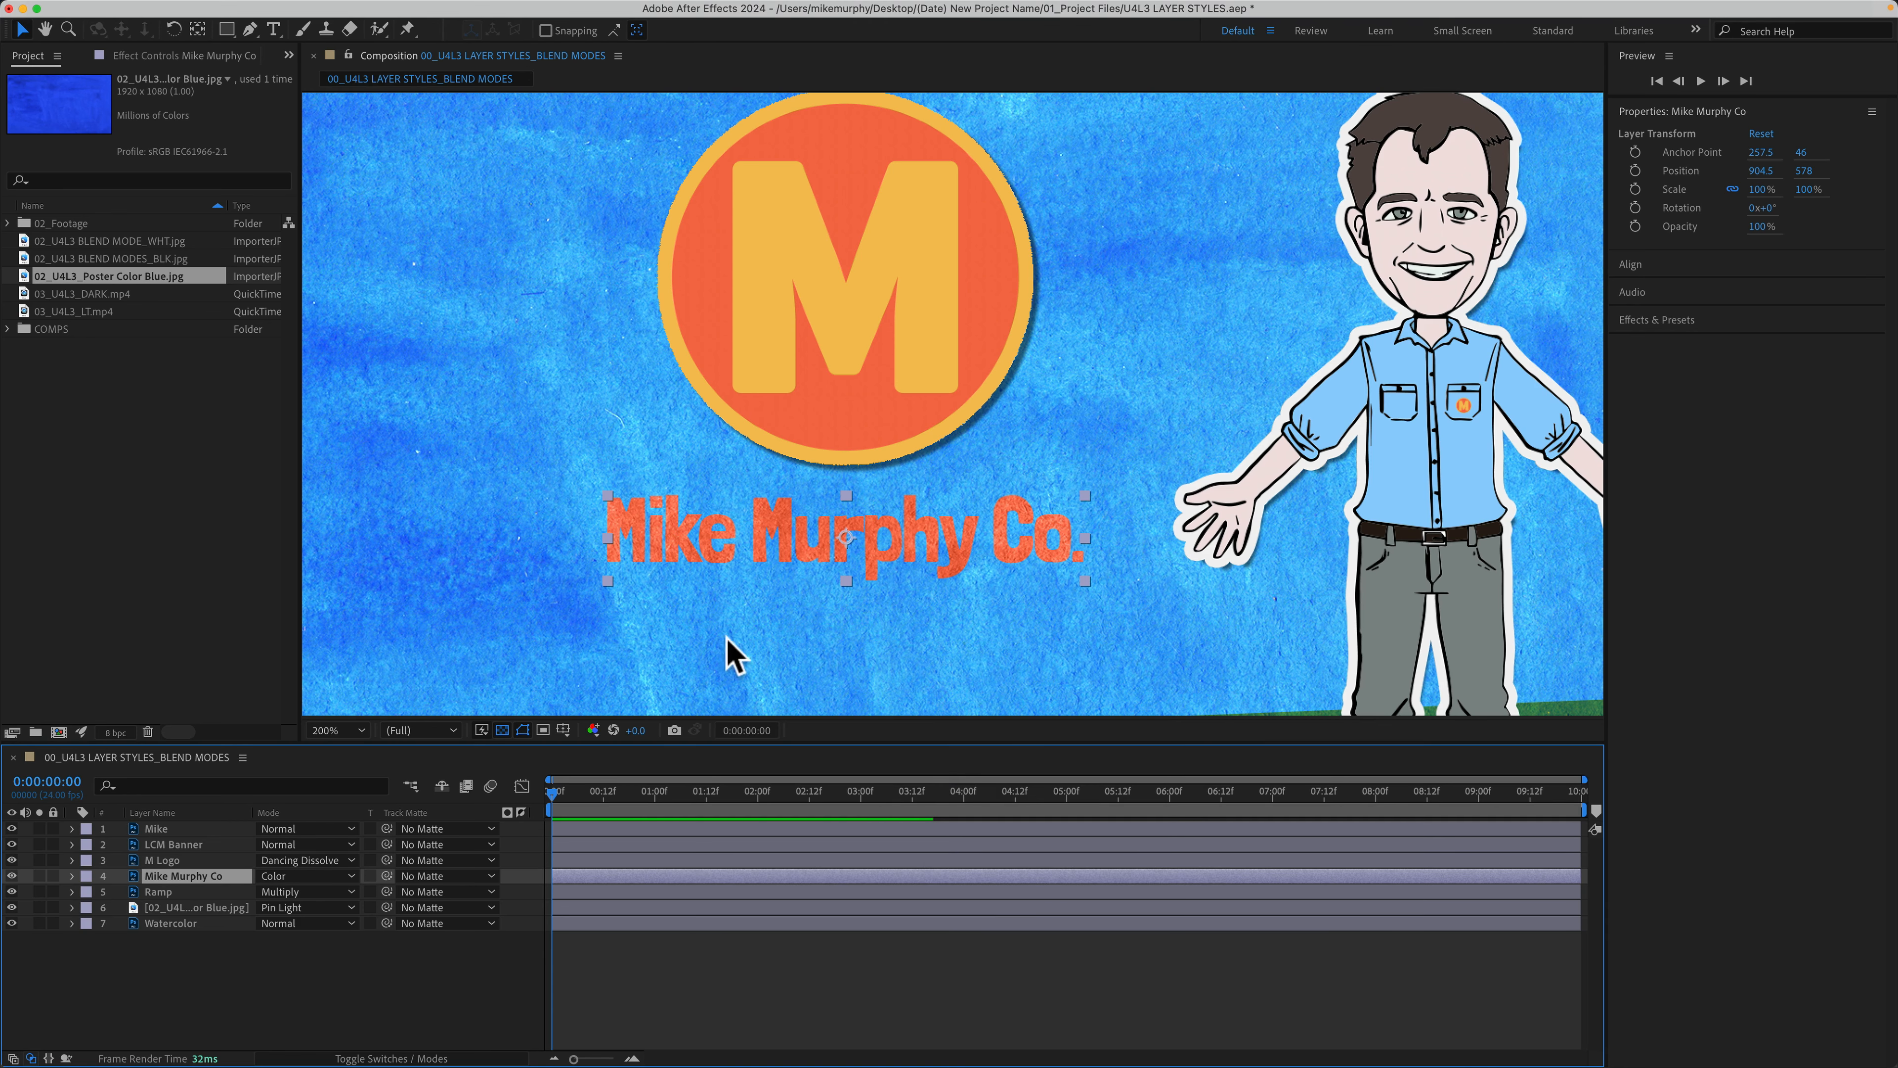
key("comma")
left_click(292, 993)
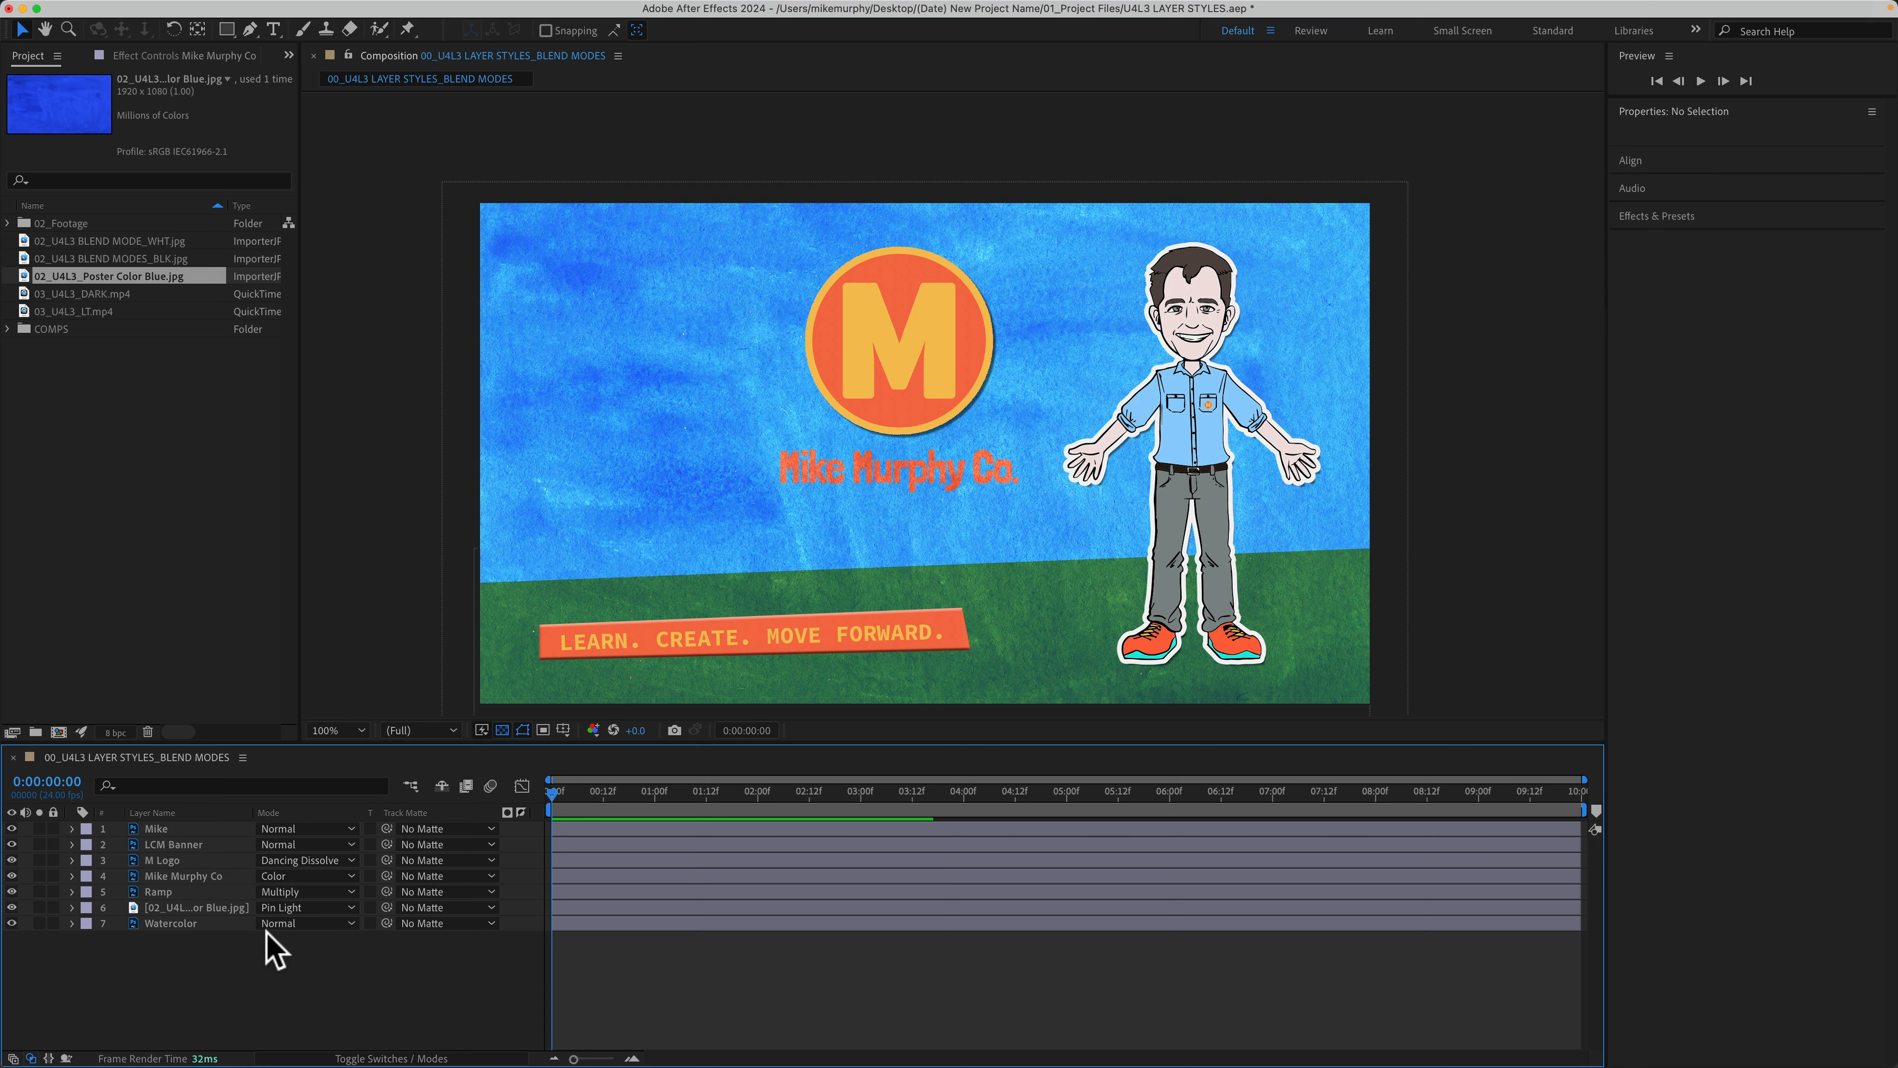
Step: Add a Drop Shadow layer style to Mike Murphy Co at 27% opacity
right_click(197, 876)
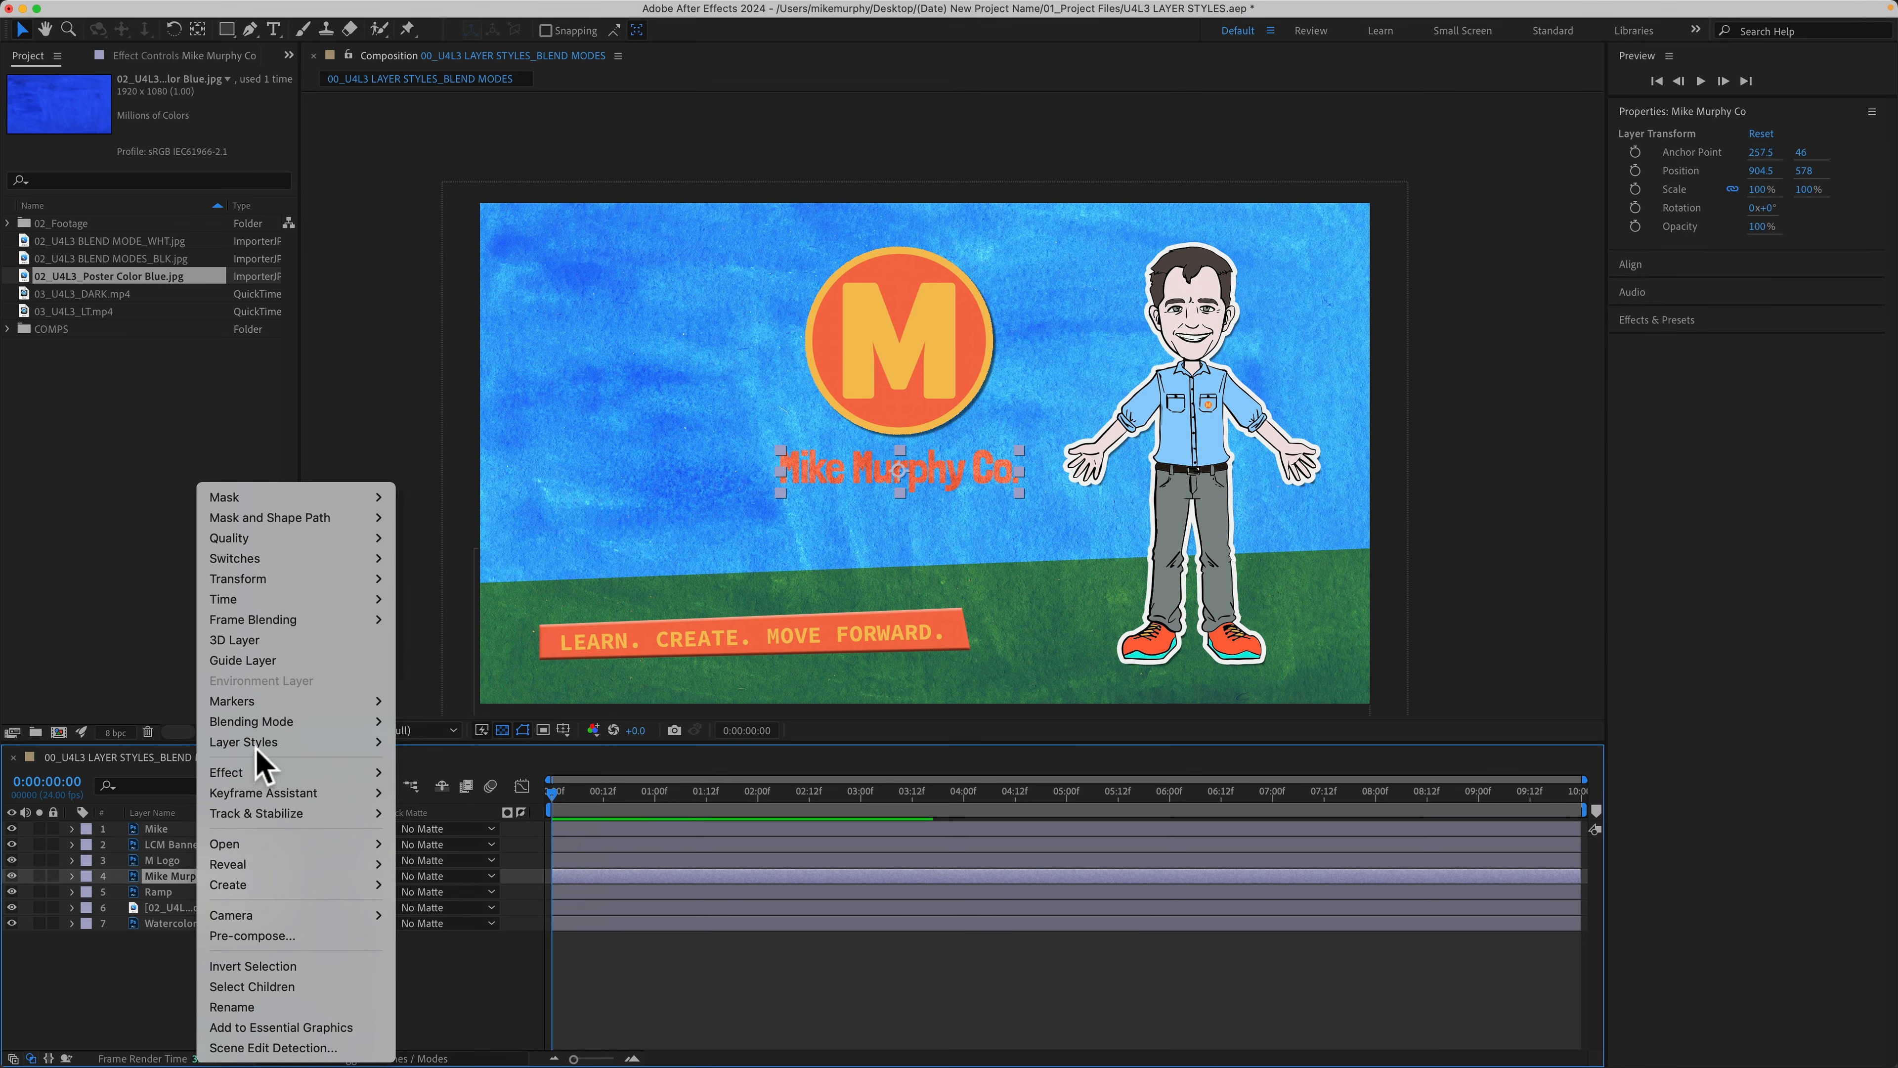
mouse_move(359, 742)
left_click(493, 814)
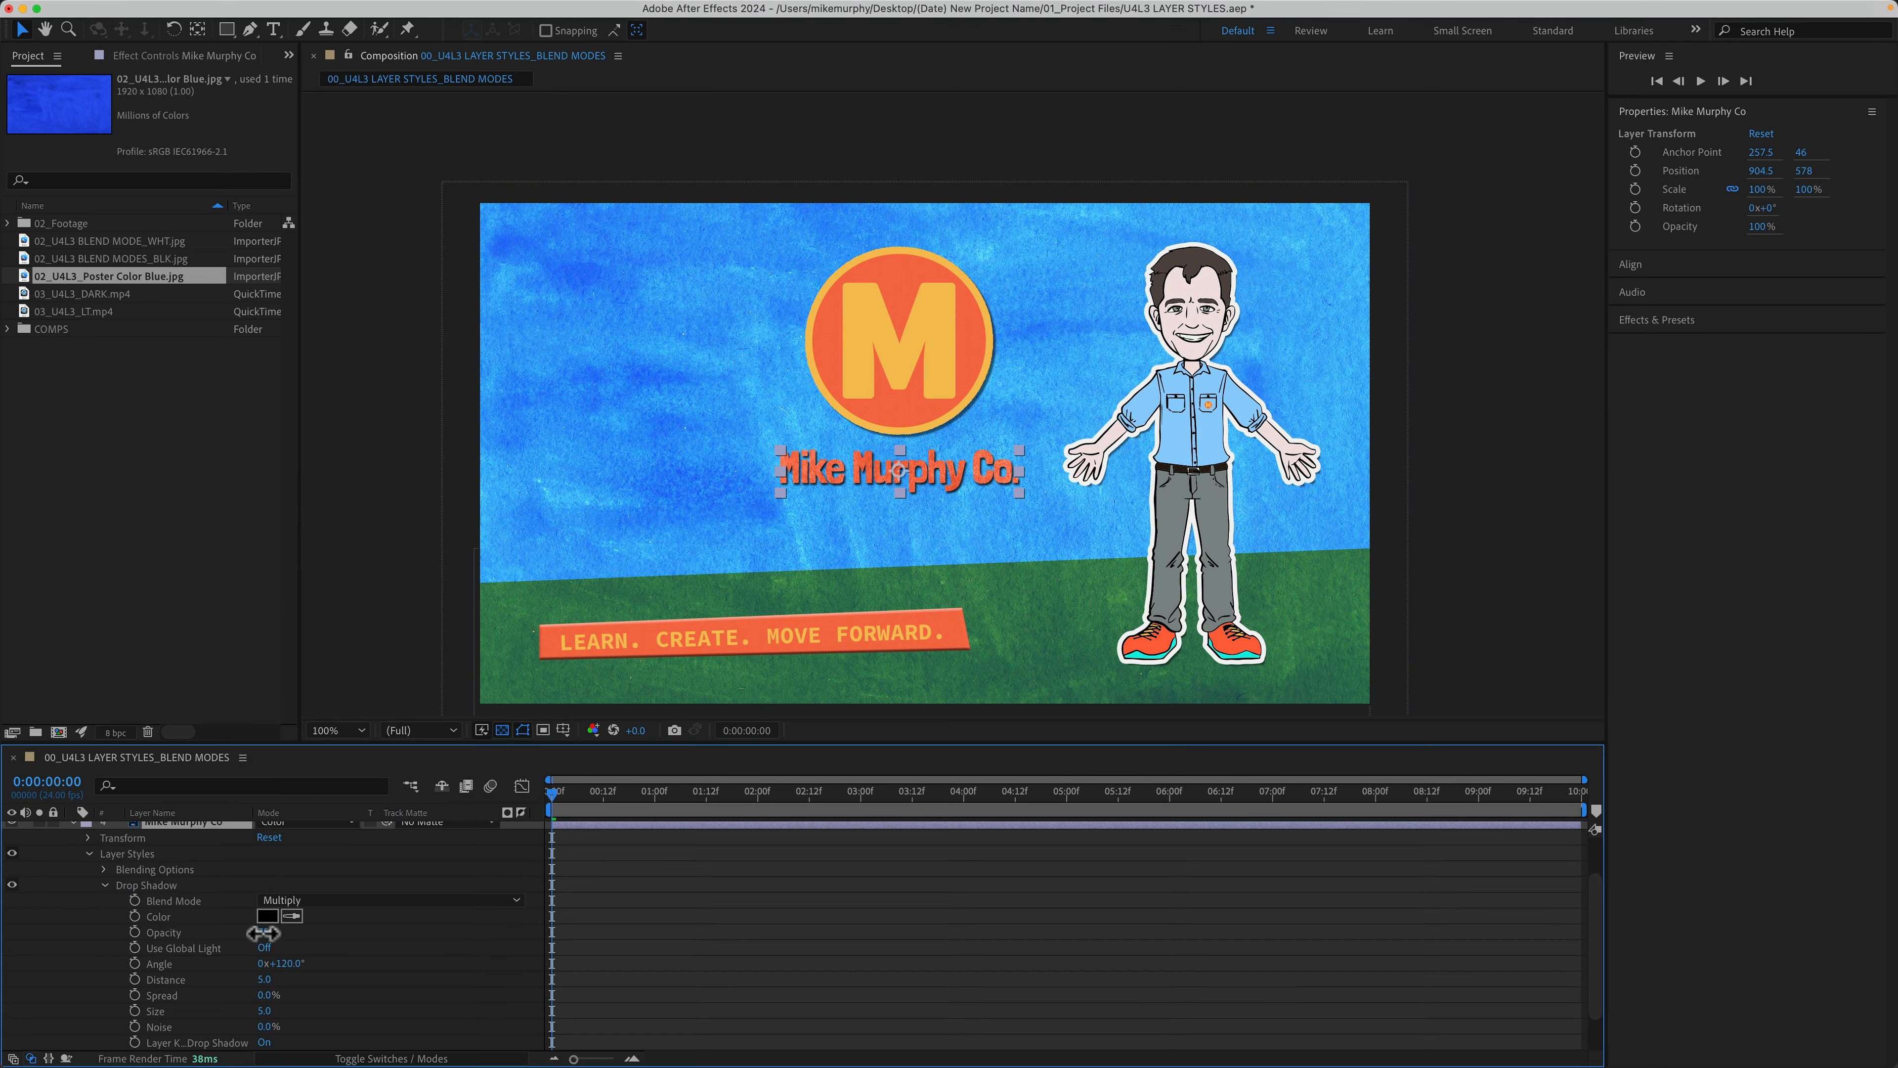
left_click_drag(264, 934, 250, 934)
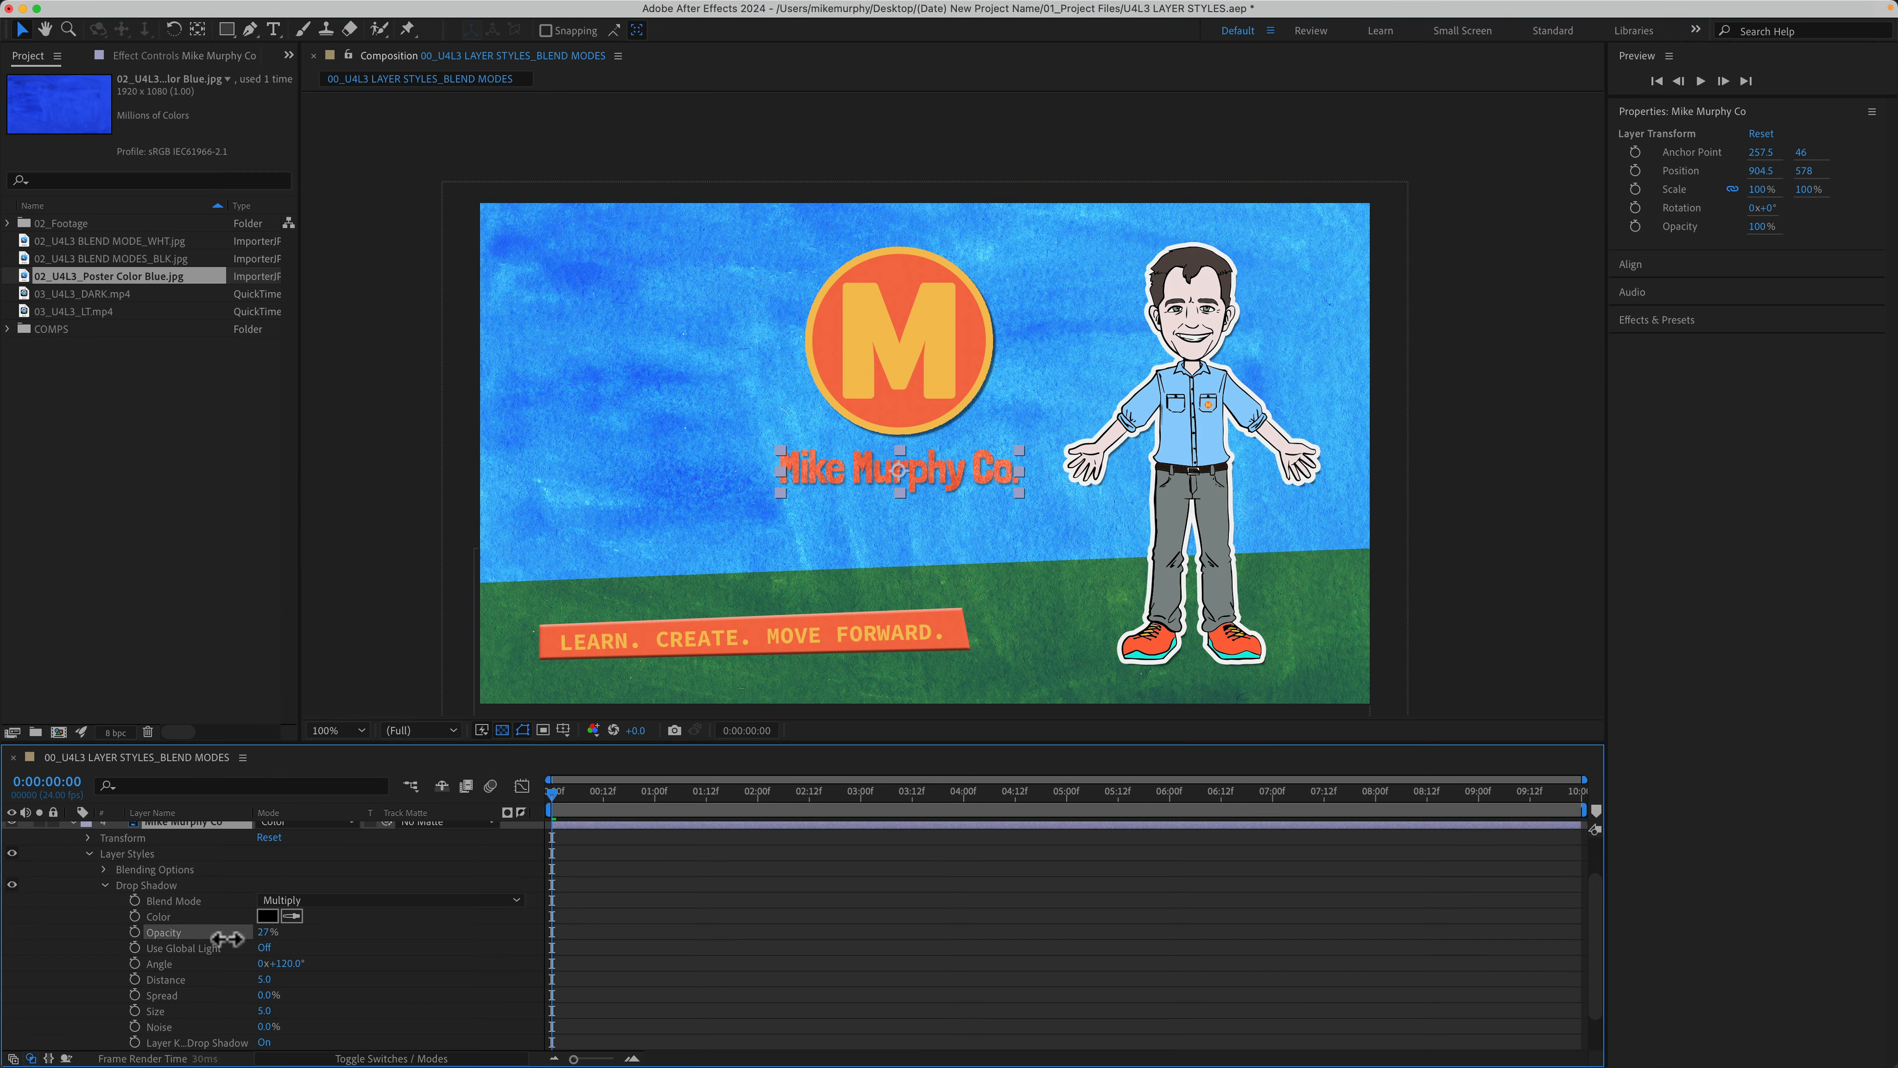
key("period")
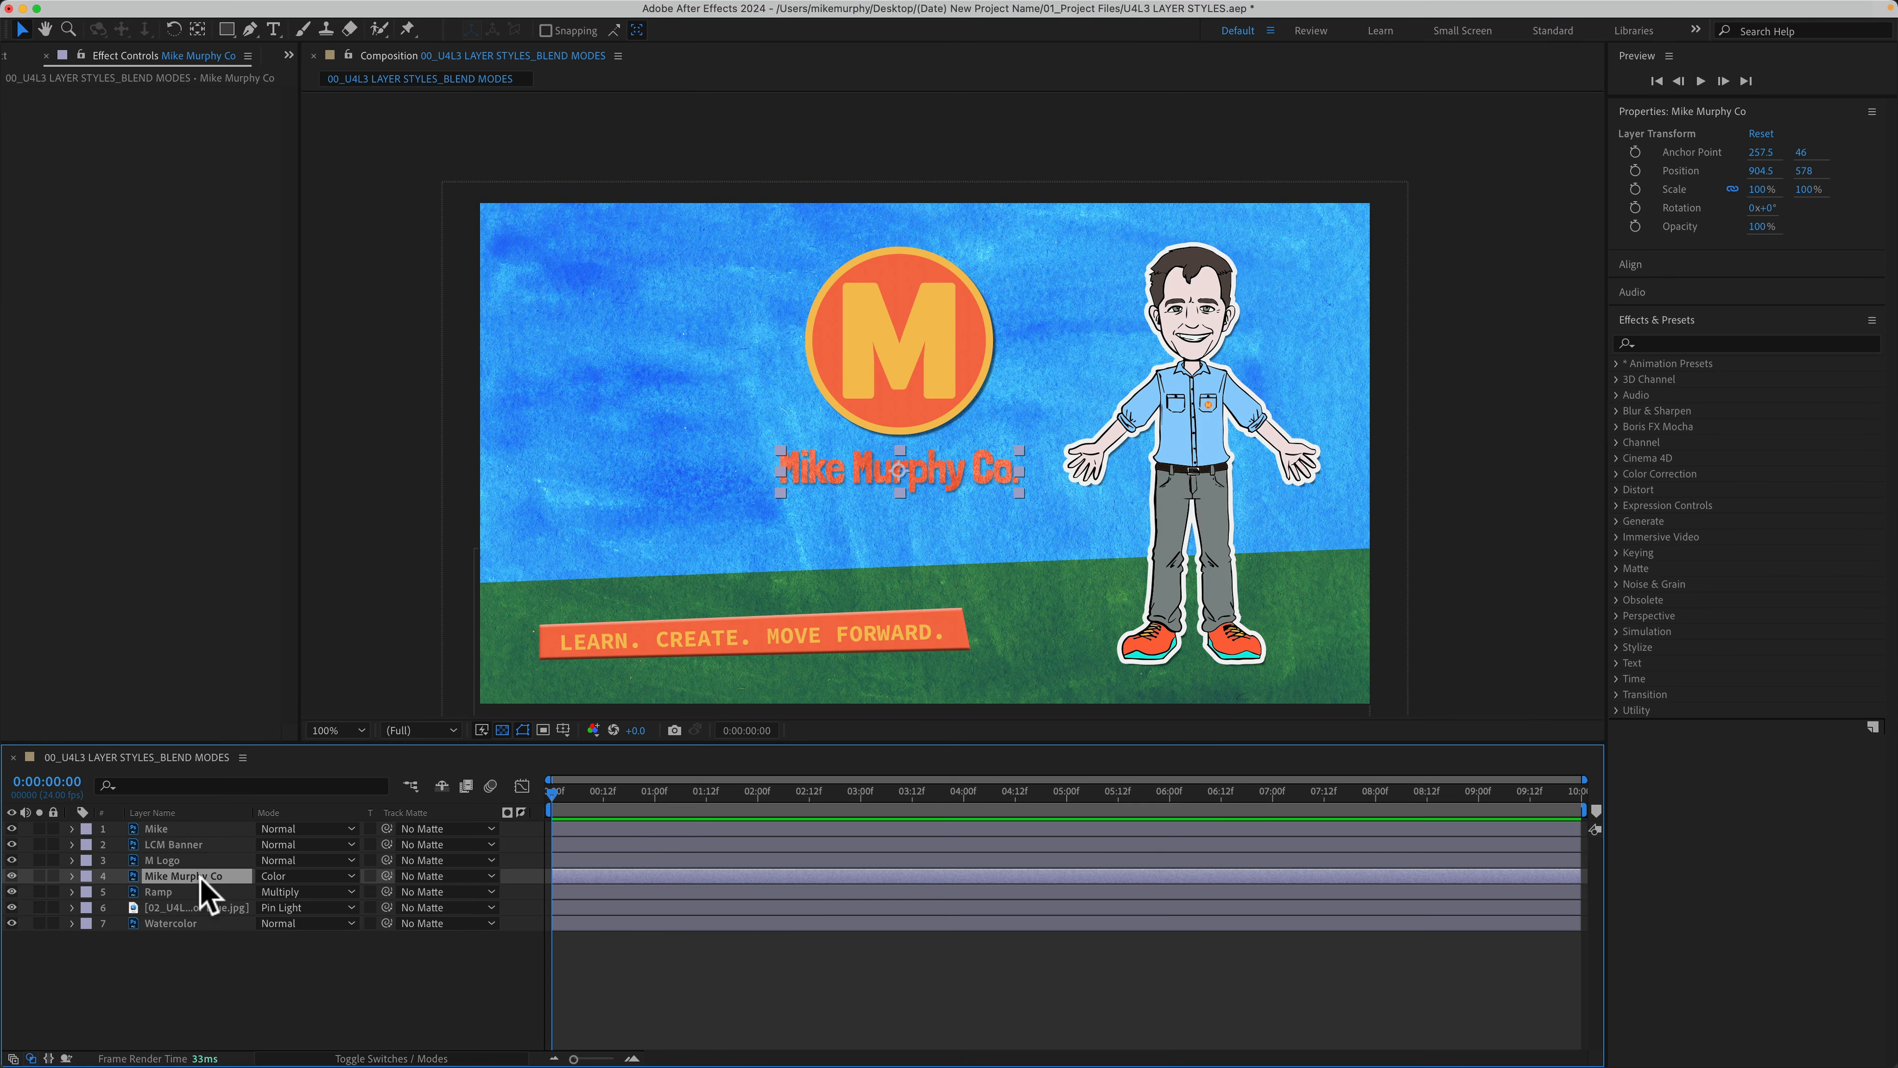
key("t")
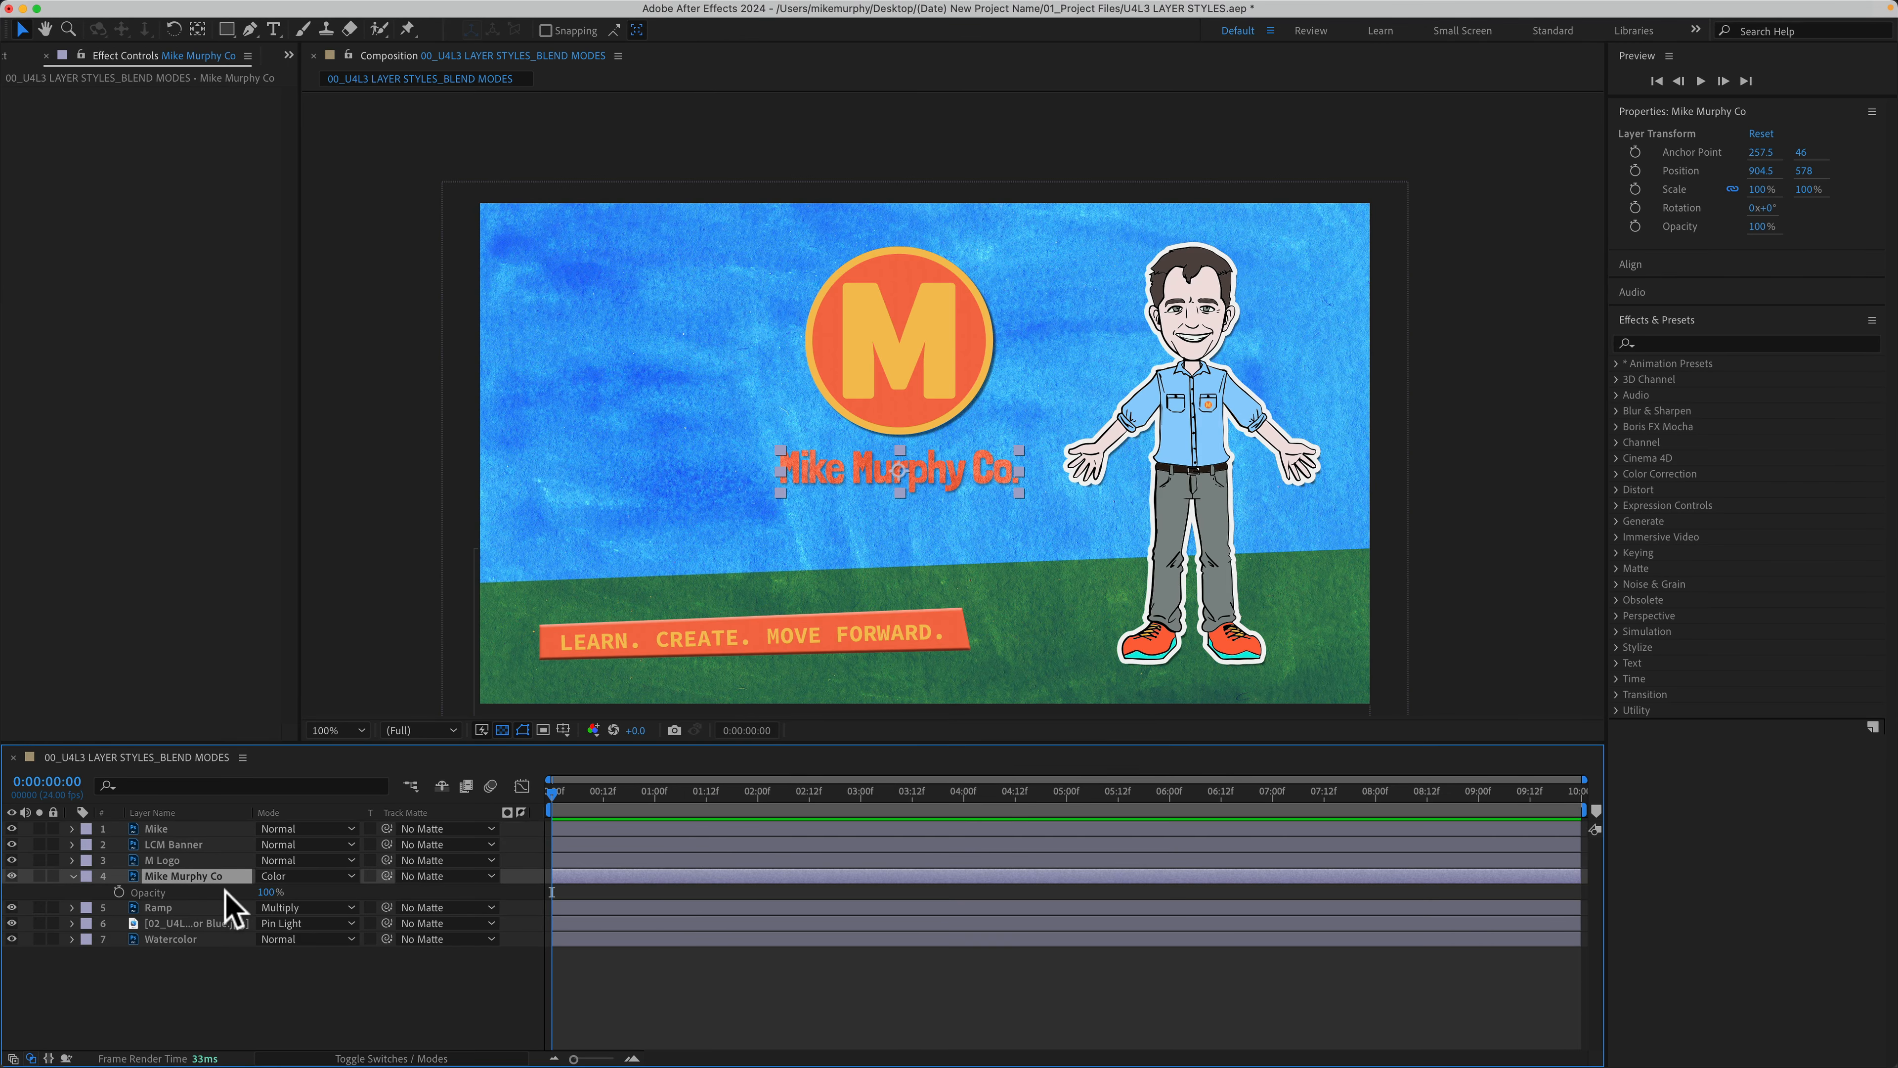
key("t")
left_click(216, 972)
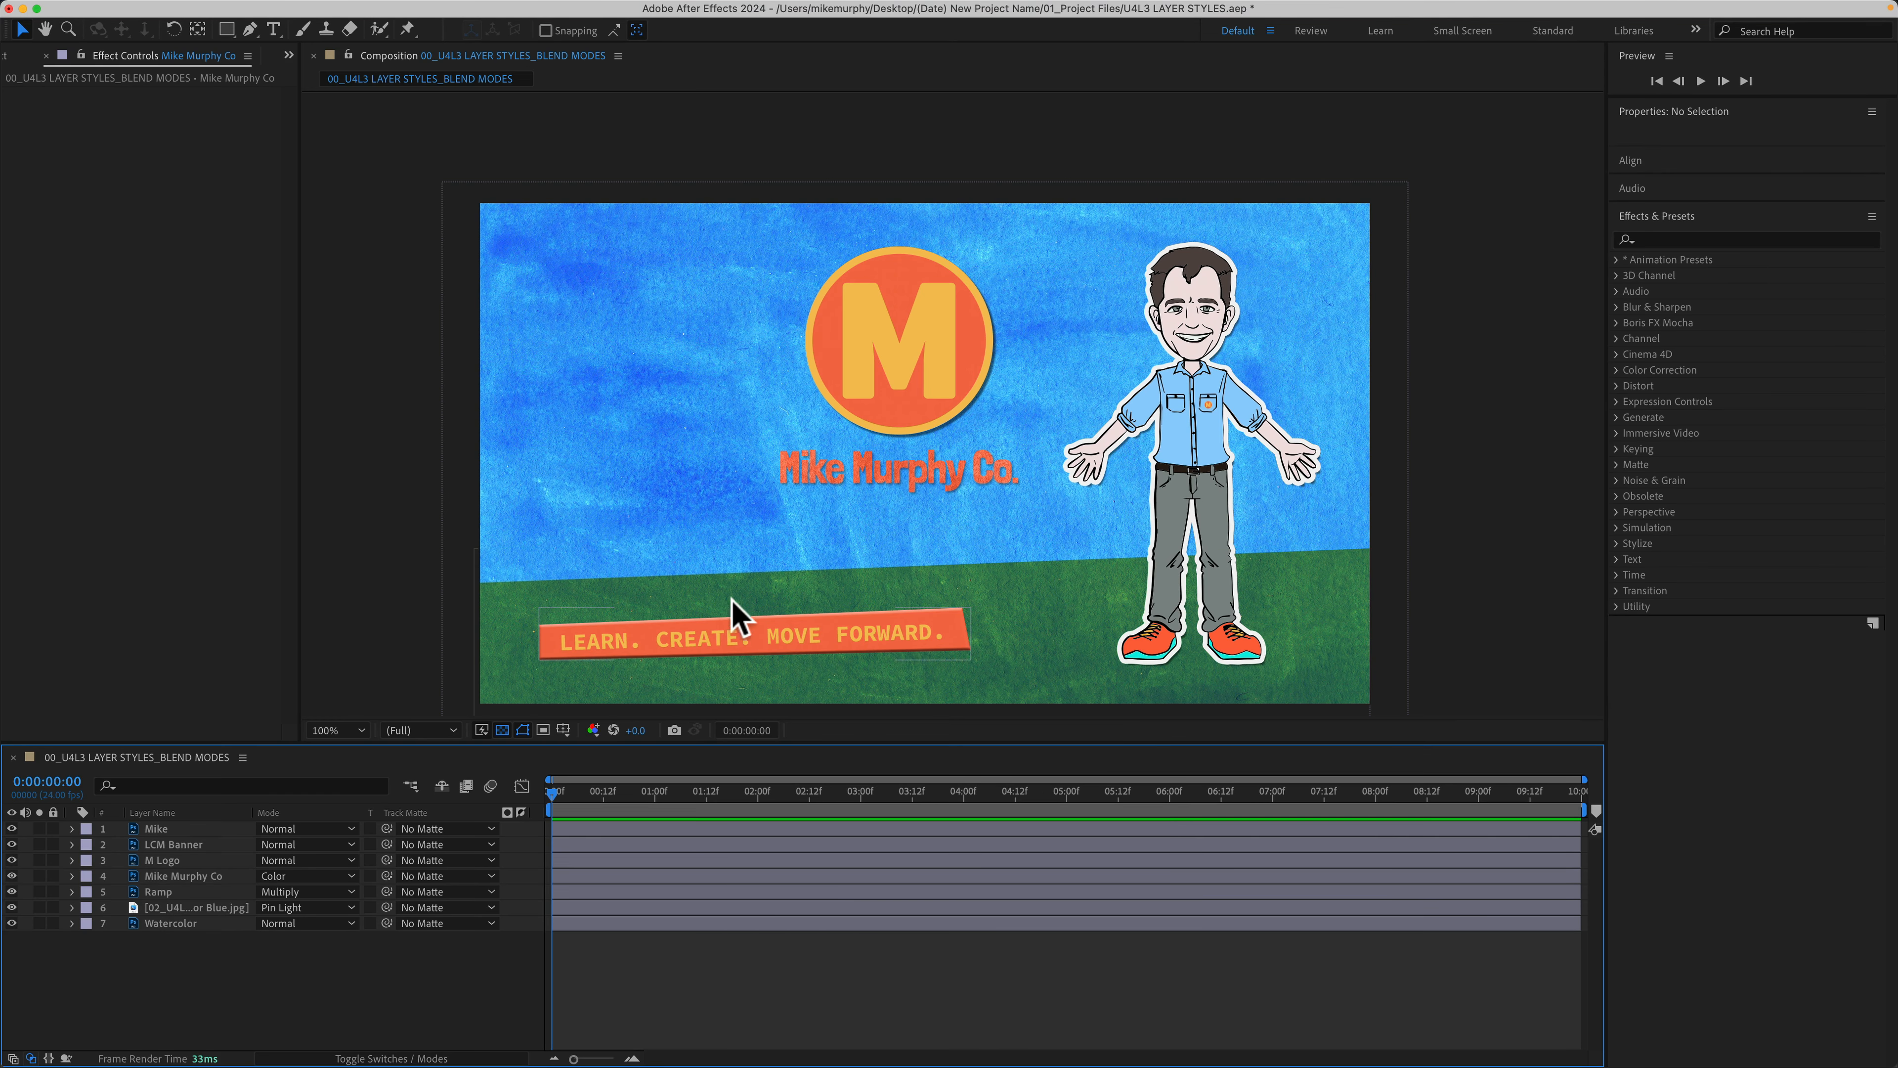
Step: Apply Curves to Mike Murphy Co and pull the RGB curve down to darken it
left_click(1678, 241)
type("curve")
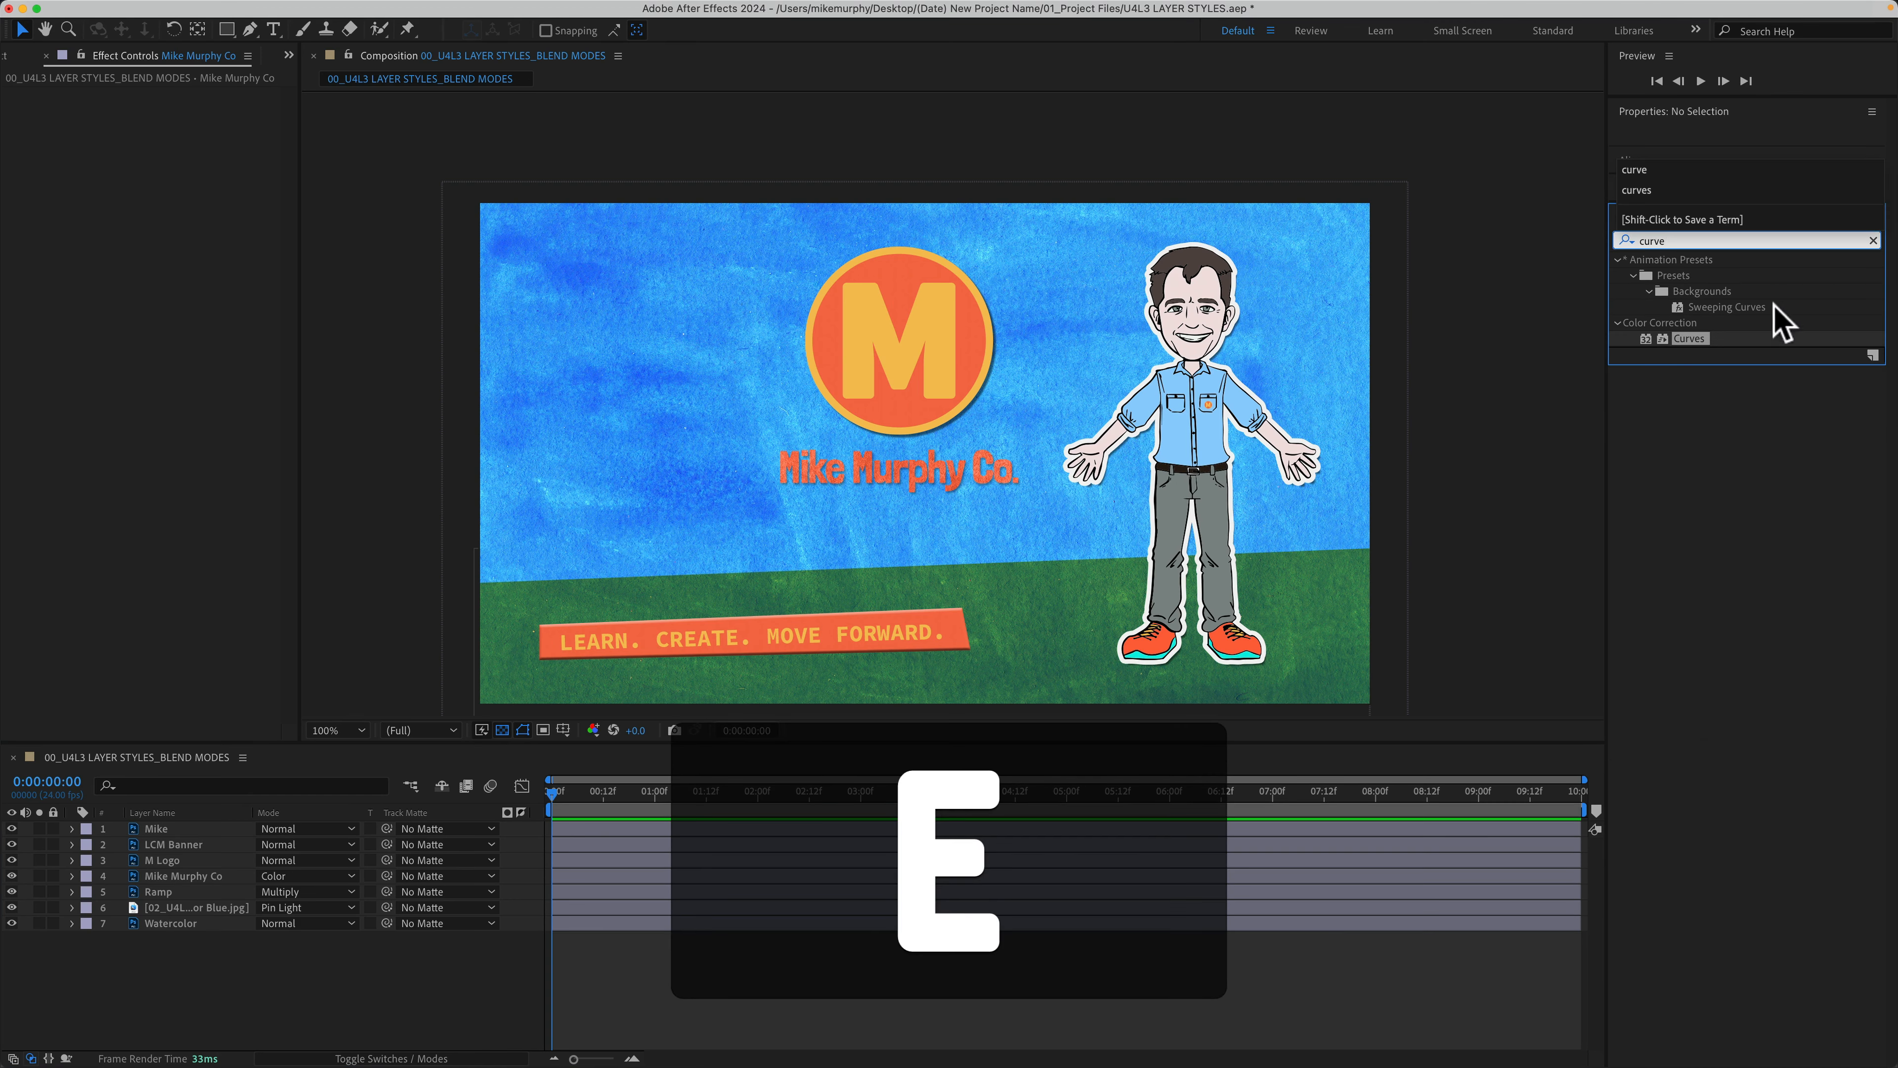
left_click_drag(1713, 338, 936, 475)
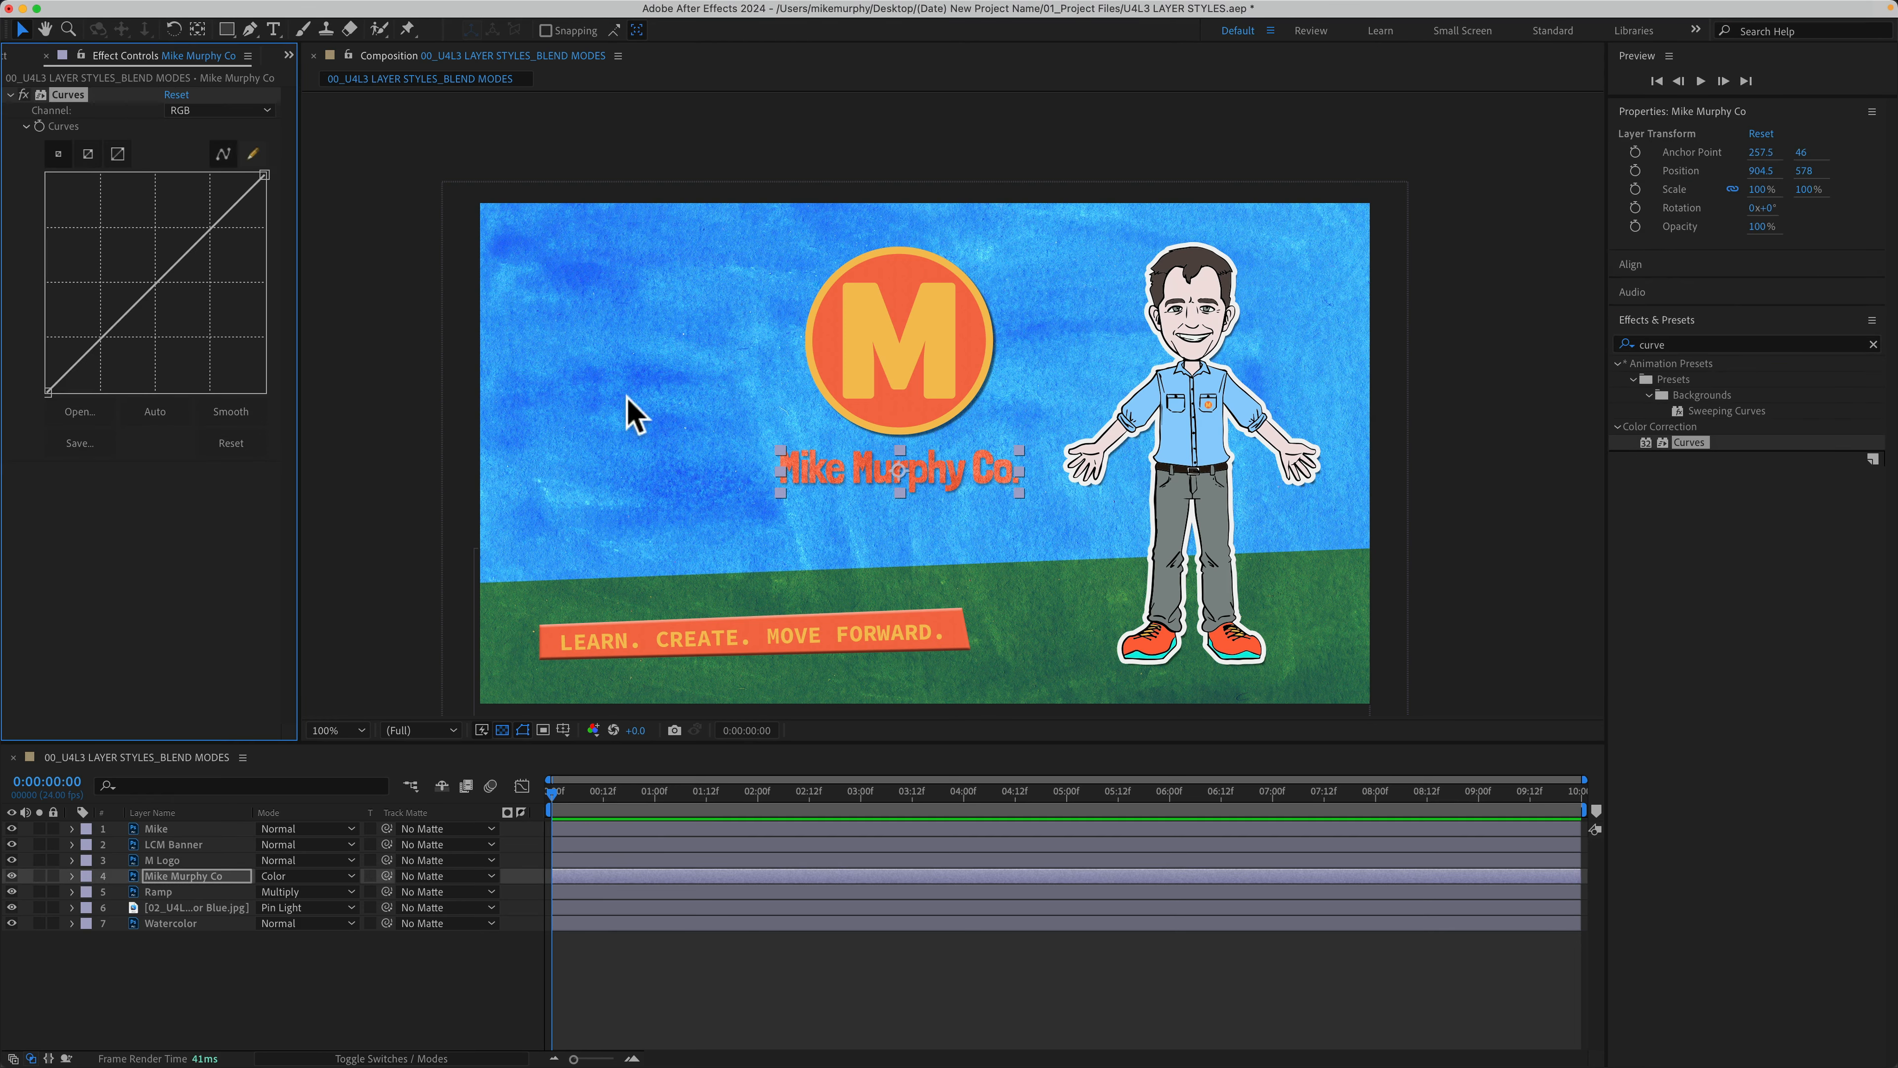
left_click_drag(156, 282, 170, 308)
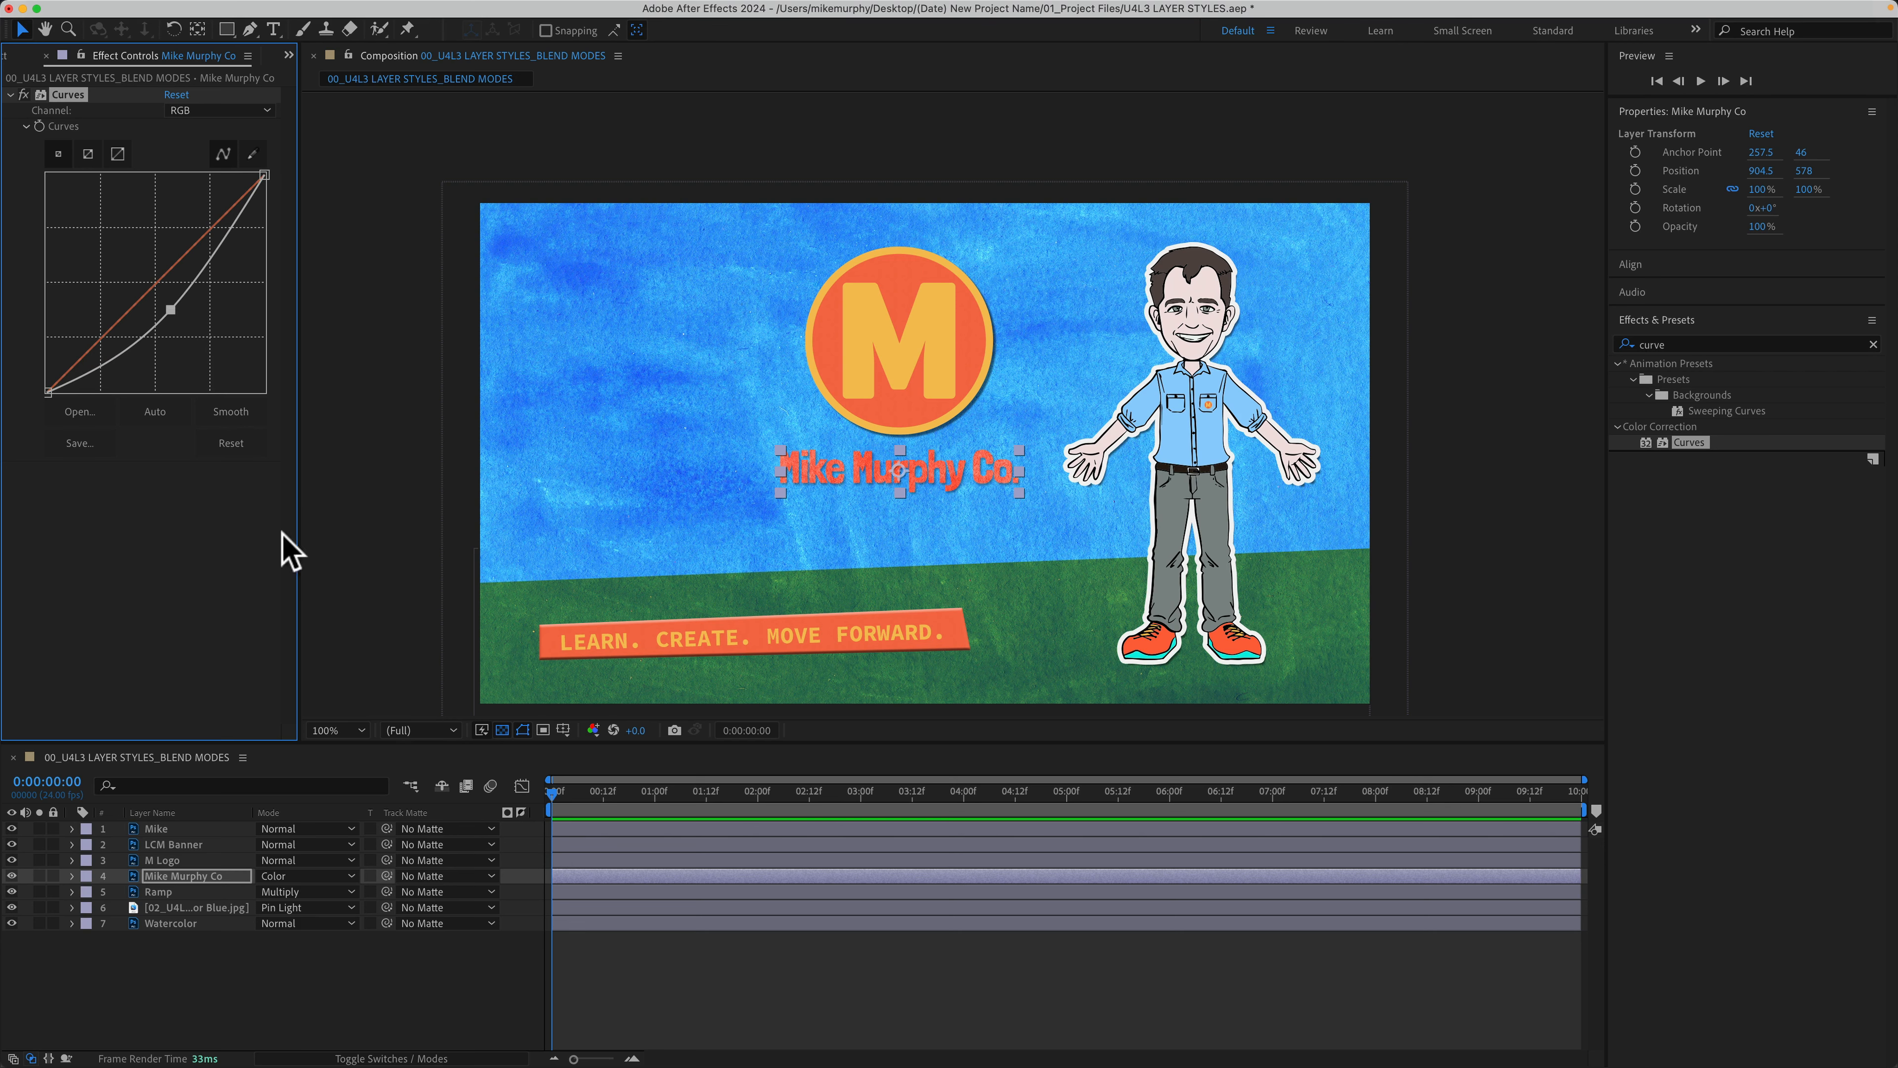
left_click(224, 972)
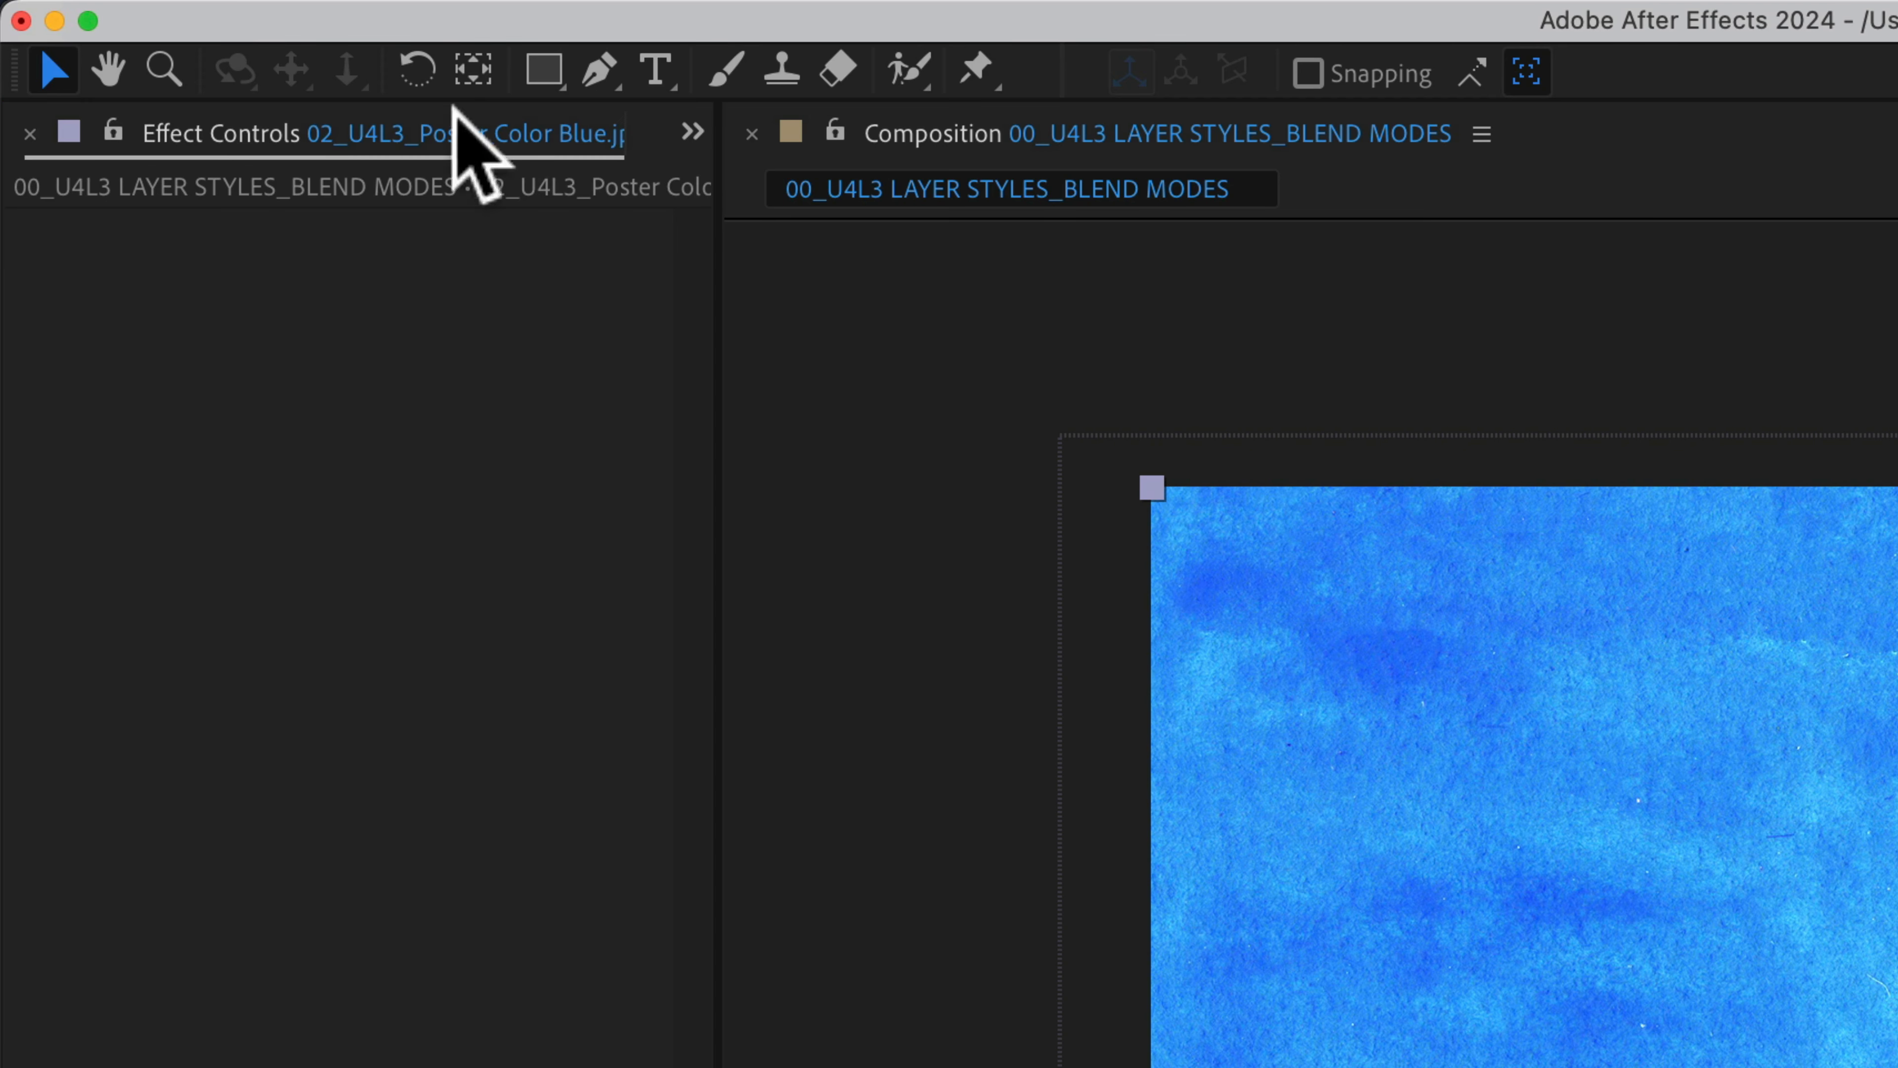
Step: Add the white grunge texture in Multiply, then place 02_U4L3 BLEND MODES_BLK.jpg on top
left_click(692, 133)
left_click(916, 186)
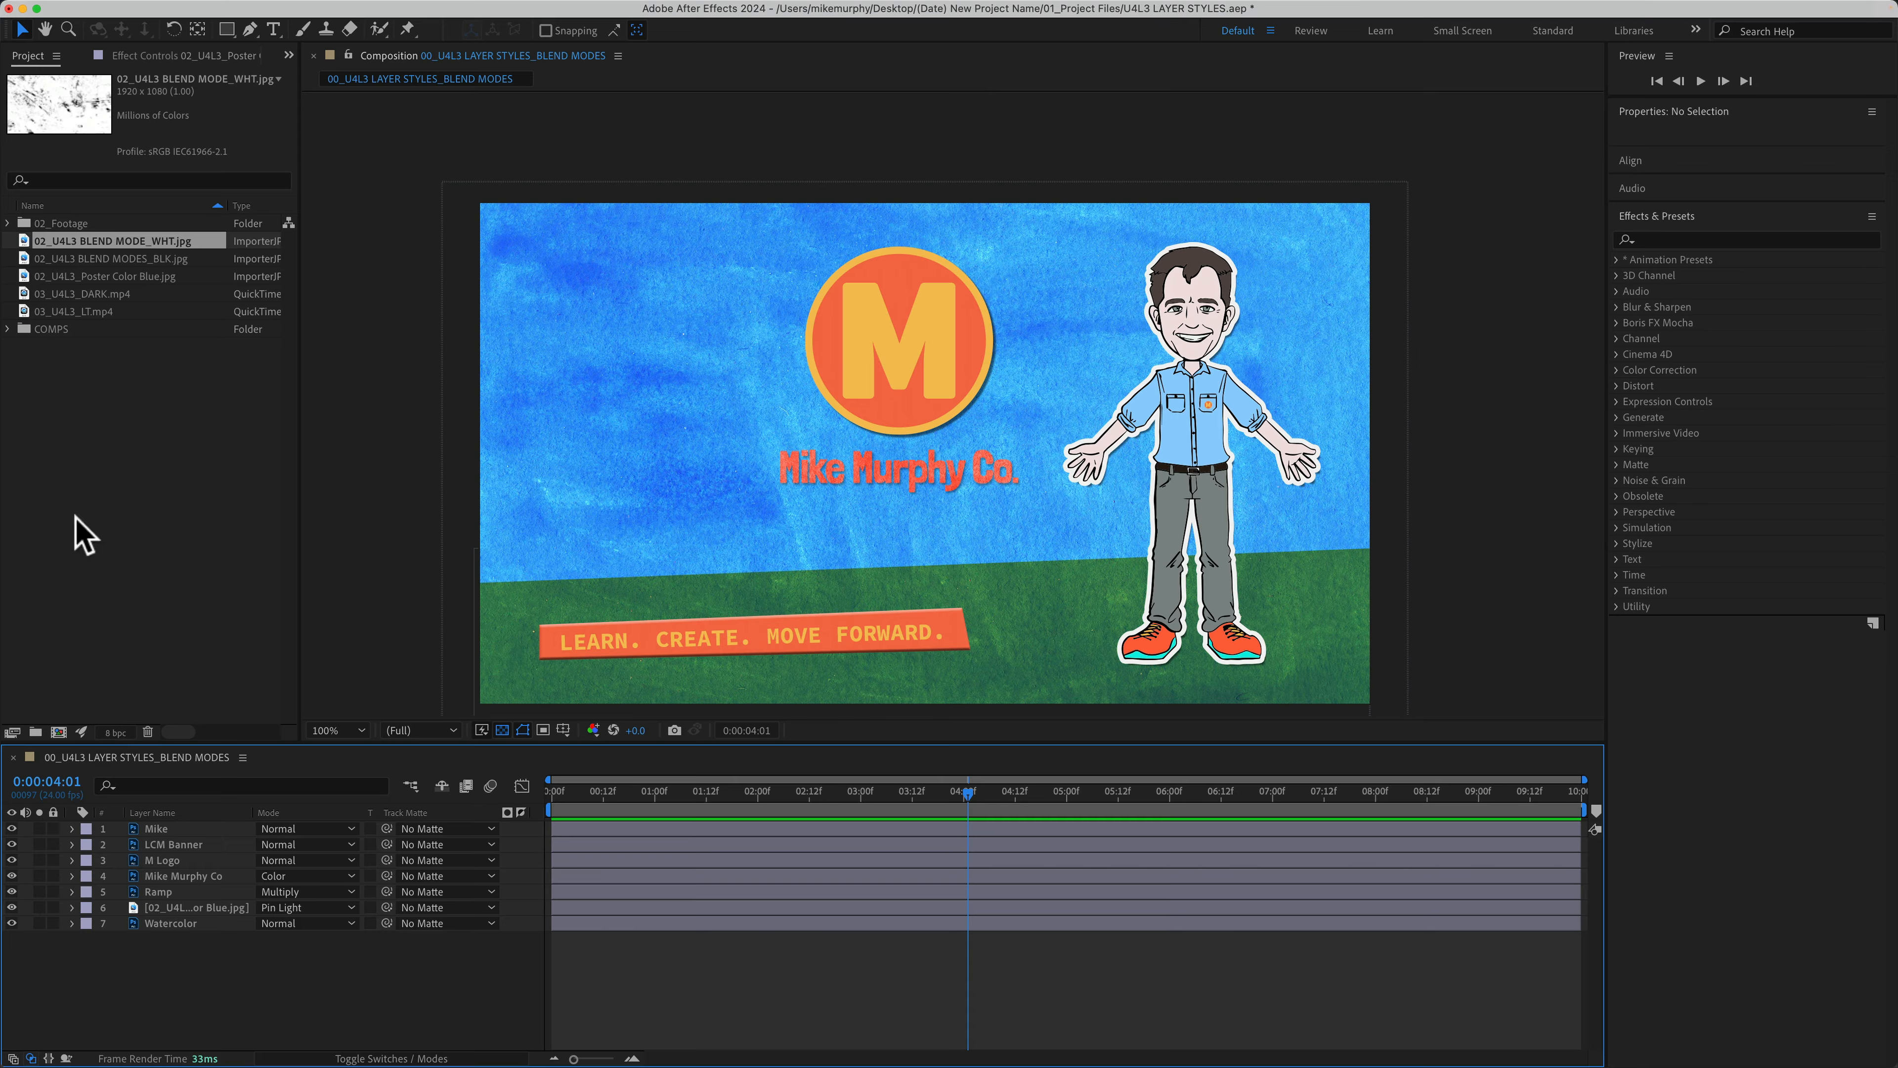
left_click_drag(131, 241, 922, 453)
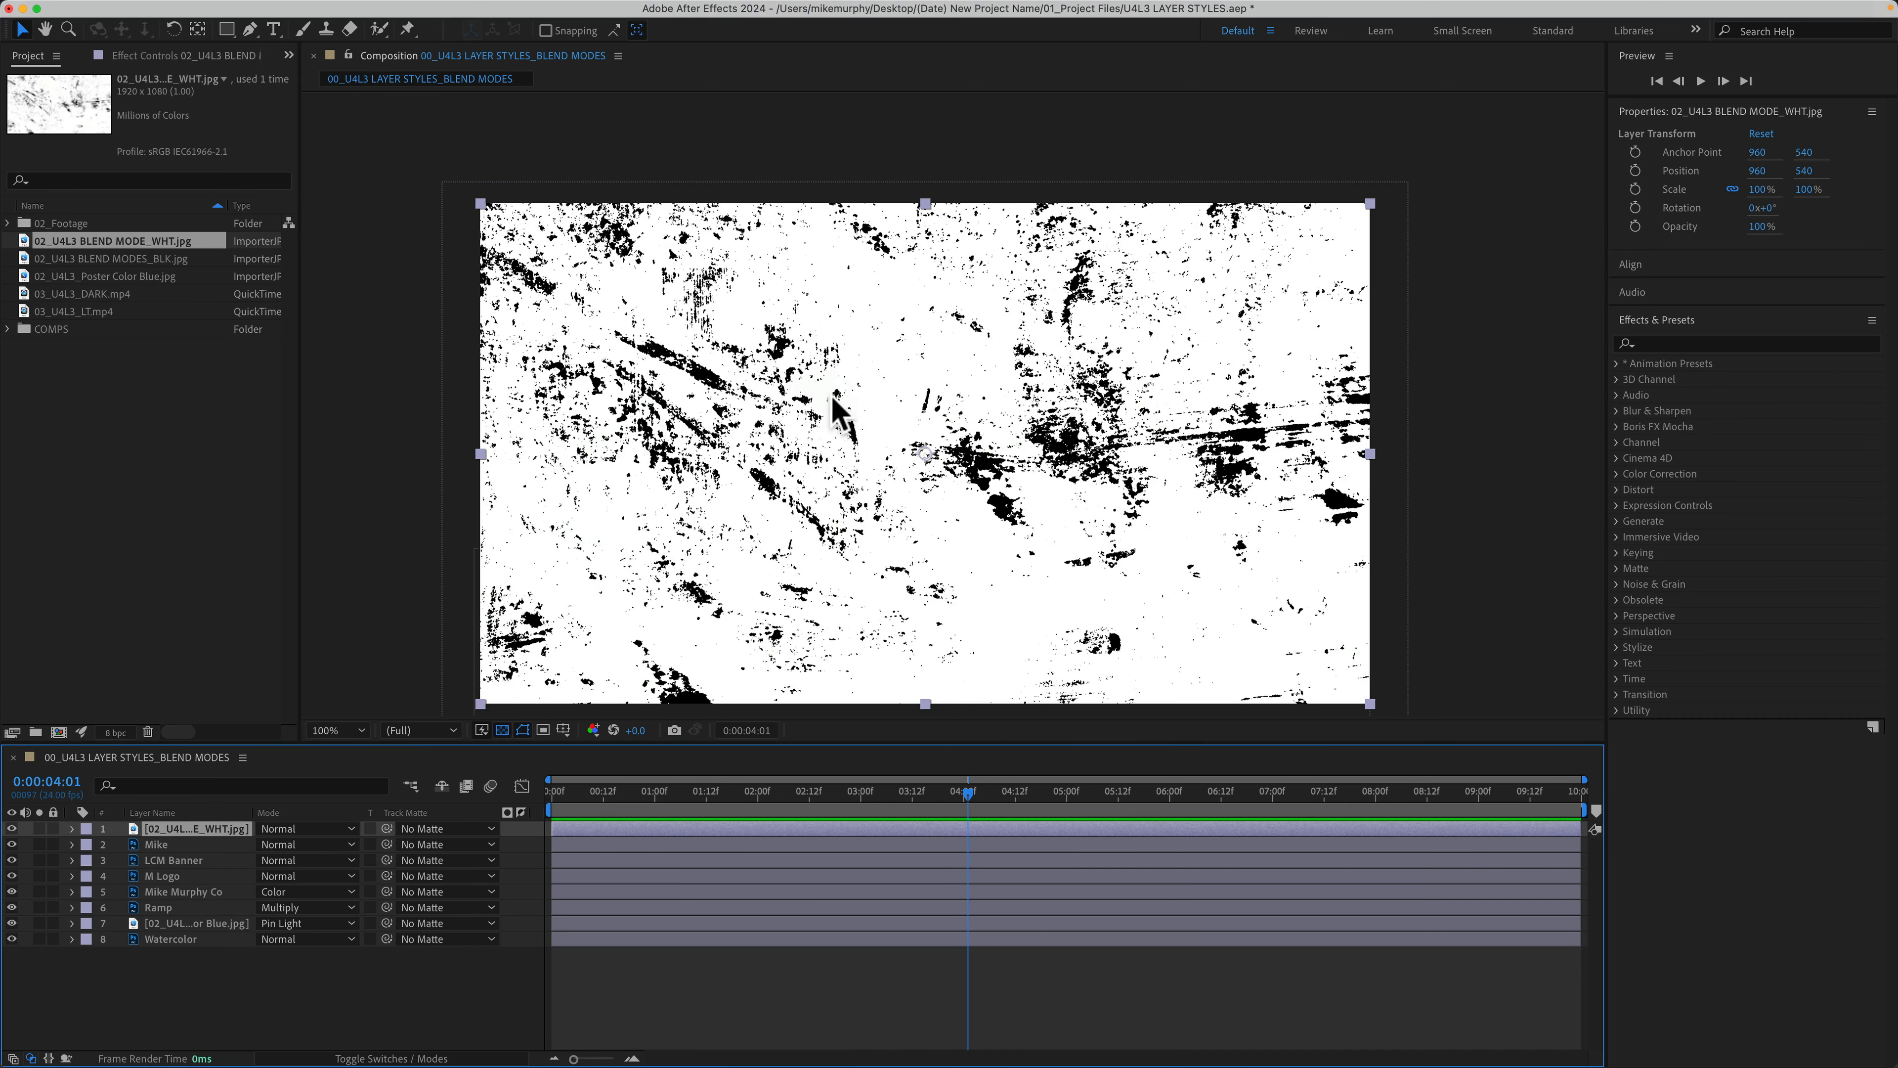
left_click(316, 828)
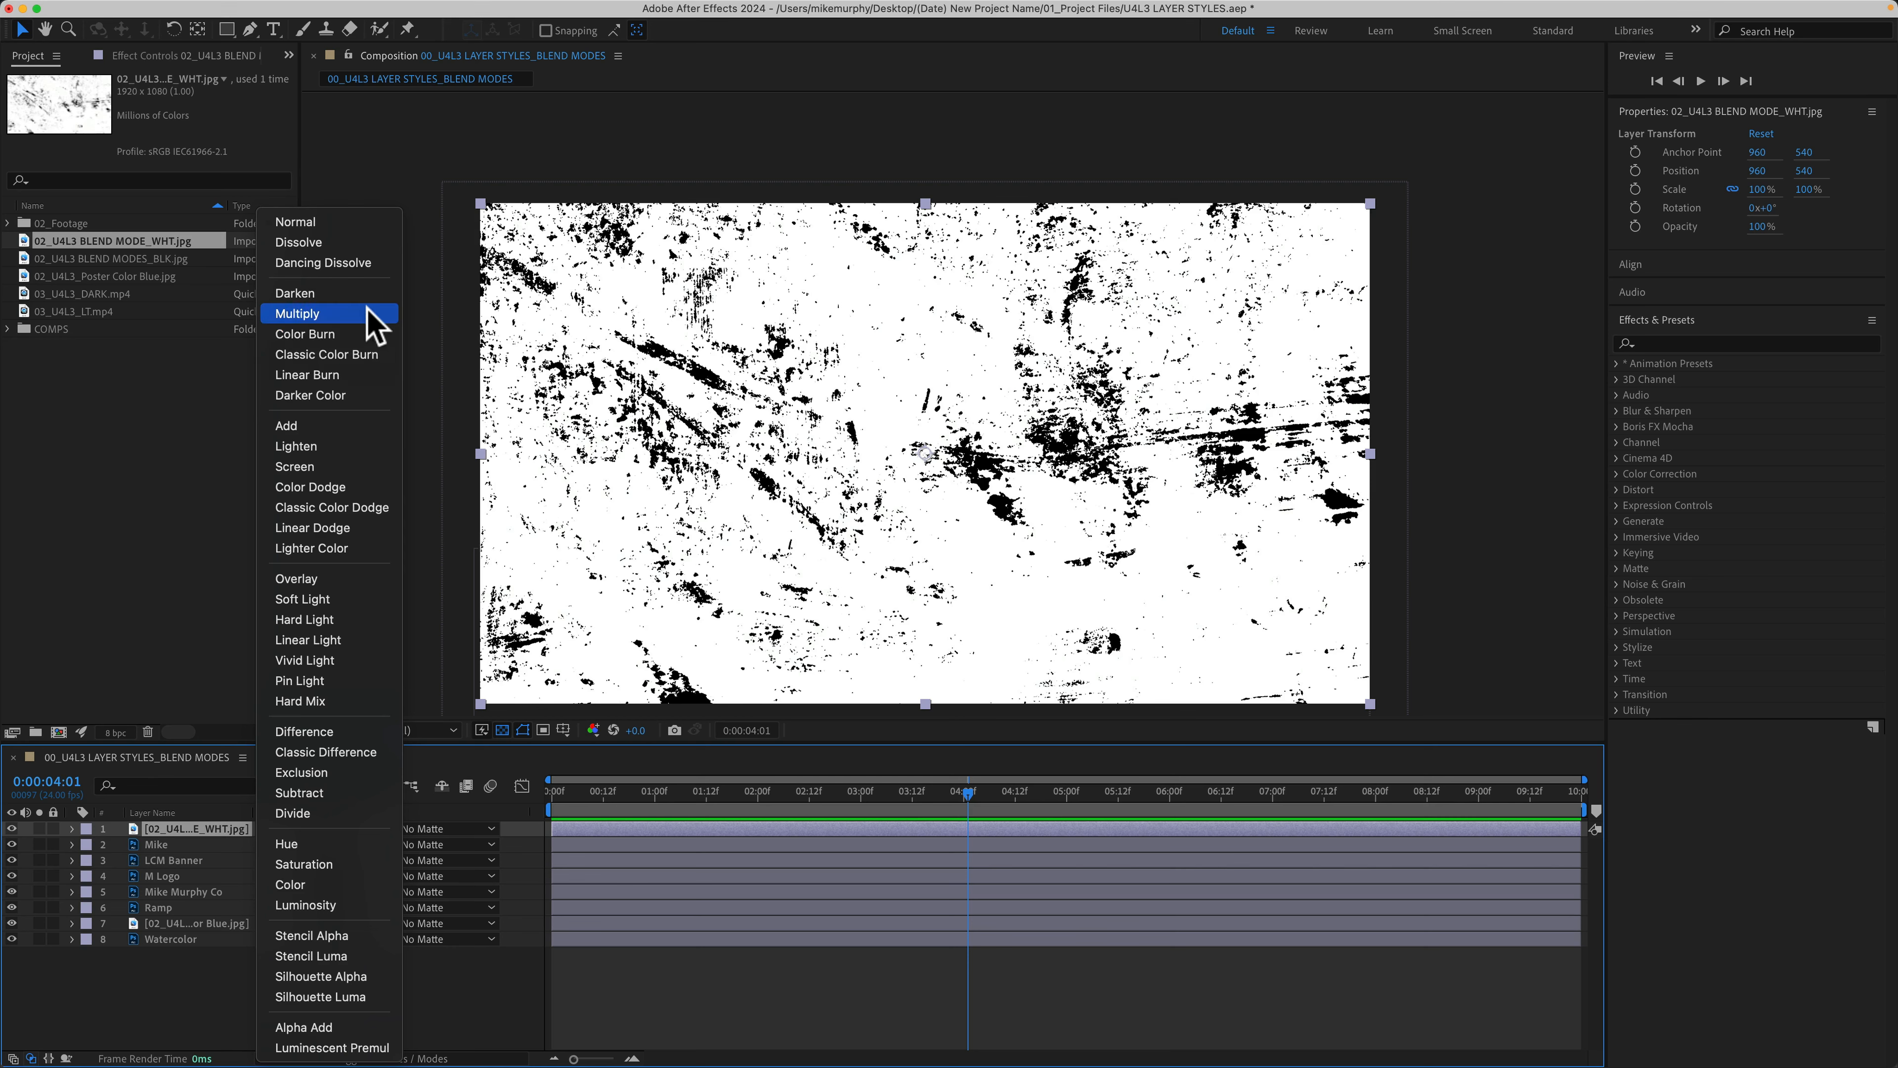
left_click(297, 314)
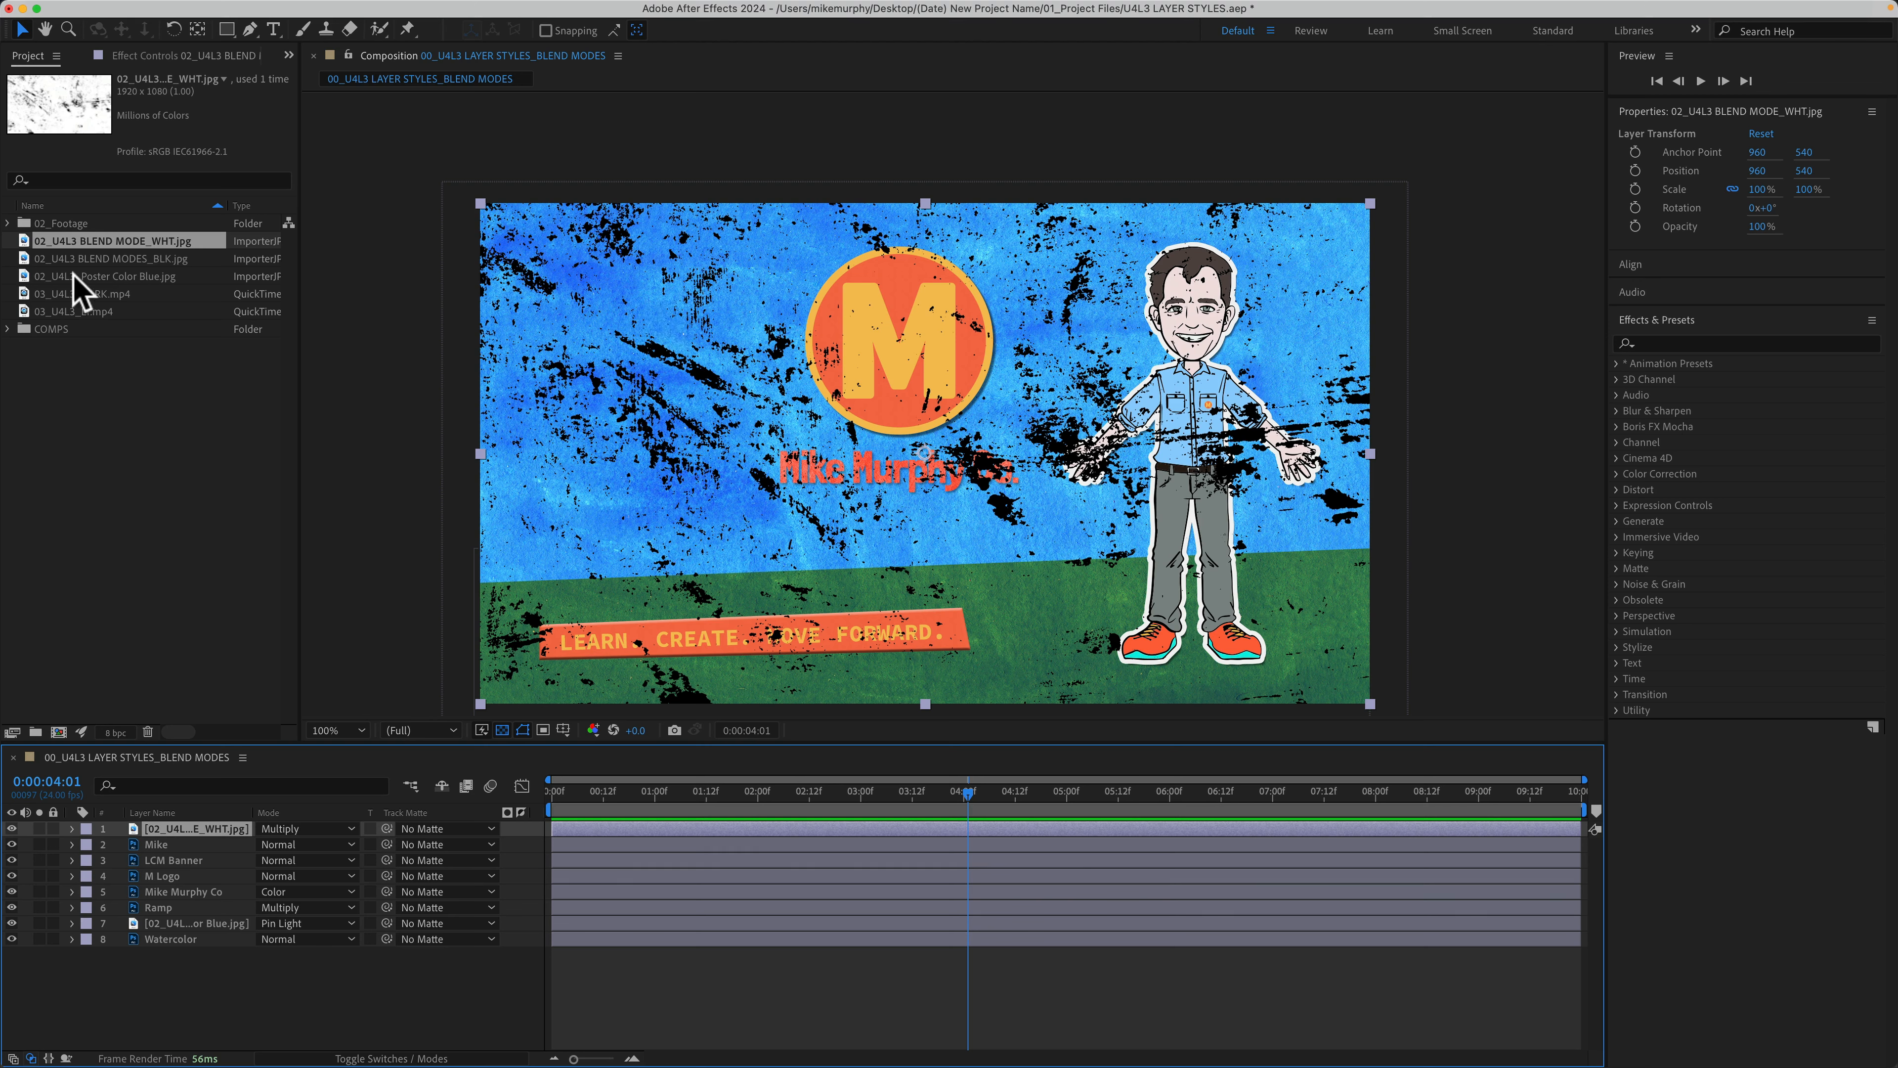
left_click_drag(82, 263, 934, 446)
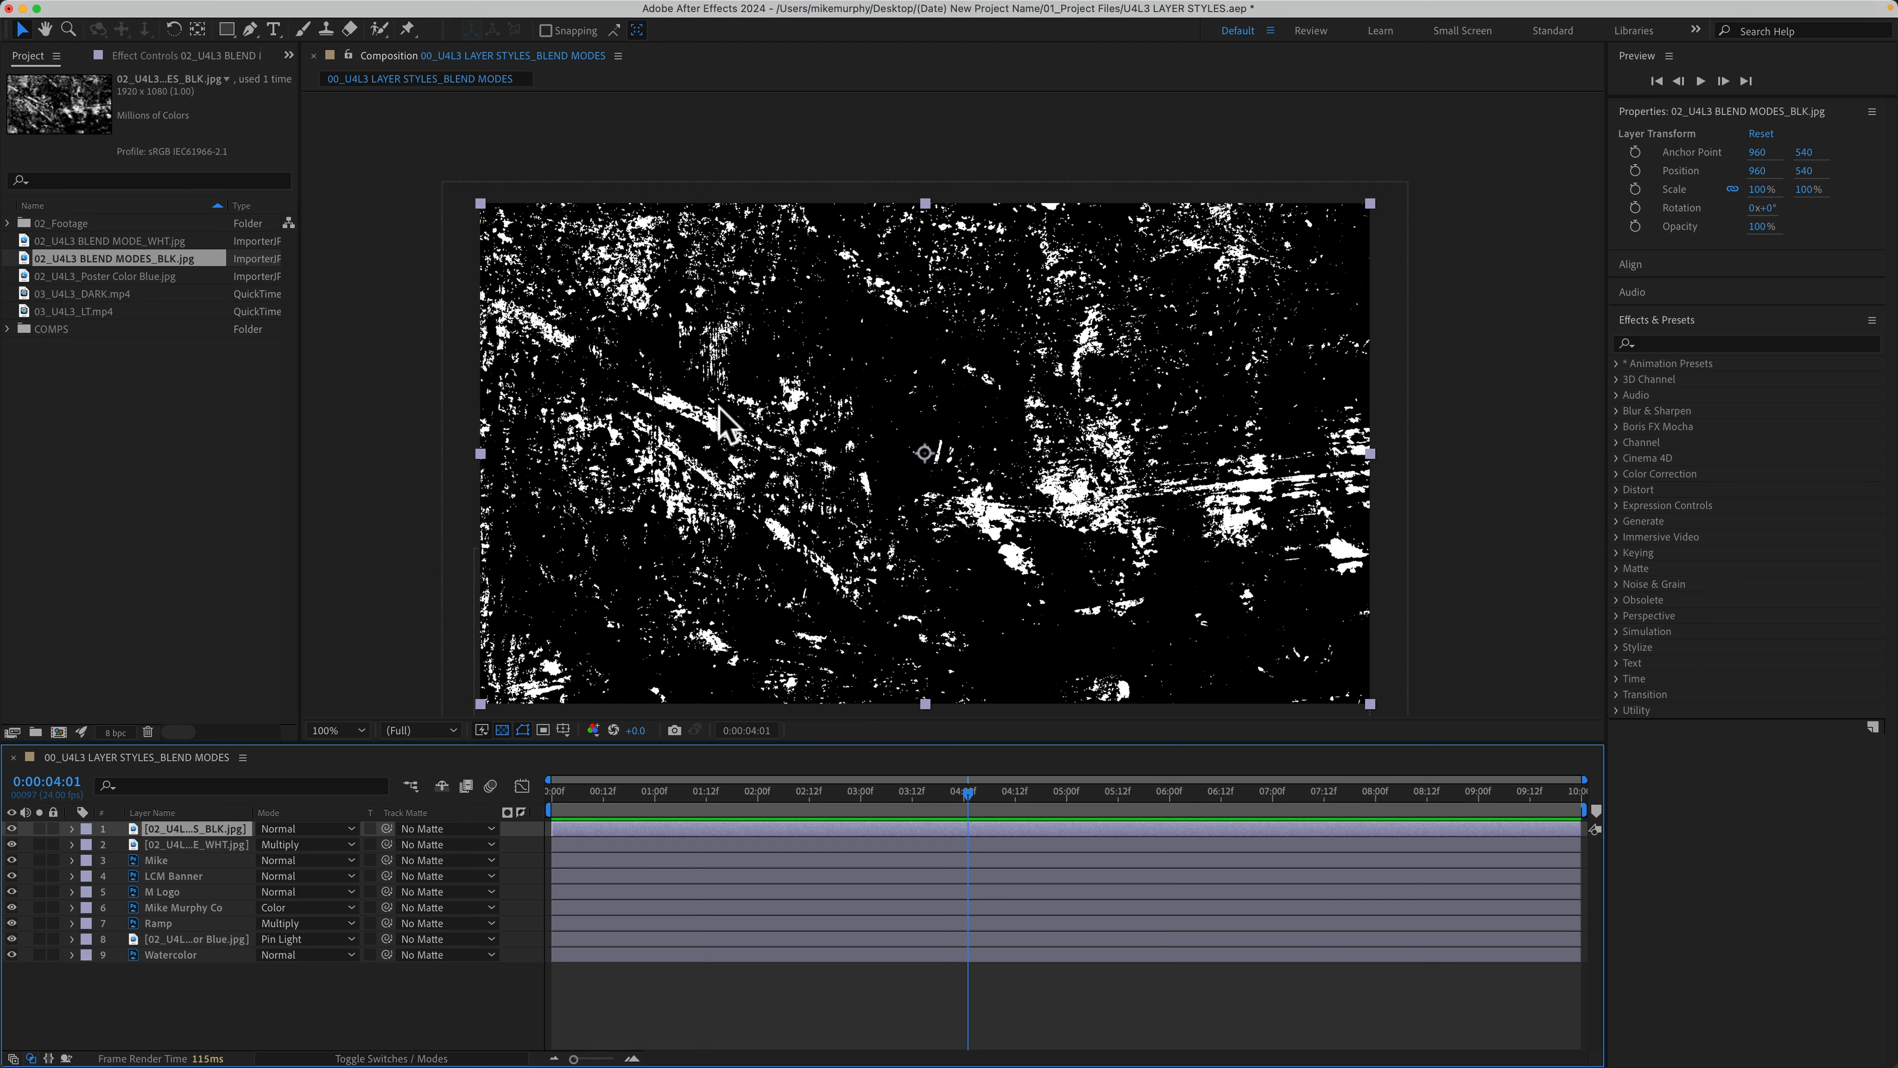
Step: Blend the BLK grunge texture in Screen and move both grunge layers down above the poster
left_click(298, 829)
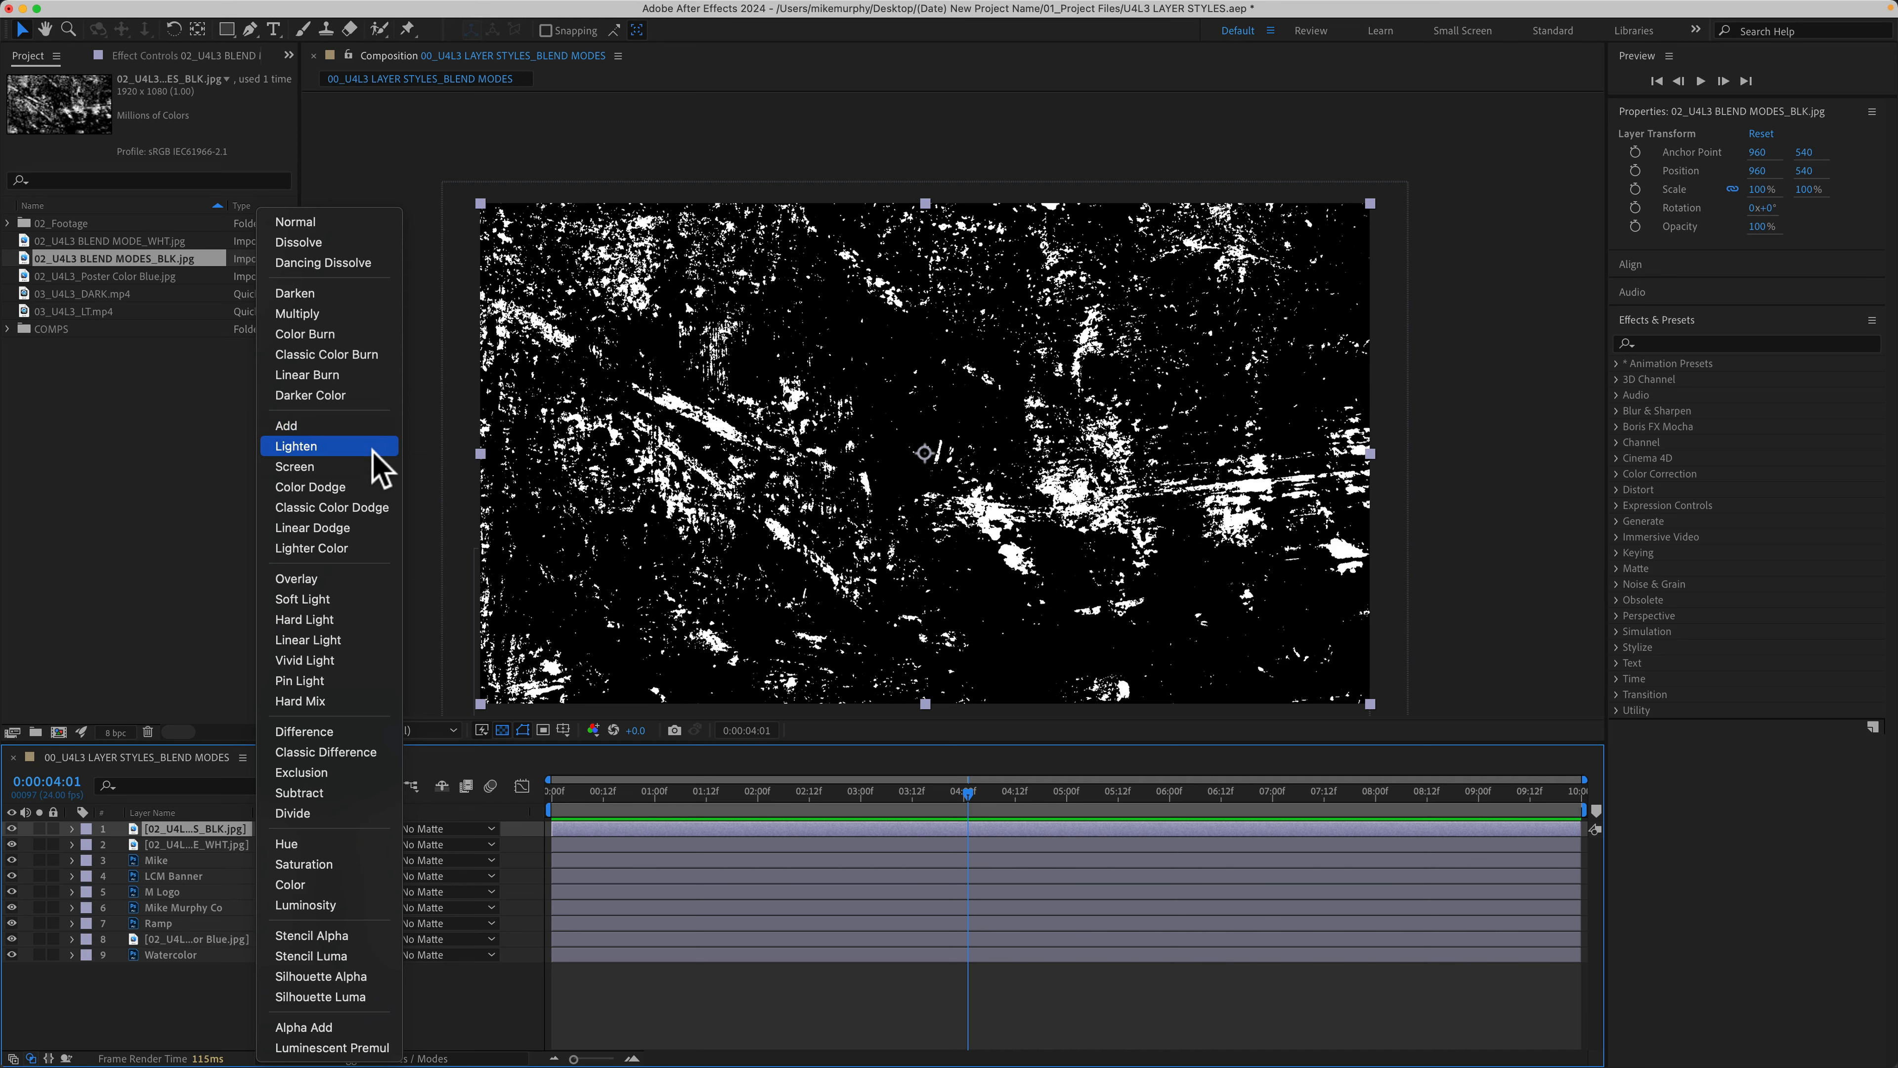
left_click(378, 431)
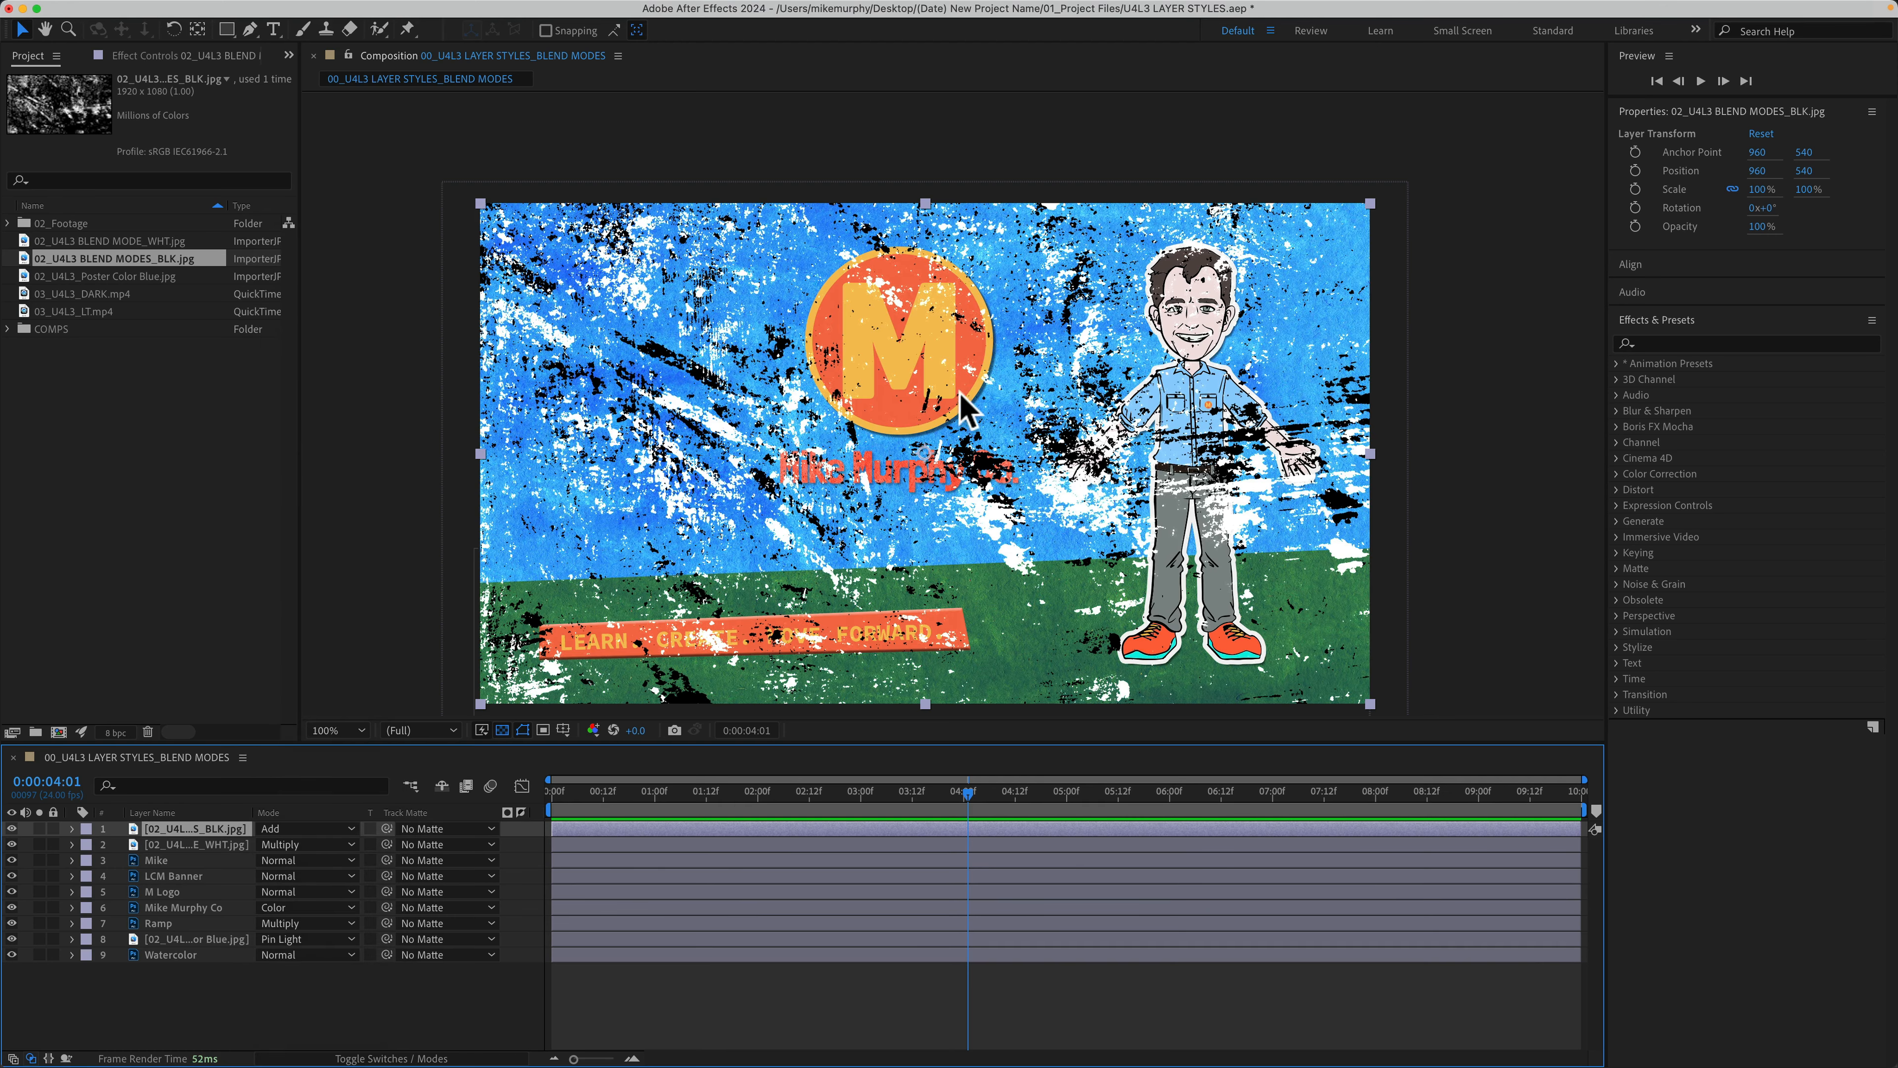
key("shift+equal")
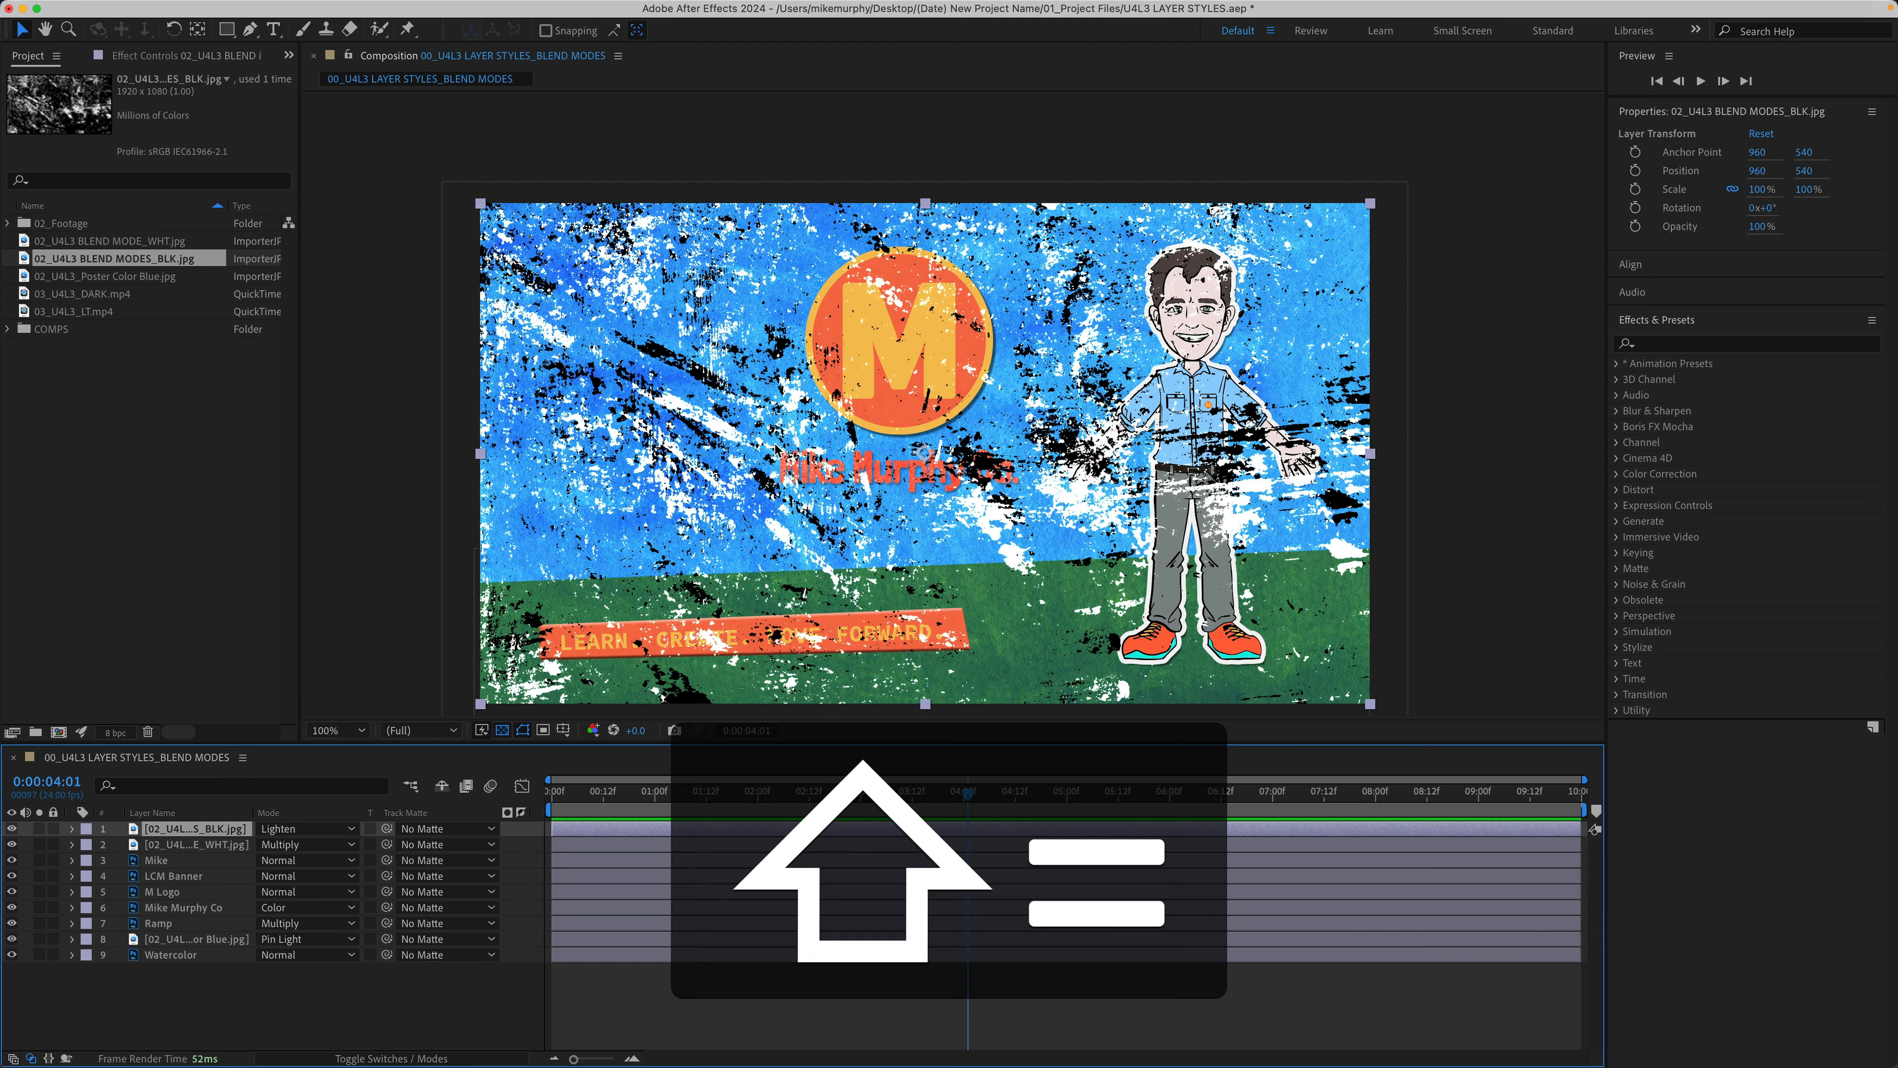
key("shift+equal")
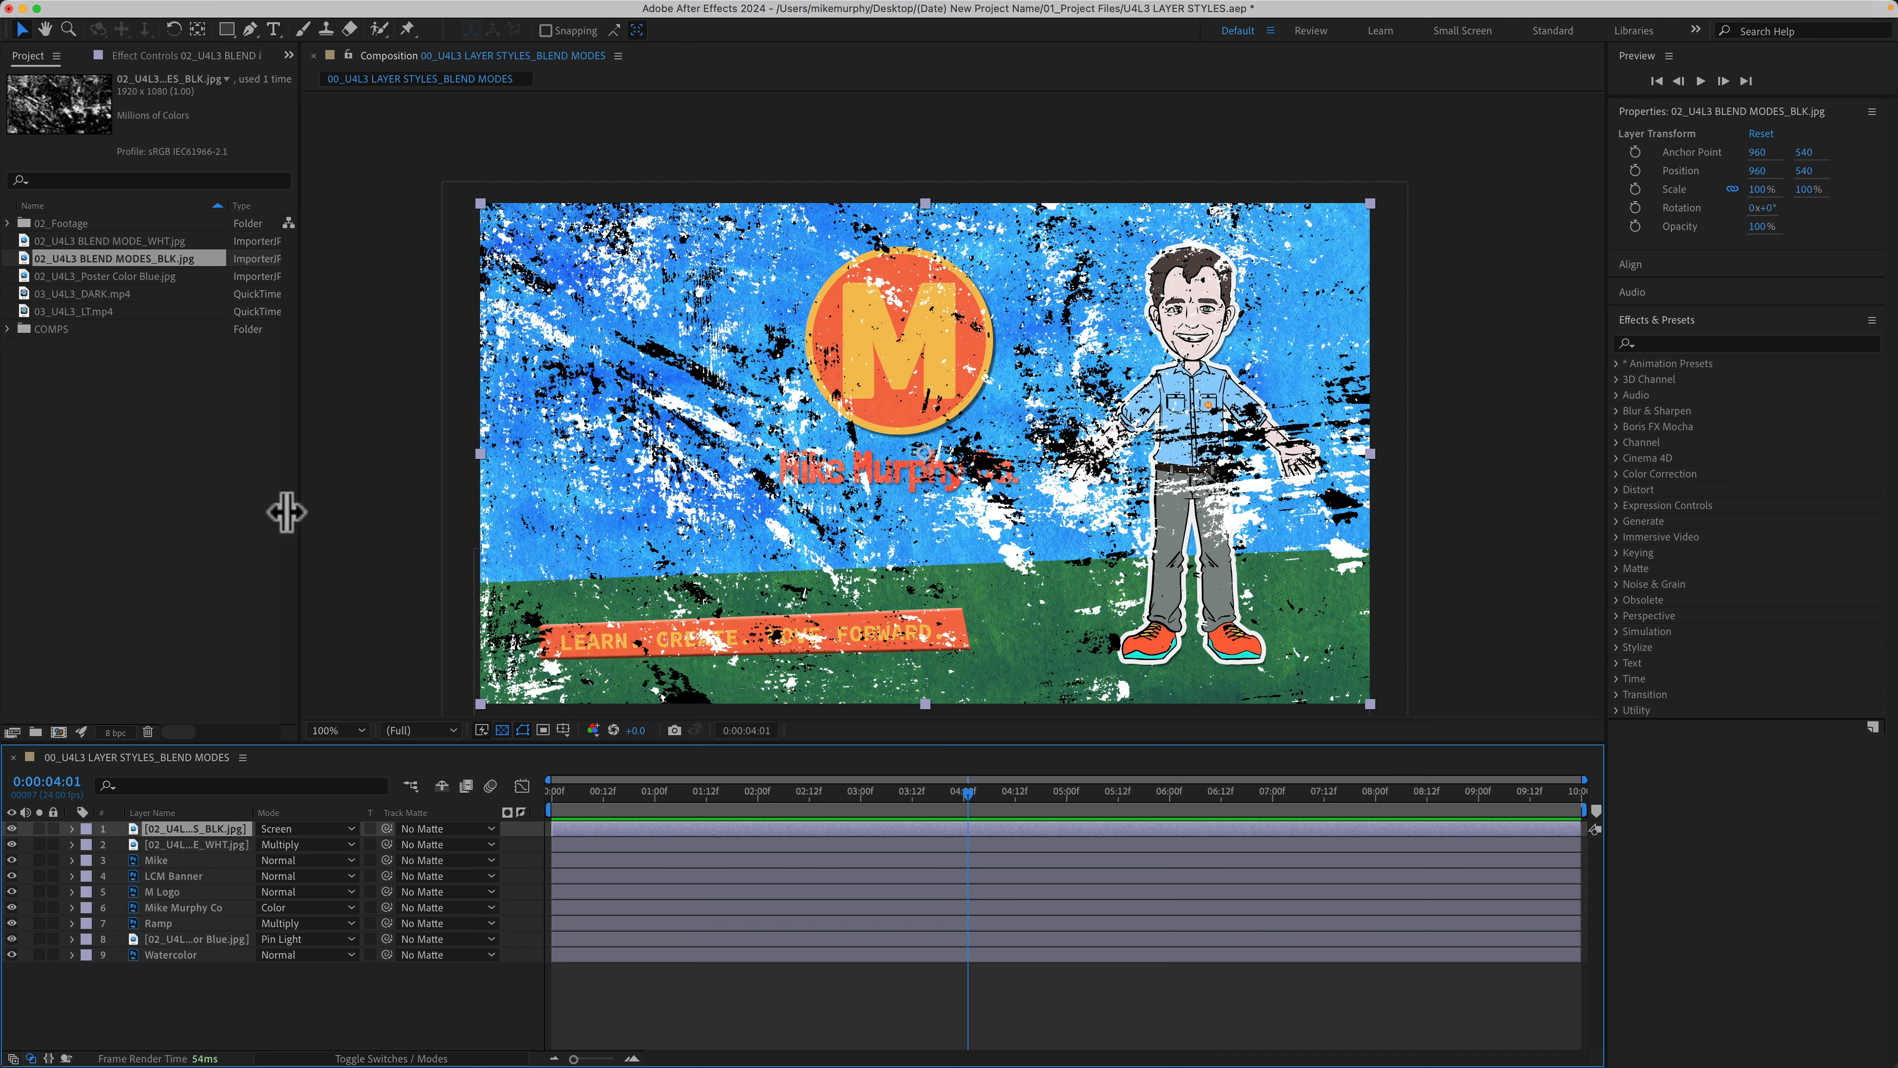
left_click(165, 843, "shift")
left_click_drag(165, 843, 183, 937)
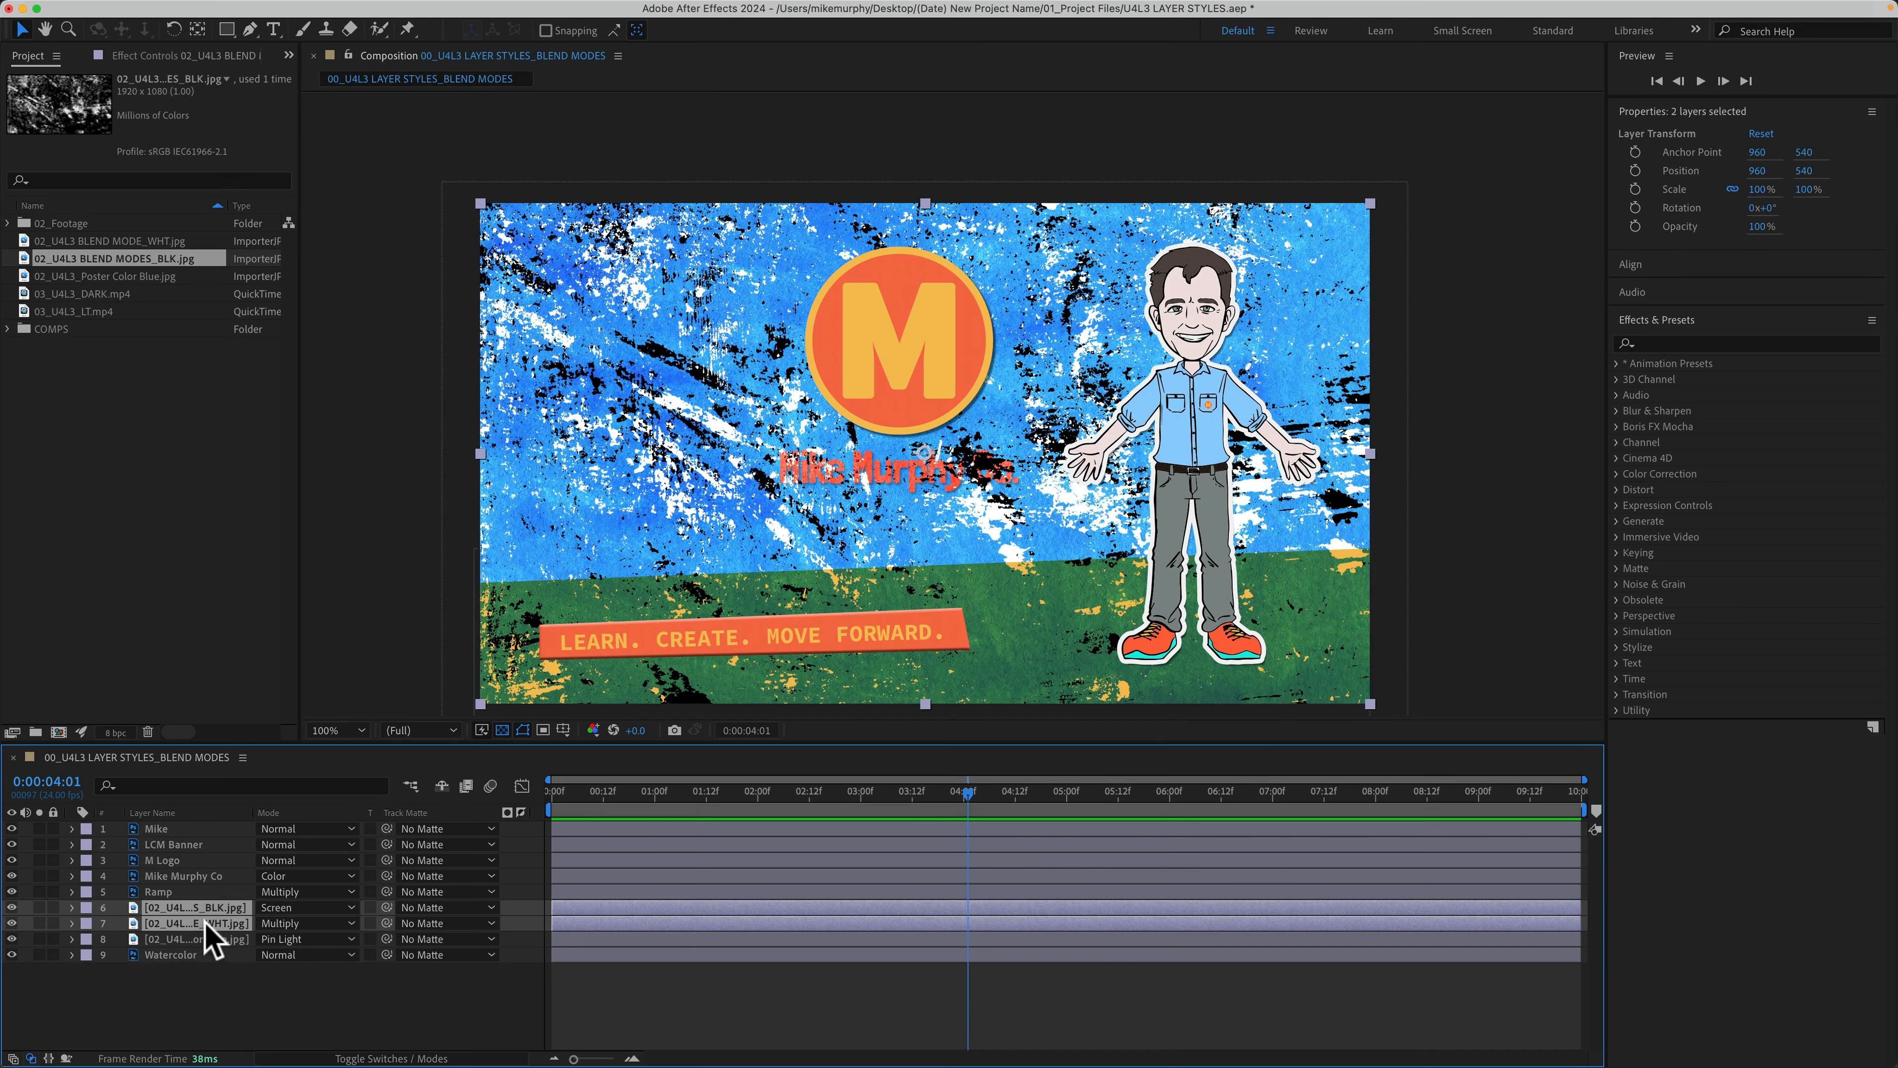
Step: Drop both grunge layers to 14% opacity and add 03_U4L3_LT.mp4 as the top layer
key("t")
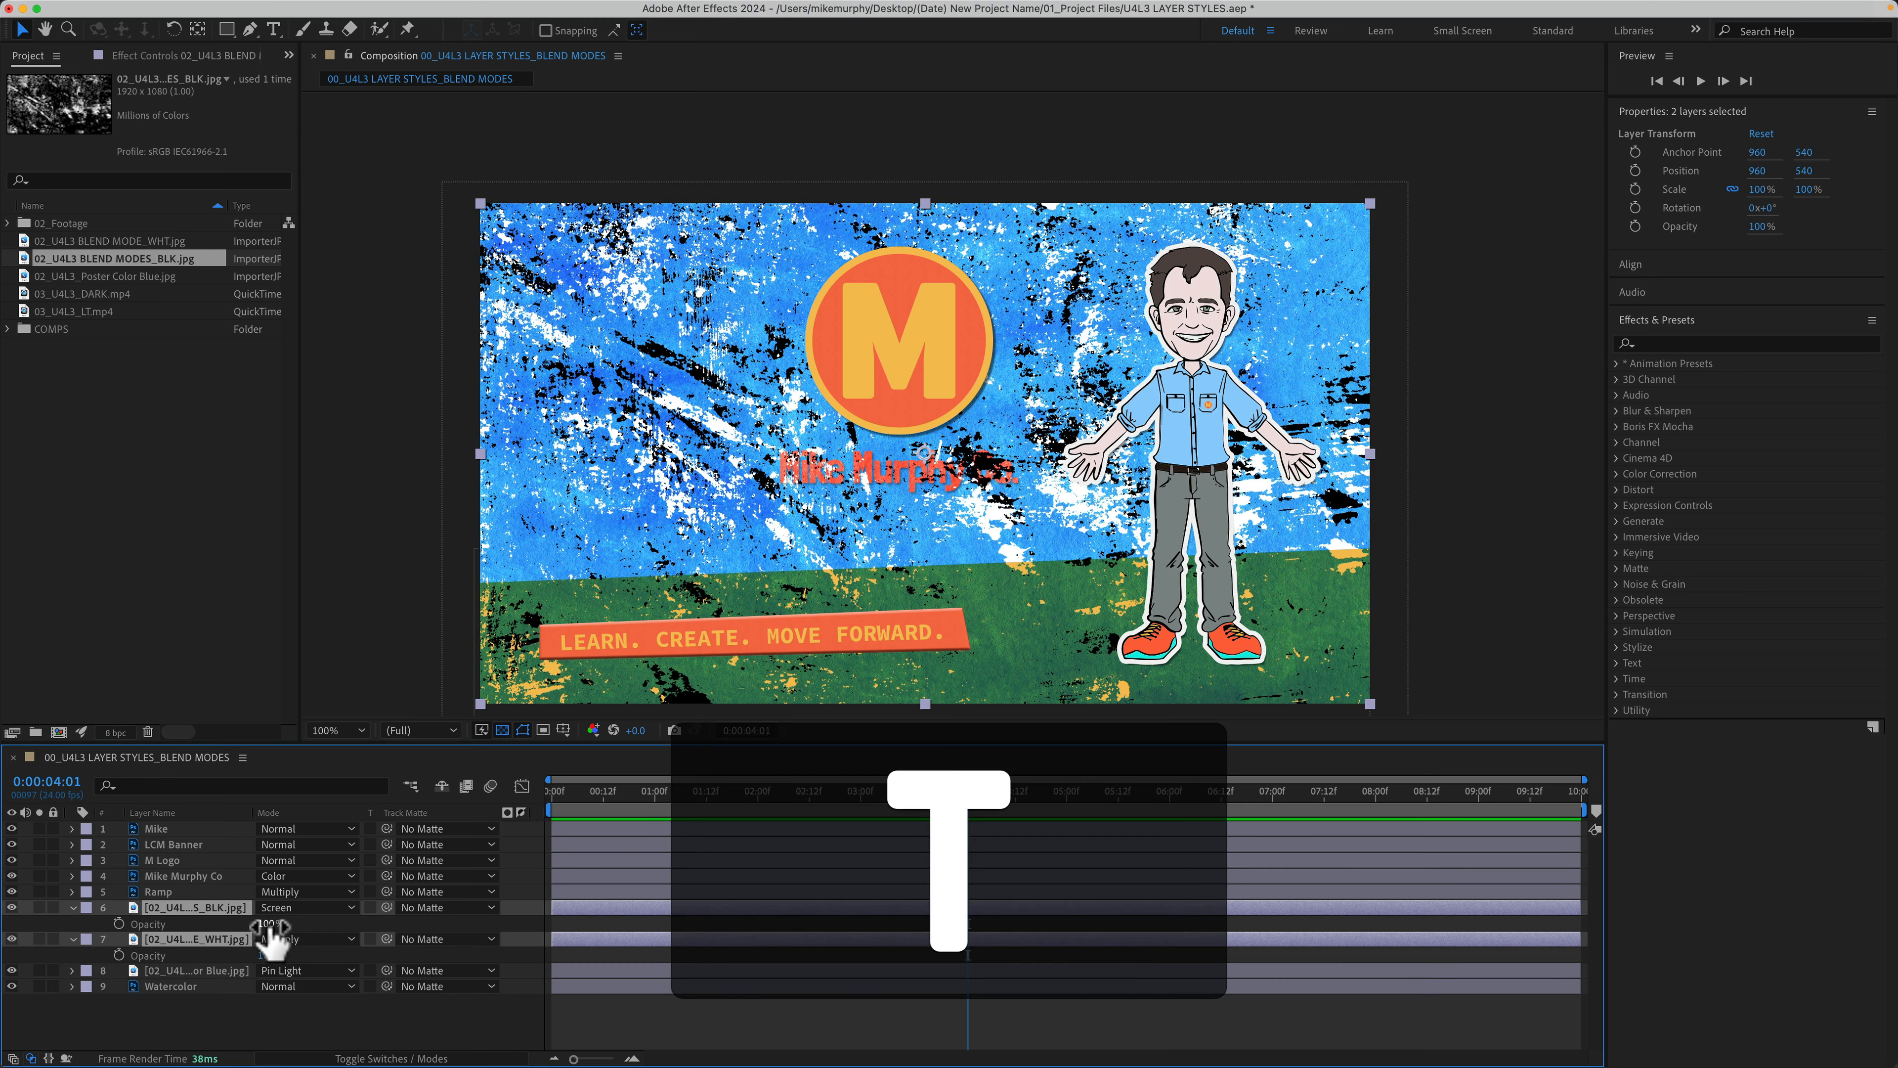
left_click_drag(266, 925, 195, 930)
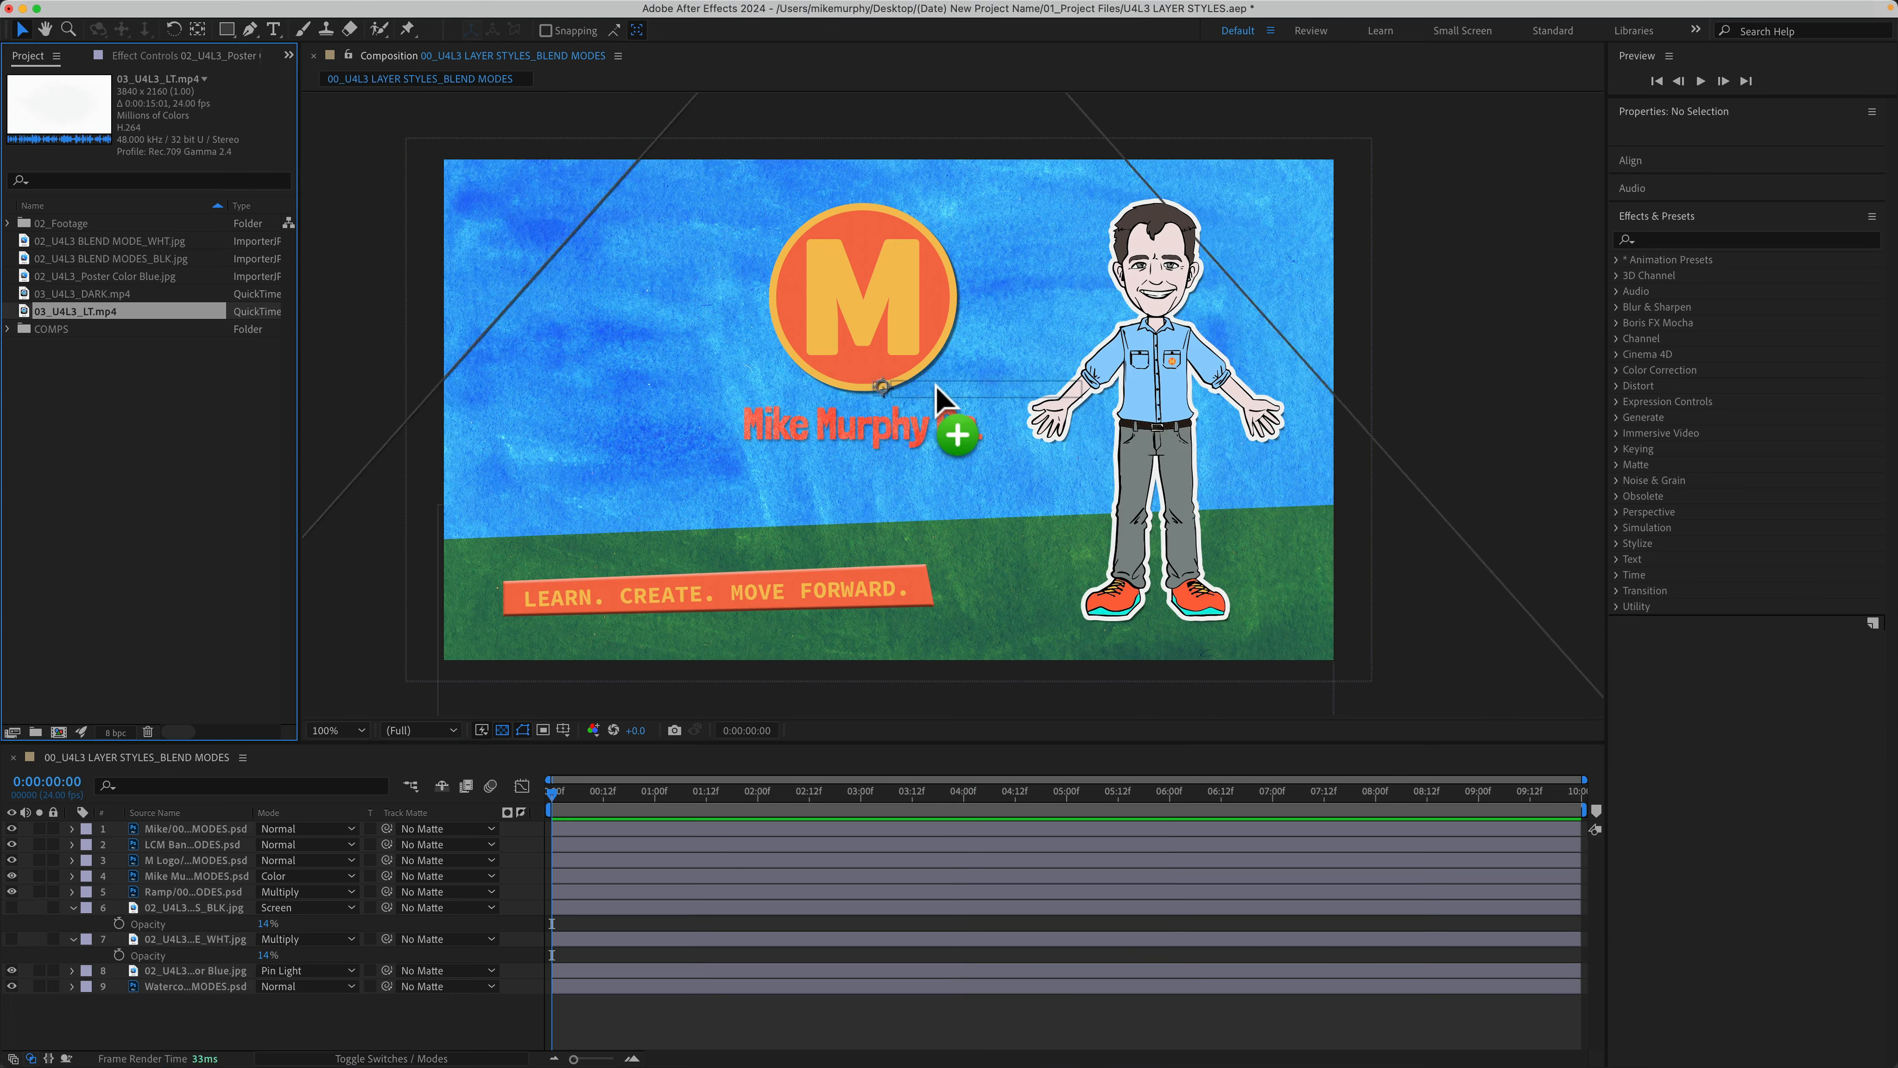
left_click_drag(934, 393, 938, 391)
key("space")
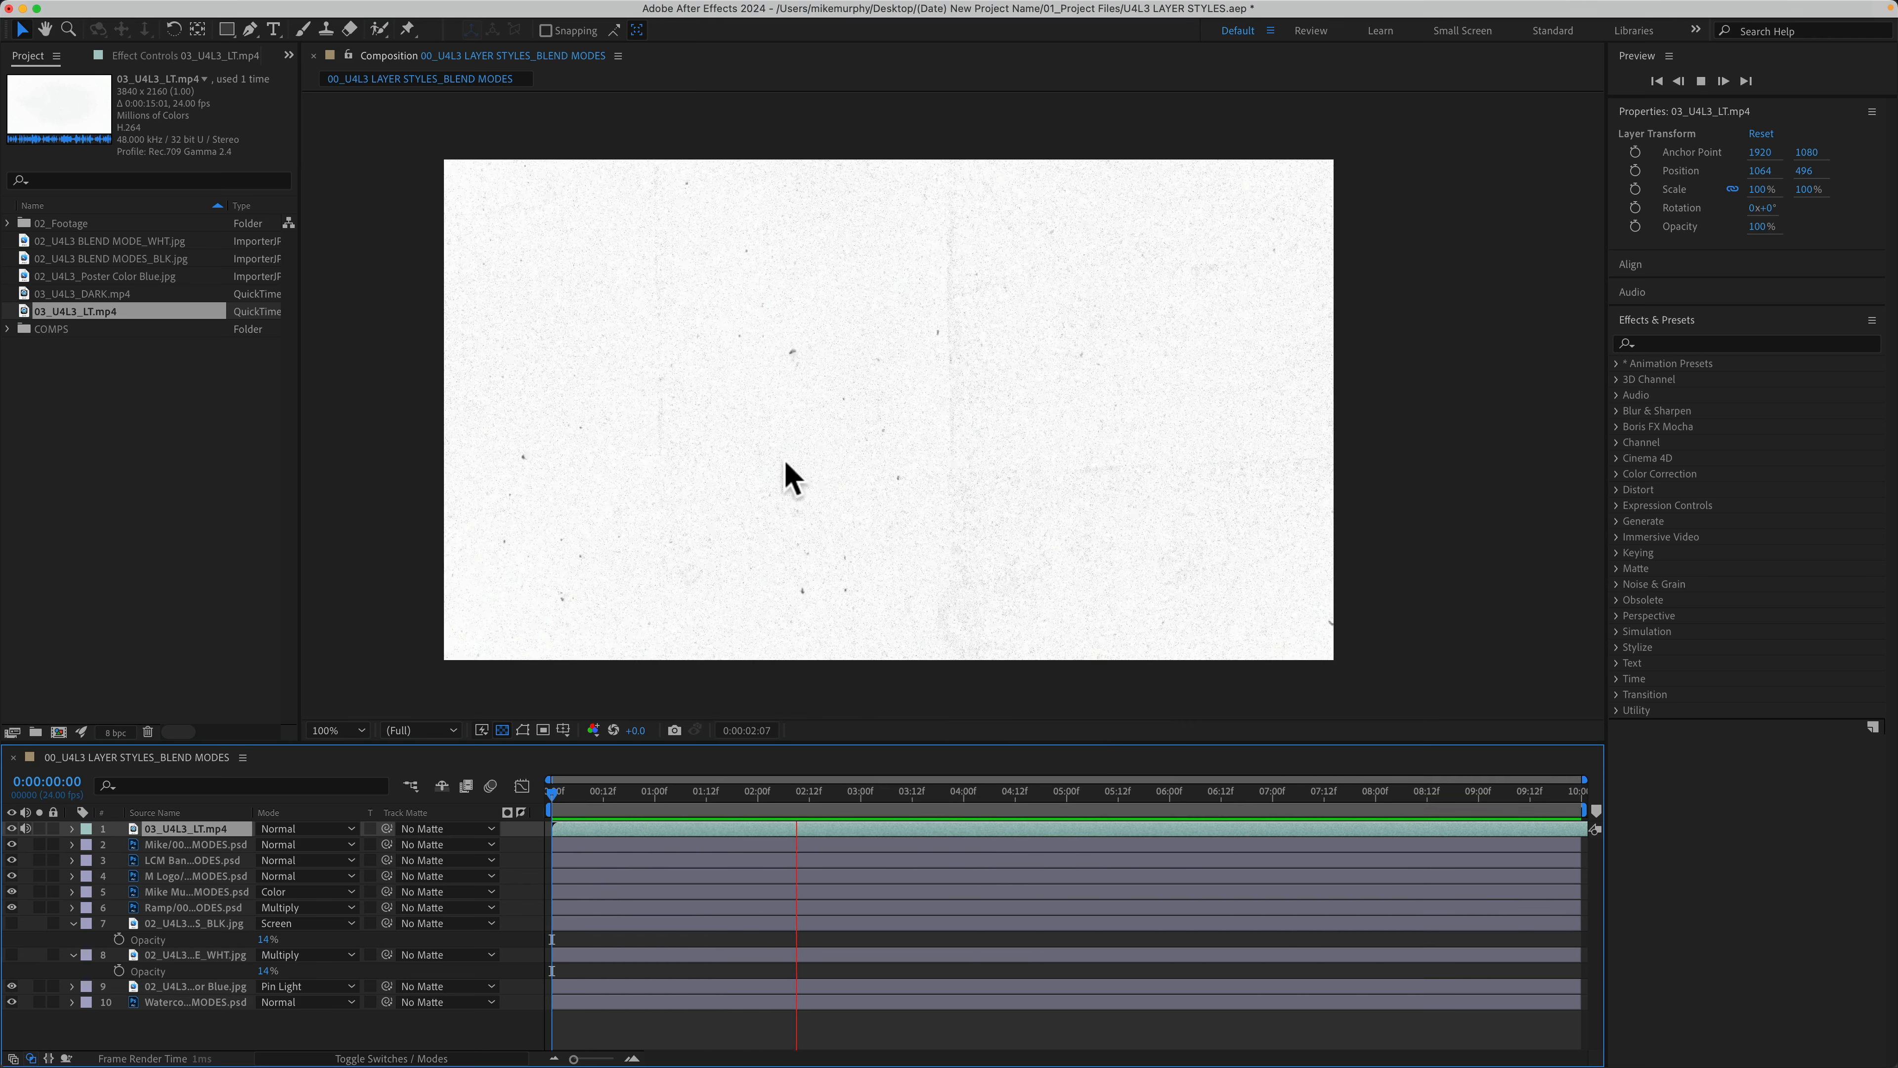
Step: Blend the light film-dust video past Darken into Color Burn and preview it
key("space")
left_click(302, 827)
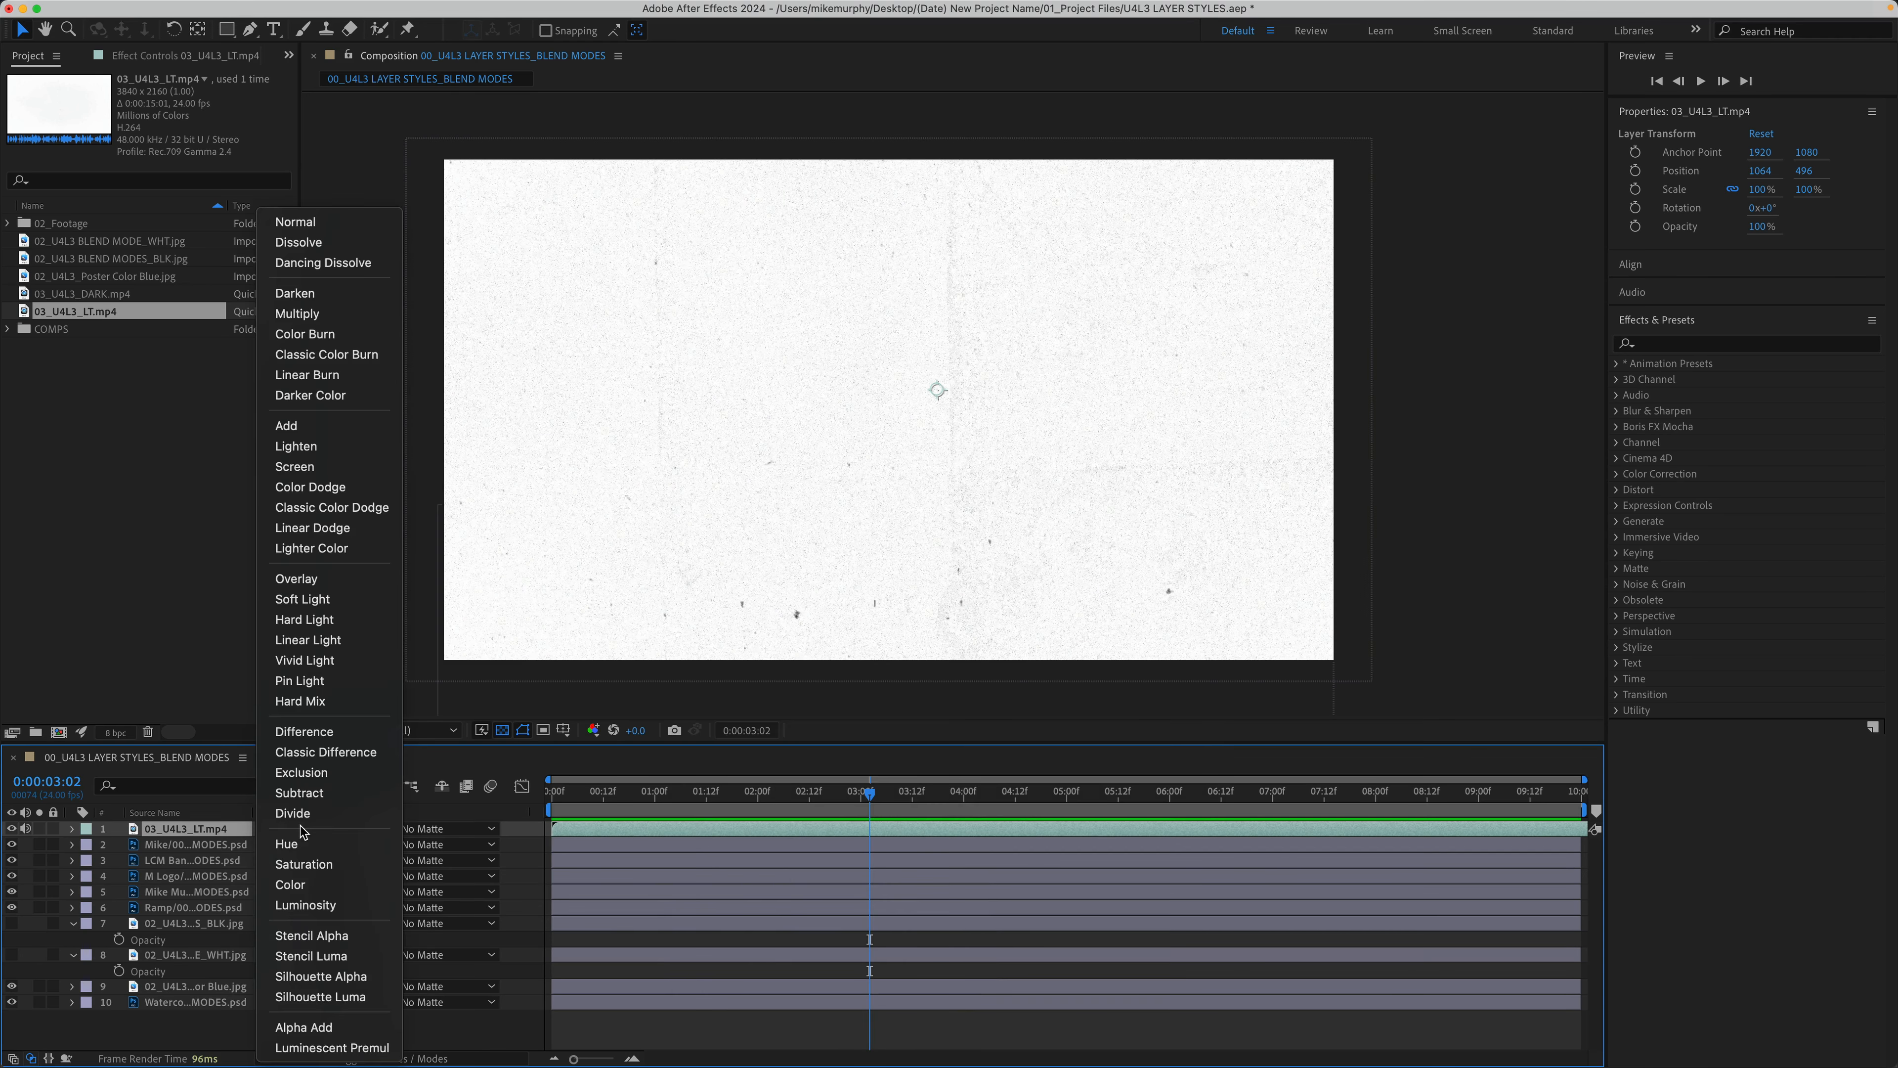
left_click(351, 293)
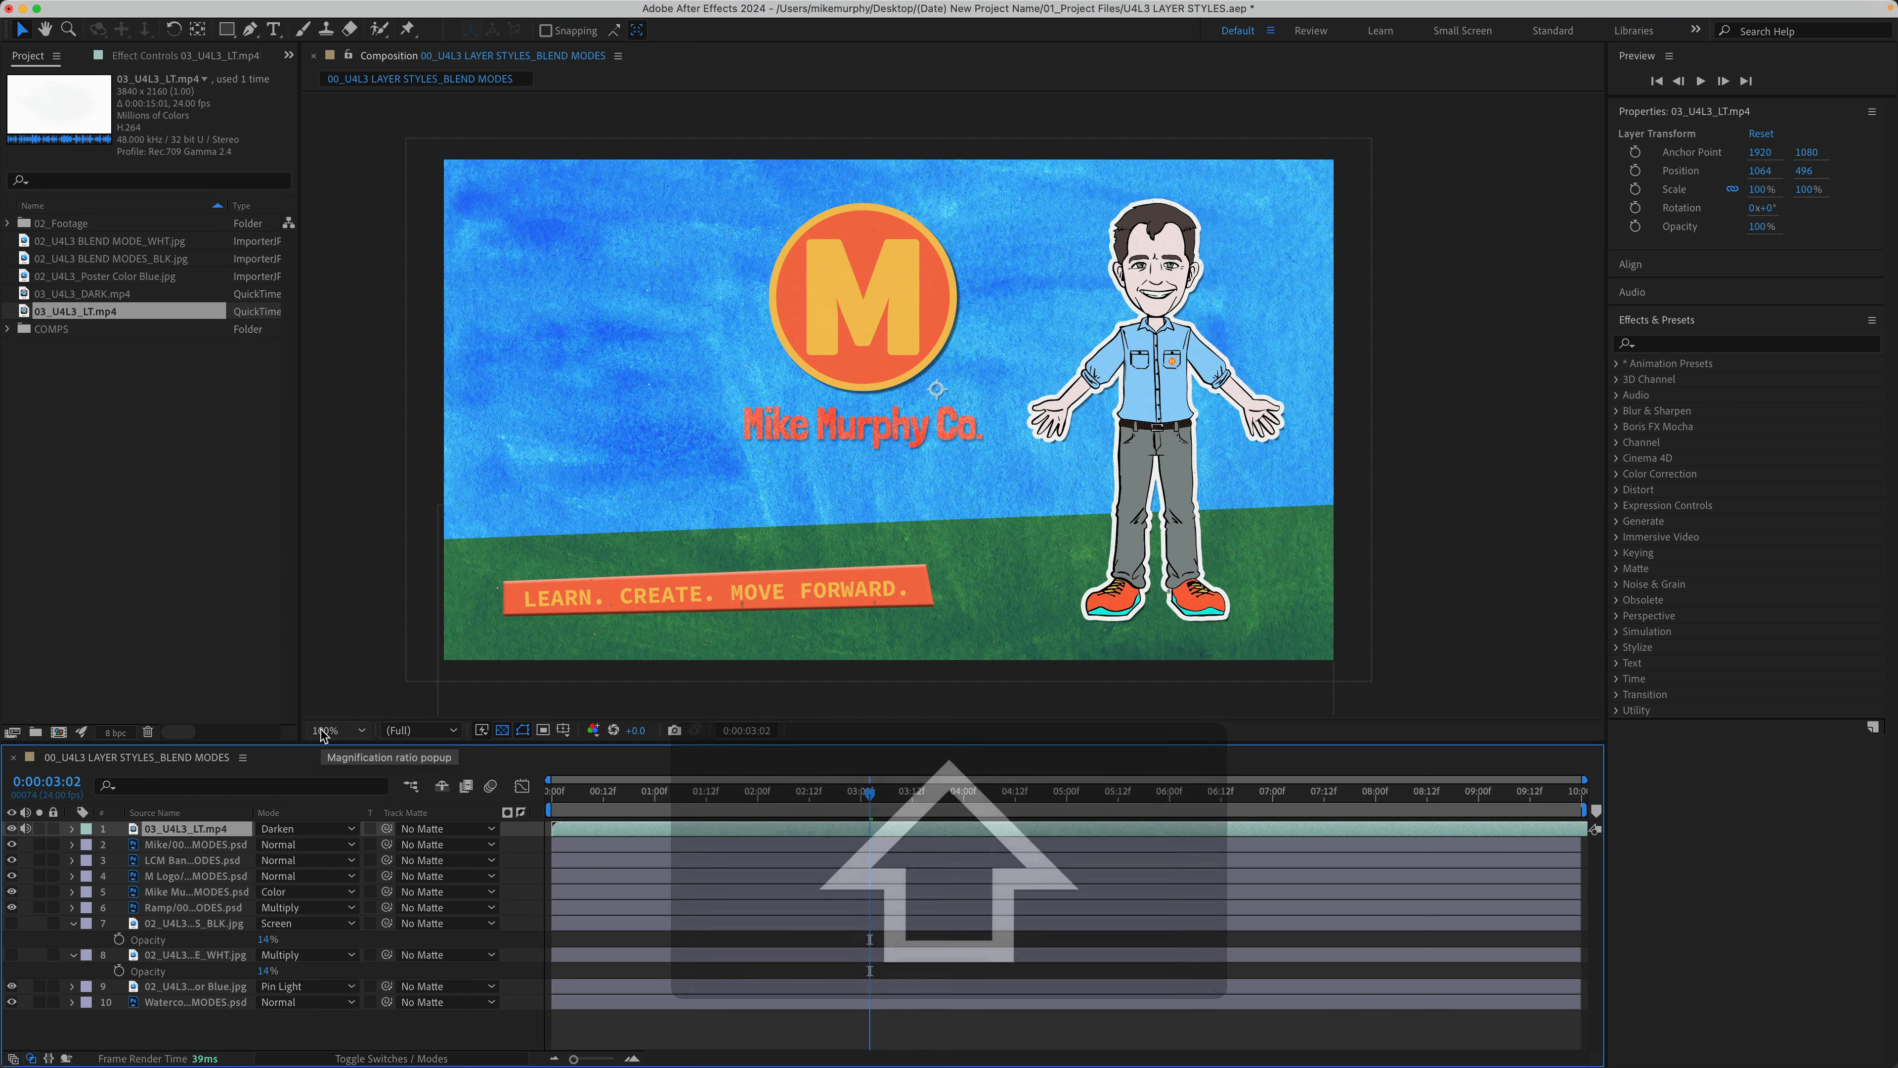
key("shift+equal")
key("space")
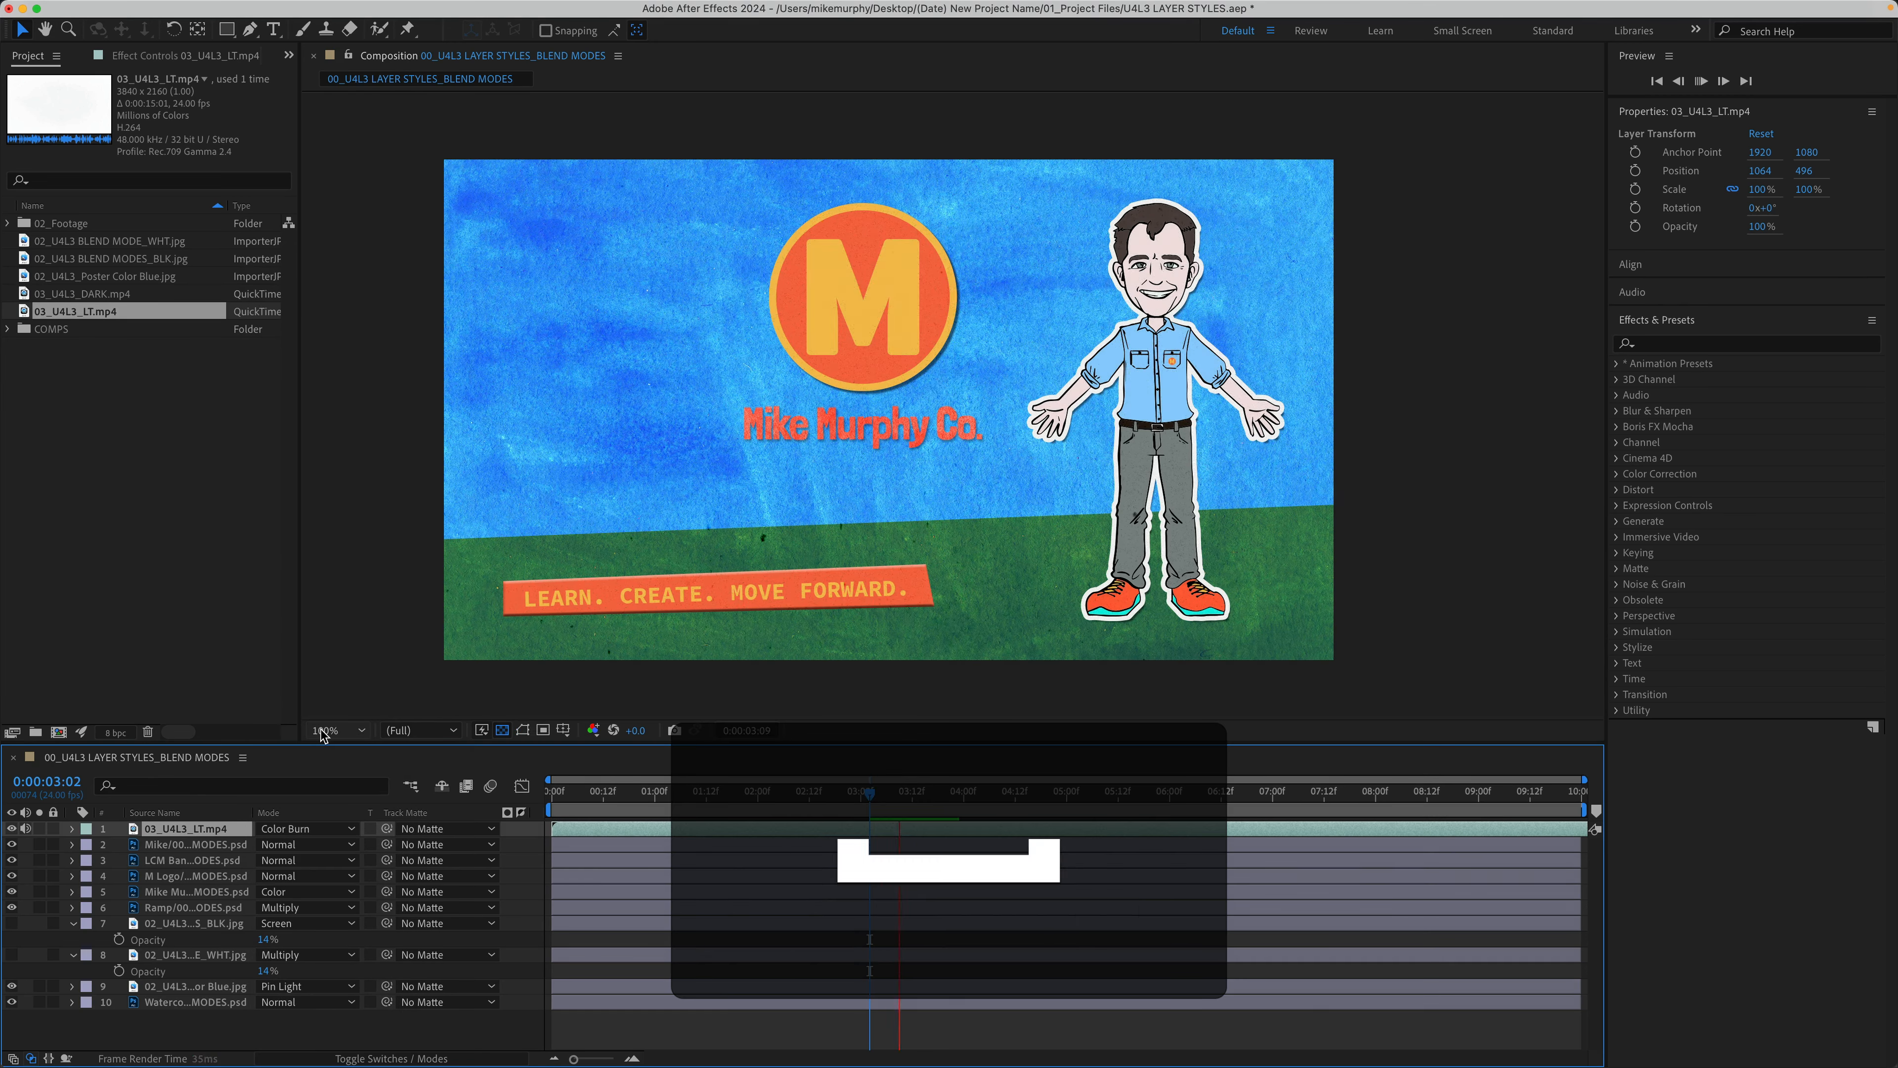
key("space")
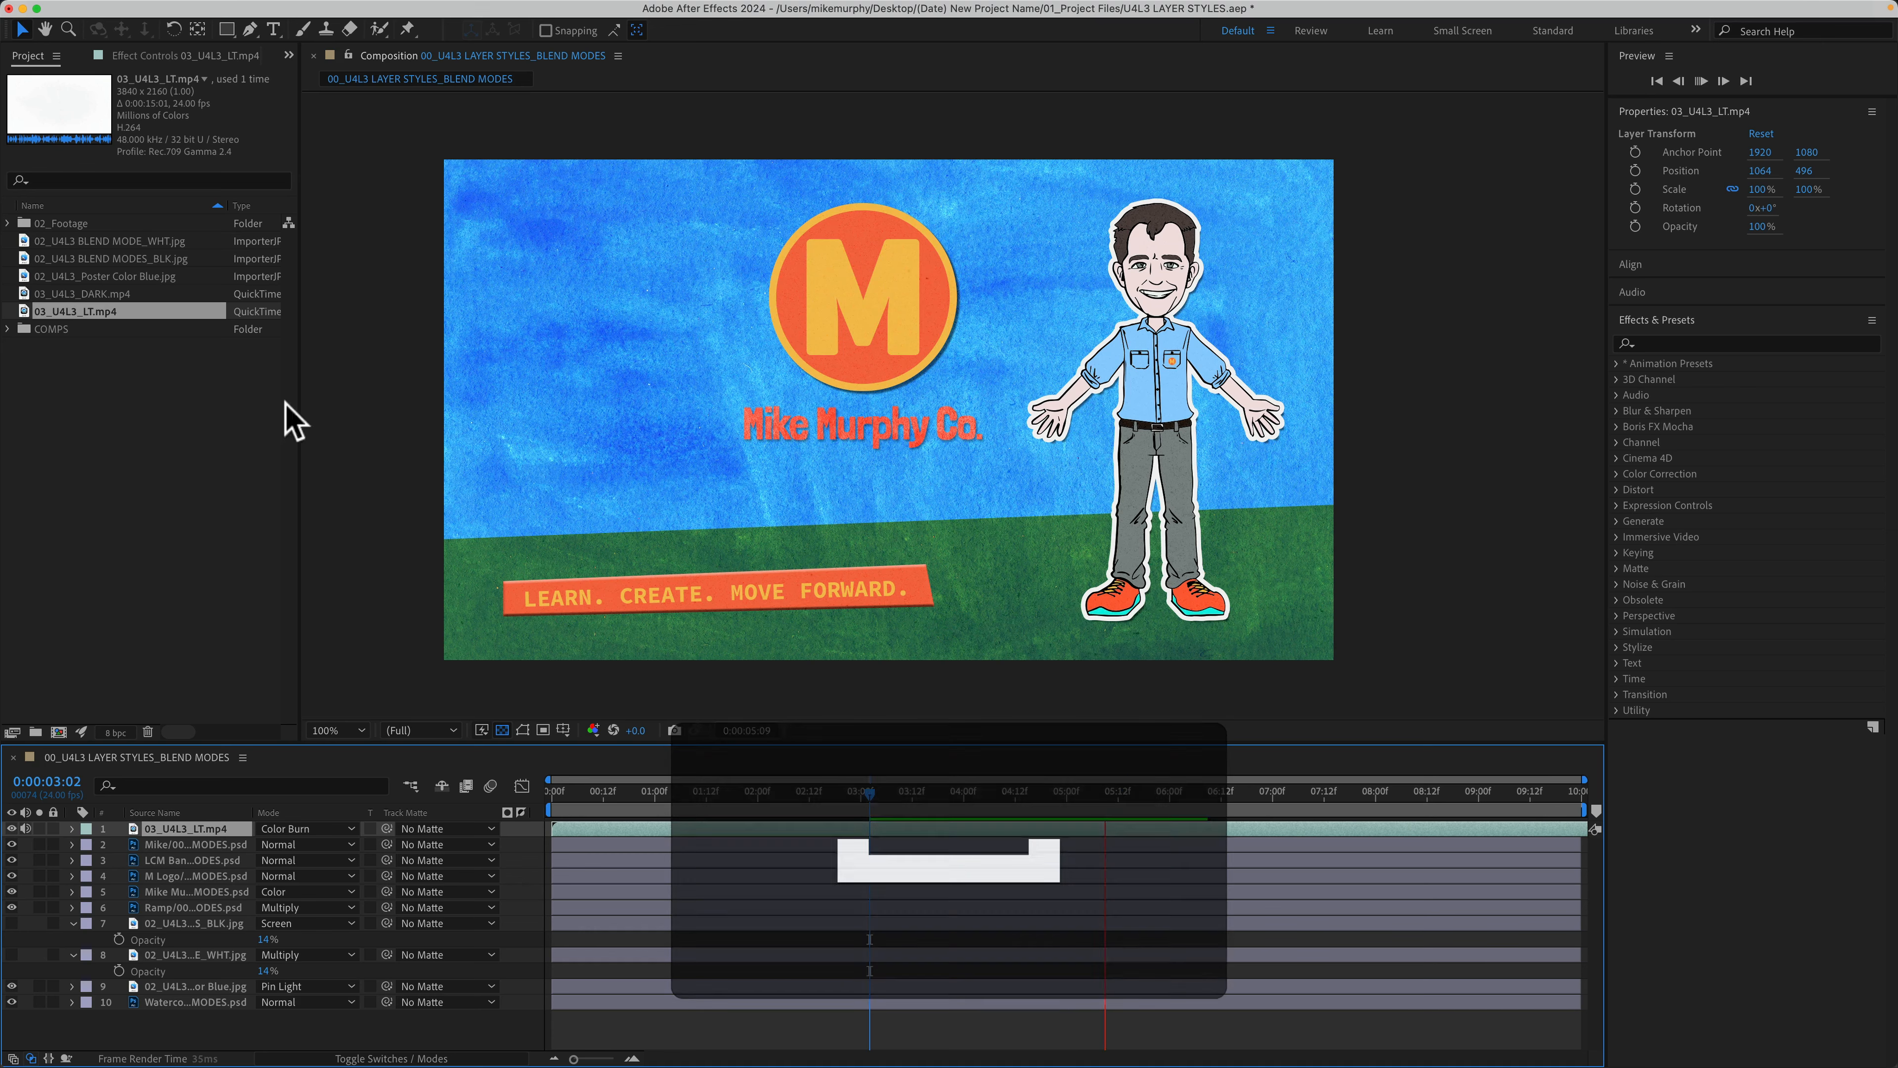
Step: Add 03_U4L3_DARK.mp4 as the top layer and preview the comp
left_click(99, 294)
left_click_drag(98, 299, 923, 398)
key("space")
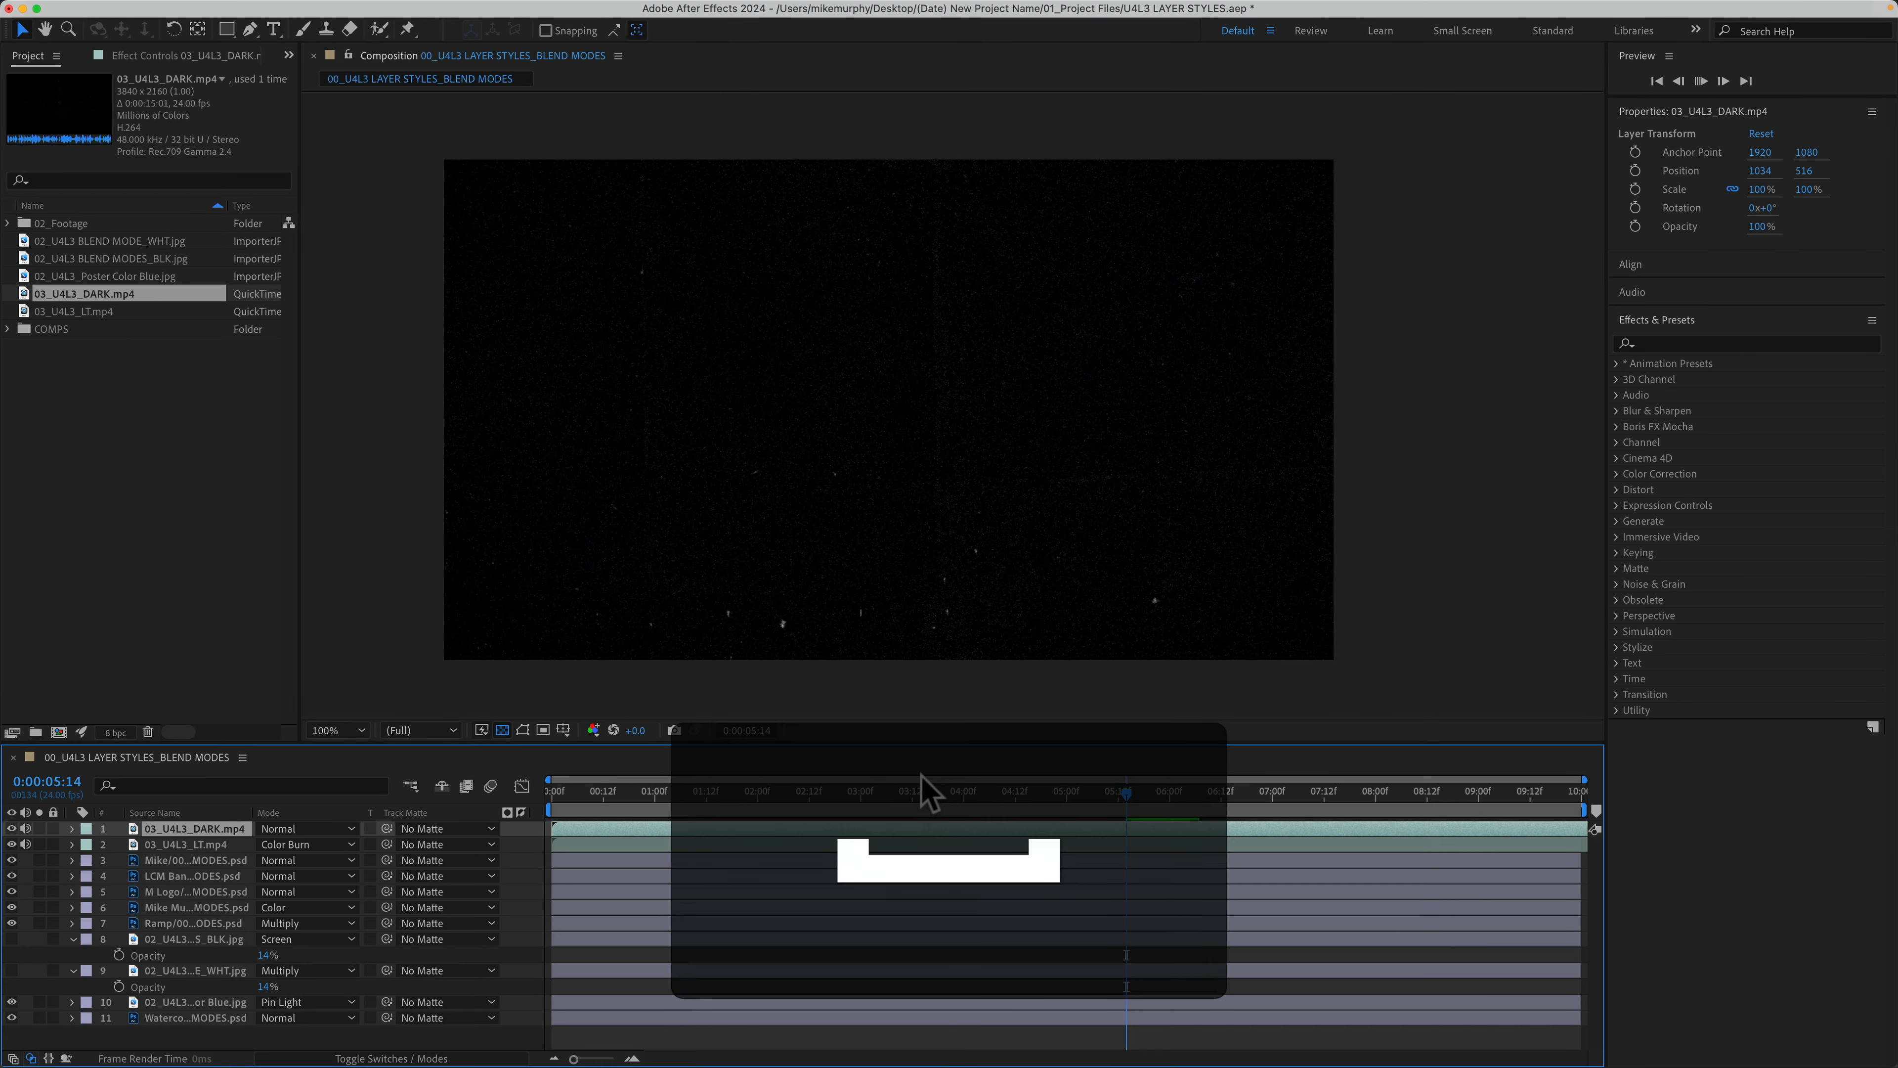
Step: Set 03_U4L3_DARK.mp4 to Add blending and preview the dust specks over the title card
key("space")
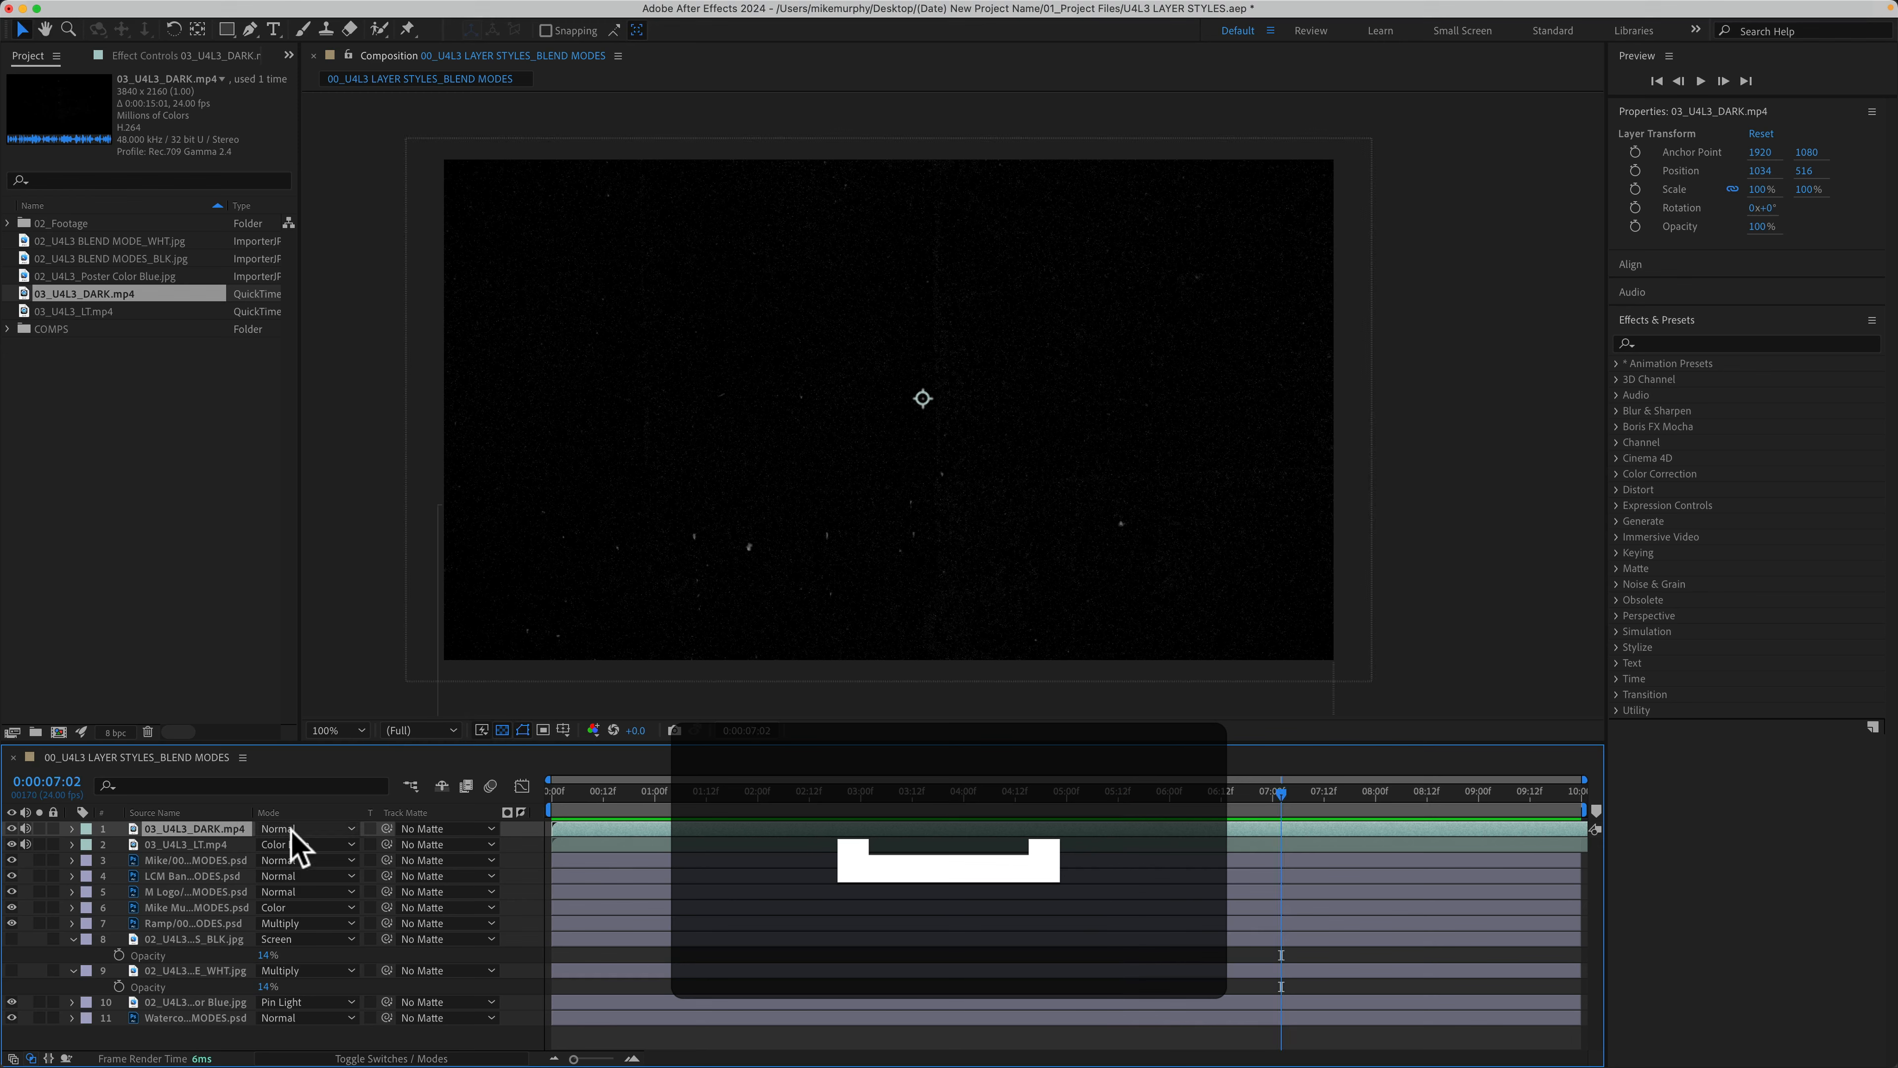
left_click(295, 829)
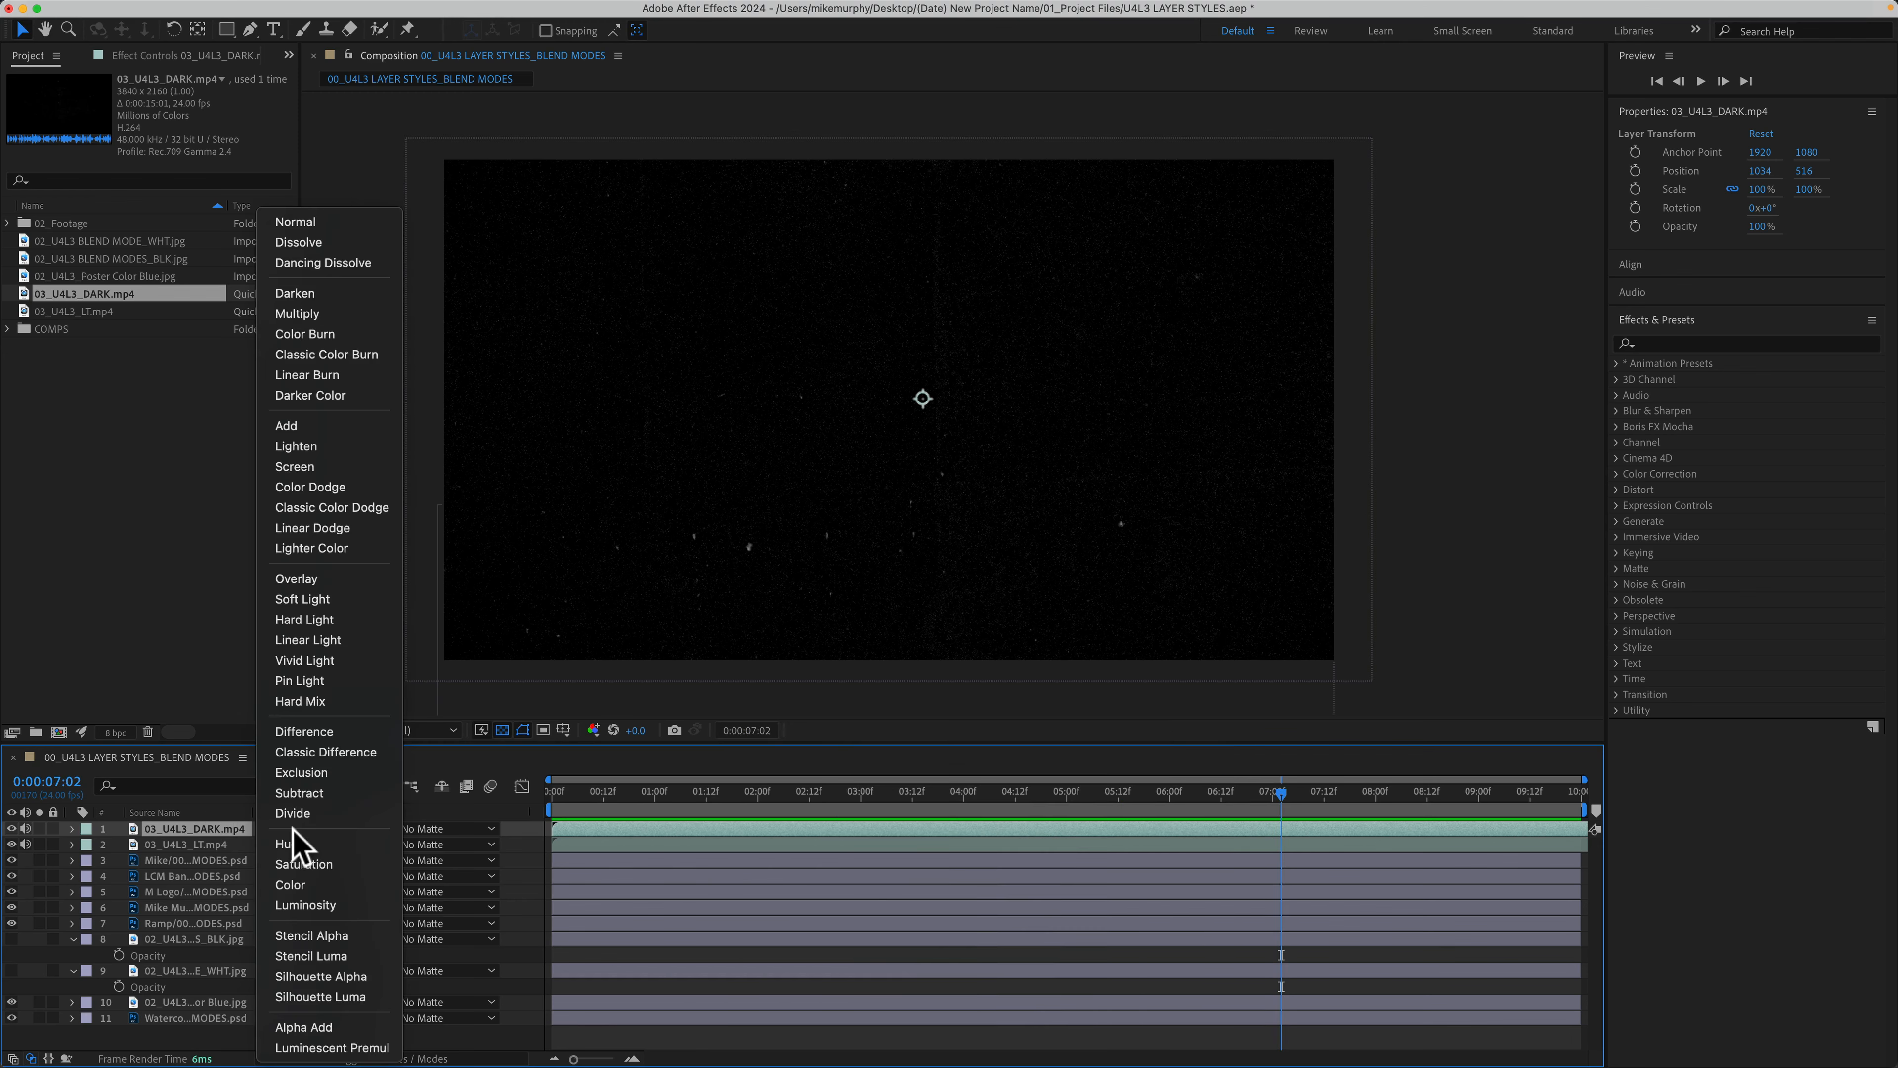
left_click(352, 427)
key("space")
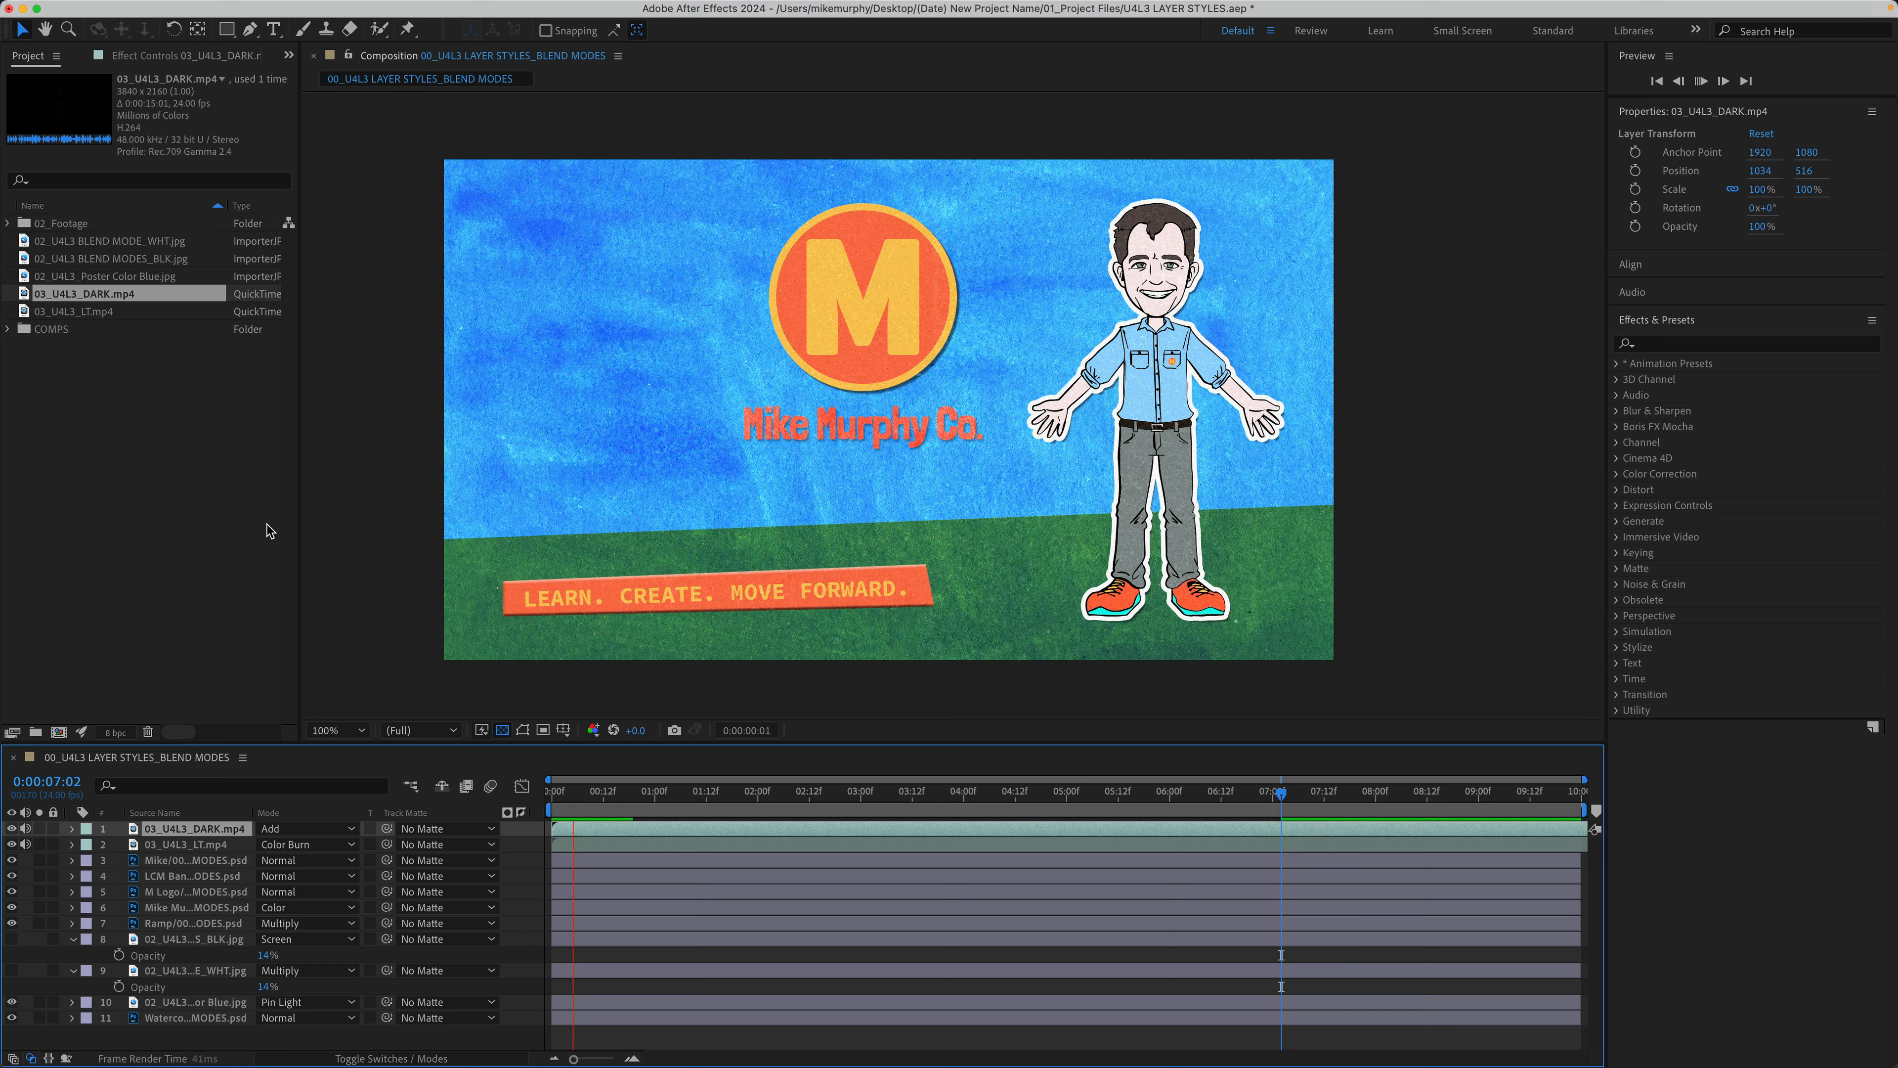
key("space")
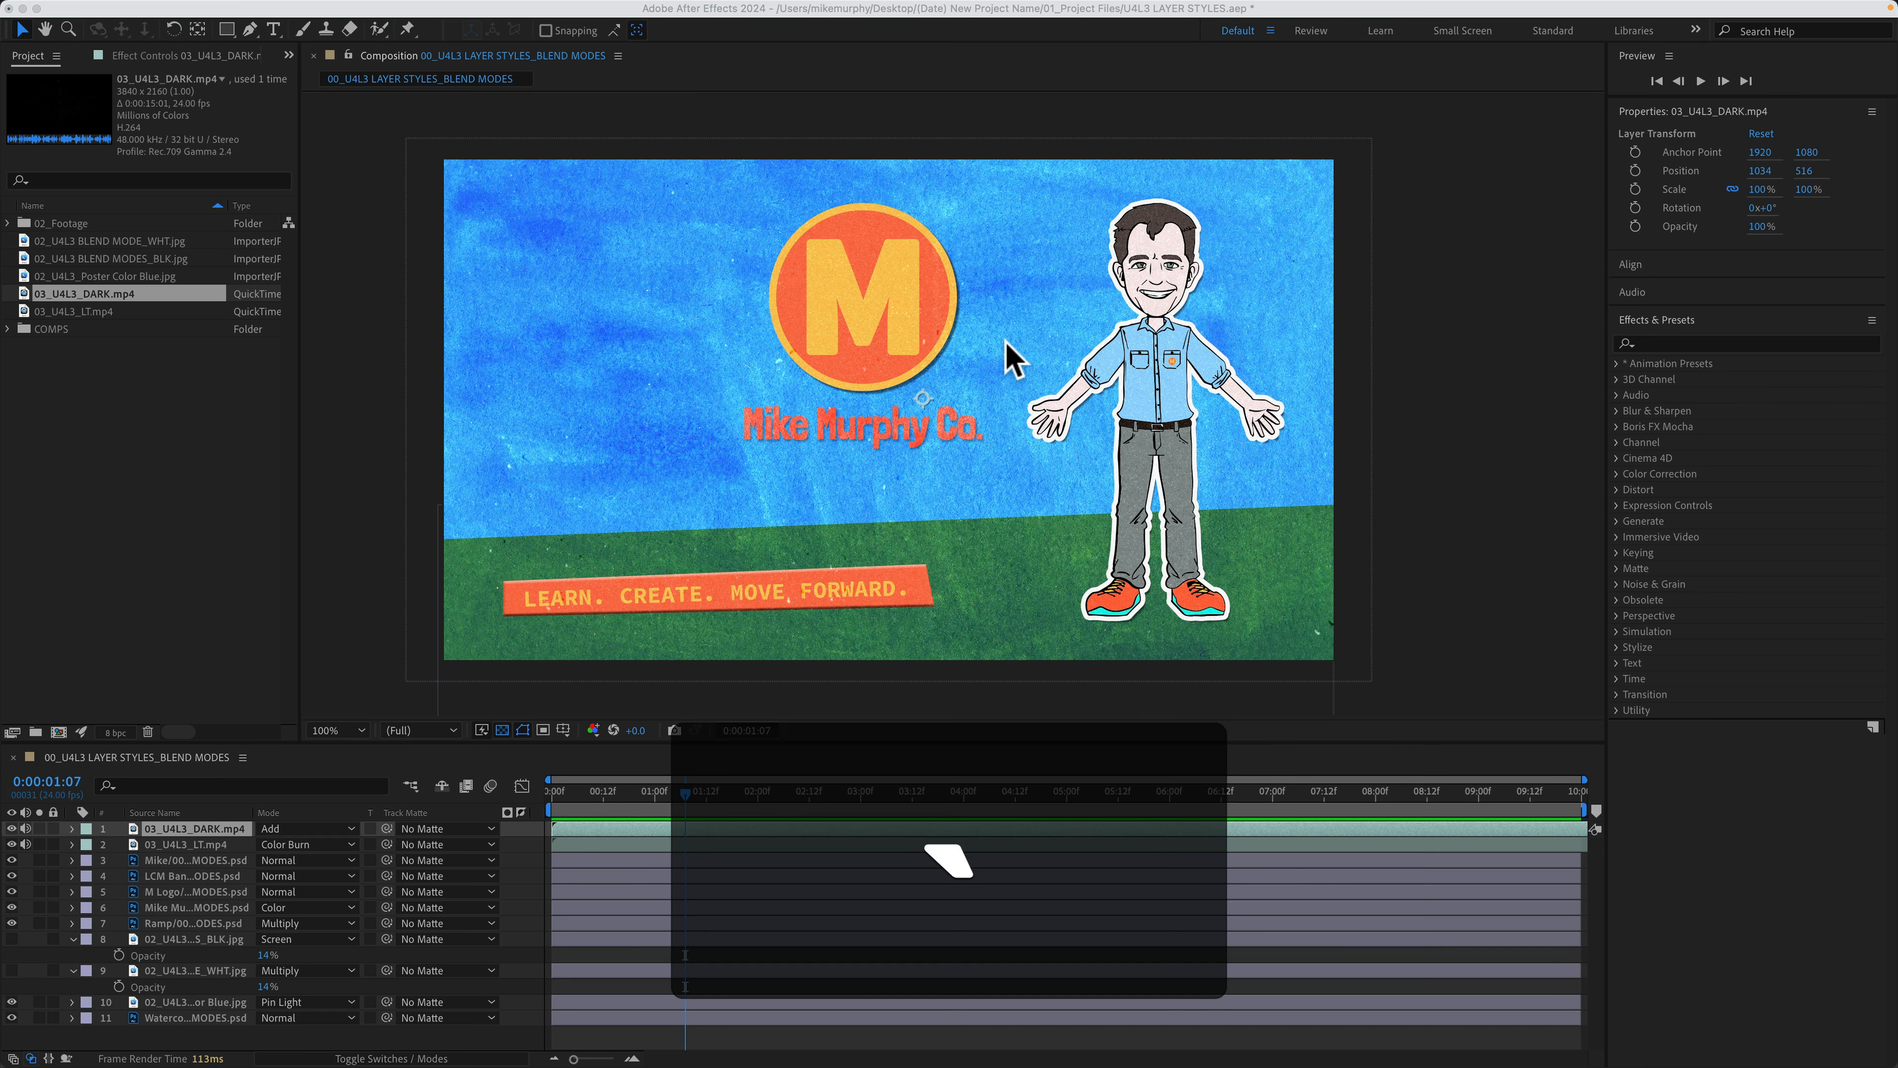
Step: Maximize the Composition panel, zoom to 200%, and pan across the title card to frame the cartoon character
key("grave")
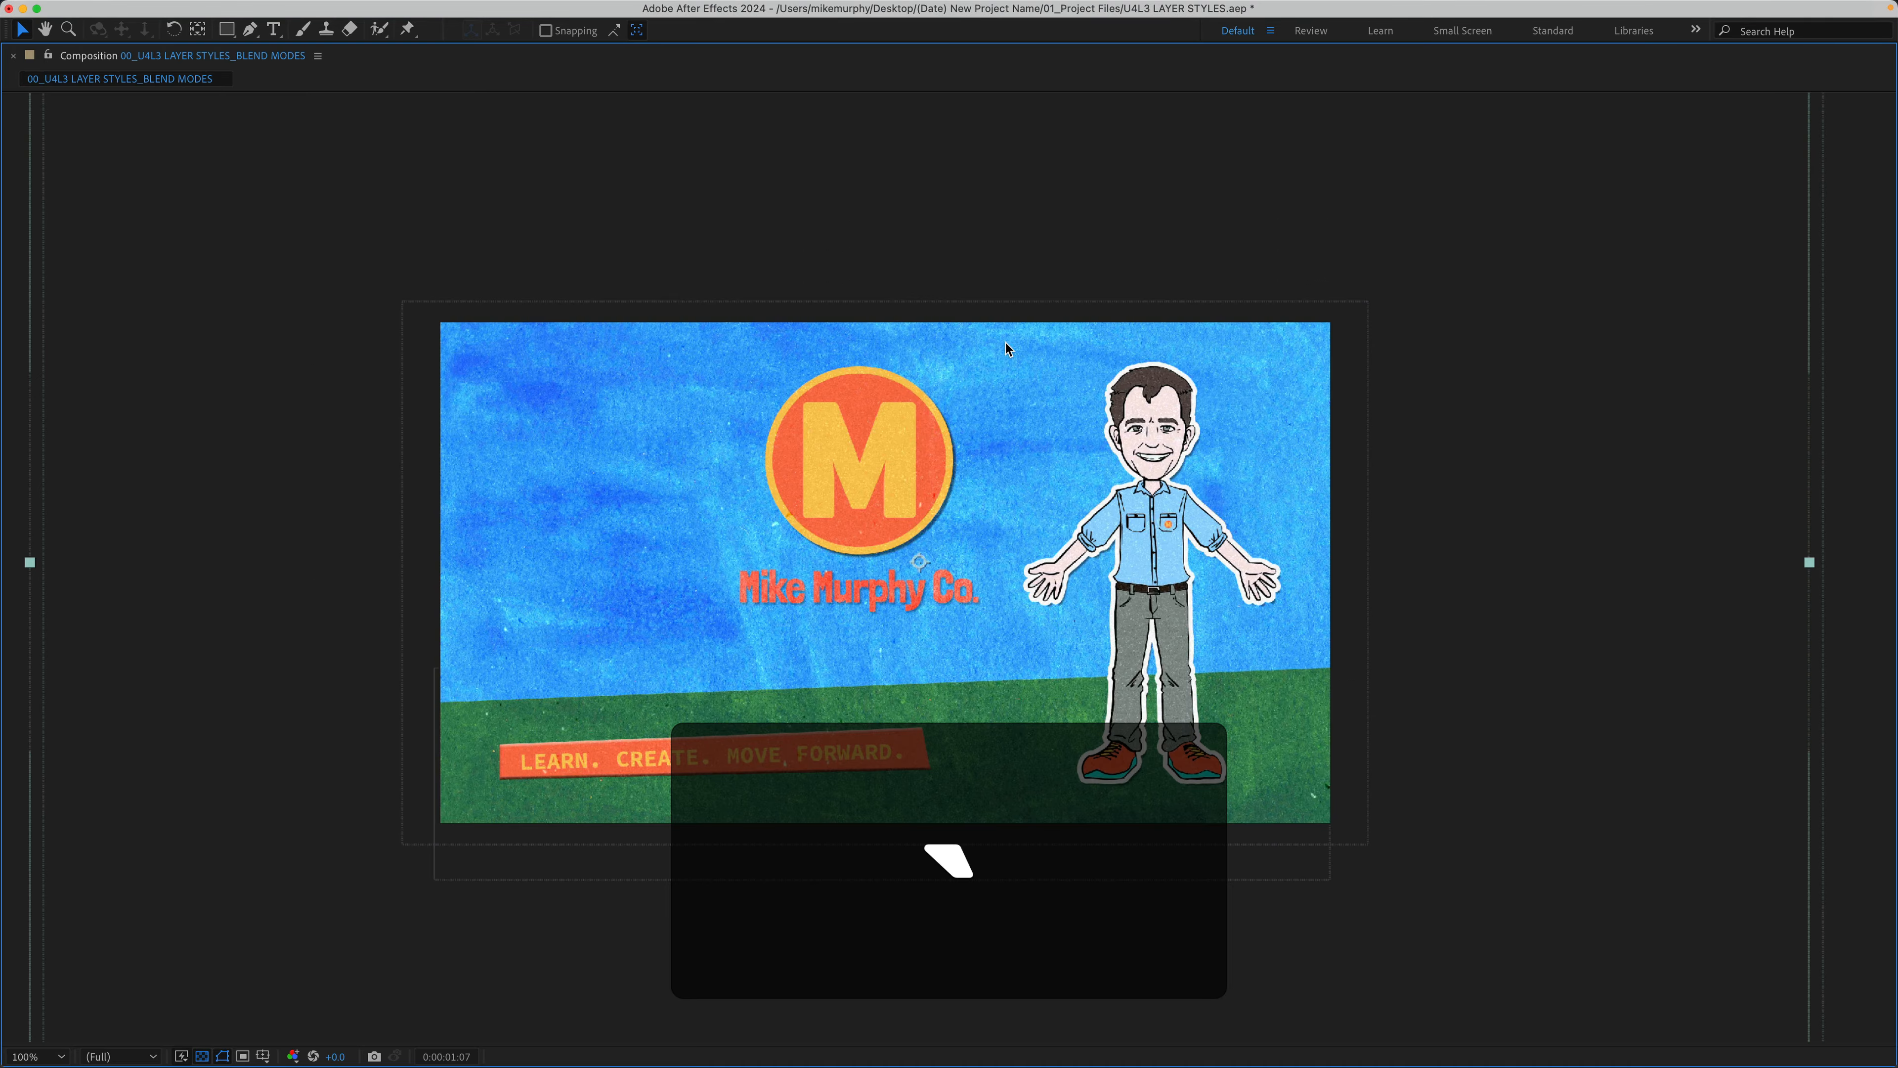
key("period")
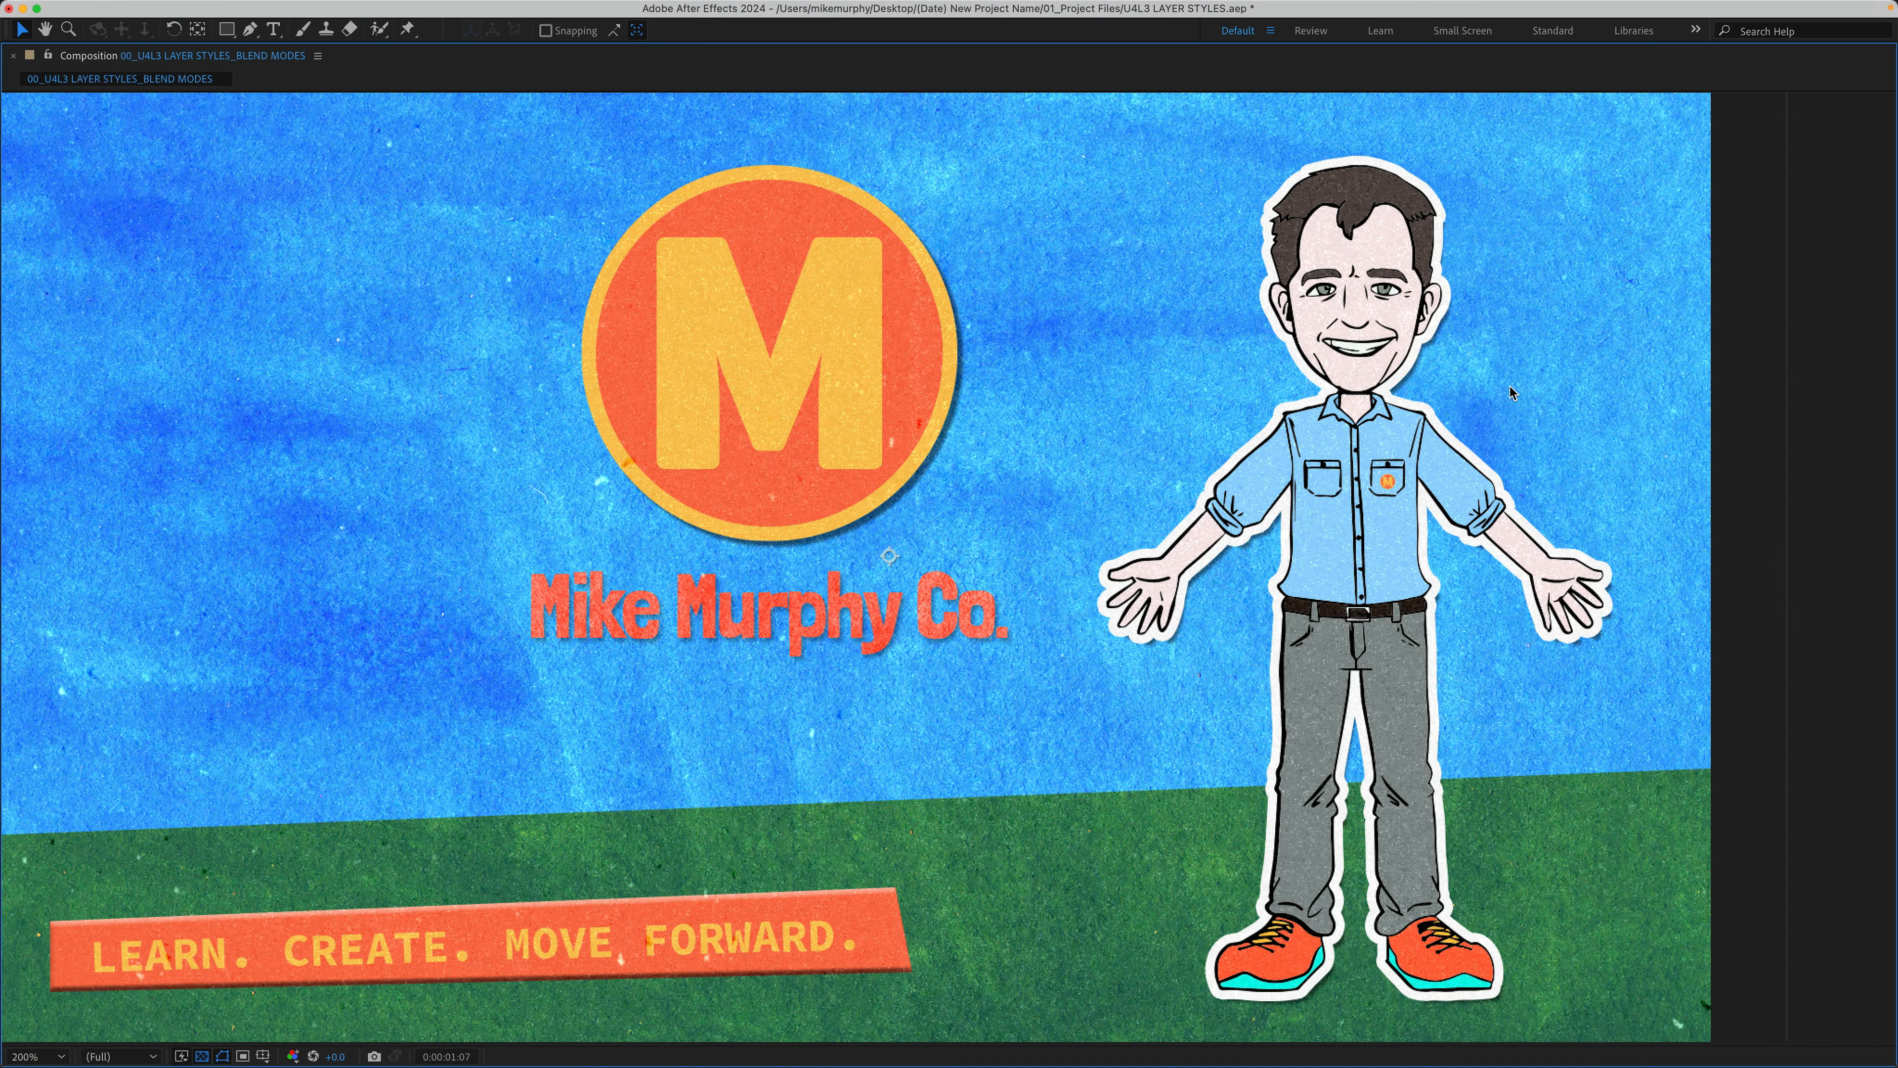
key("space")
left_click_drag(1197, 389, 1279, 368)
left_click_drag(1504, 383, 1552, 387)
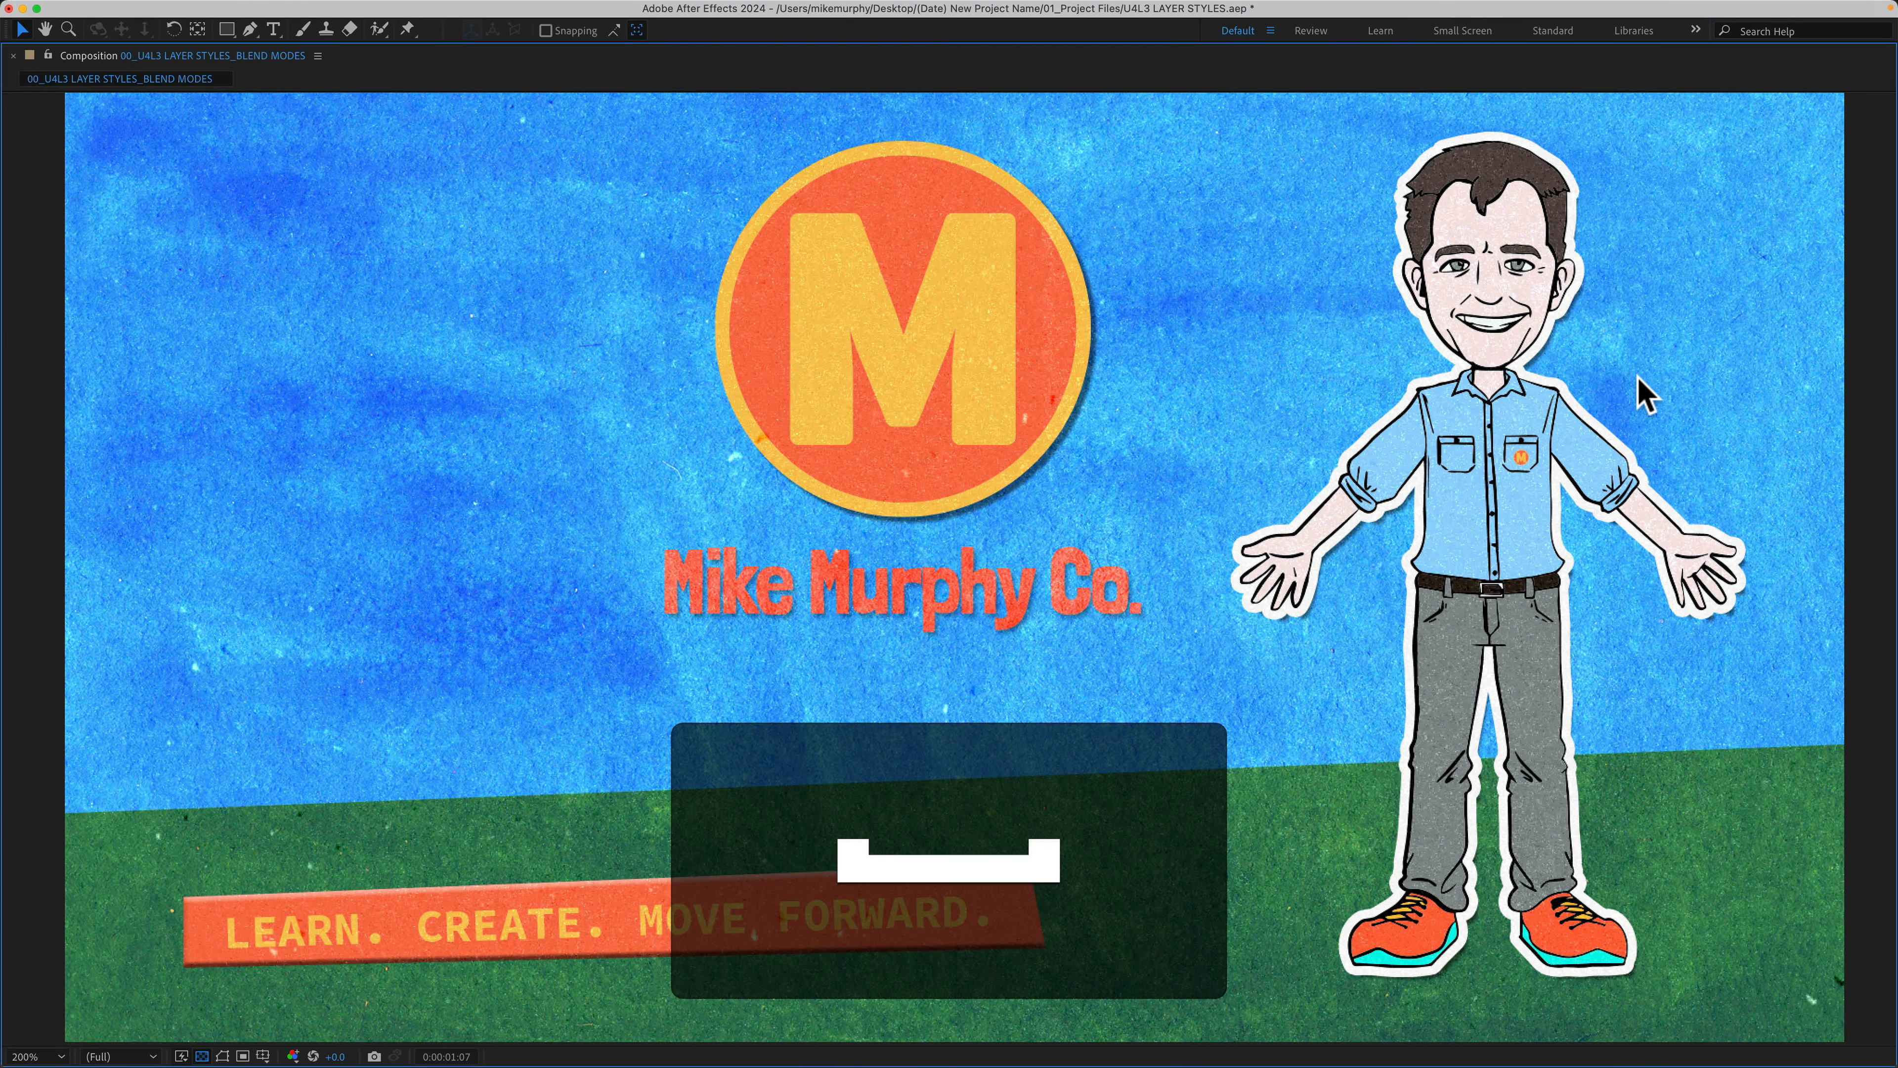